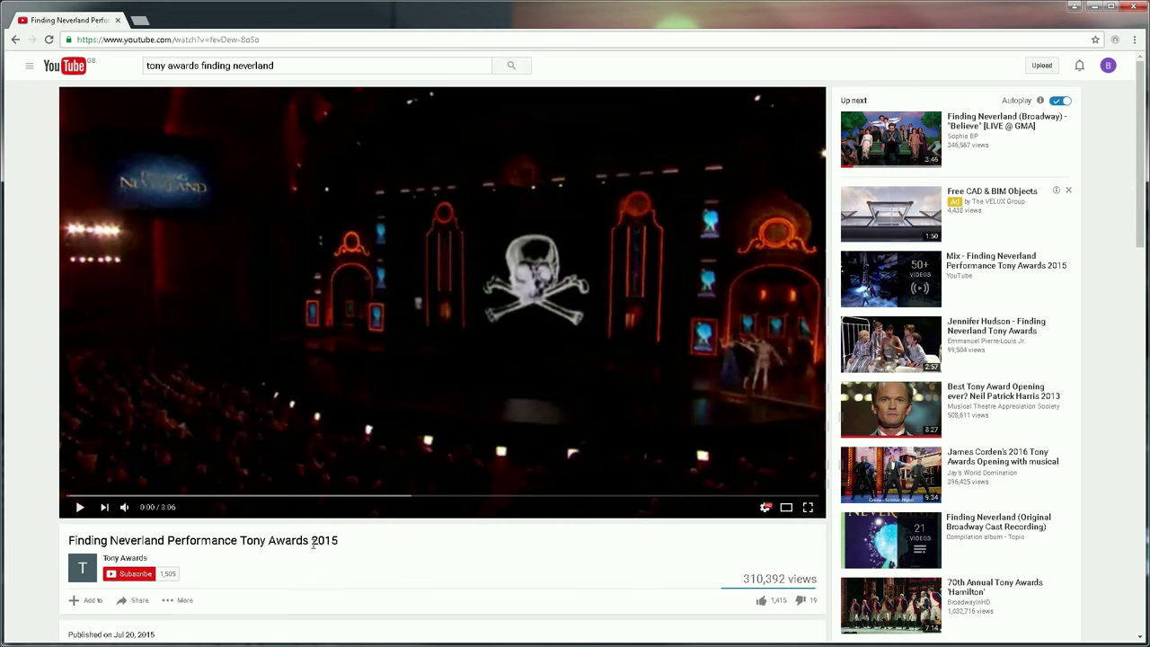
Scrub the Finding Neverland Tony Awards 2015 video forward to about 1:58.
mouse_move(112, 562)
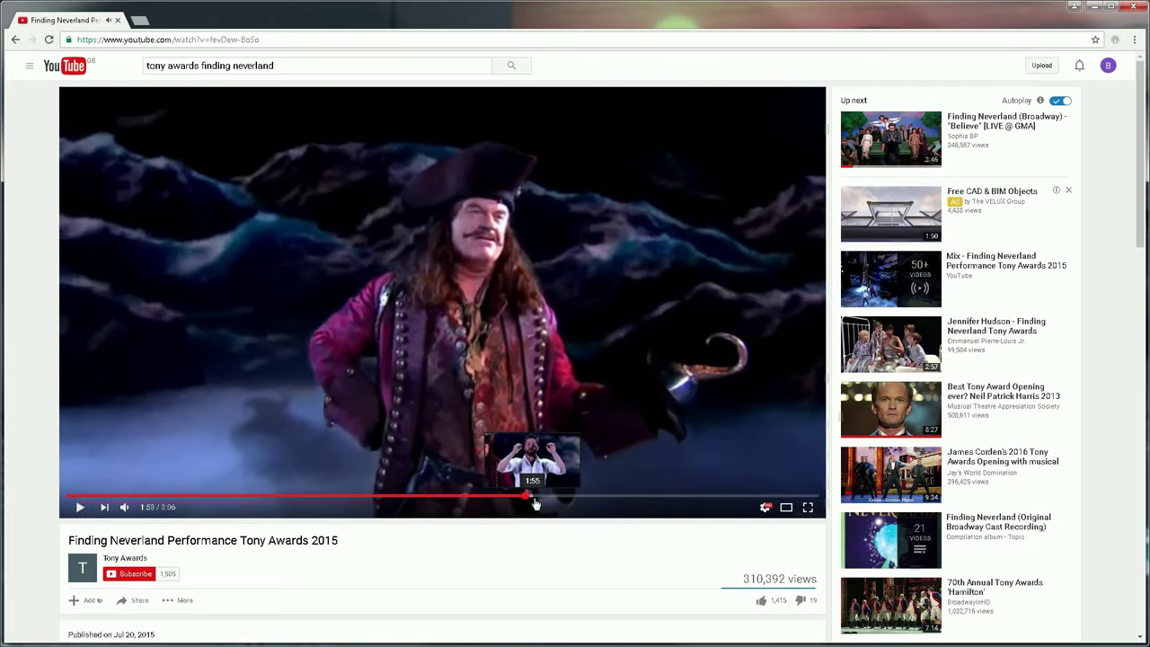
left_click_drag(525, 501, 546, 501)
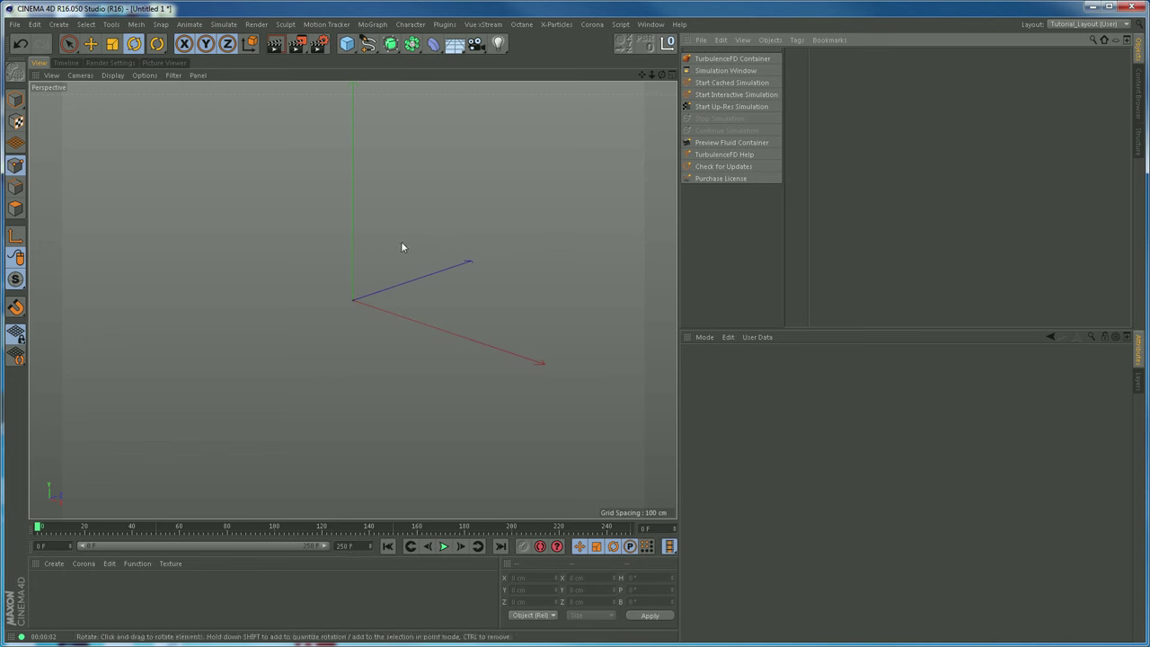
Add a Plane with a HOT4D ocean child and keyframe HOT4D's Time at frame 0.
left_click(348, 44)
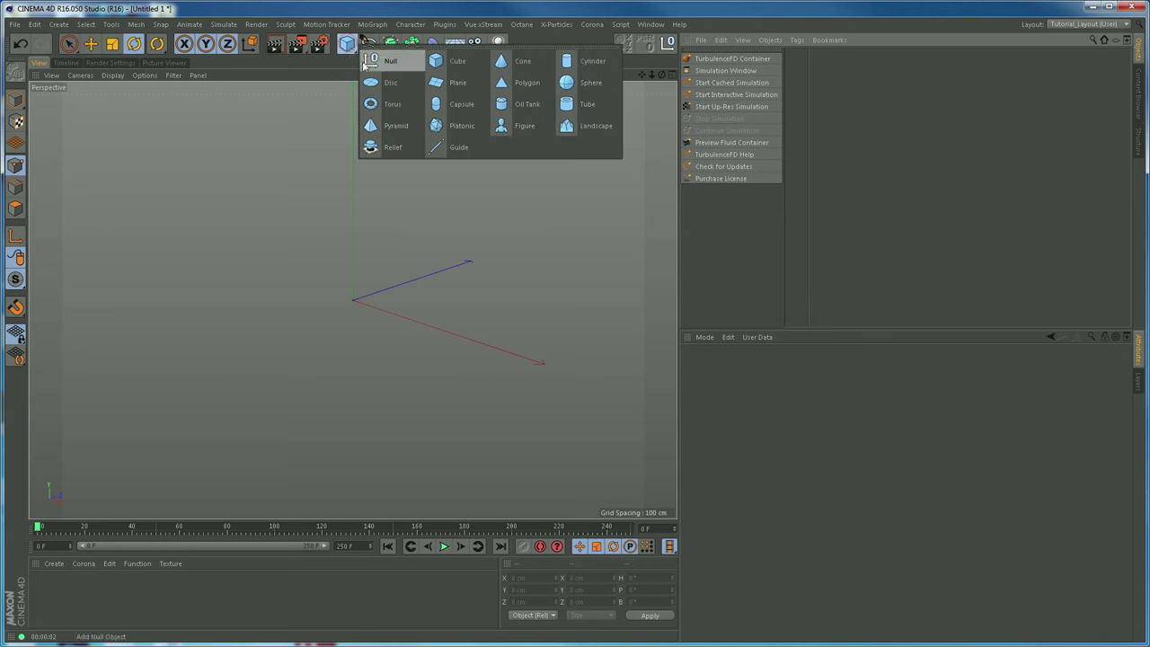
left_click(457, 82)
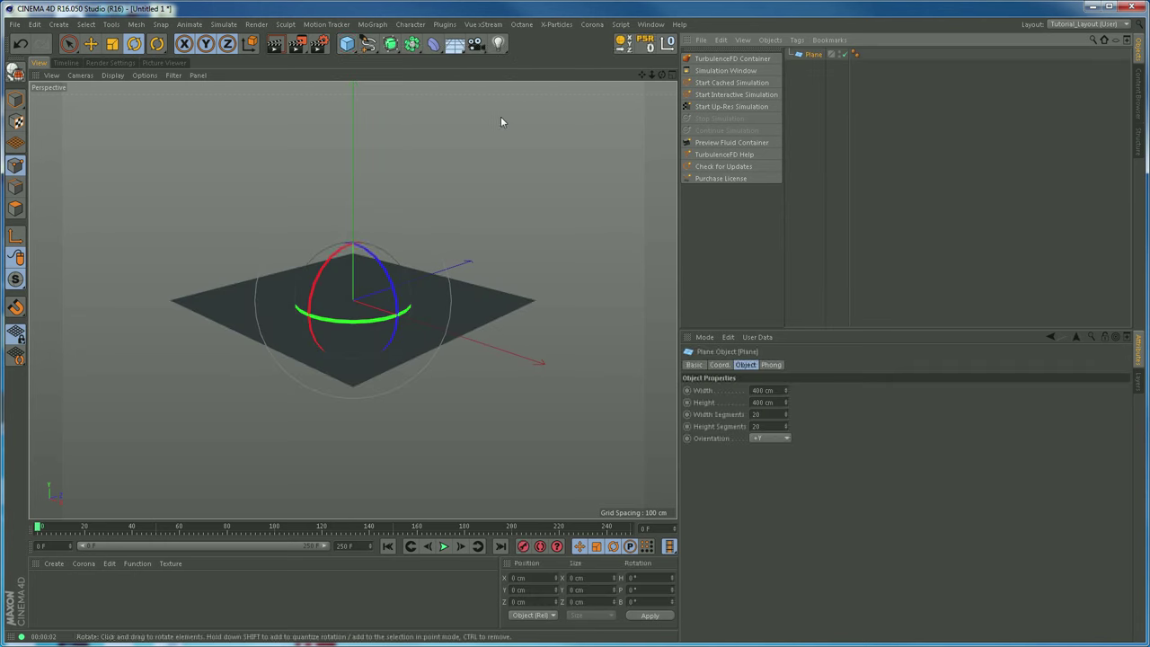
left_click(443, 24)
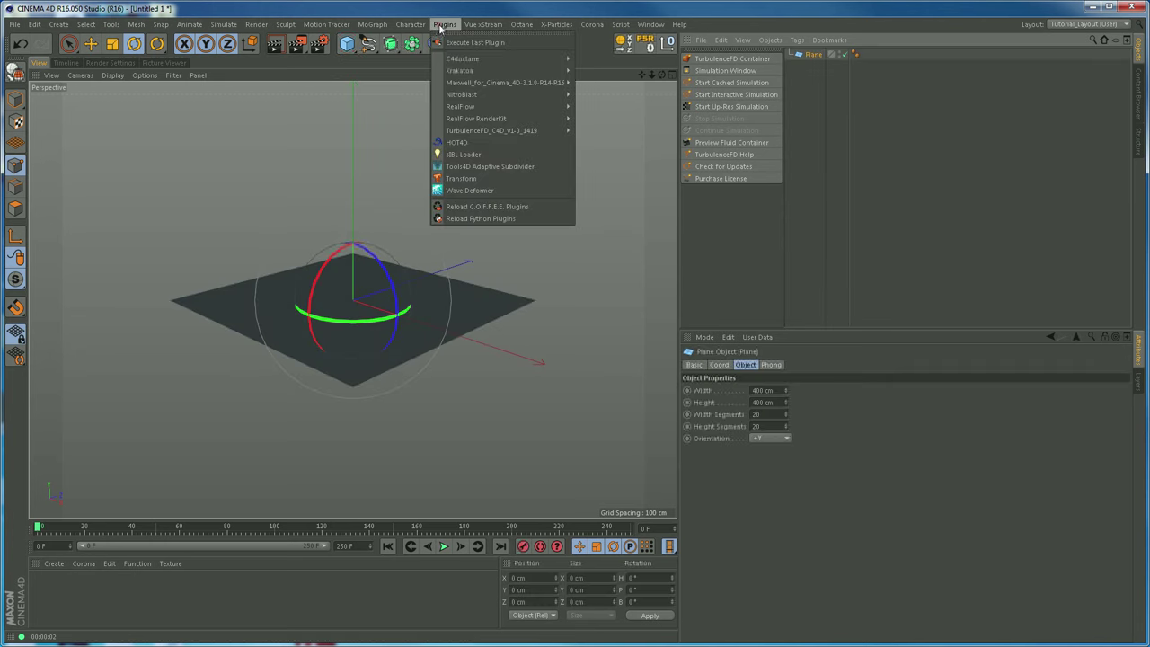
left_click(460, 142)
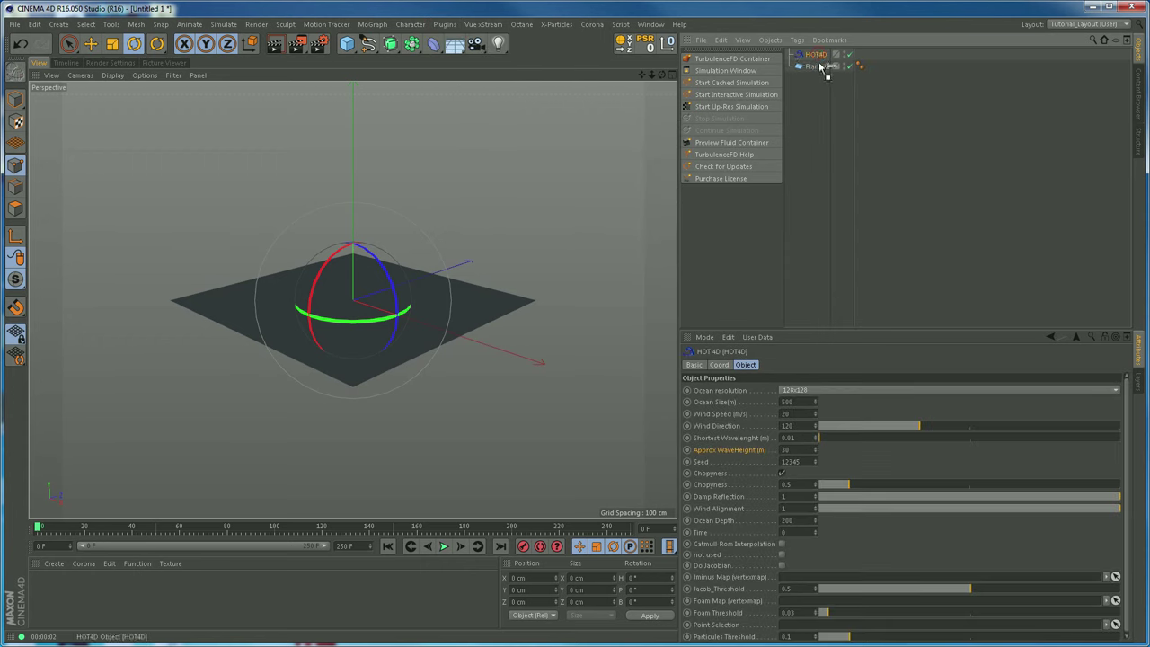
left_click_drag(817, 69, 819, 70)
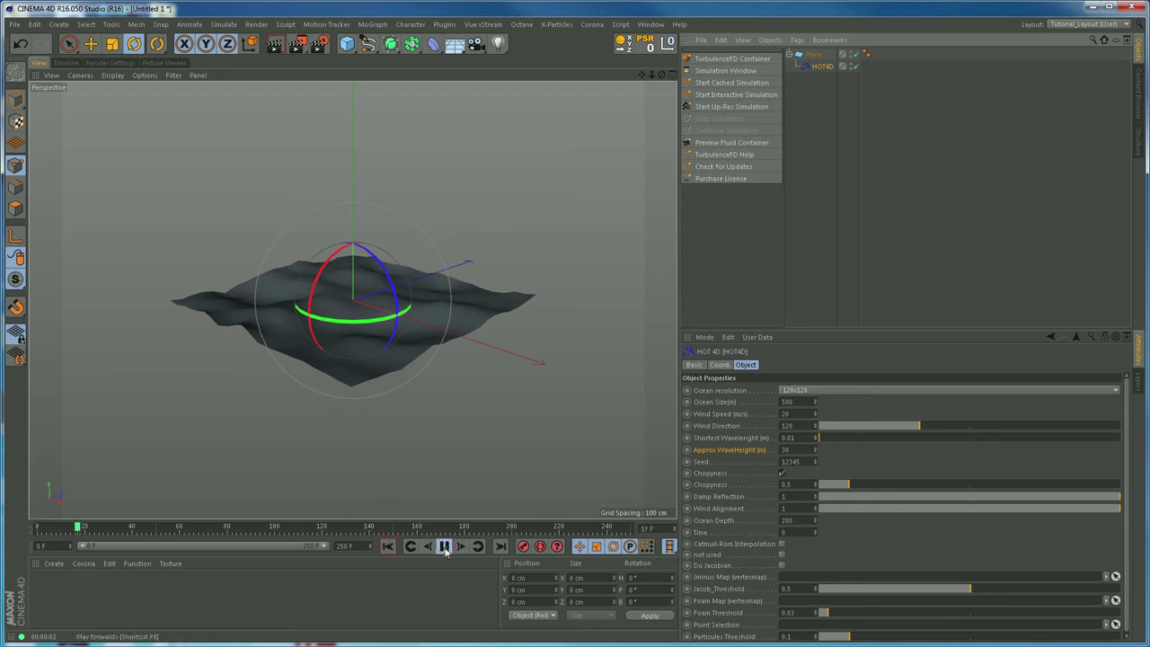
left_click(388, 546)
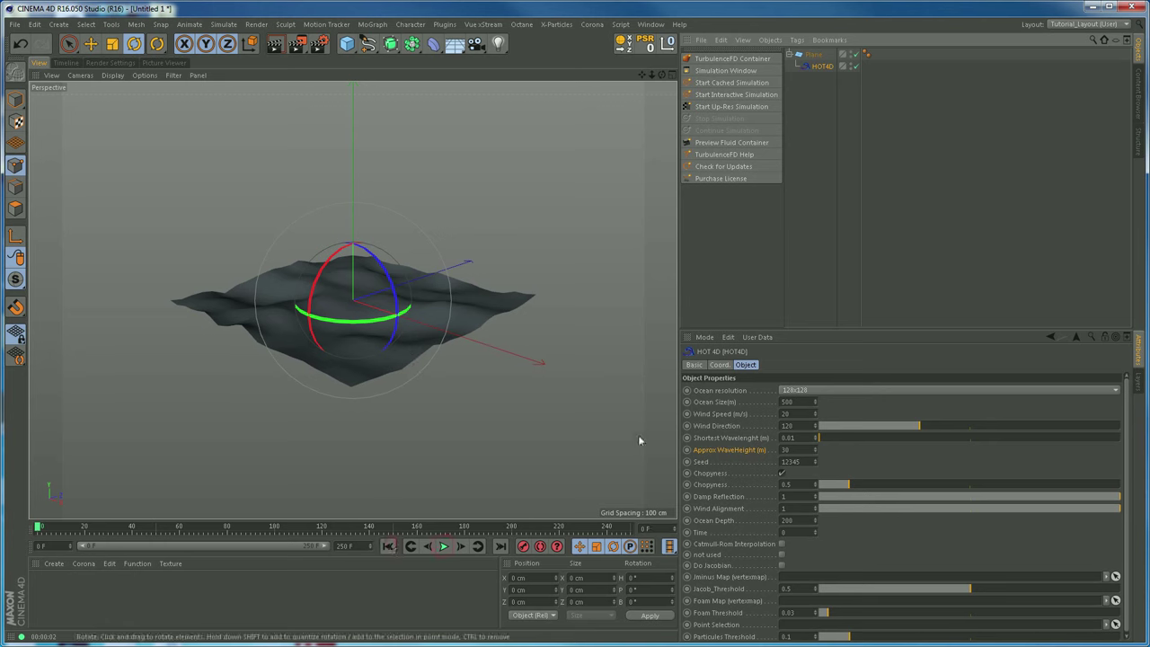
left_click(688, 532, "ctrl")
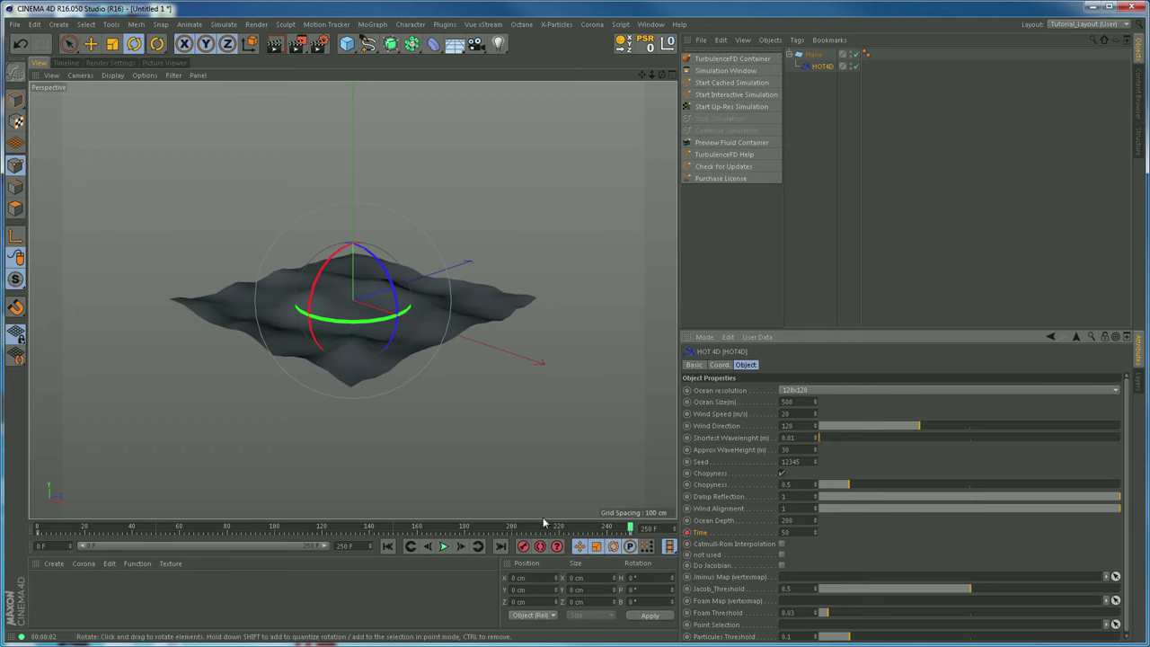
Select the HOT4D Time track, rewind, and set the viewport to Gouraud Shading (Lines).
left_click(67, 63)
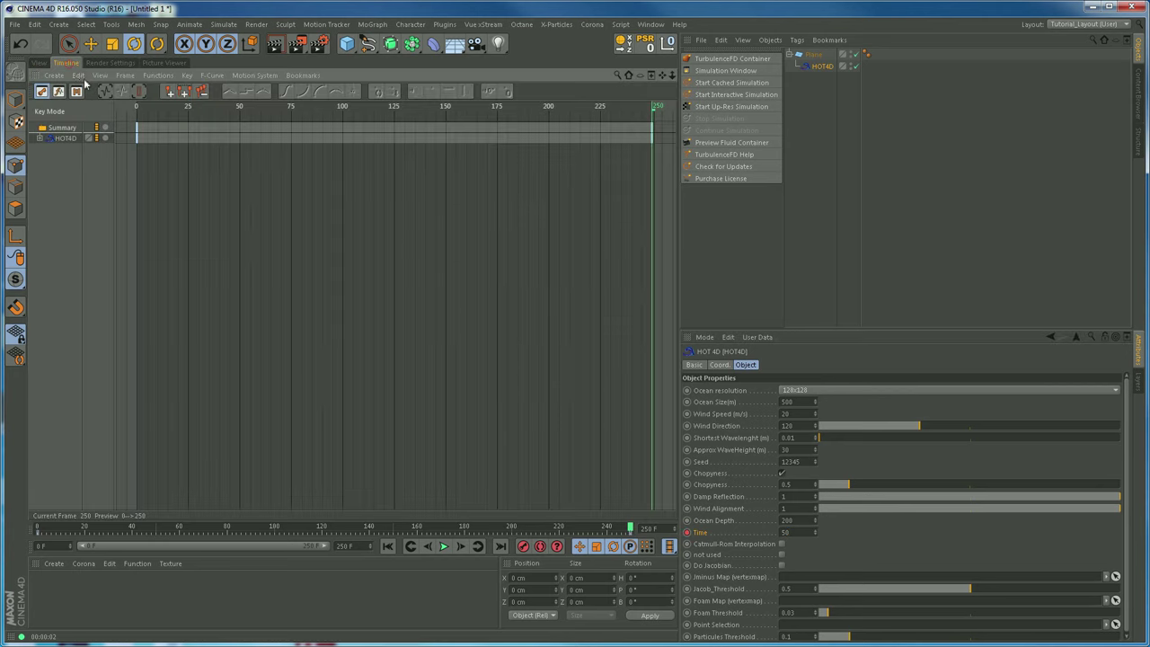
left_click(182, 141)
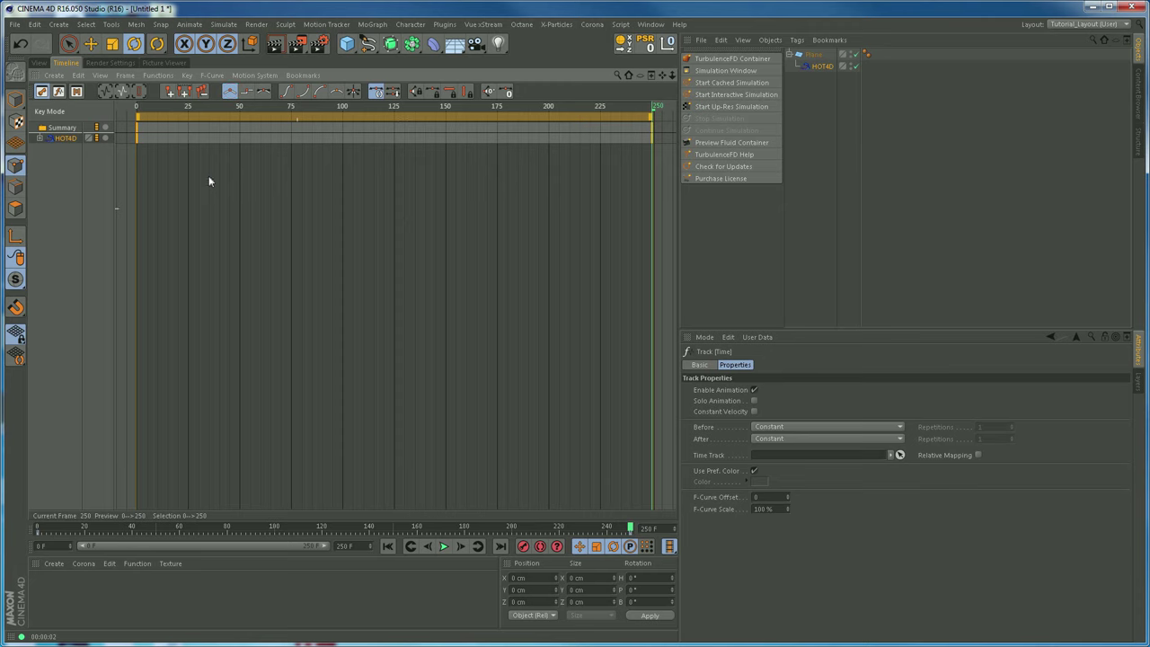
left_click(40, 63)
left_click(410, 546)
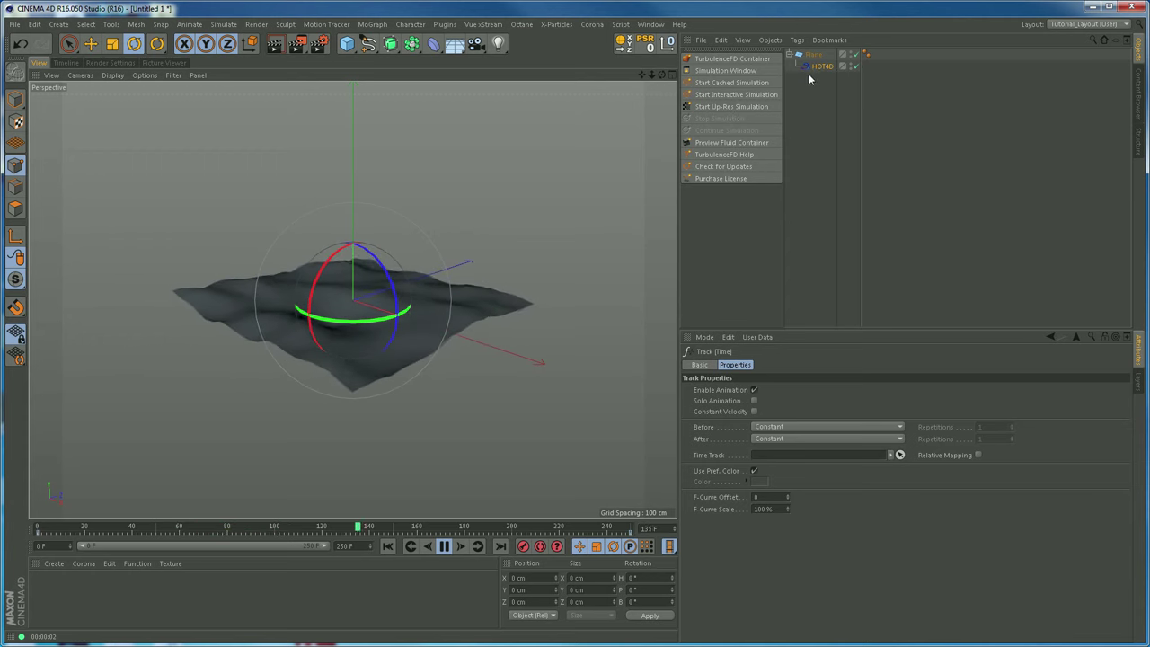
left_click(113, 75)
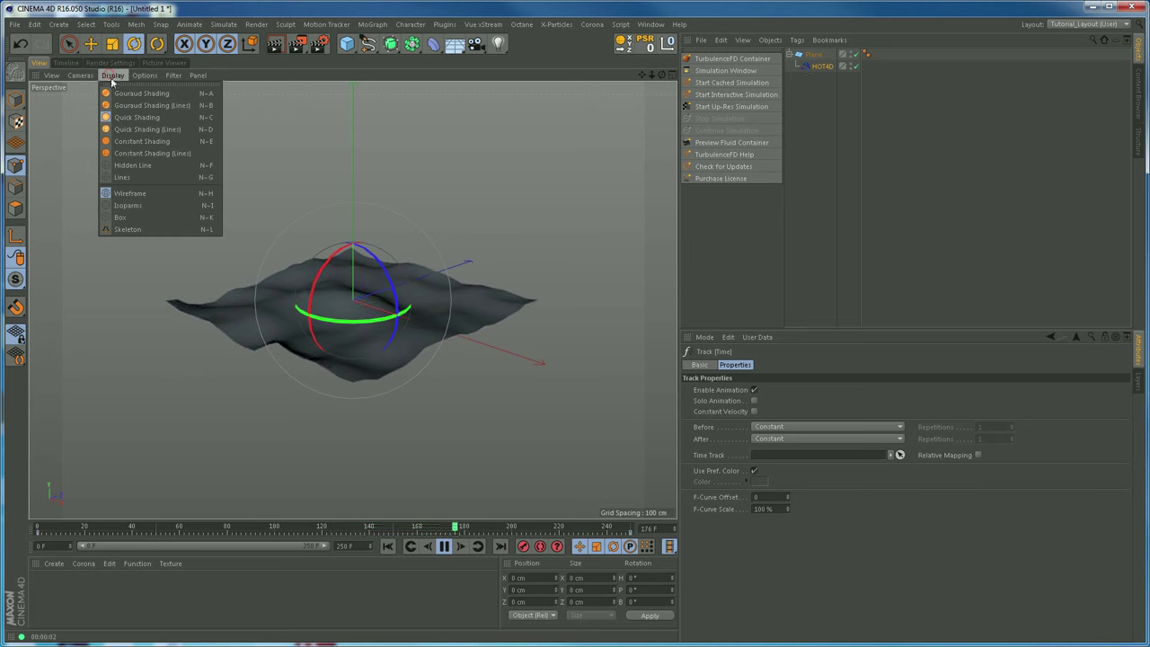
left_click(135, 130)
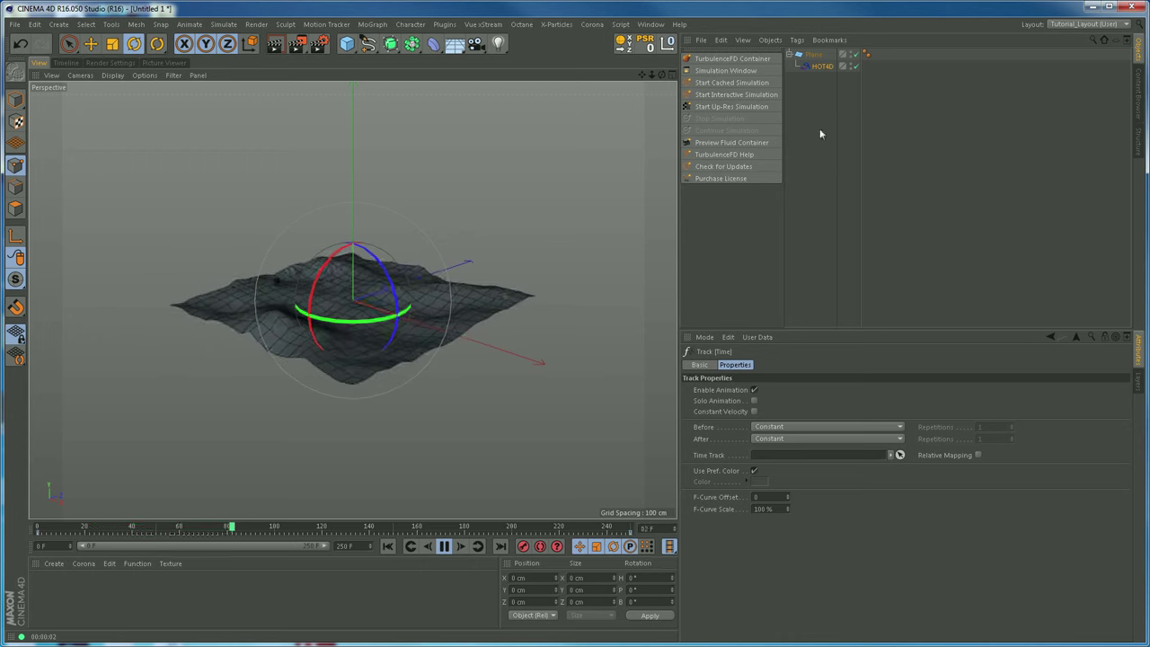
Give the Plane 100 width segments and 100 height segments.
left_click(821, 66)
left_click(814, 54)
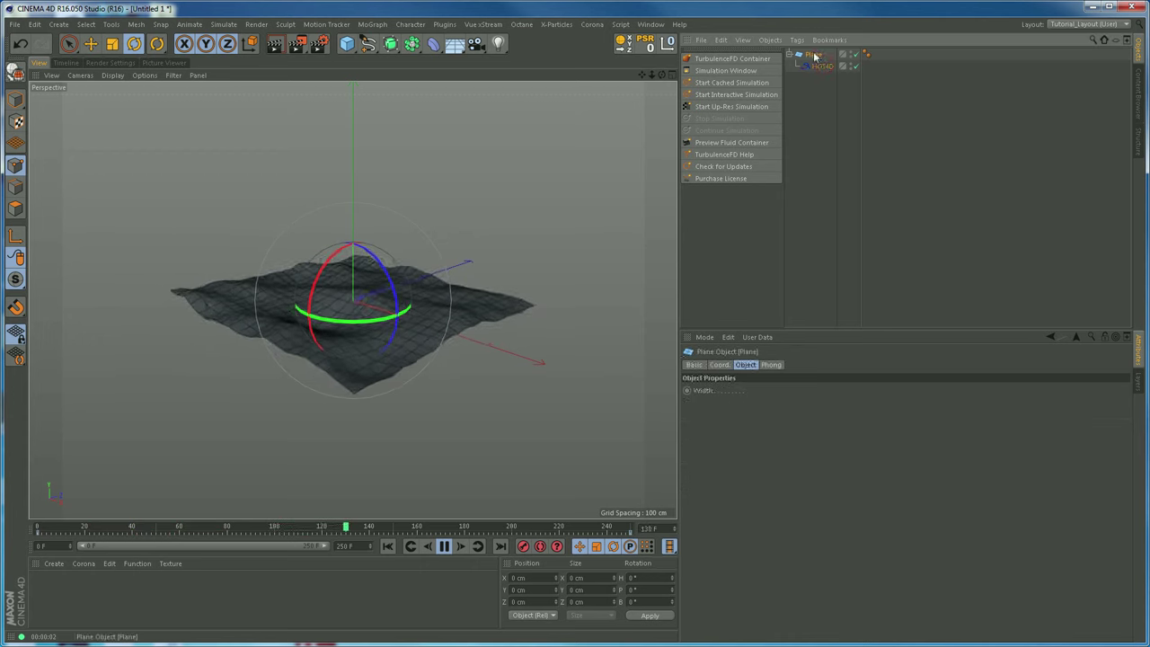
left_click(757, 414)
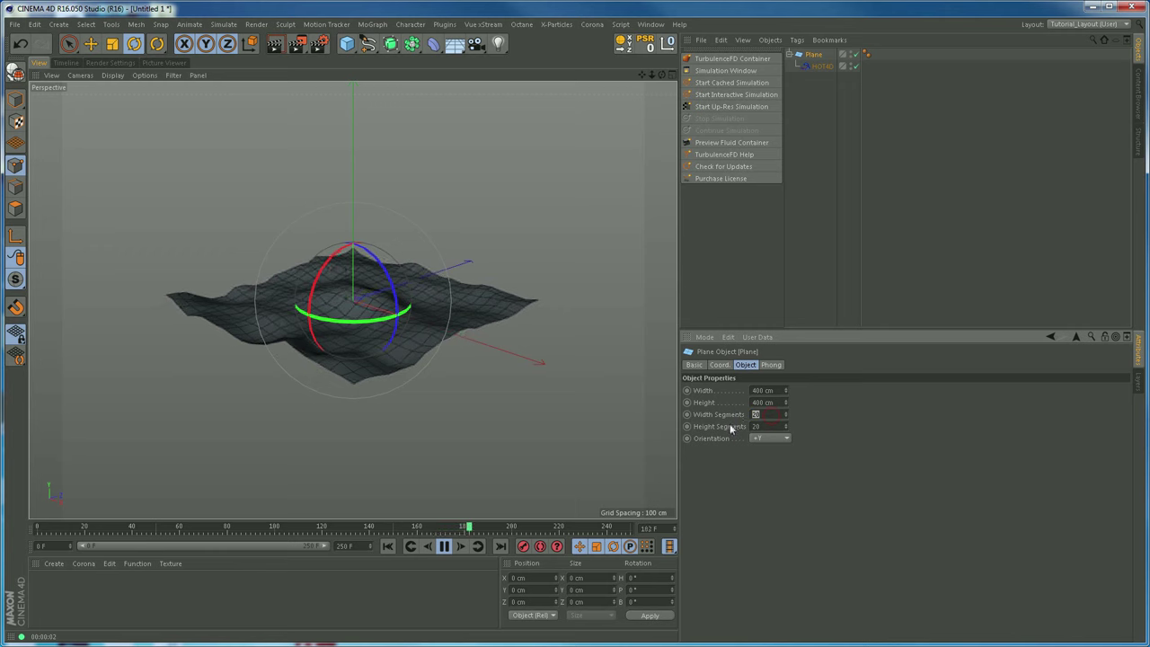
type("100")
key("Tab")
type("100")
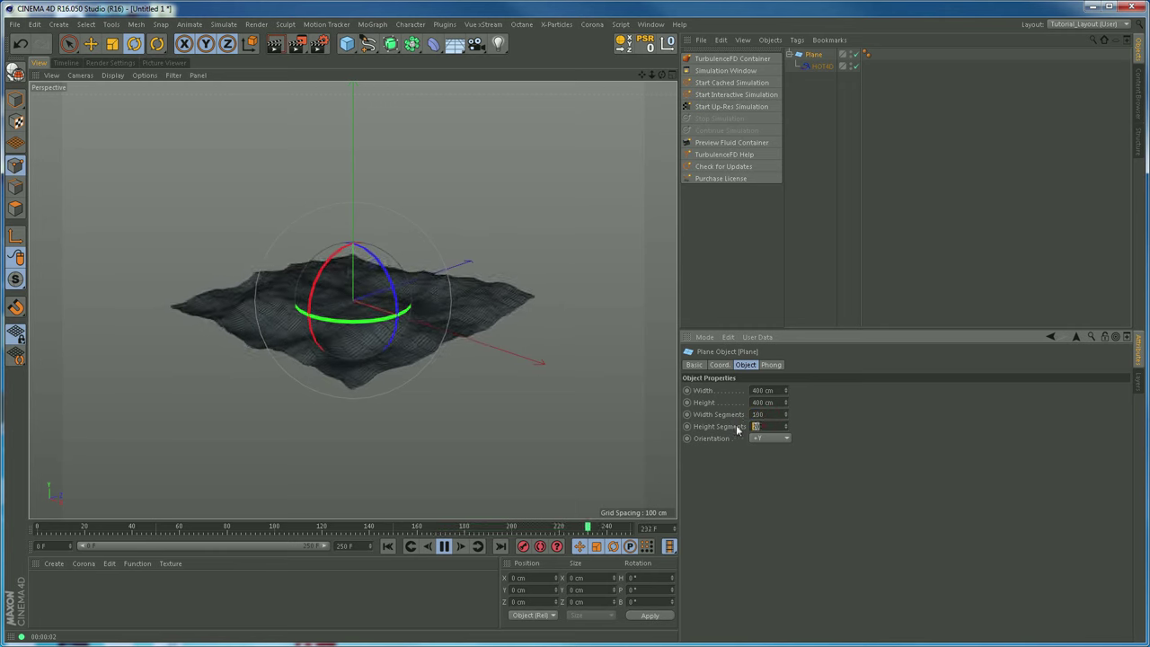
key("Return")
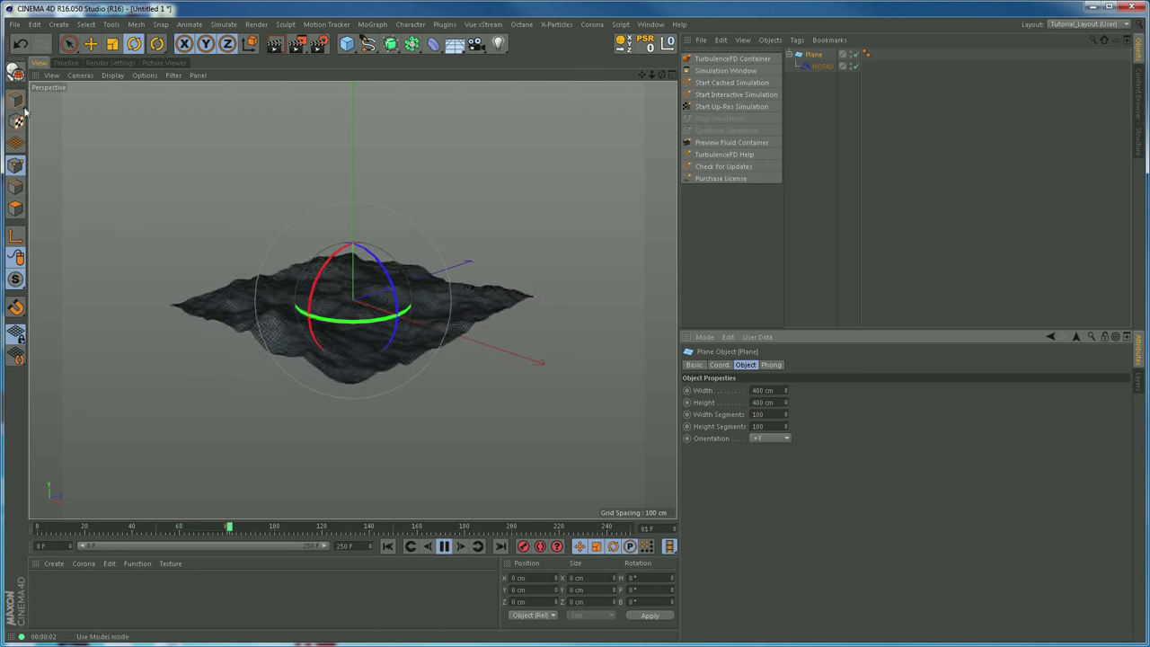
Select HOT4D and raise Choppyness to roughen the waves.
left_click(68, 44)
scroll(372, 298, "up", 5)
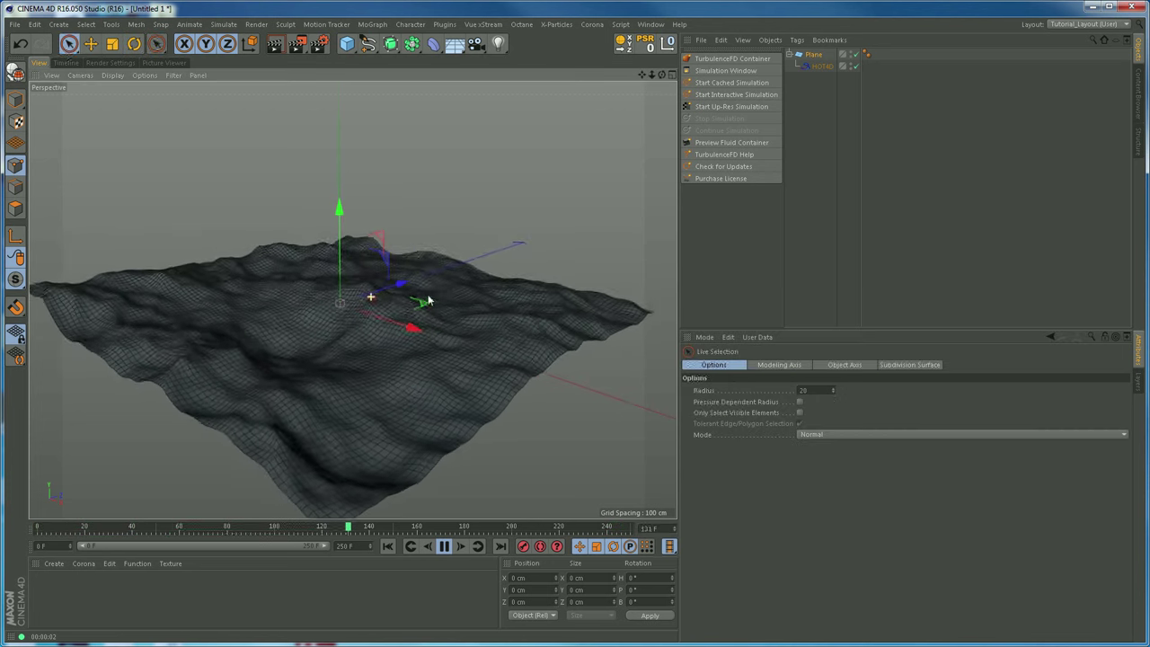
left_click_drag(430, 321, 373, 333, "alt")
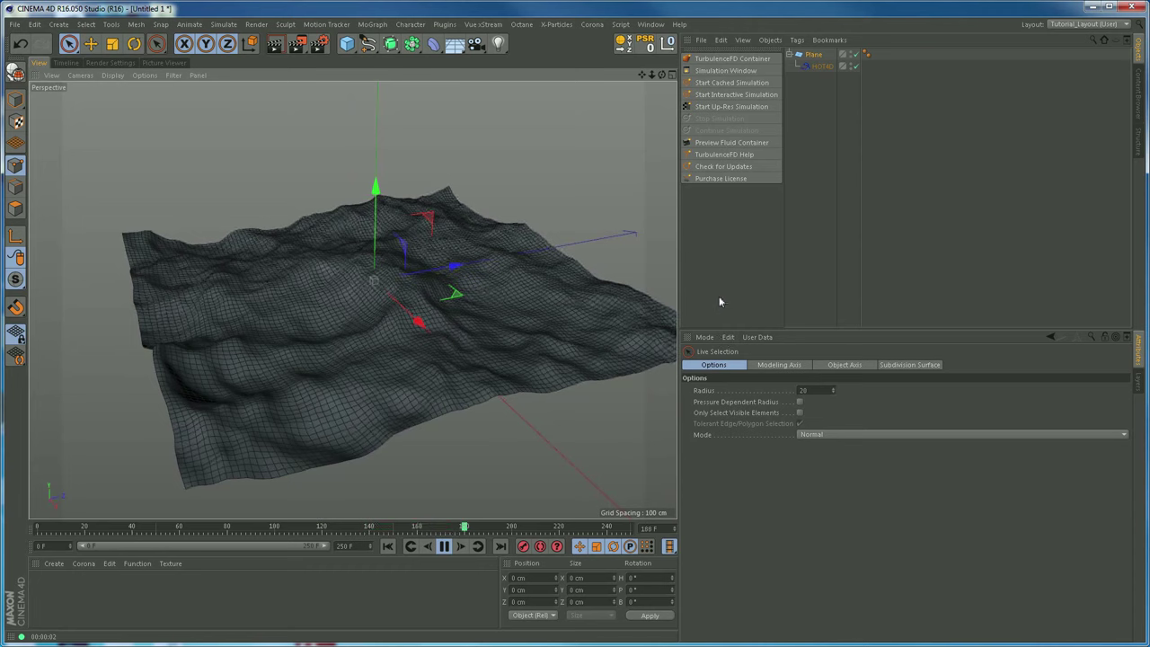
left_click(821, 66)
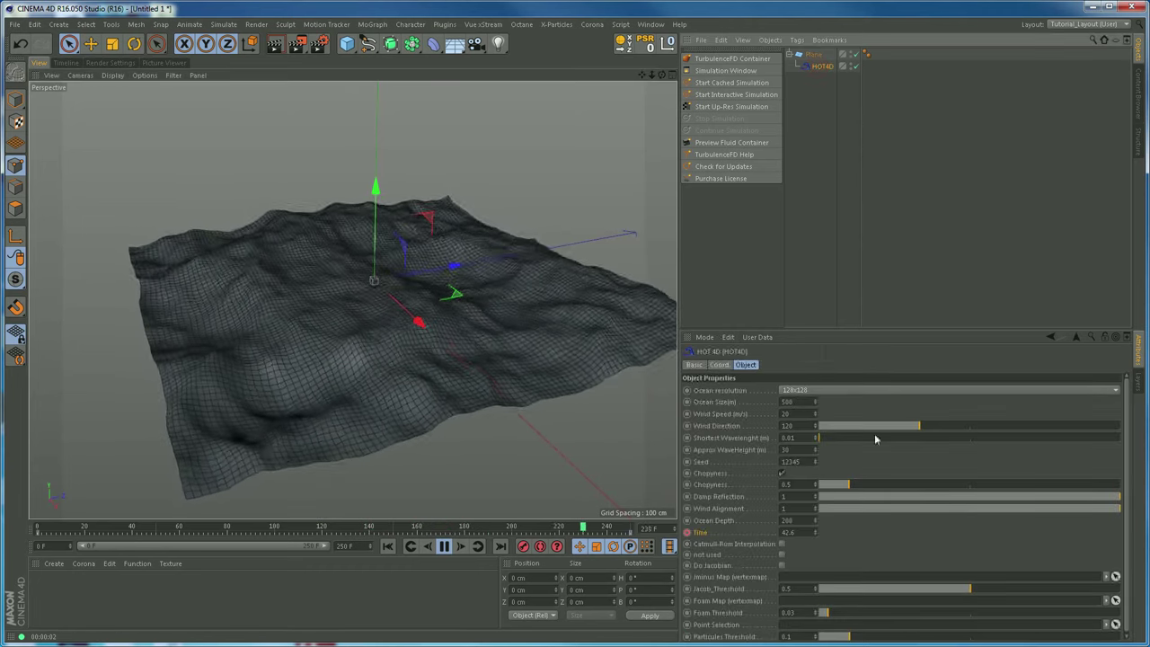
left_click_drag(861, 484, 930, 495)
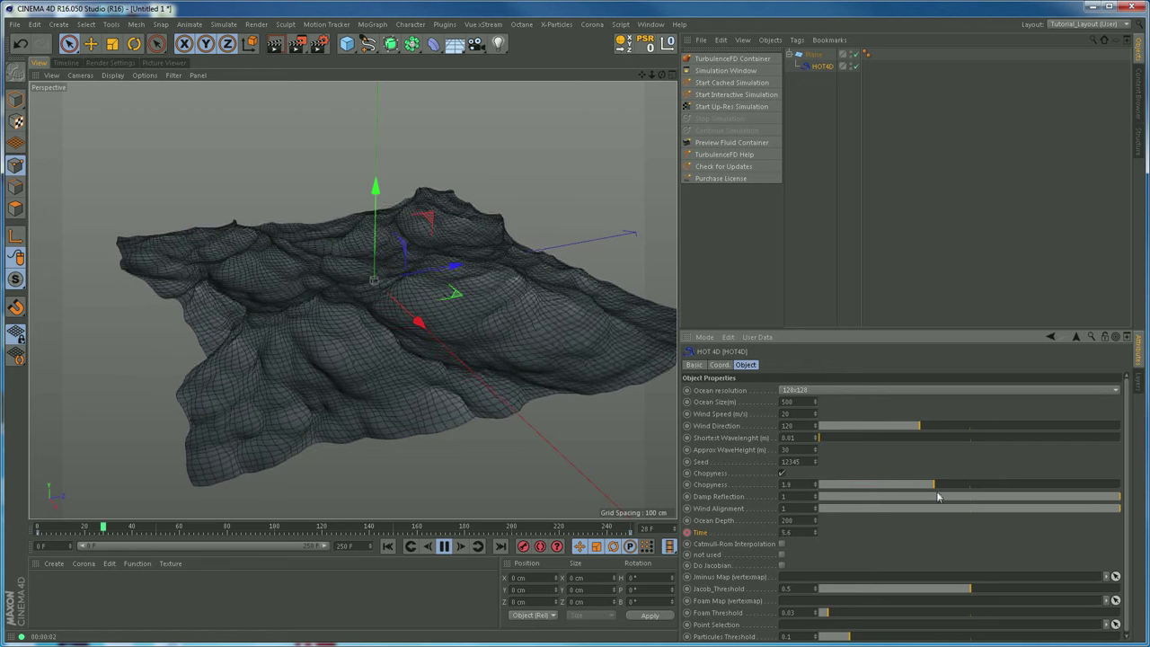
left_click_drag(539, 323, 443, 322, "alt")
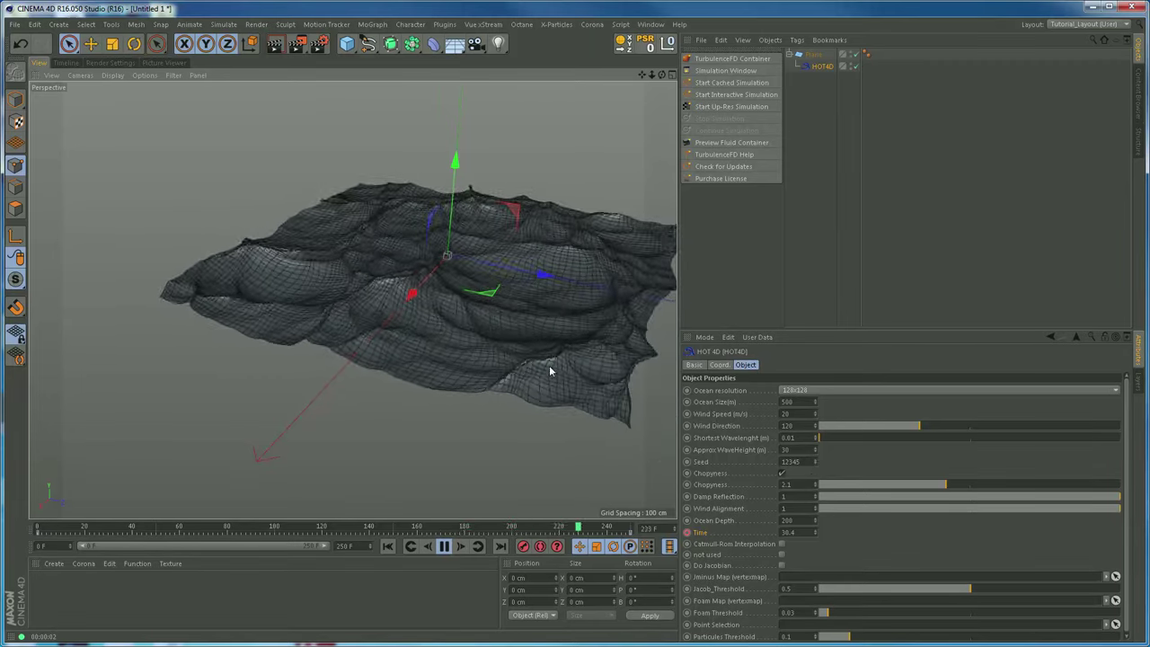
Set HOT4D resolution to 256x256 and Choppyness to 1.5, then stop playback.
left_click(796, 391)
left_click(795, 449)
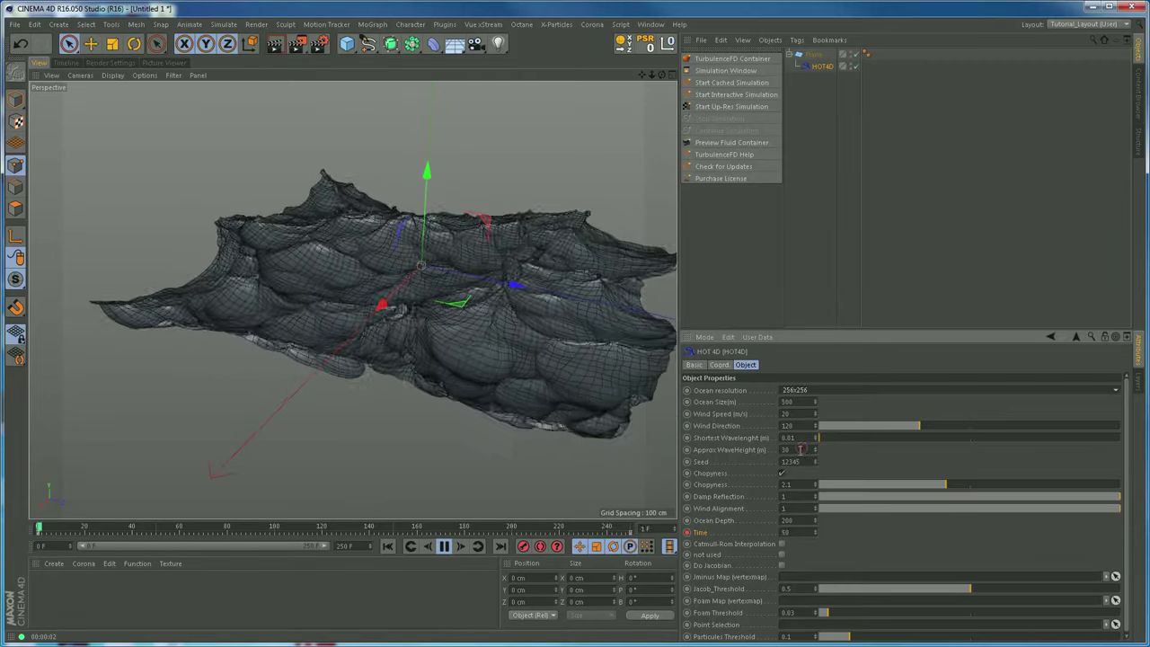
left_click(933, 487)
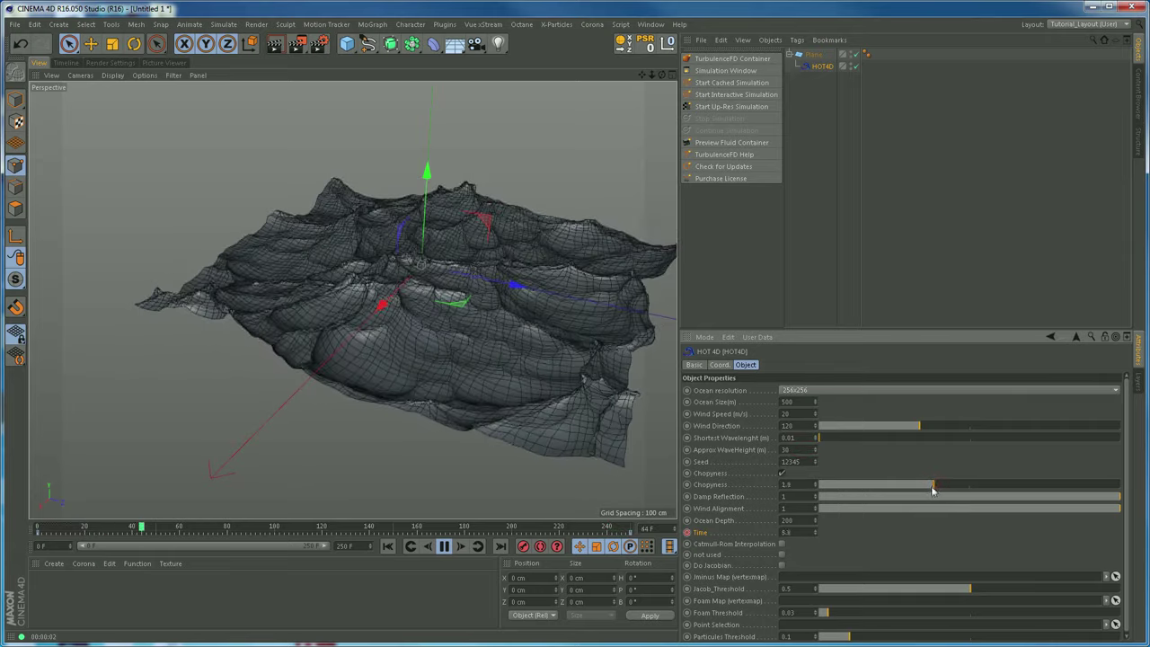
left_click_drag(917, 494, 912, 497)
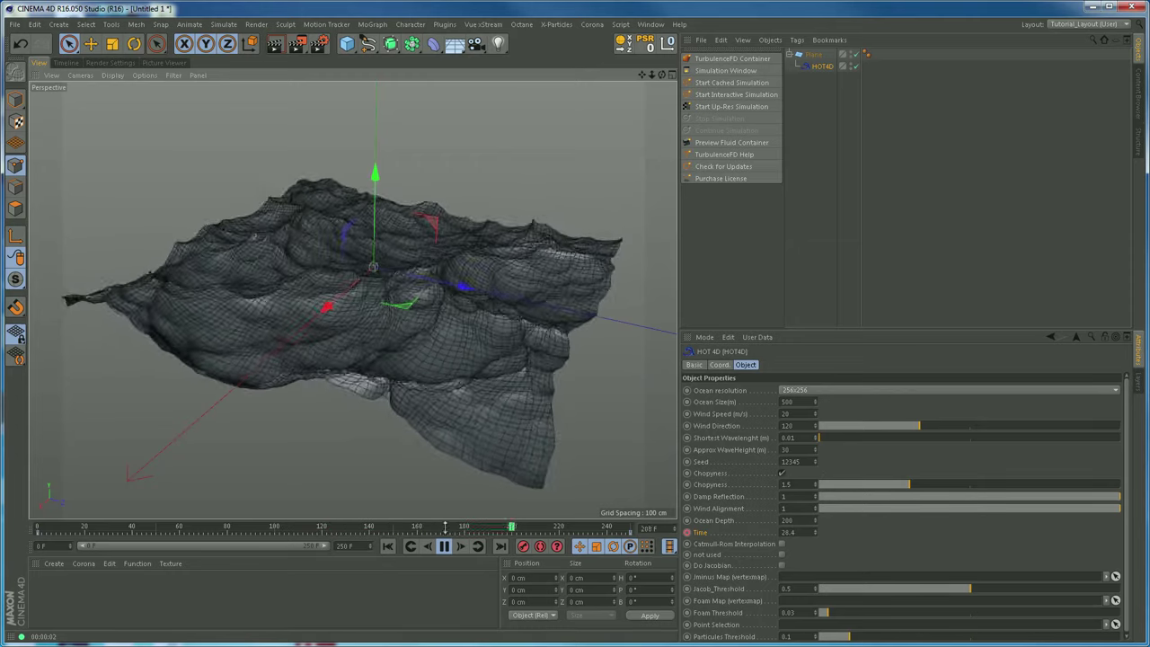
left_click(460, 548)
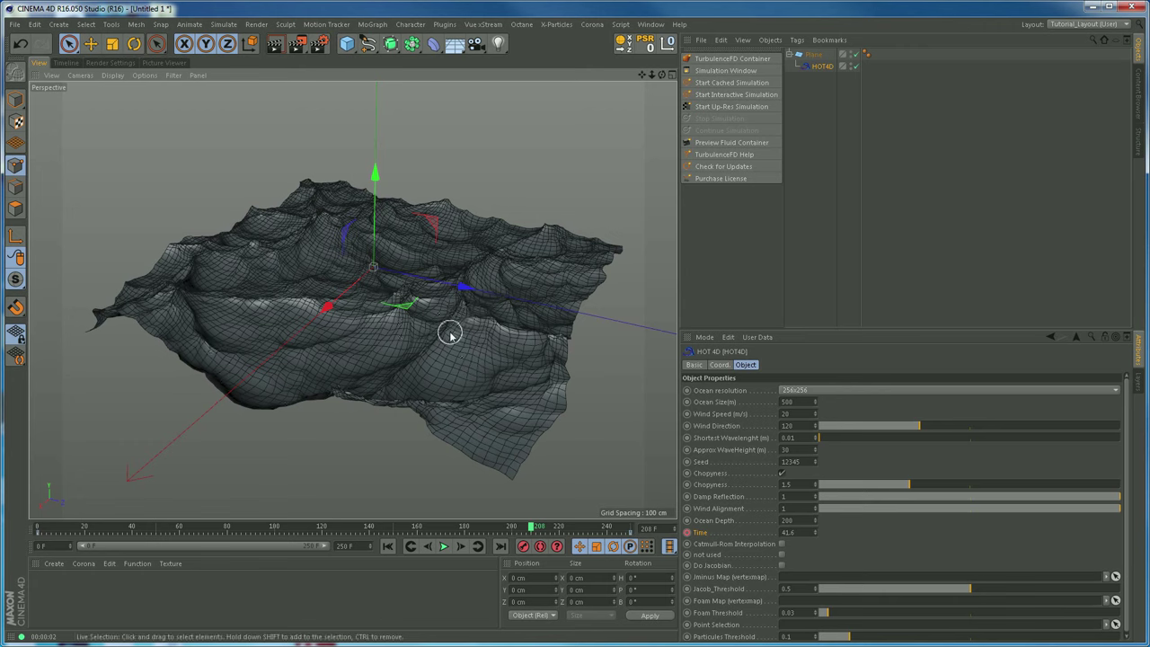
scroll(458, 327, "down", 5)
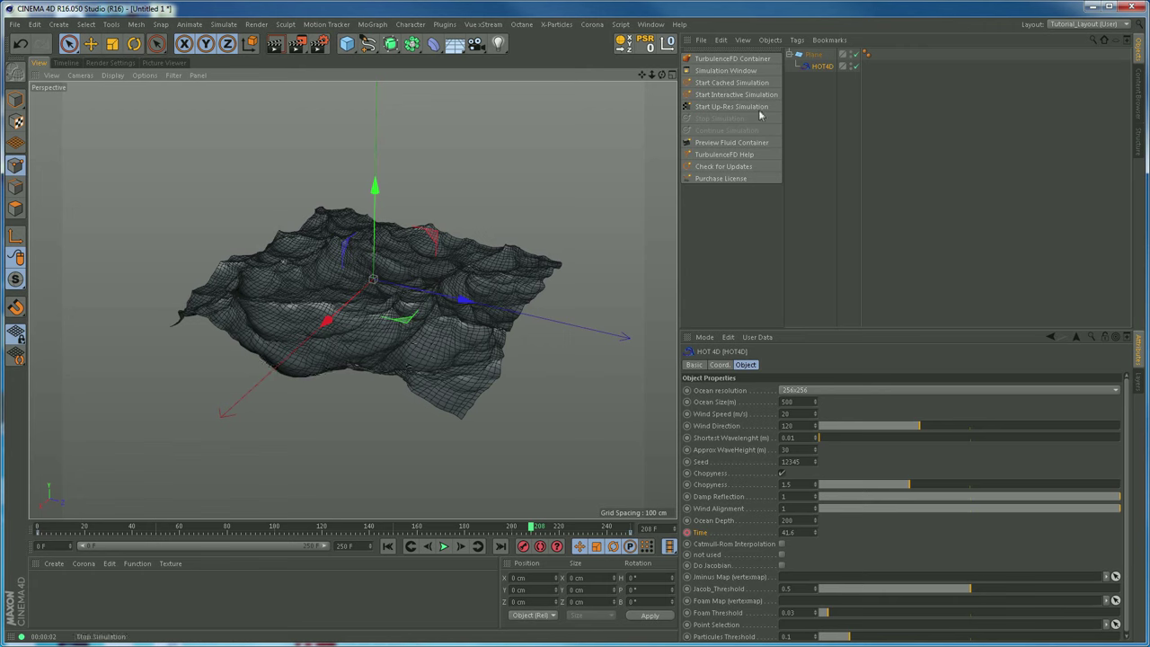
left_click(813, 54)
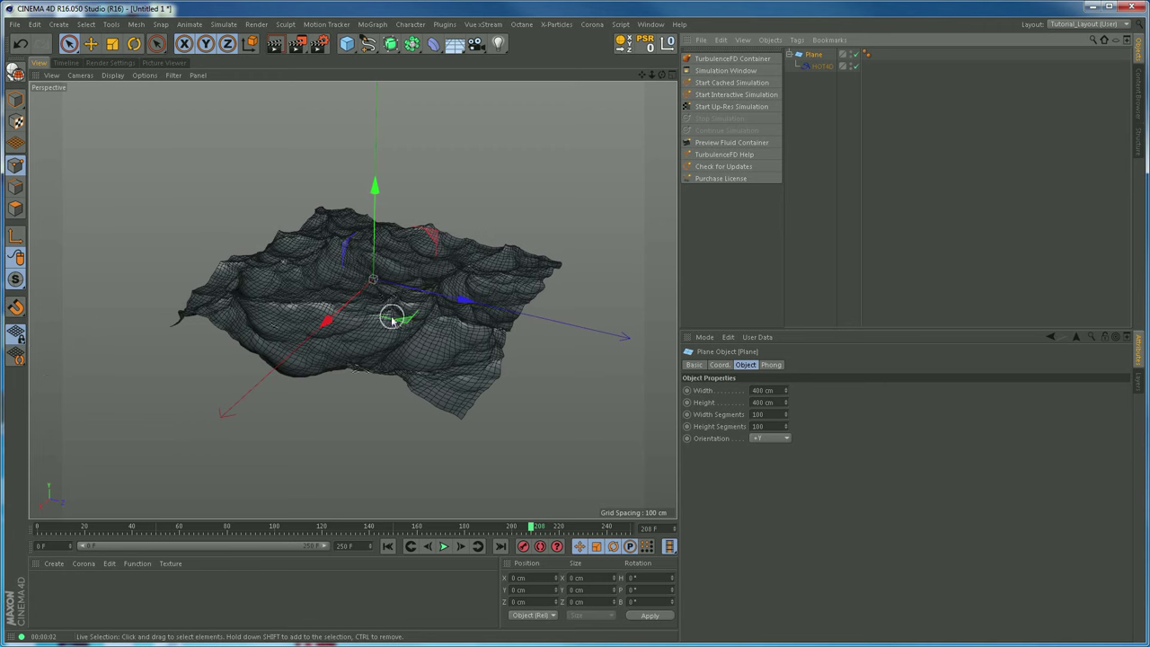
Scale the ocean plane up to about 2140.463 cm square.
key("t")
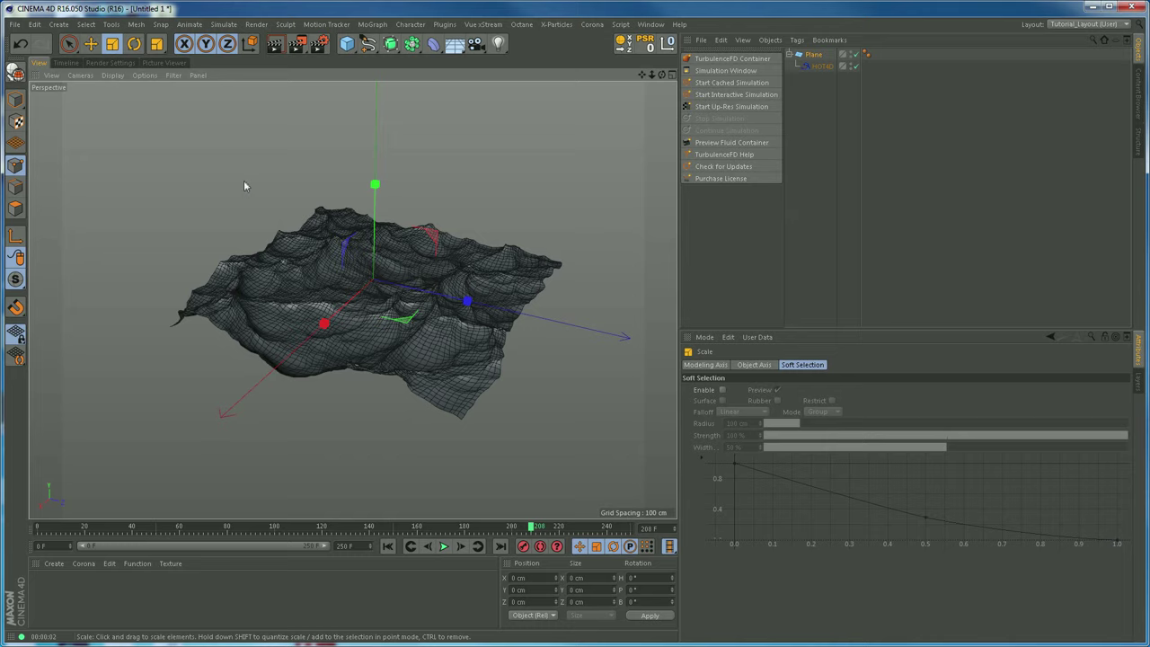
left_click_drag(133, 220, 585, 192)
left_click_drag(329, 219, 400, 310)
Preview the wave animation and stop it at frame 33.
left_click(442, 546)
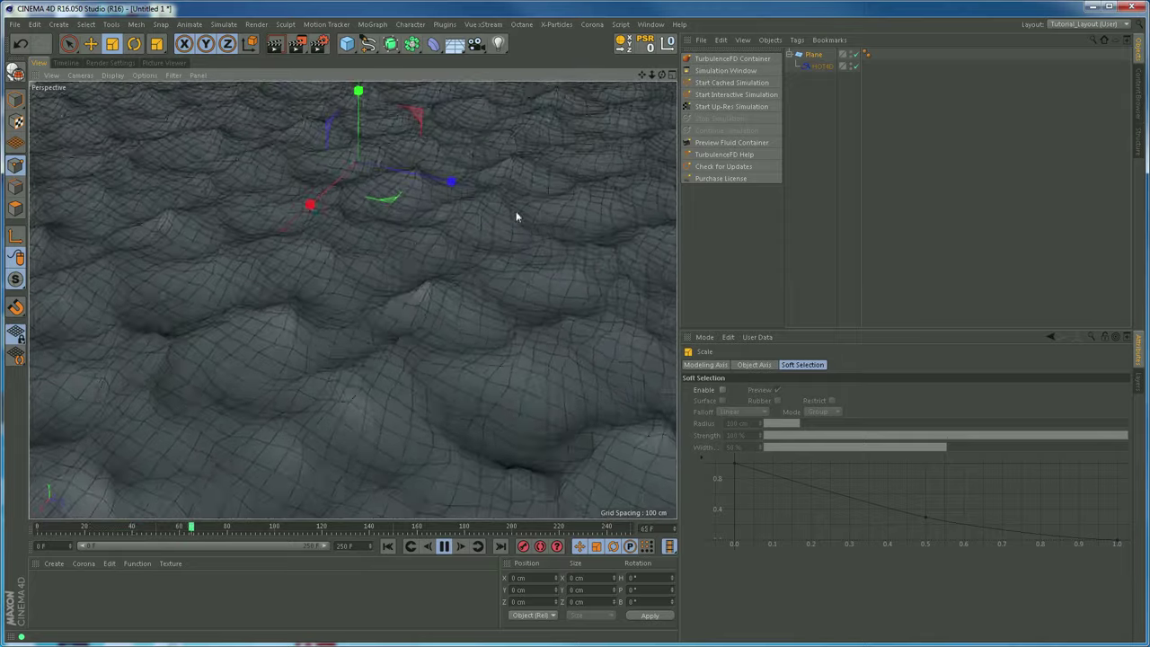
left_click(813, 57)
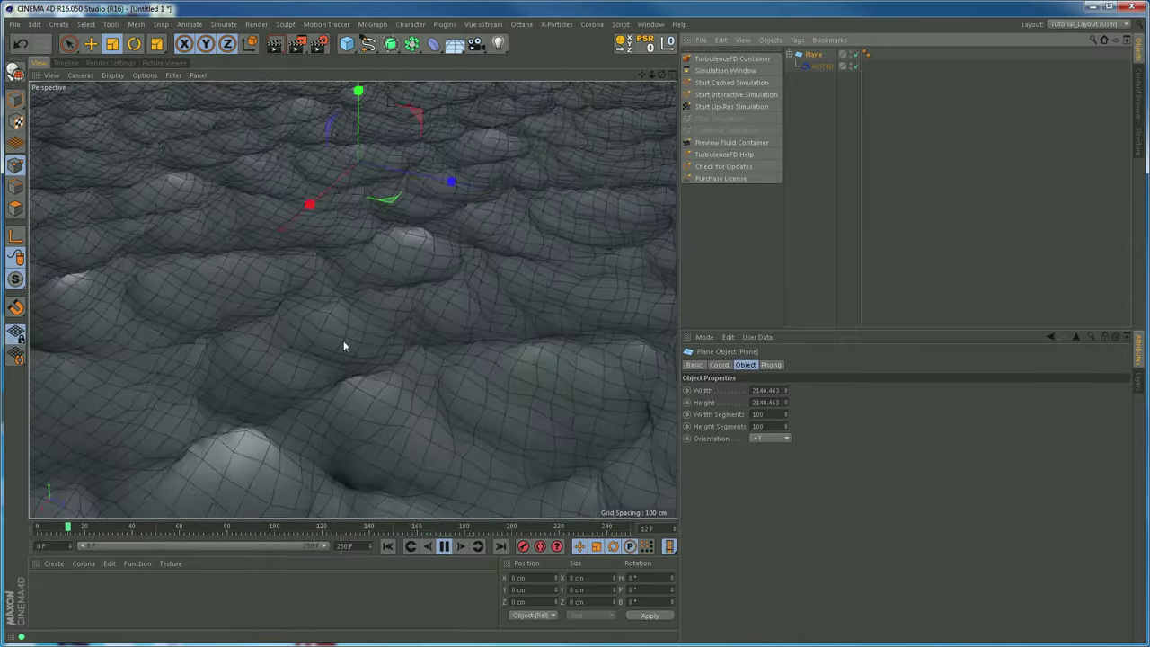
left_click(443, 546)
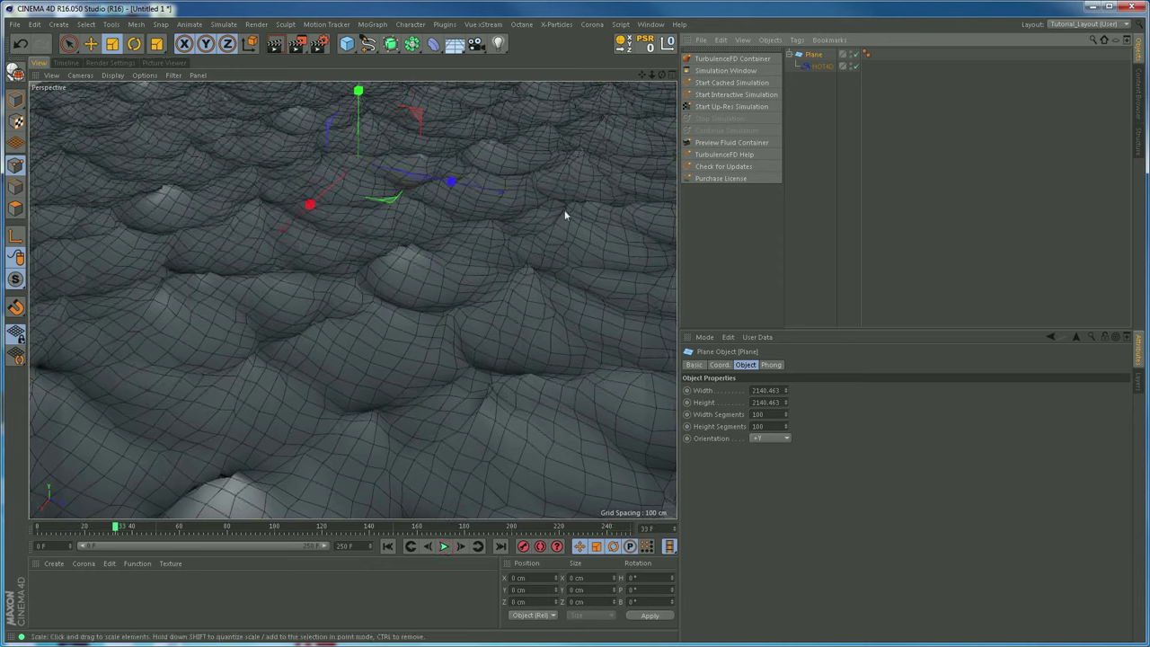
Set the Plane's Width and Height Segments to 1000.
left_click(771, 414)
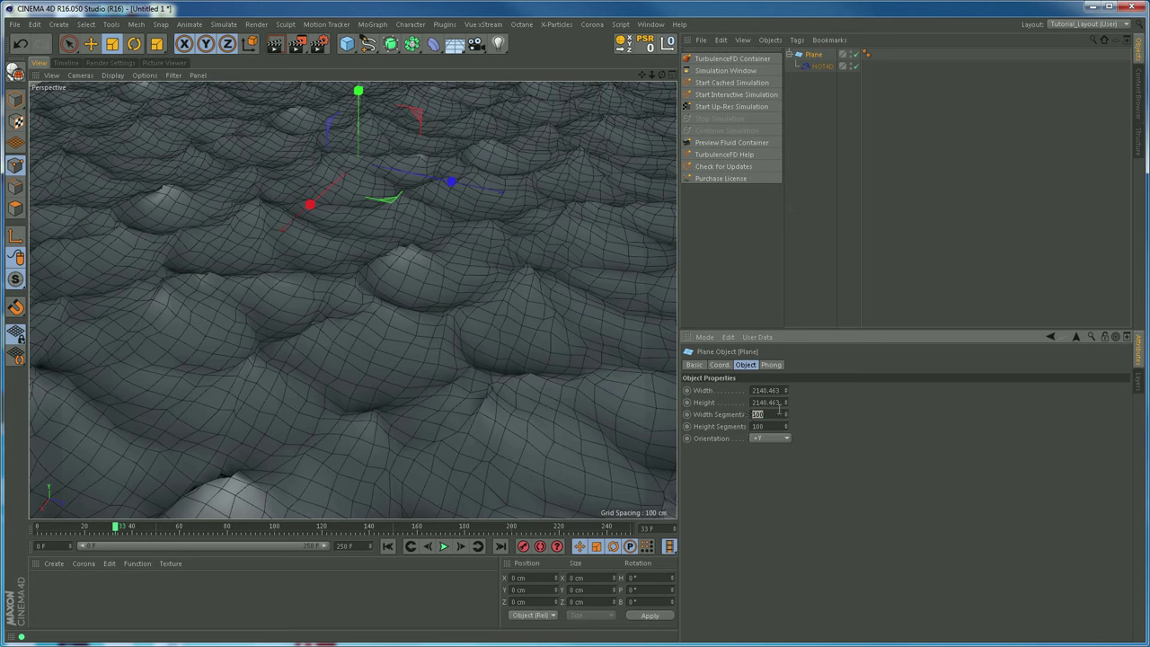
type("10")
key("Tab")
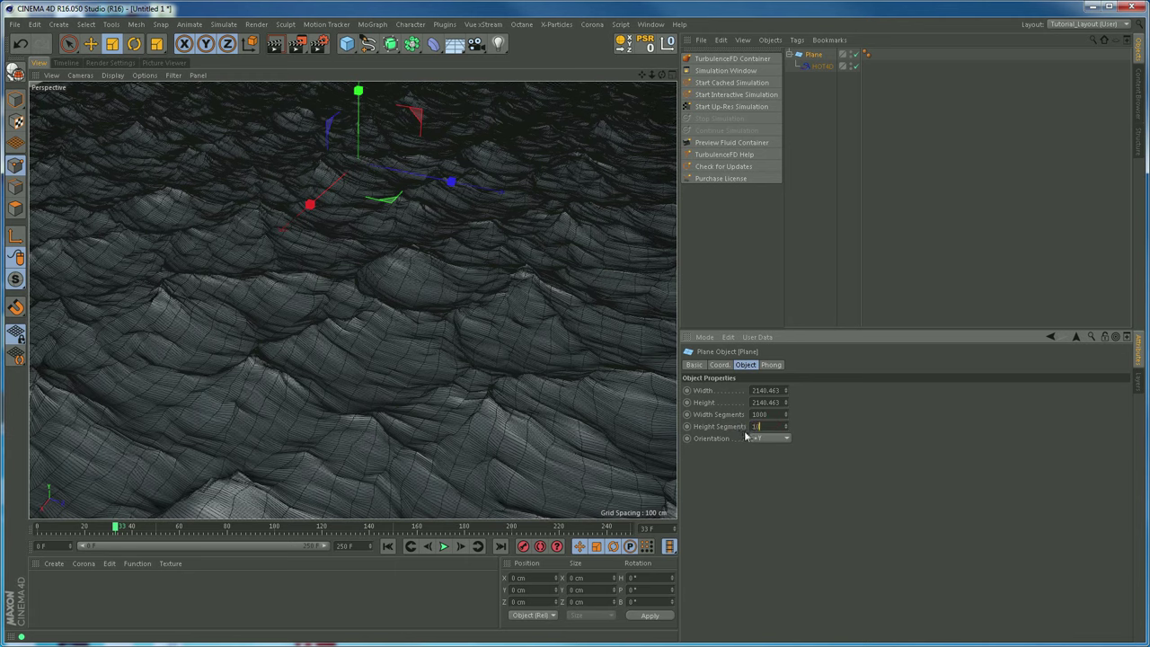
type("1000")
key("Return")
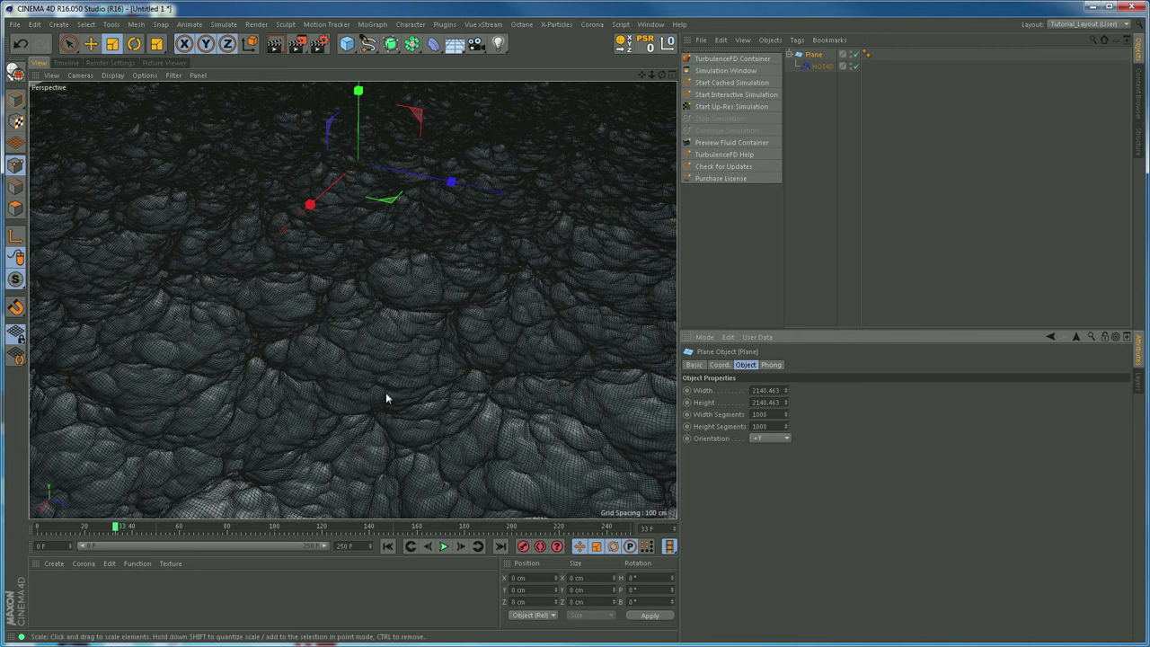
Preview the denser waves, render the viewport frame, and rewind to frame 0.
left_click(443, 547)
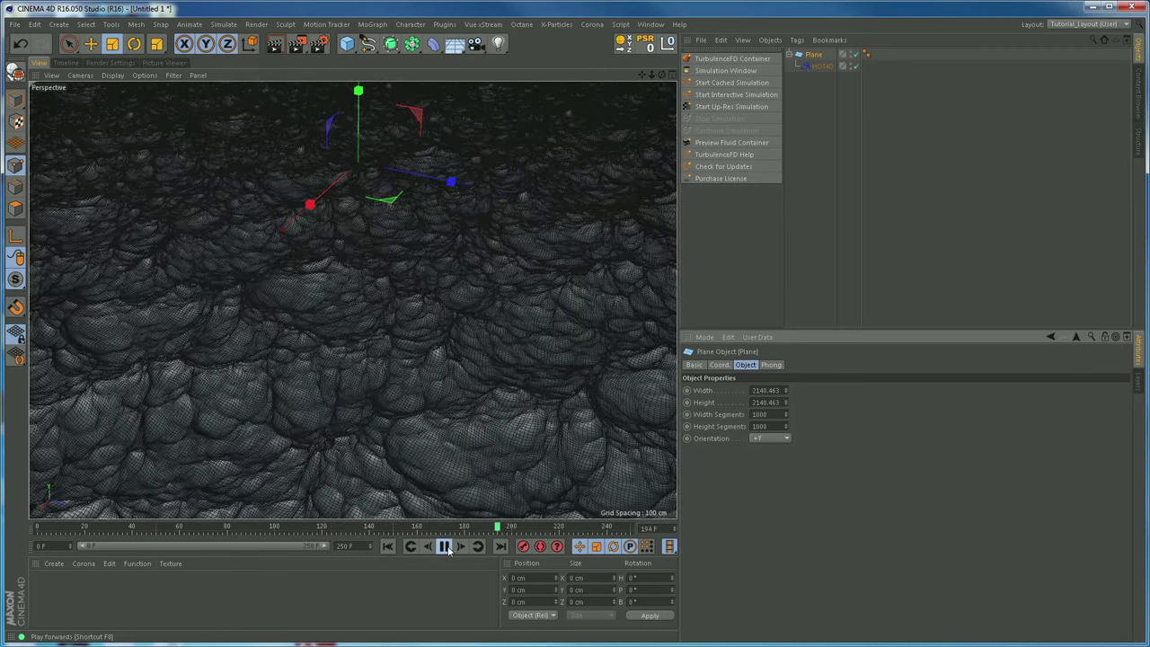
left_click(445, 547)
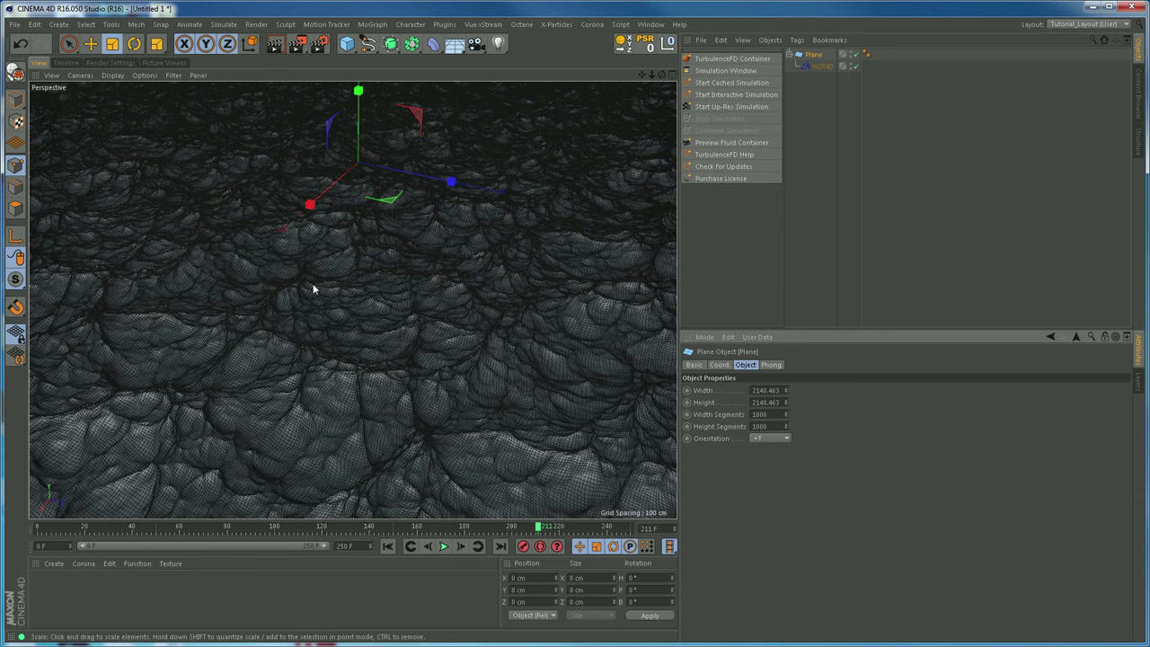
left_click(274, 43)
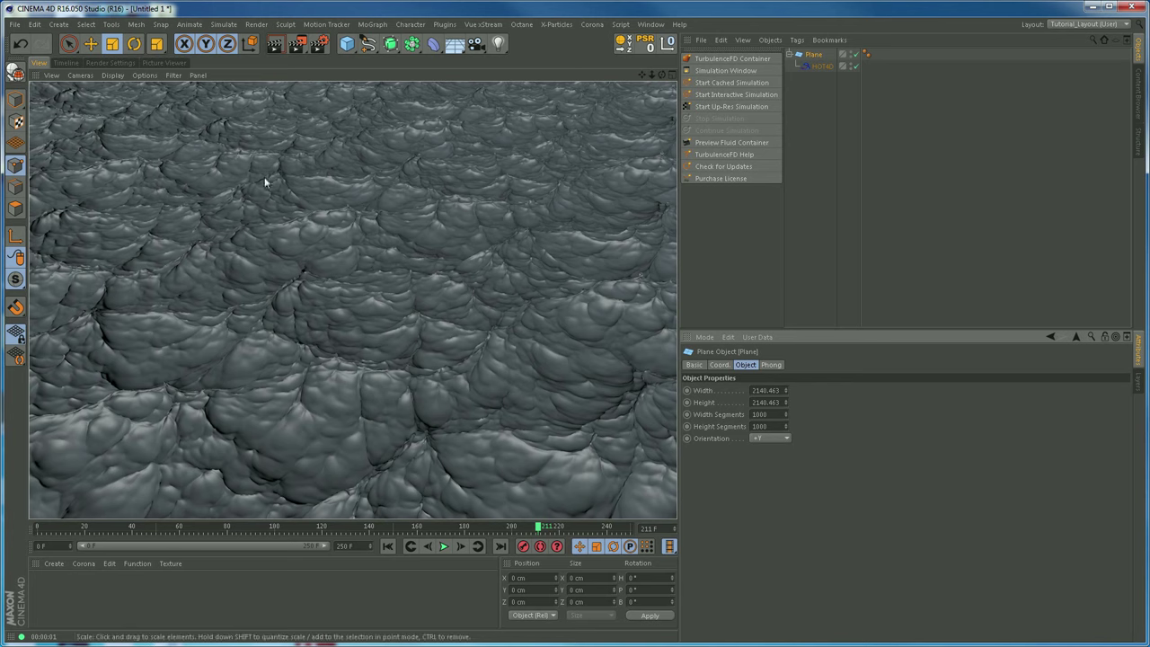
left_click(390, 545)
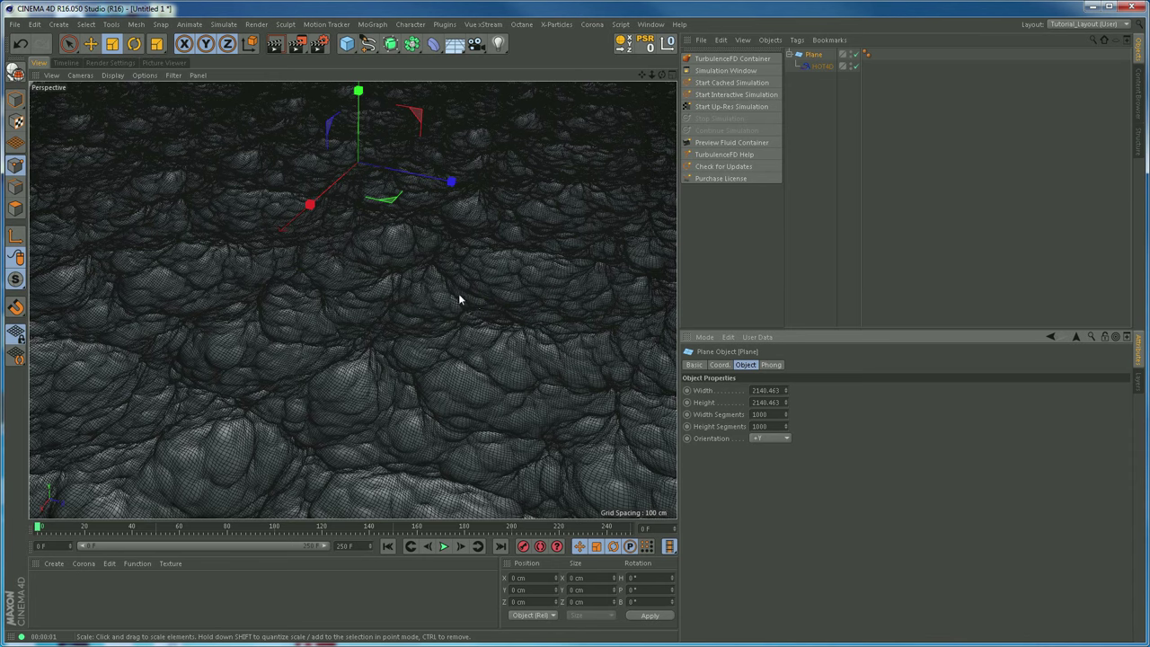
scroll(459, 299, "down", 10)
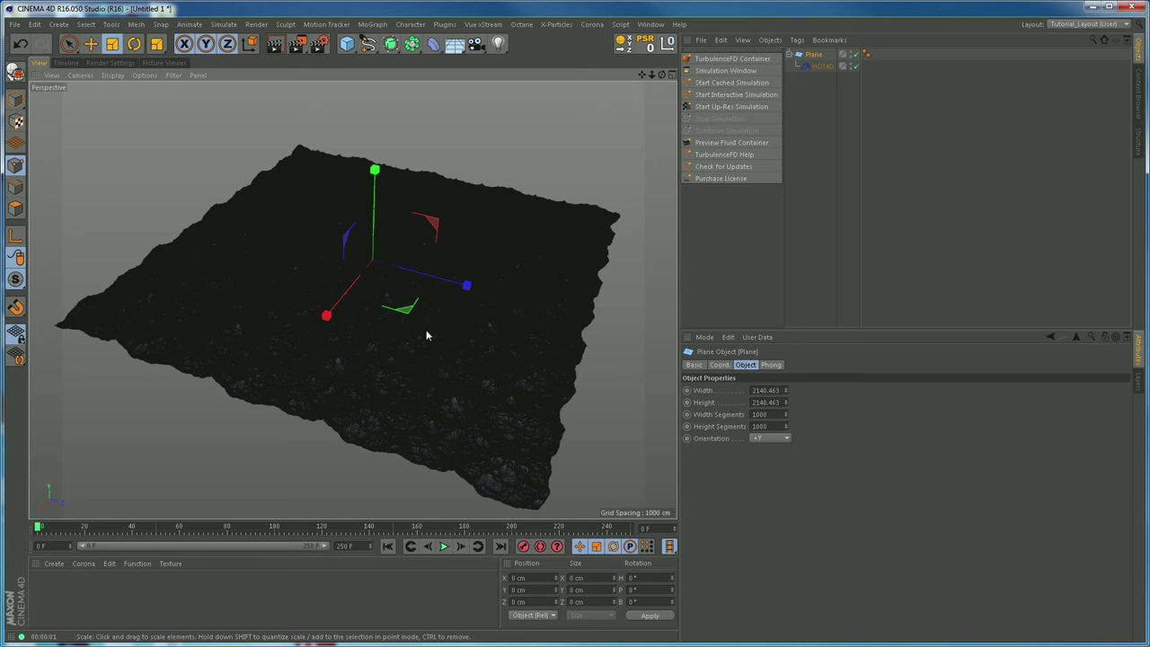
Switch the viewport display to Quick Shading.
left_click_drag(440, 345, 440, 316, "alt")
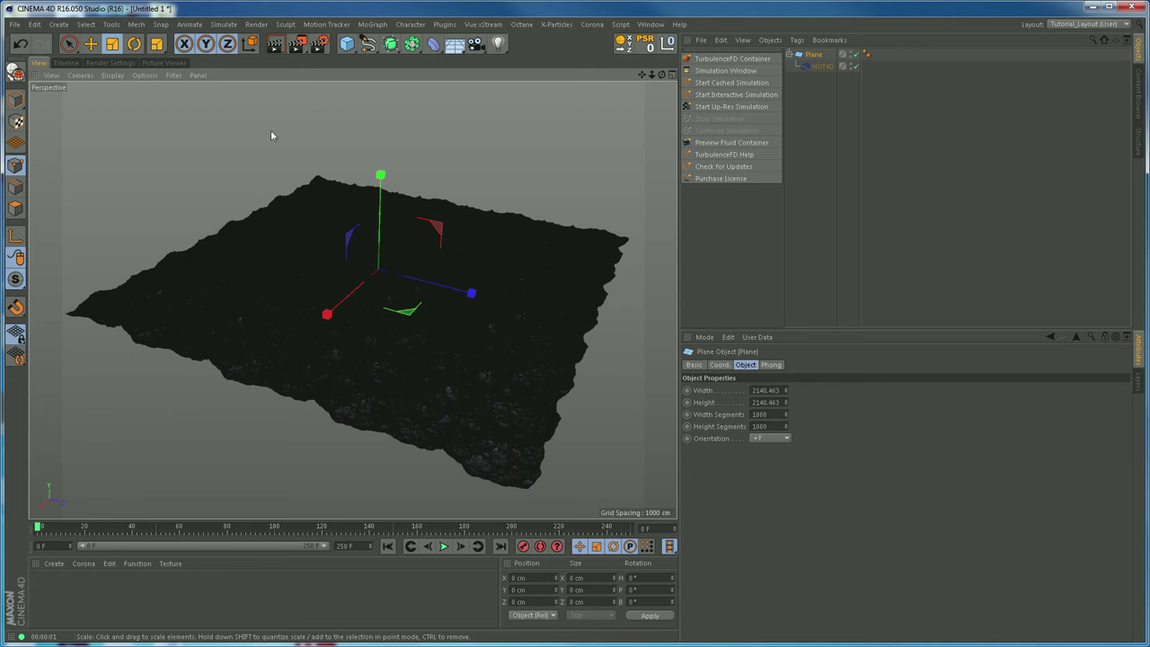
left_click(113, 76)
left_click(124, 118)
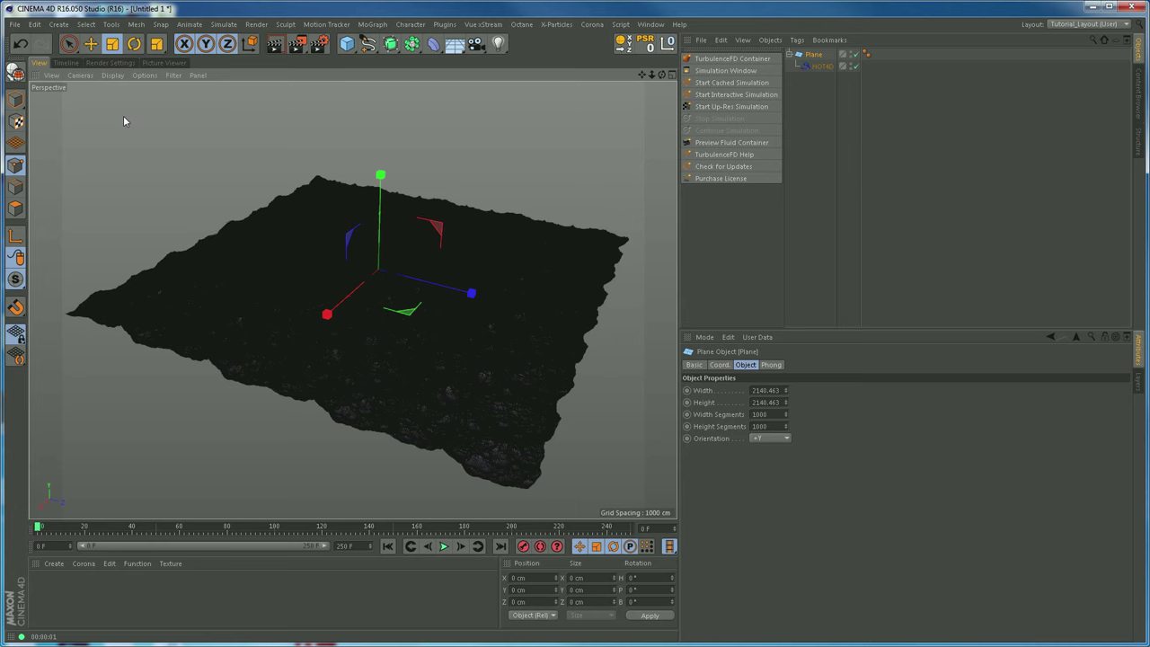
Set the Plane's Width and Height to 400 cm.
scroll(493, 336, "up", 1)
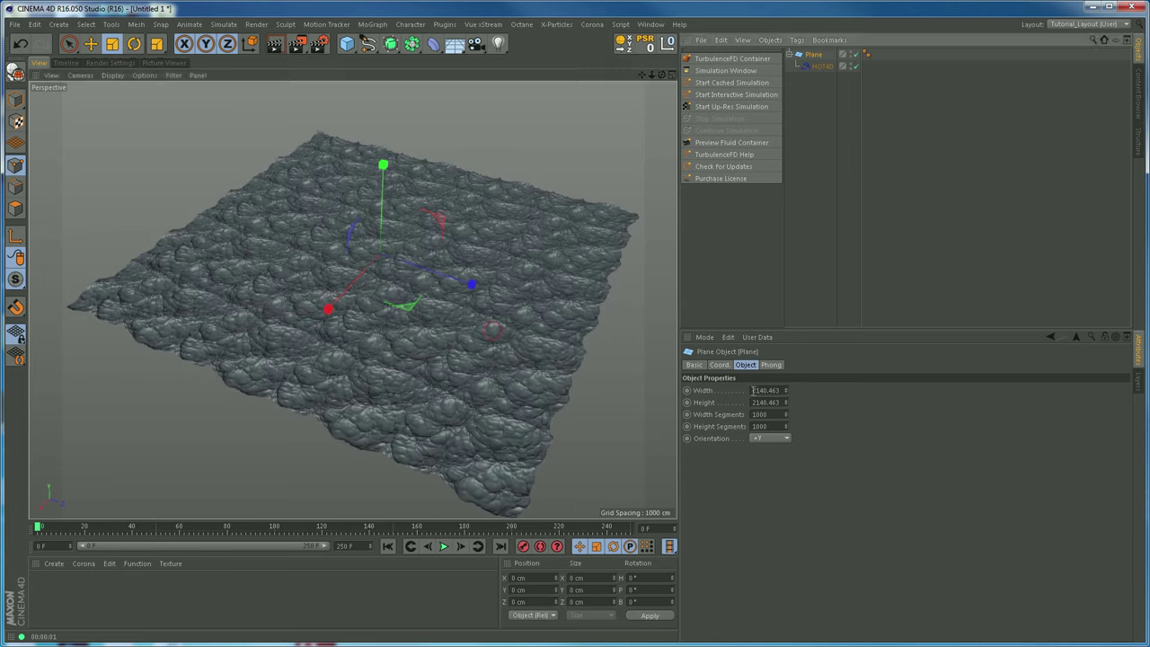
left_click_drag(752, 390, 820, 395)
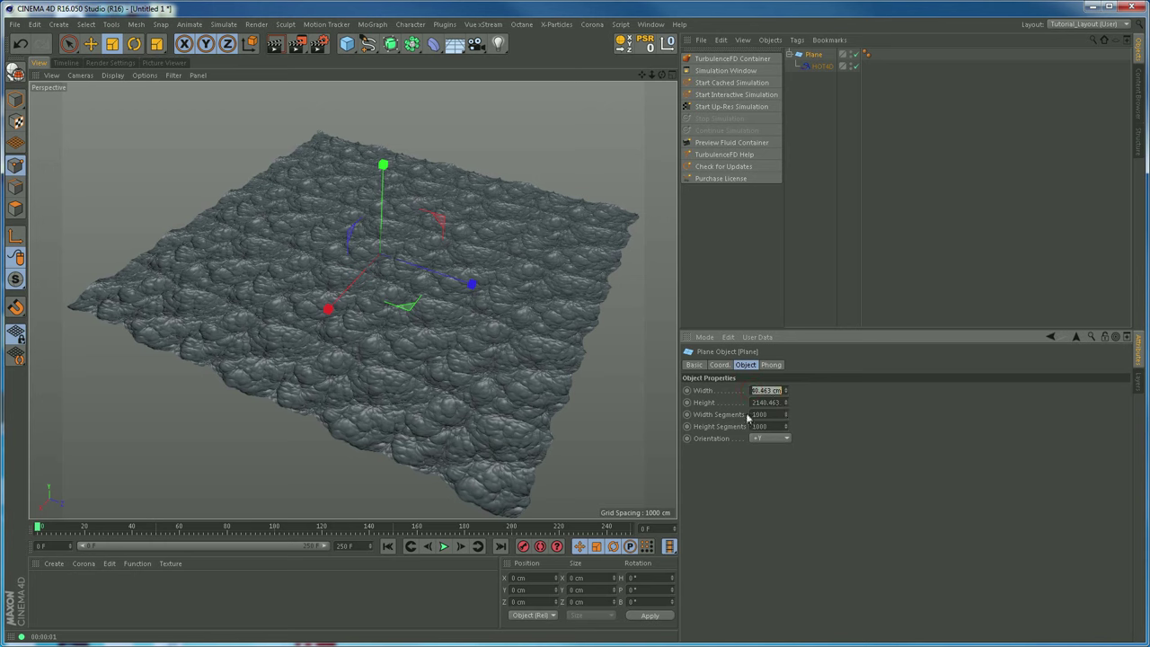
type("40")
left_click_drag(755, 403, 812, 409)
type("400")
key("Return")
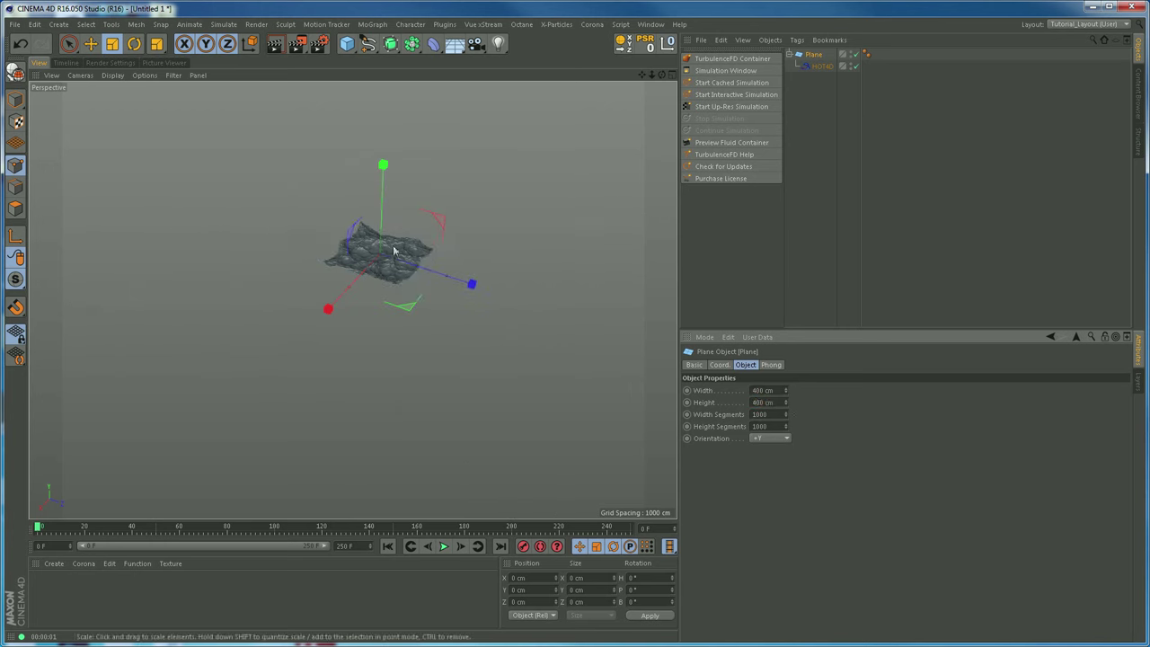
scroll(485, 265, "up", 5)
Set the Plane's segments to 200 by 200 and briefly preview the waves.
double_click(760, 415)
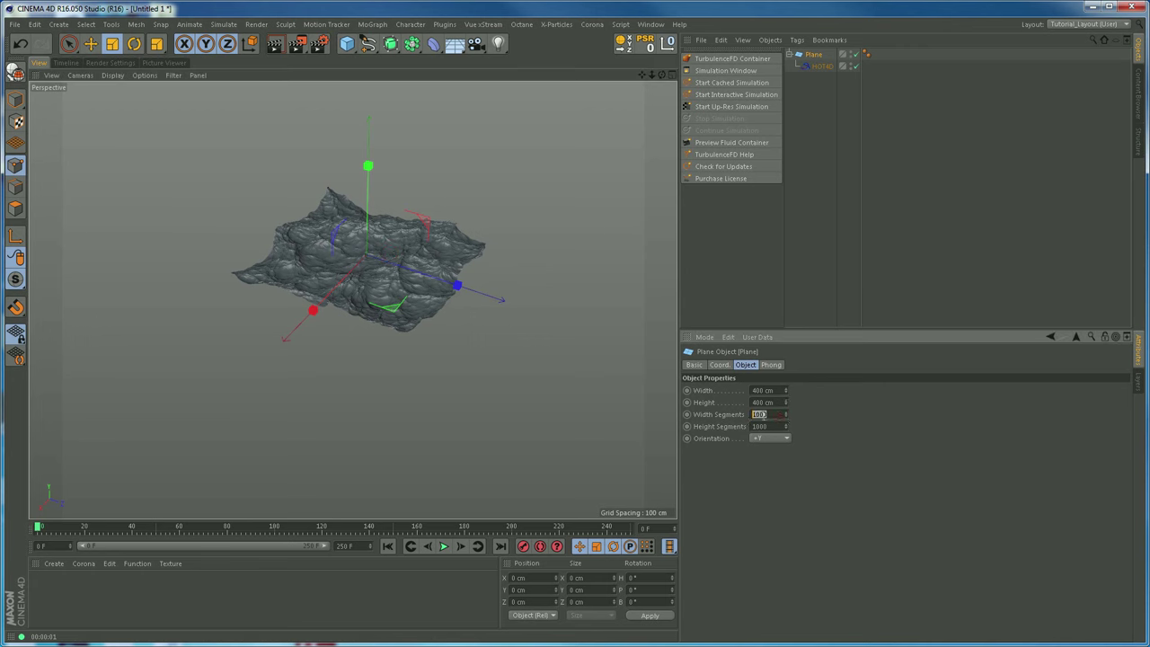
type("200")
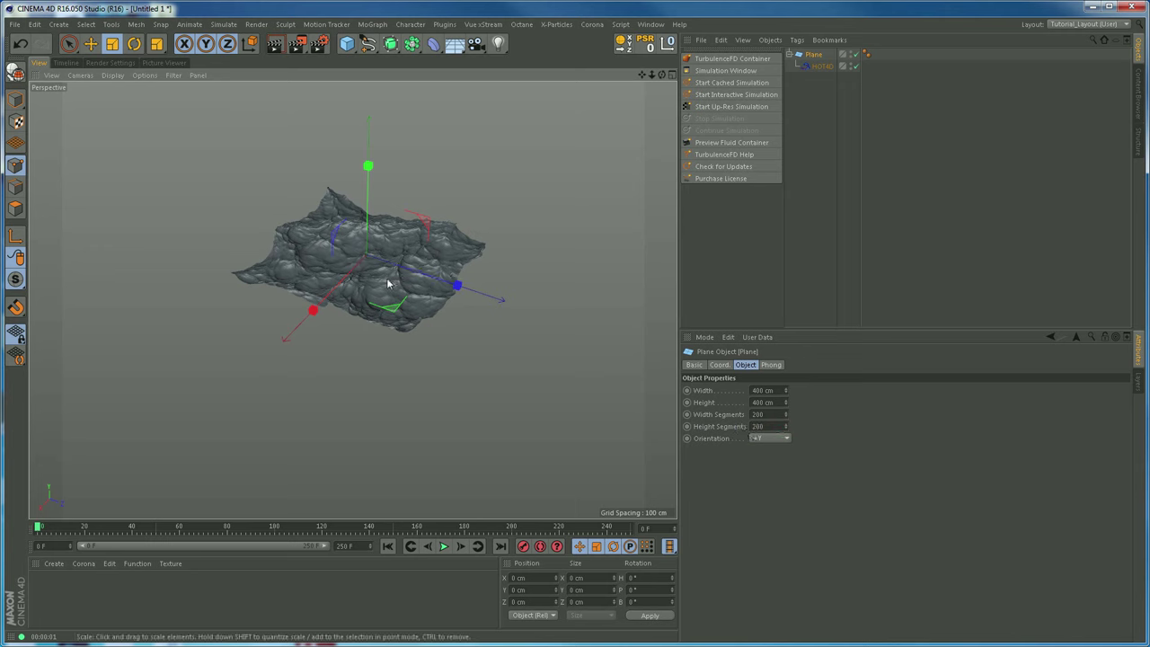
scroll(449, 287, "up", 4)
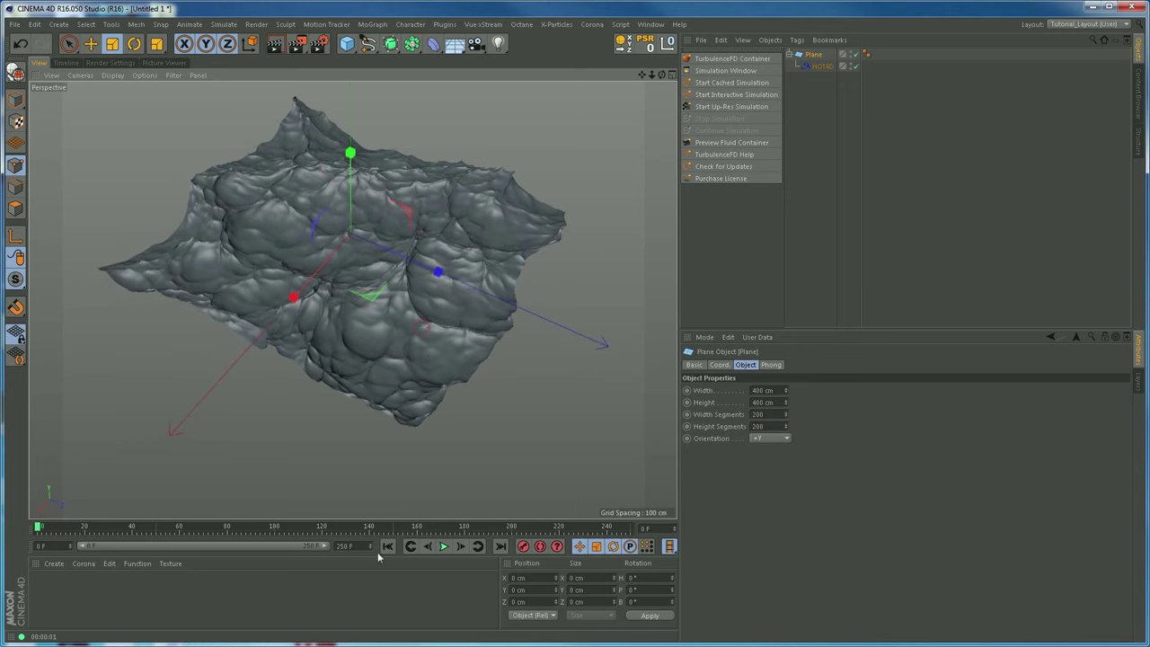
left_click(443, 546)
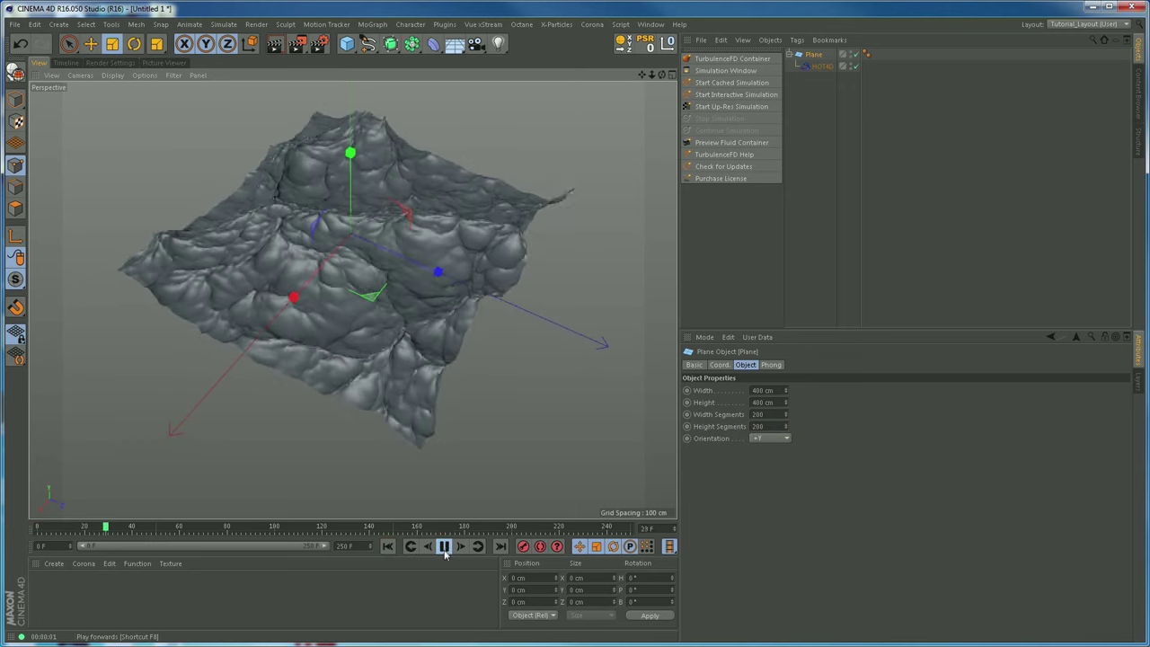
left_click(443, 547)
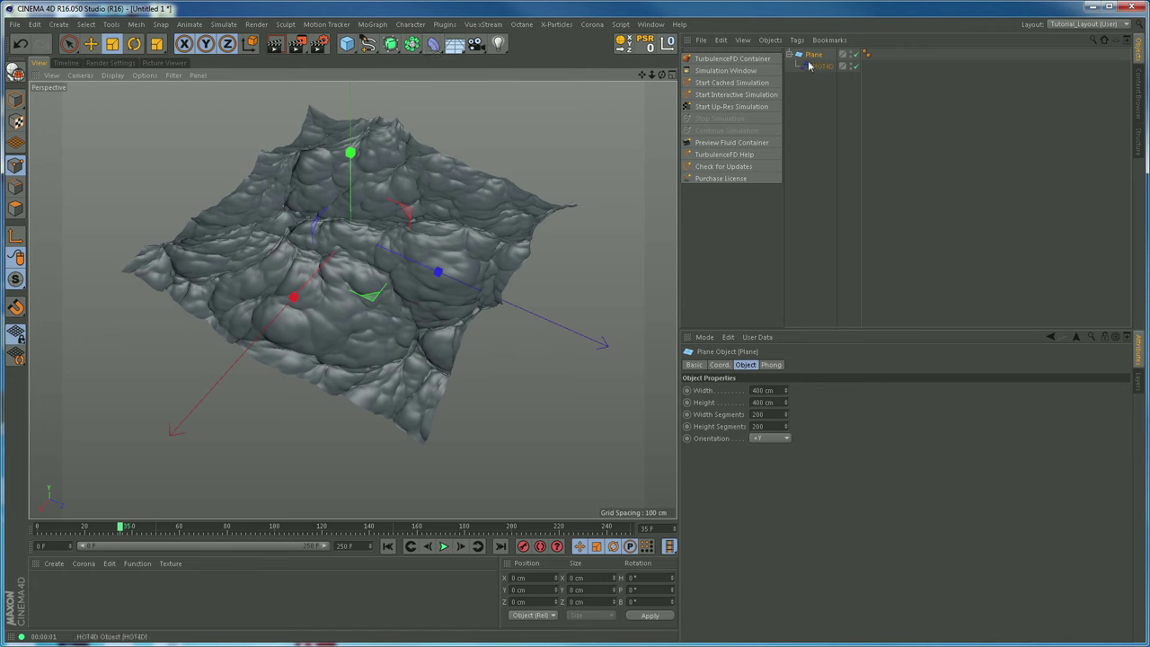
Disable the wave Plane and add an FFD deformer.
left_click(857, 54)
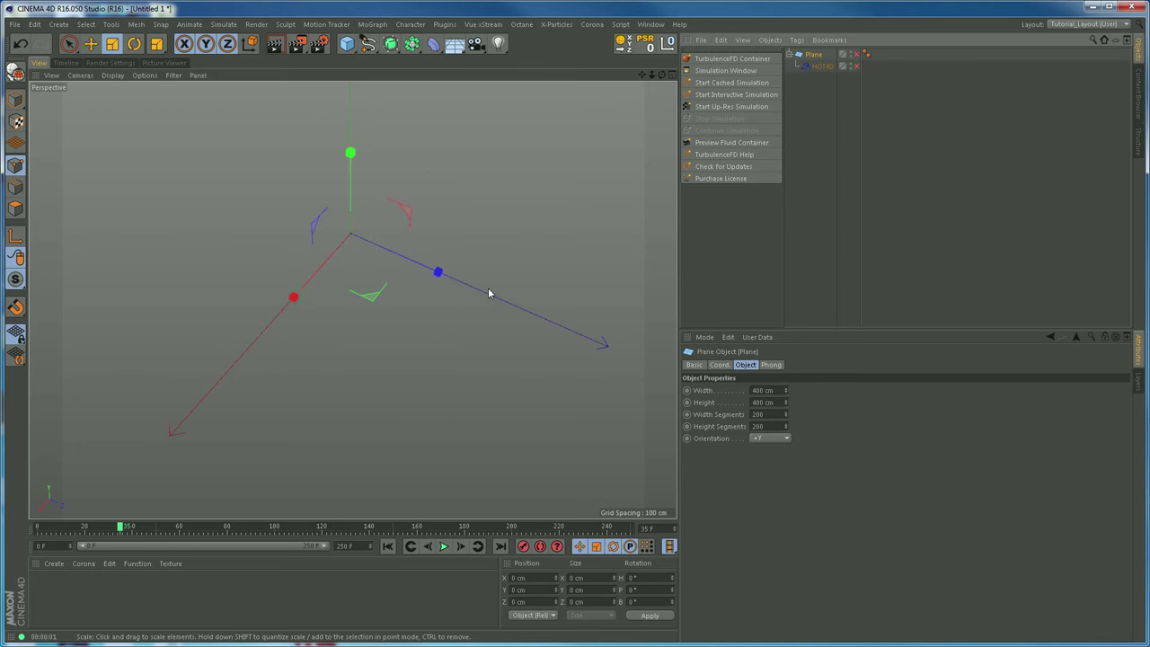
left_click(434, 44)
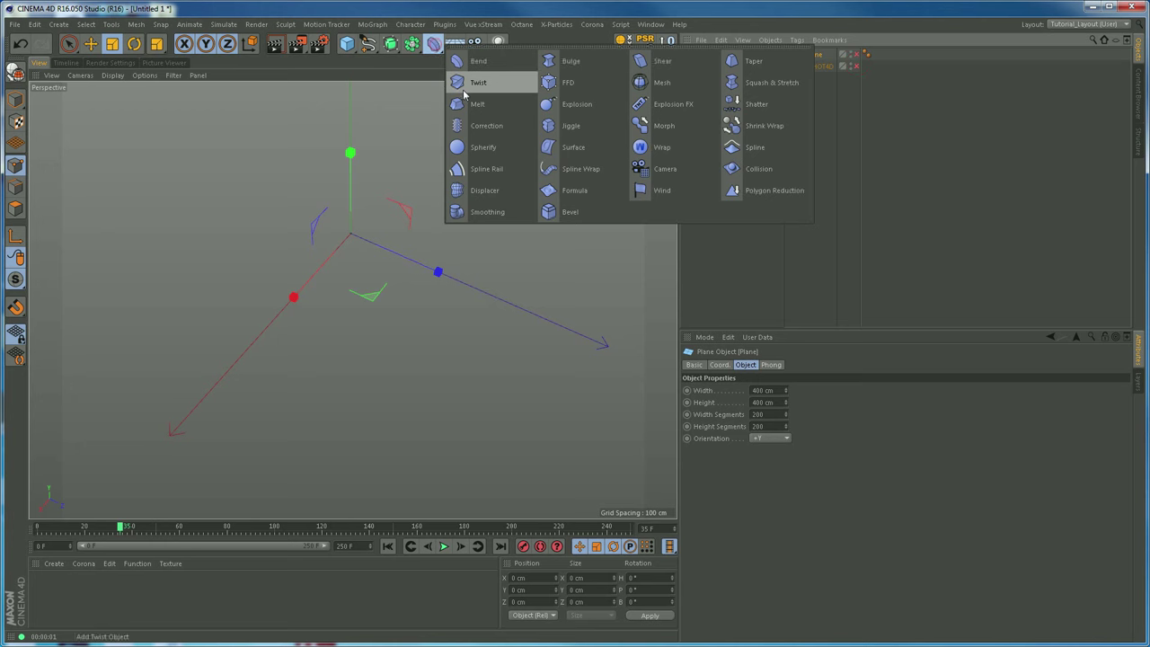
left_click(568, 83)
Switch to point mode and select lattice points on the FFD's top edge.
left_click_drag(566, 171, 93, 170, "alt")
left_click(15, 102)
left_click(16, 166)
left_click(364, 163)
left_click(436, 197)
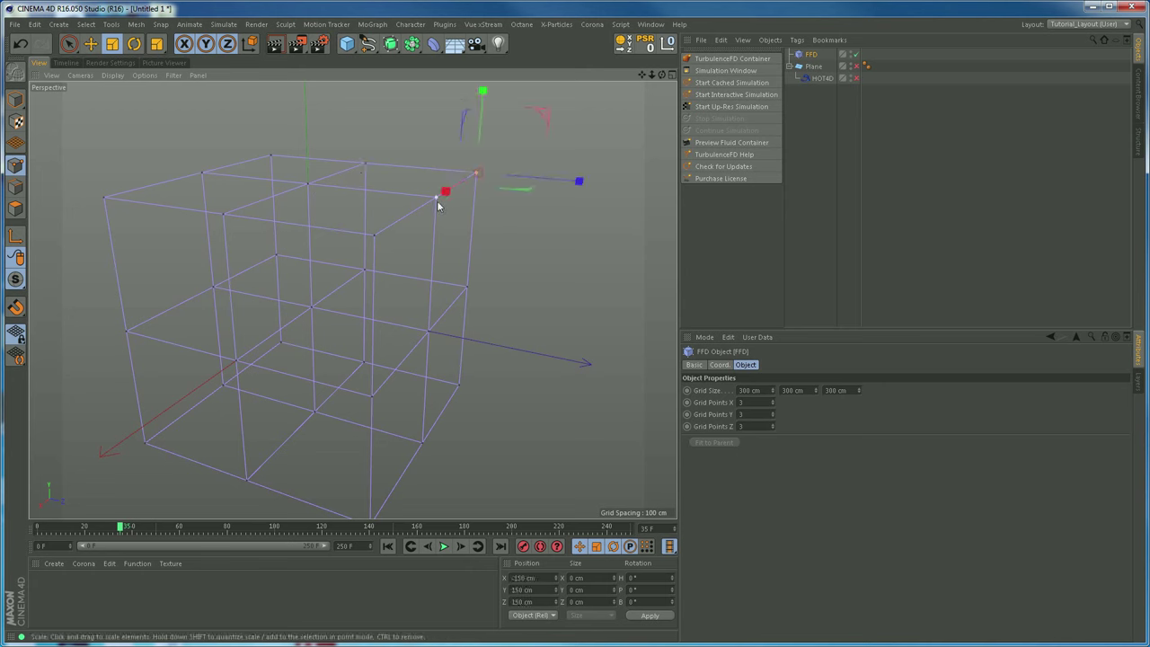
left_click(346, 43)
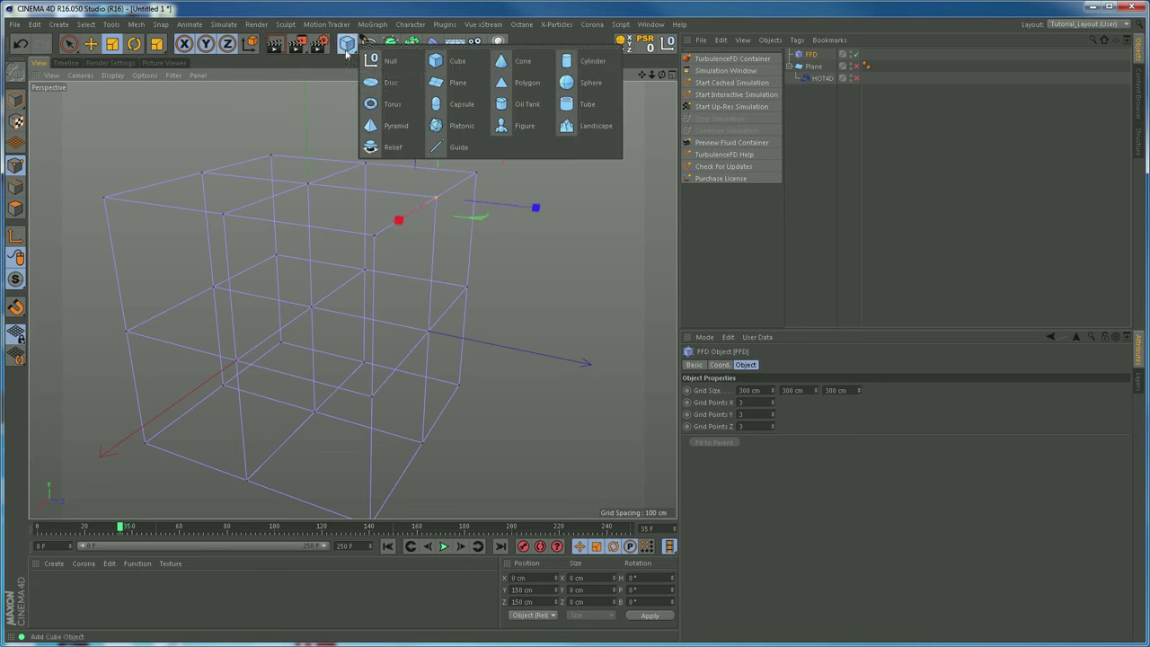
Add a cube with 10 segments, shown in Gouraud Shading (Lines).
left_click(459, 60)
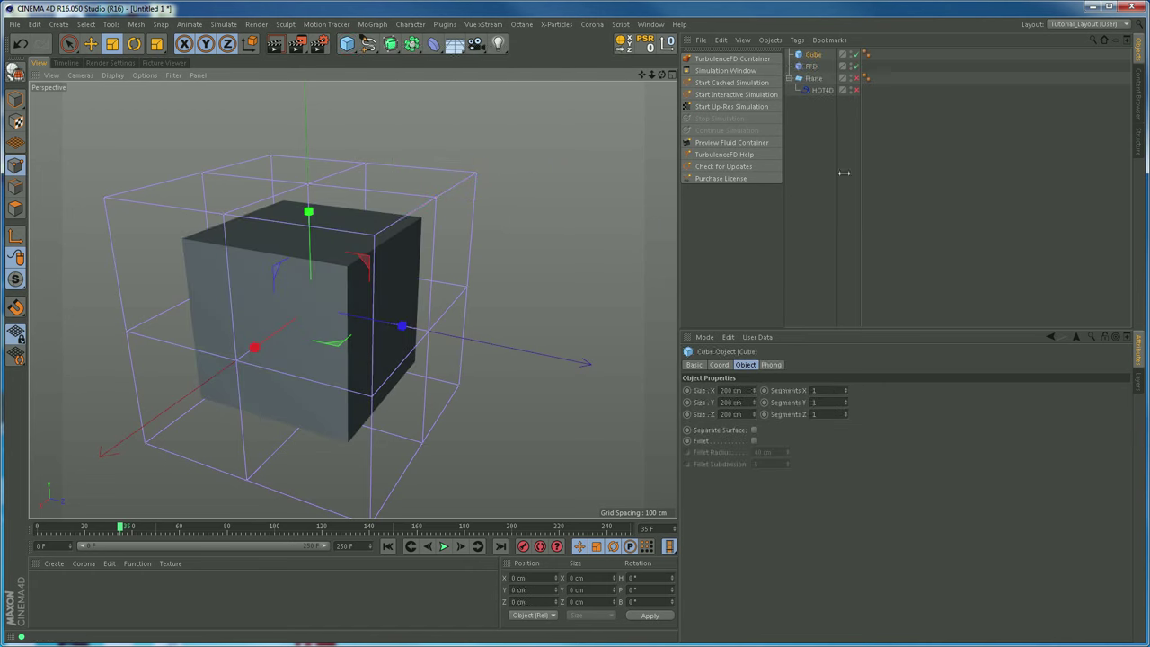
left_click(814, 391)
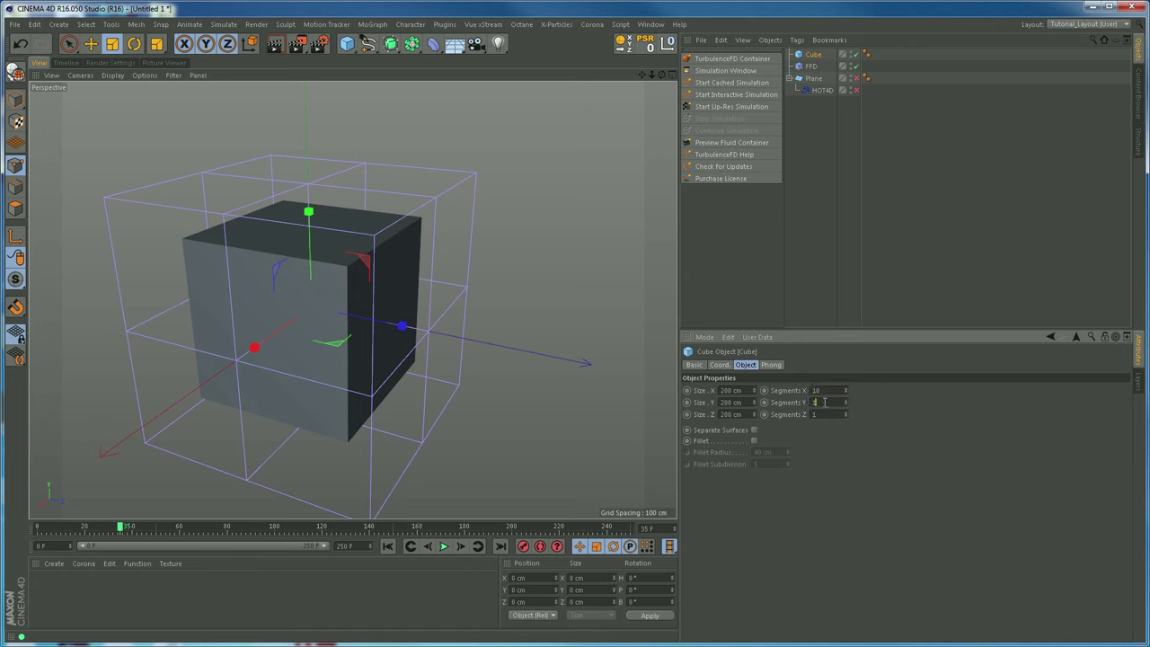
key("Tab")
type("10")
left_click(112, 74)
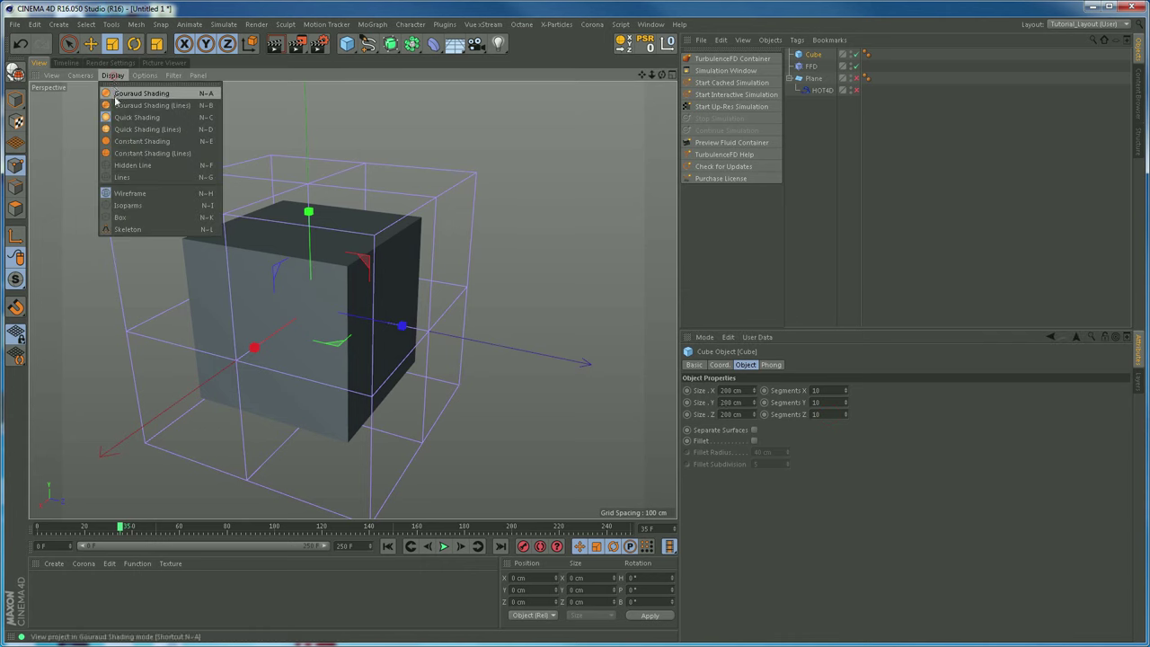
left_click(134, 129)
Push a corner FFD lattice point along Z and parent the FFD under the cube.
left_click_drag(471, 382, 475, 353, "alt")
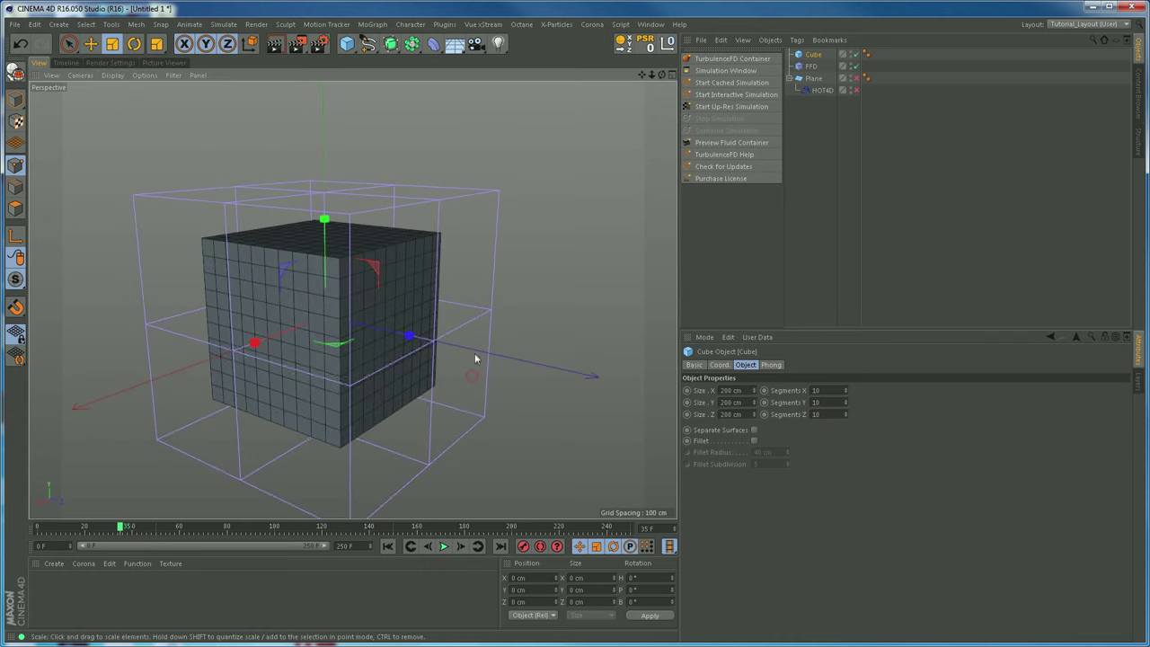
left_click(812, 68)
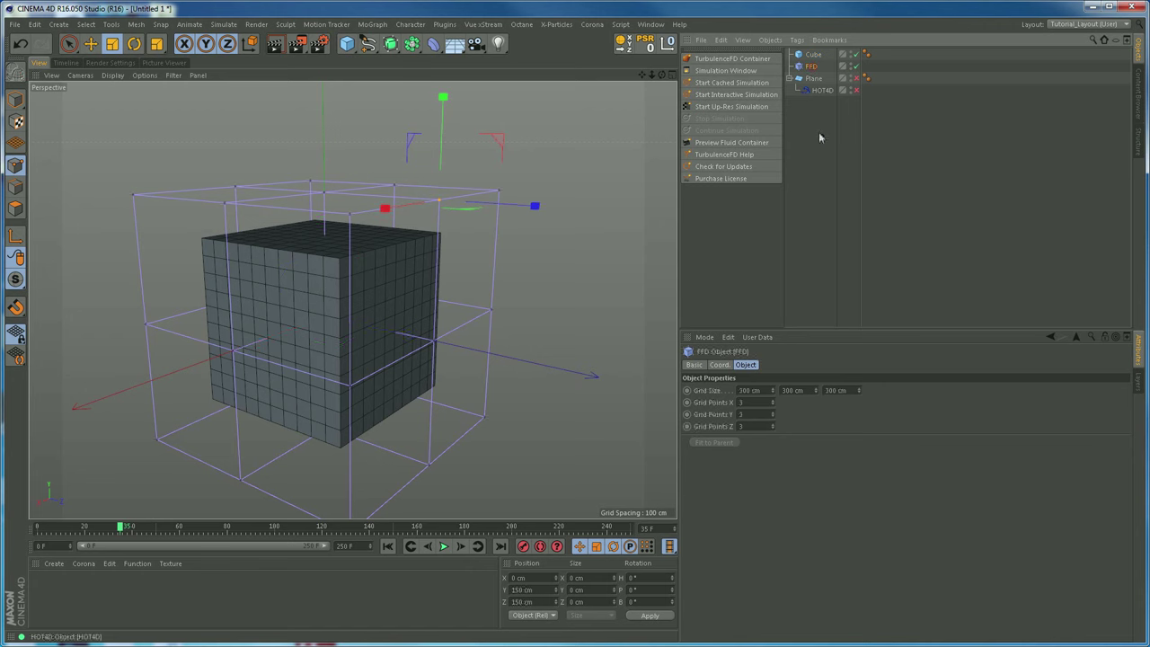
left_click(435, 342)
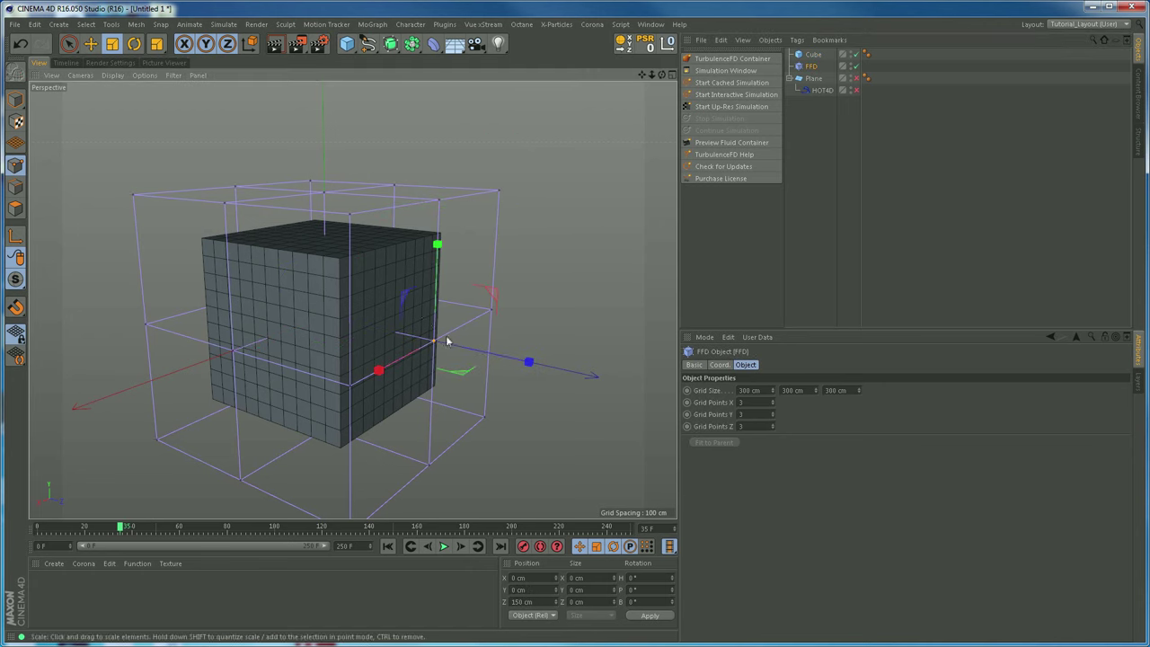
key("e")
middle_click_drag(538, 410, 517, 364, "alt")
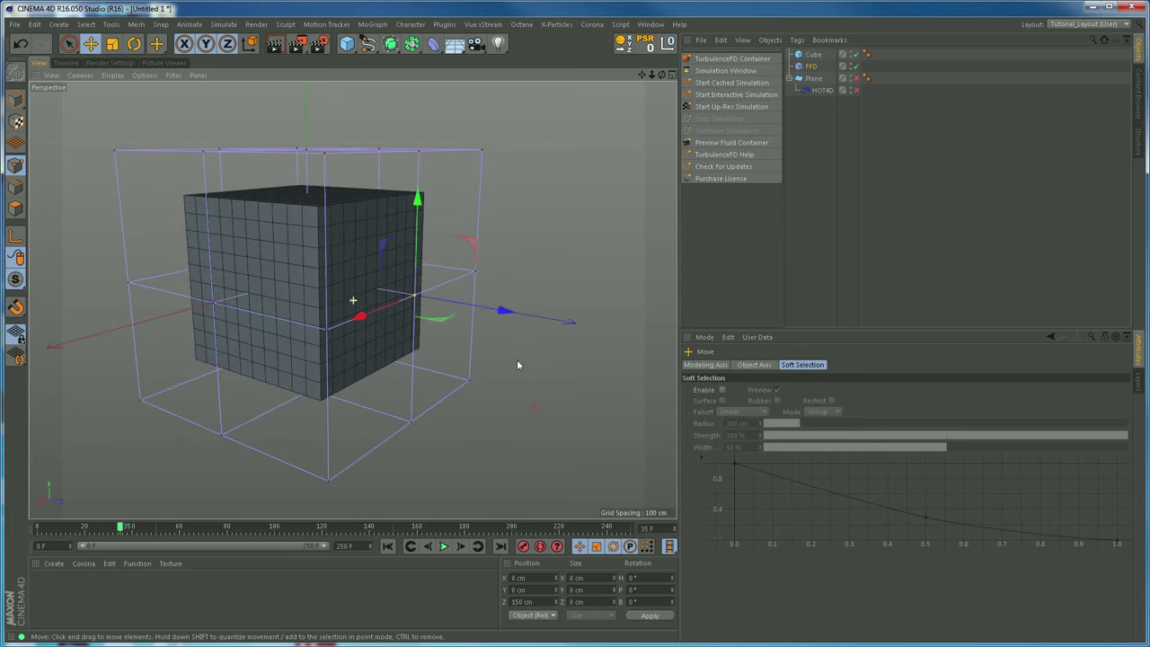
left_click_drag(491, 362, 508, 357, "alt")
left_click_drag(511, 313, 589, 347)
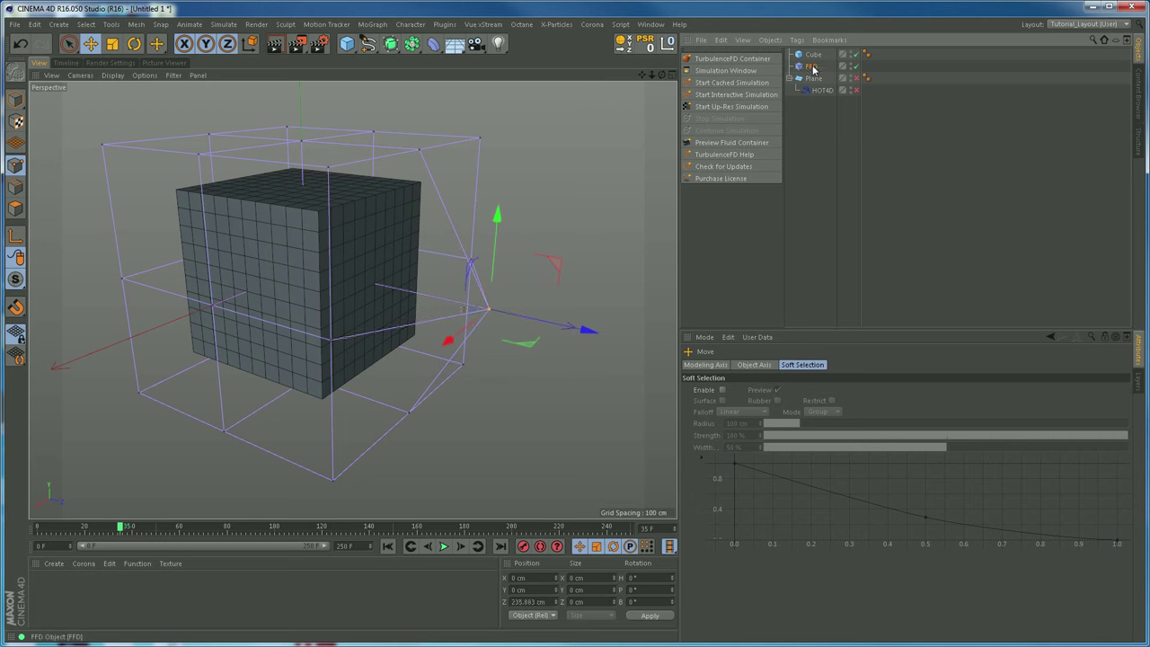
left_click_drag(823, 62, 817, 56)
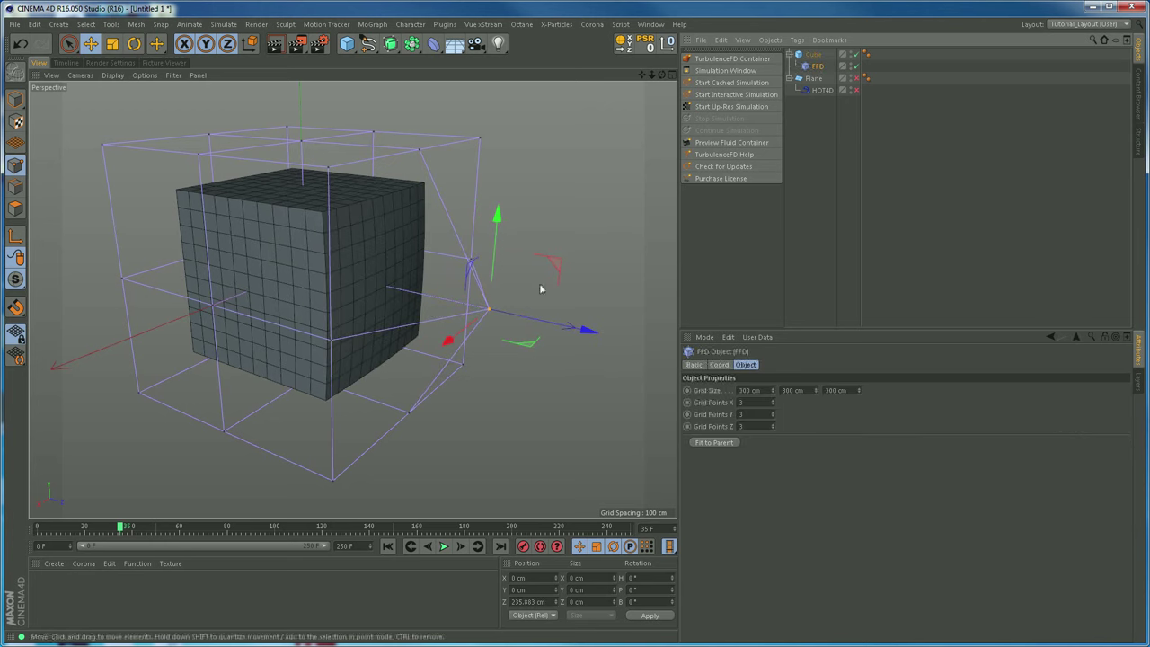
Drag several lattice points to bend and warp the cube.
left_click_drag(583, 332, 503, 325)
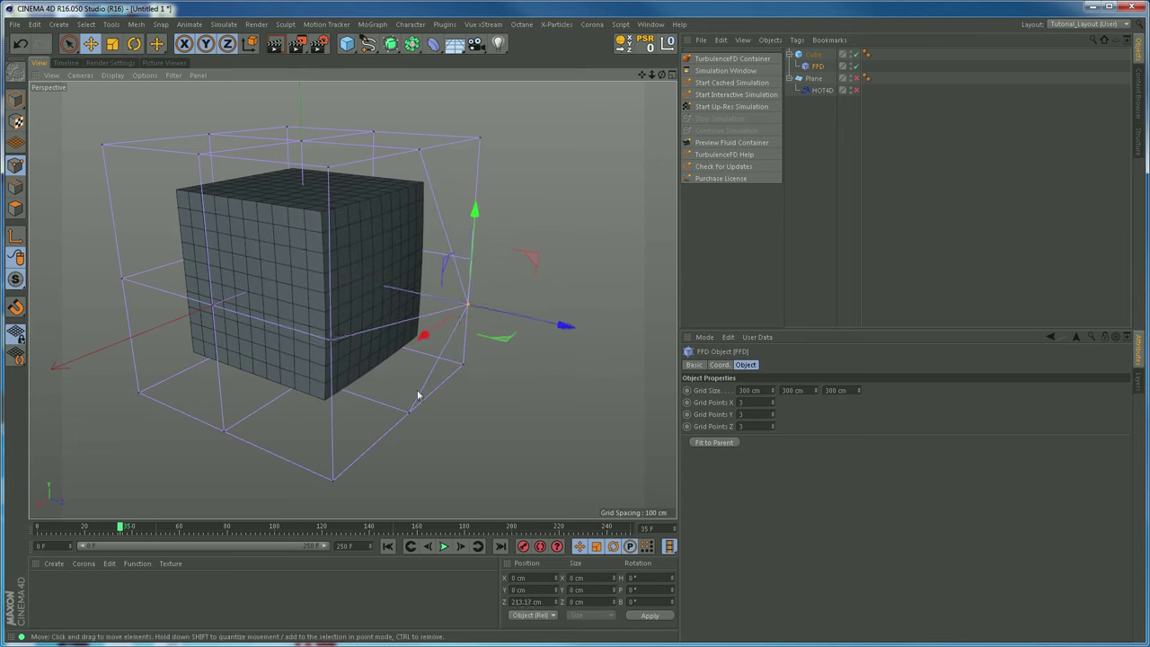
left_click_drag(418, 395, 360, 342, "alt")
left_click(215, 173)
left_click_drag(276, 221, 123, 126, "alt")
left_click_drag(216, 163, 142, 115)
left_click_drag(415, 279, 260, 365, "alt")
Dent the top and pull the lower front corner inward, then select the cube.
left_click(366, 141)
left_click_drag(369, 95, 182, 278)
left_click(291, 449)
left_click_drag(193, 464, 297, 456)
left_click_drag(431, 438, 475, 329, "alt")
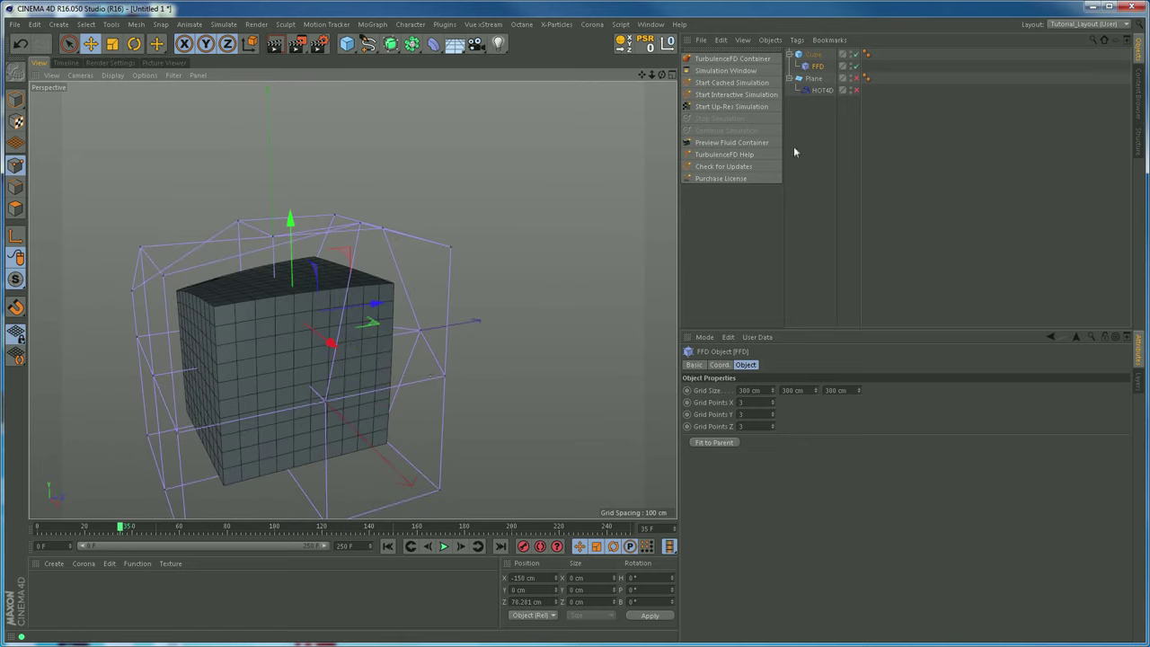
left_click(814, 54)
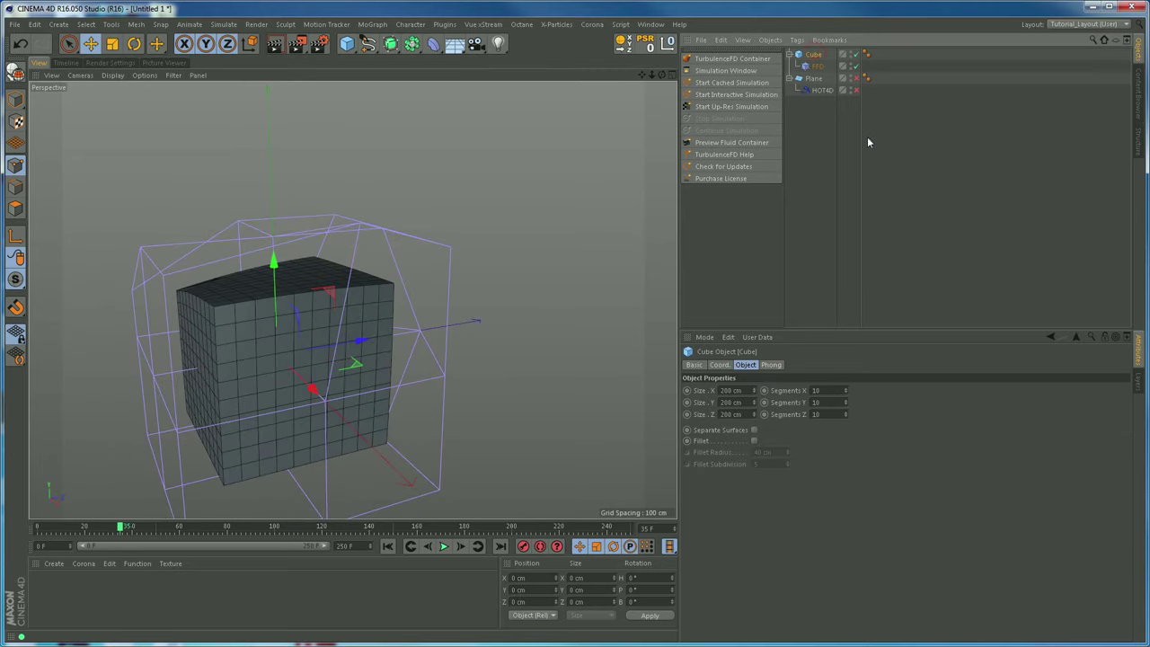
Delete the demo cube, unhide the Plane, and parent a new FFD deformer under it.
key("Delete")
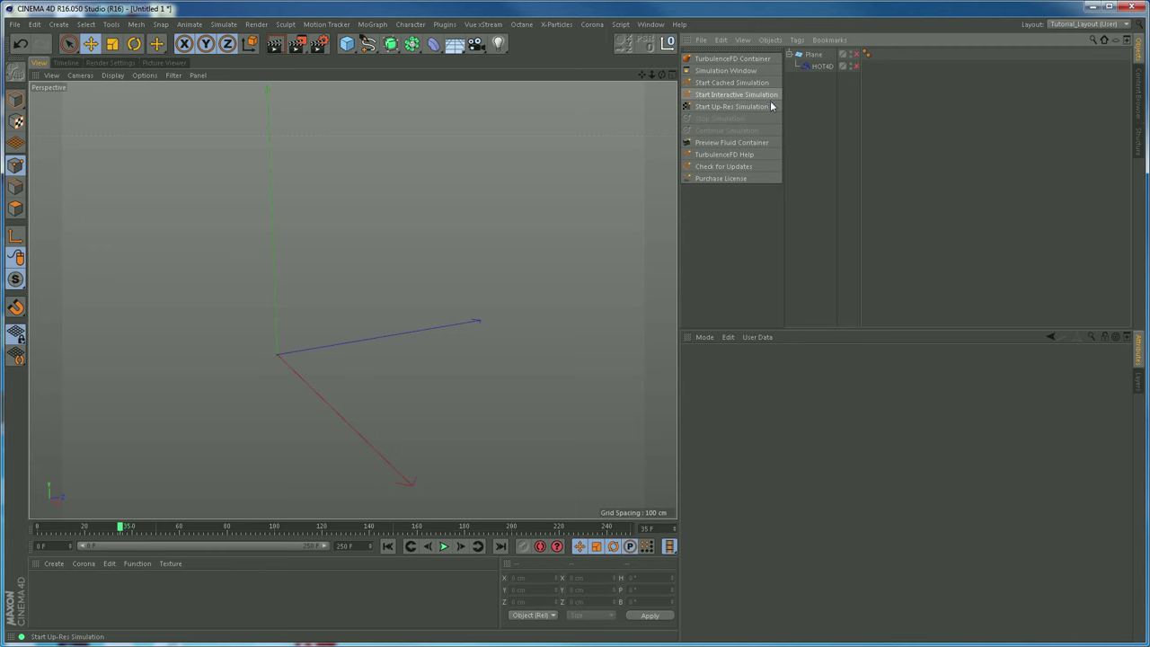
left_click(855, 66)
left_click(855, 68)
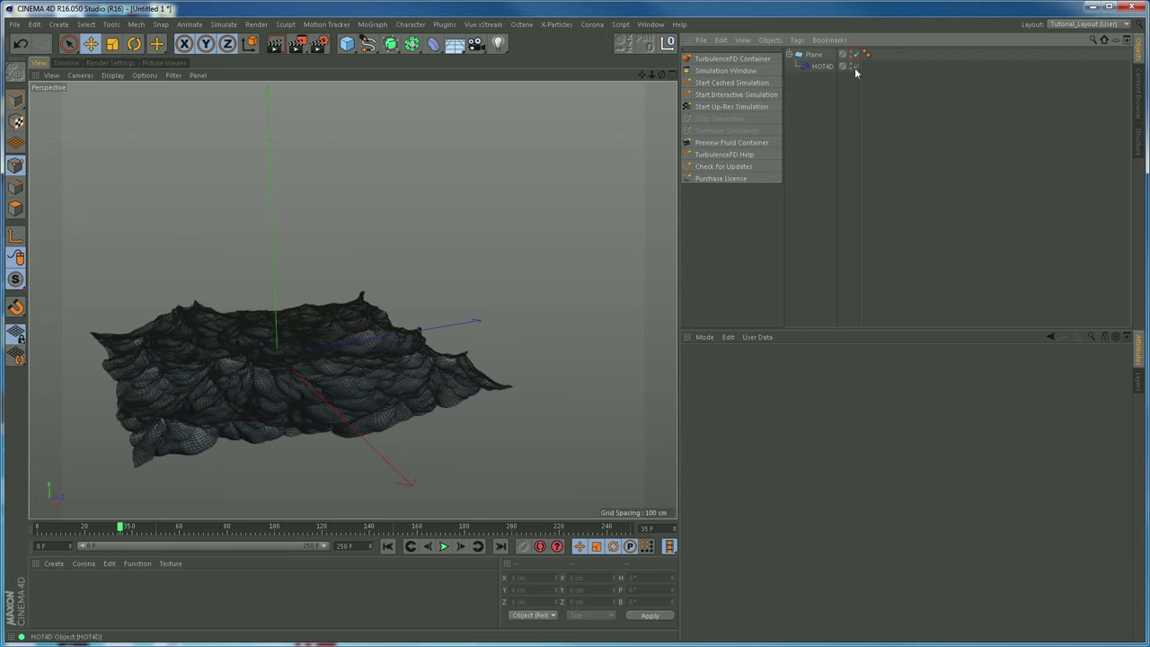
left_click(429, 51)
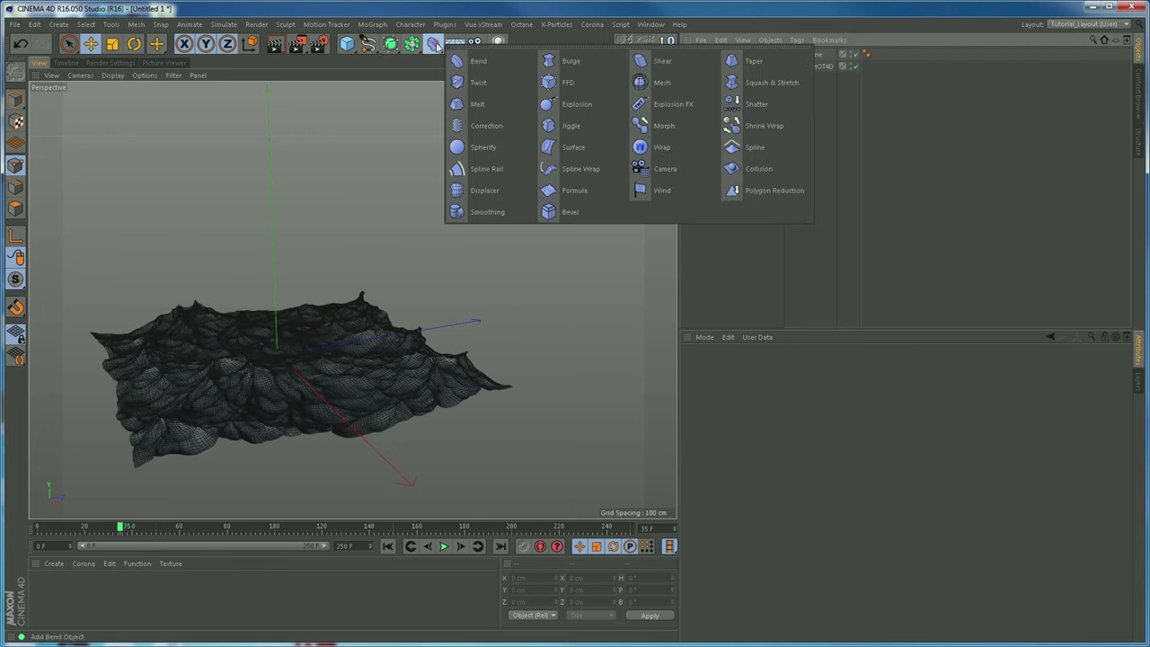
left_click(570, 82)
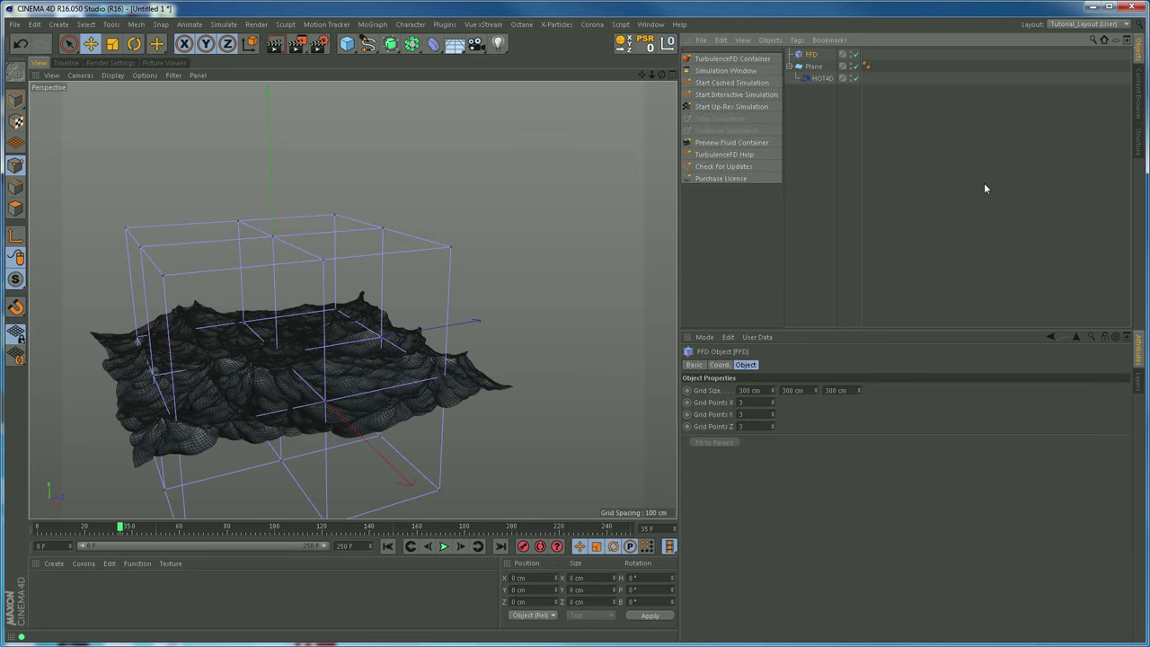
left_click_drag(818, 59, 816, 69)
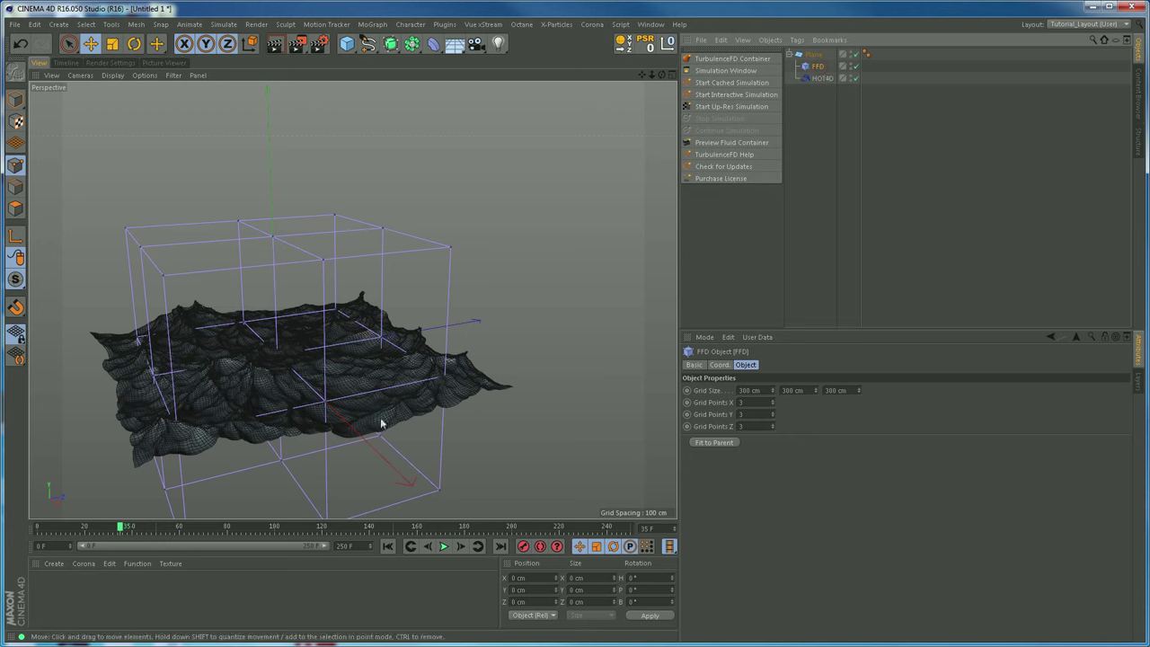
Set the FFD's Grid Size Y to 0 cm and disable HOT4D so the plane lies flat.
left_click(795, 391)
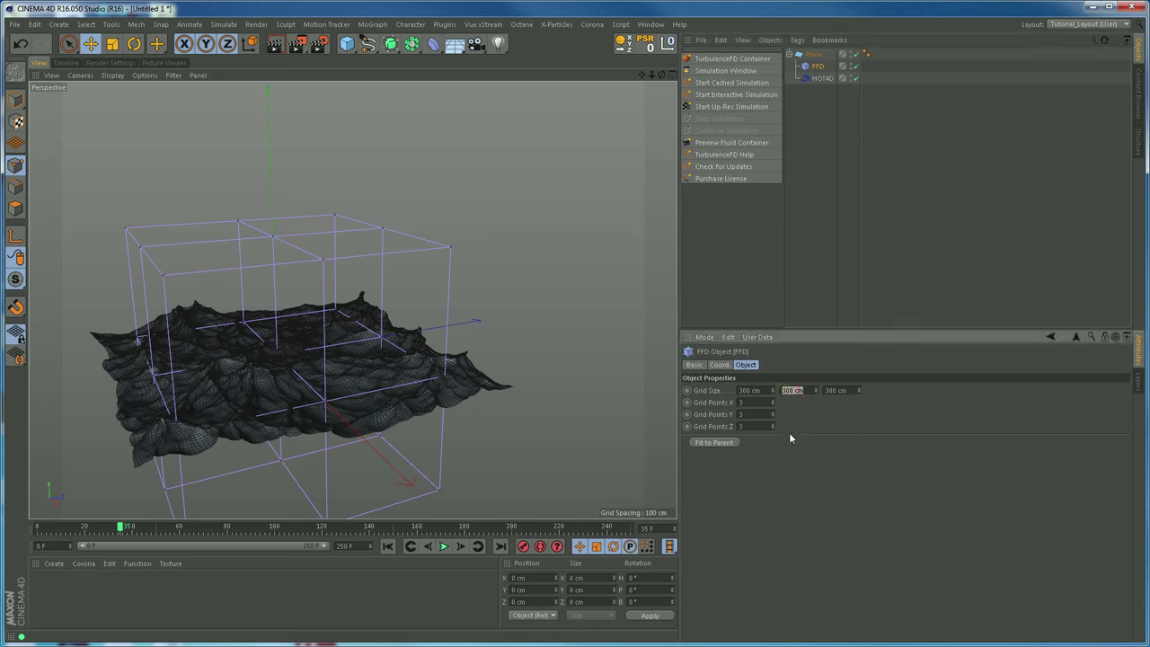
type("0")
key("Return")
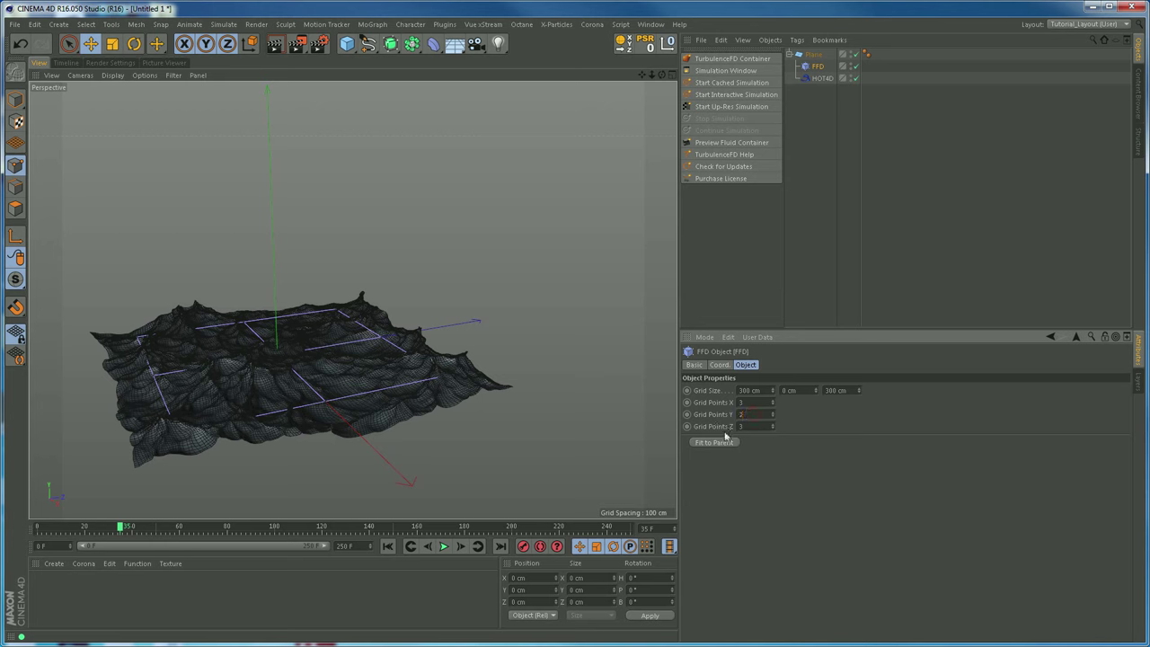
left_click_drag(329, 288, 631, 306, "alt")
left_click_drag(350, 381, 450, 386, "alt")
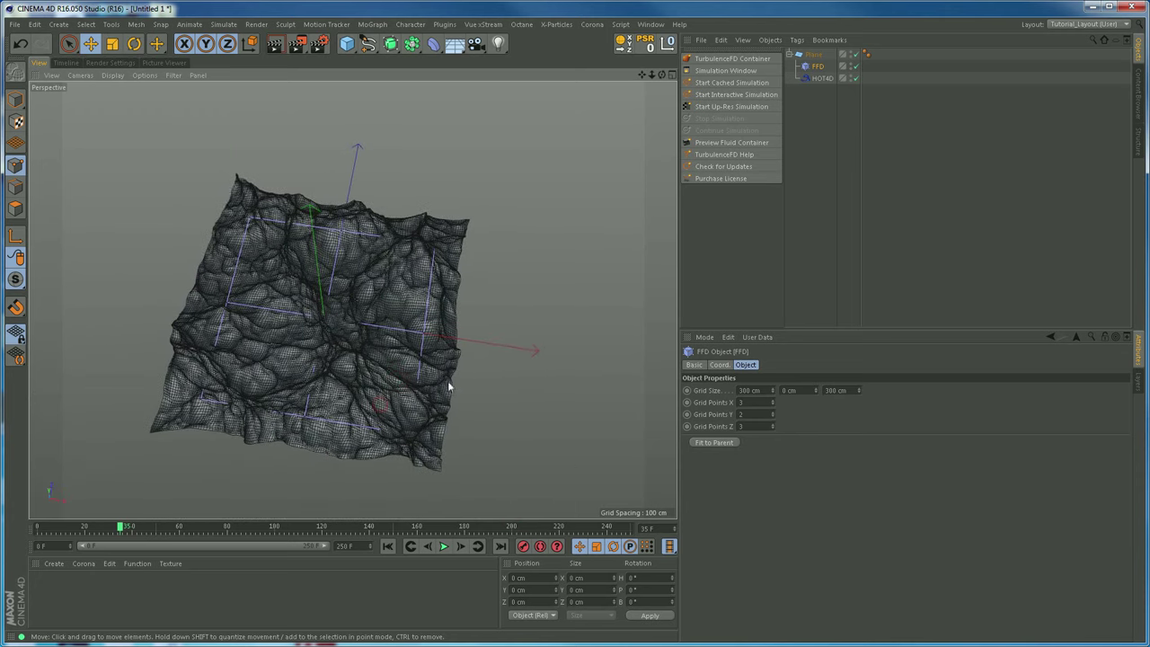
left_click(856, 78)
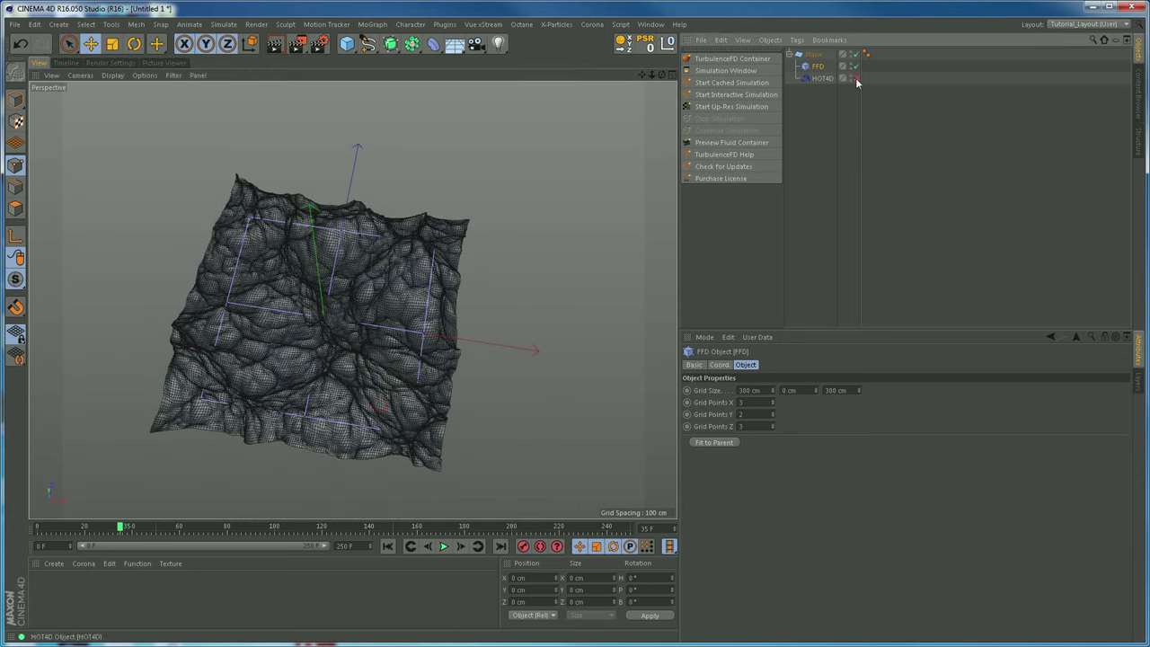
Switch the viewport display to Quick Shading.
left_click(113, 75)
left_click(127, 117)
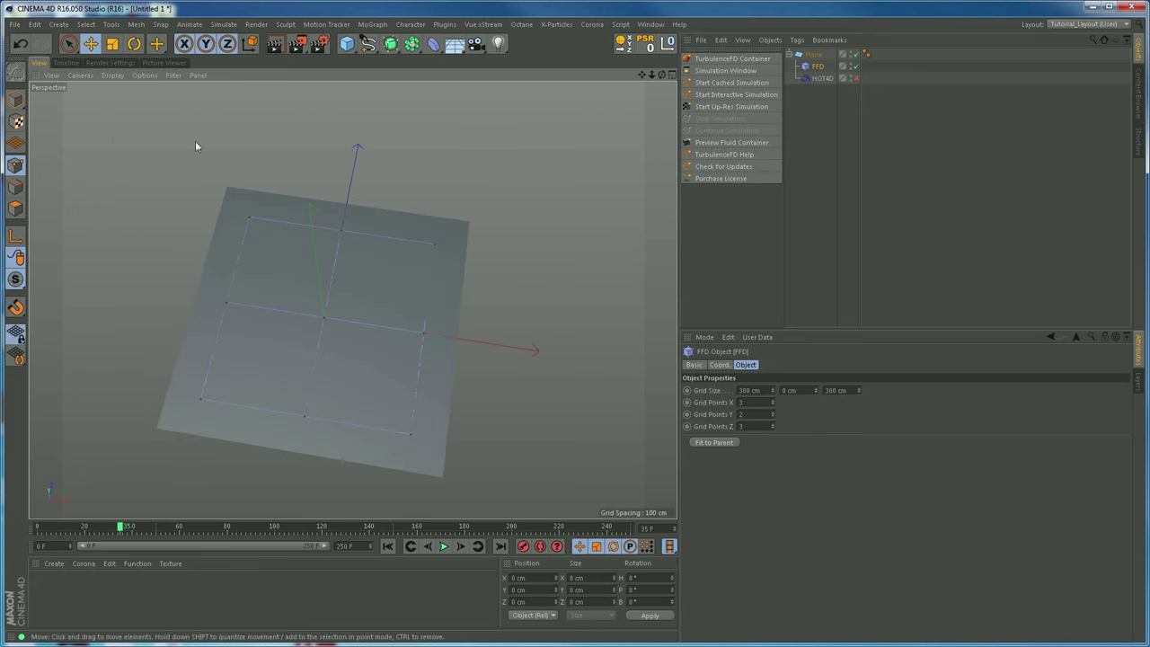
left_click_drag(369, 341, 494, 396, "alt")
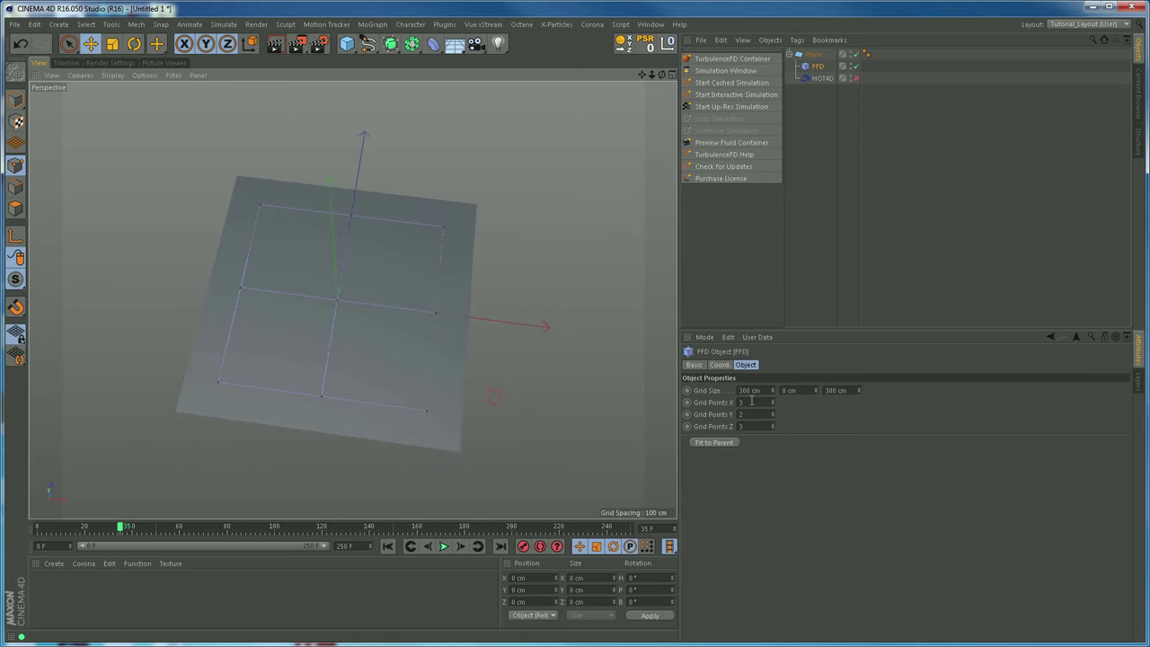
Set the FFD's Grid Size X and Z to 400 cm.
left_click(744, 391)
type("1")
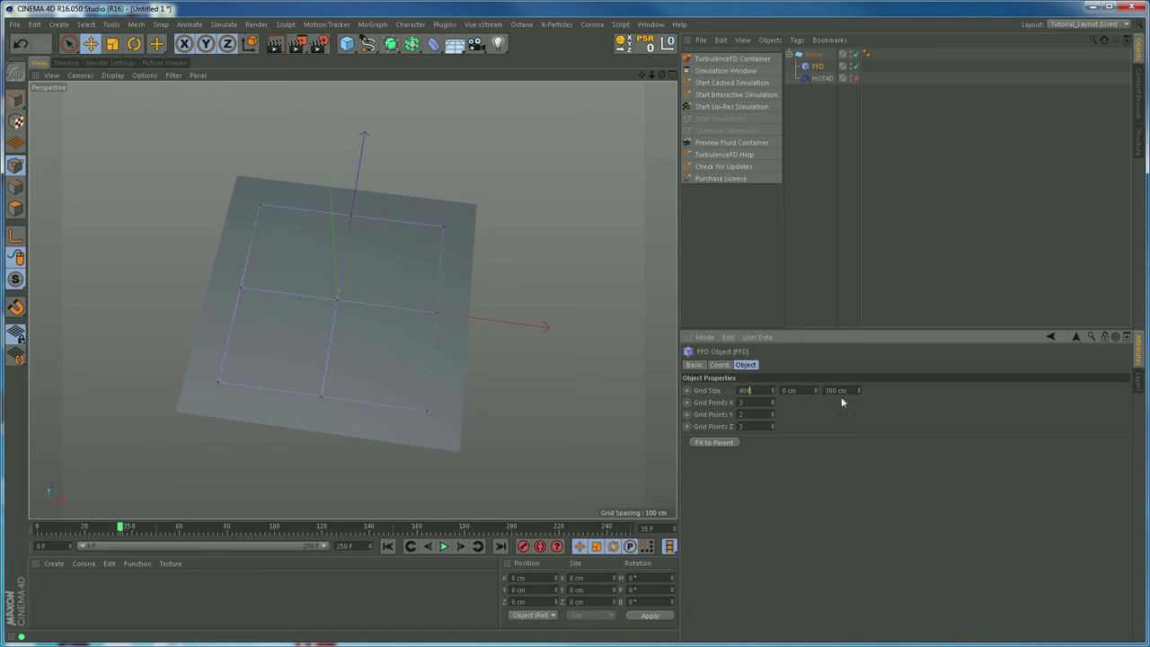
left_click(845, 390)
type("400")
key("Return")
left_click_drag(338, 319, 373, 323, "alt")
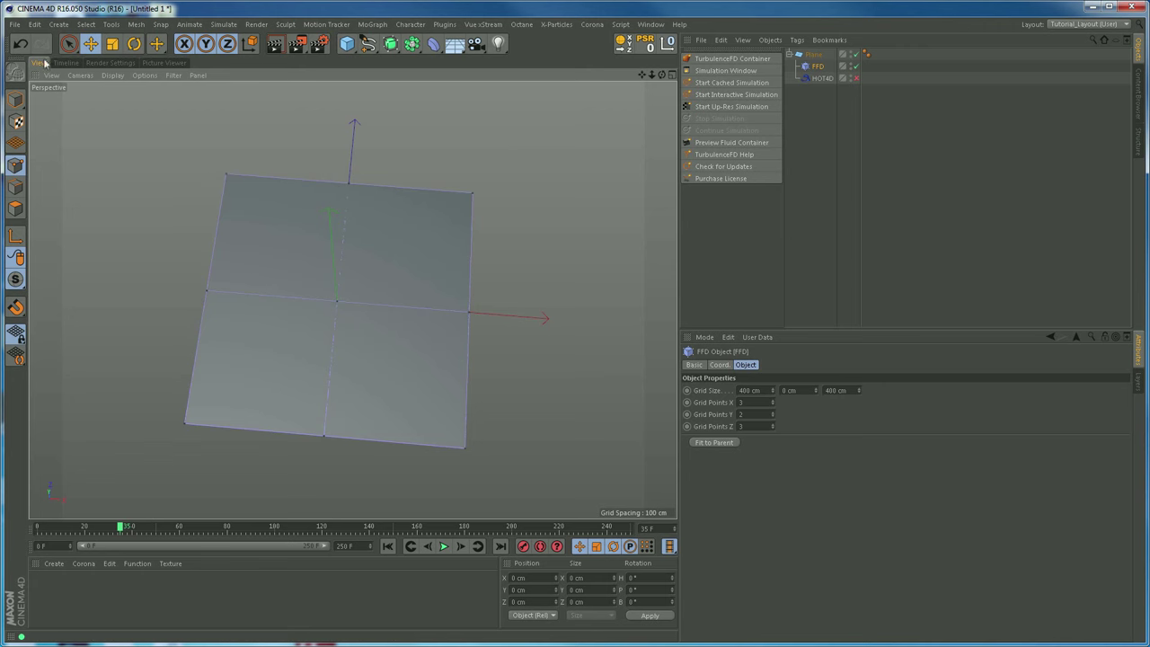
Live-select the four edge-midpoint FFD points: top, left, bottom and right.
left_click(68, 43)
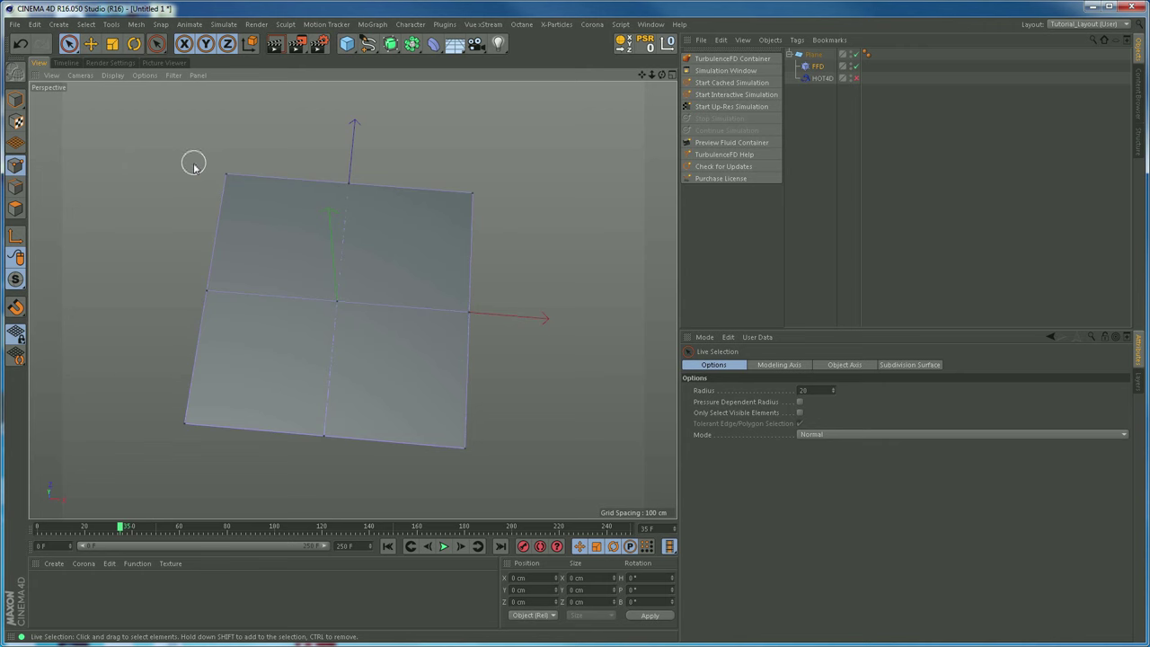
left_click(349, 185)
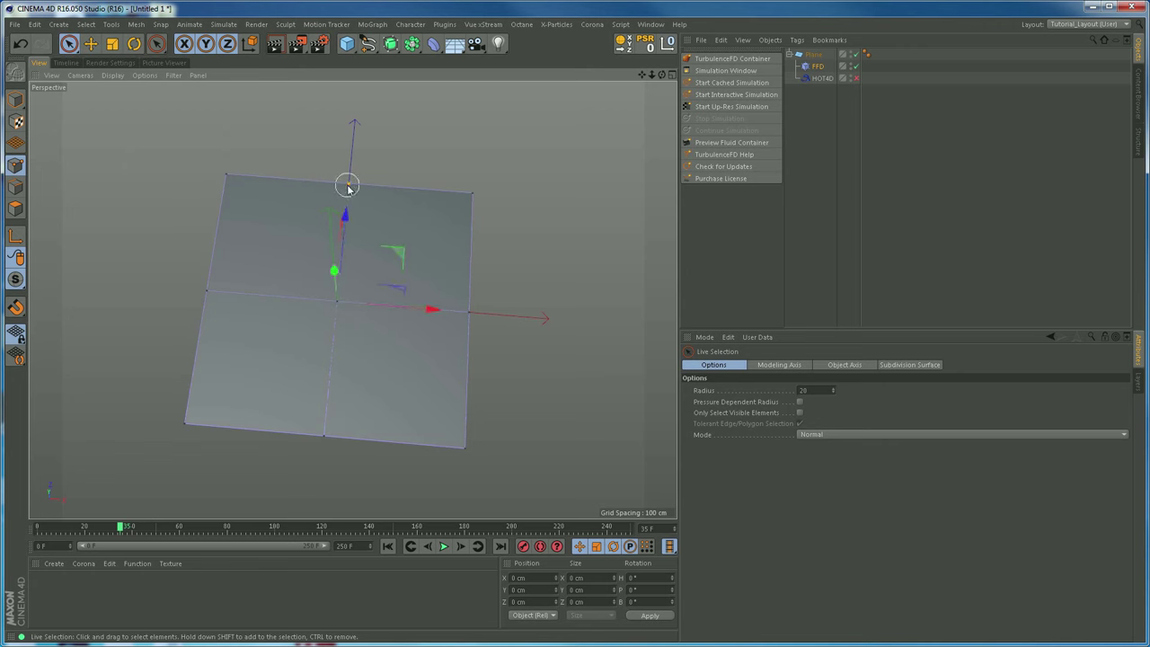
left_click(208, 290, "shift")
left_click(326, 447, "shift")
left_click(464, 312, "shift")
left_click_drag(491, 333, 448, 291, "alt")
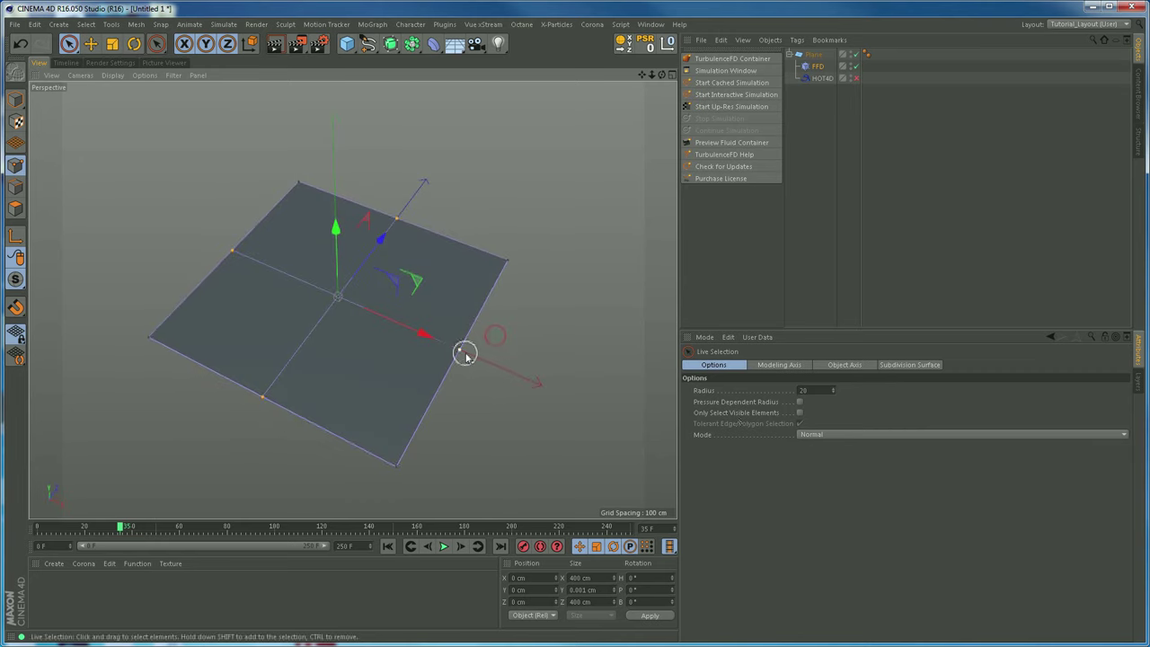
right_click_drag(465, 351, 592, 340, "alt")
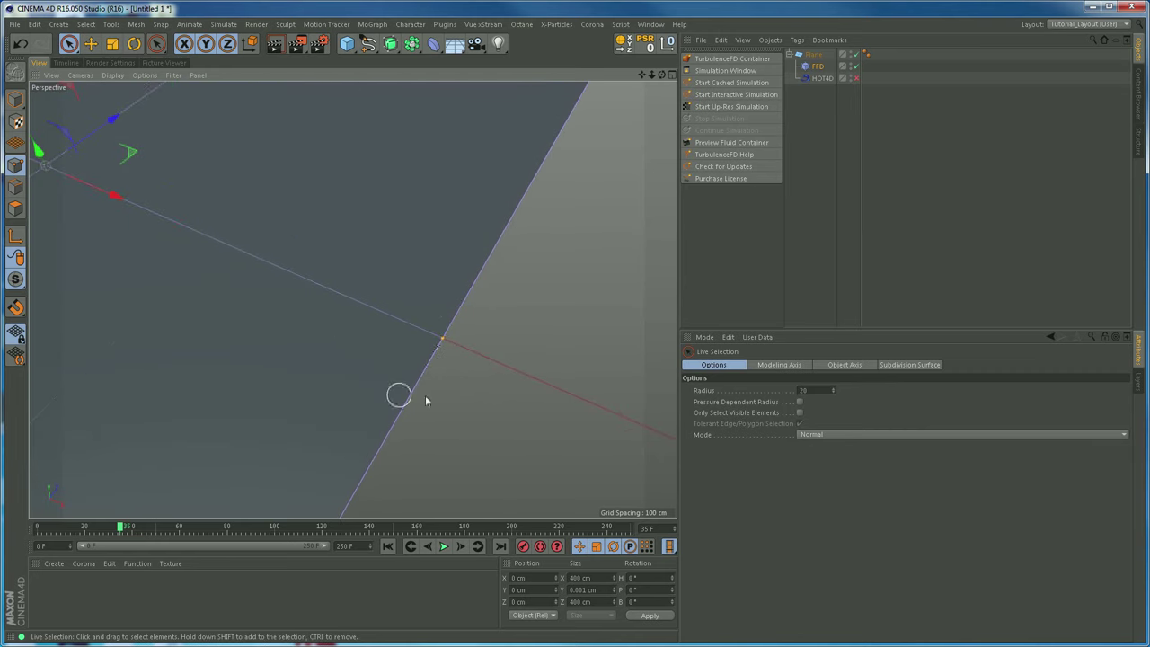
left_click_drag(423, 398, 503, 409, "alt")
right_click_drag(442, 342, 282, 334, "alt")
left_click_drag(282, 333, 352, 368, "alt")
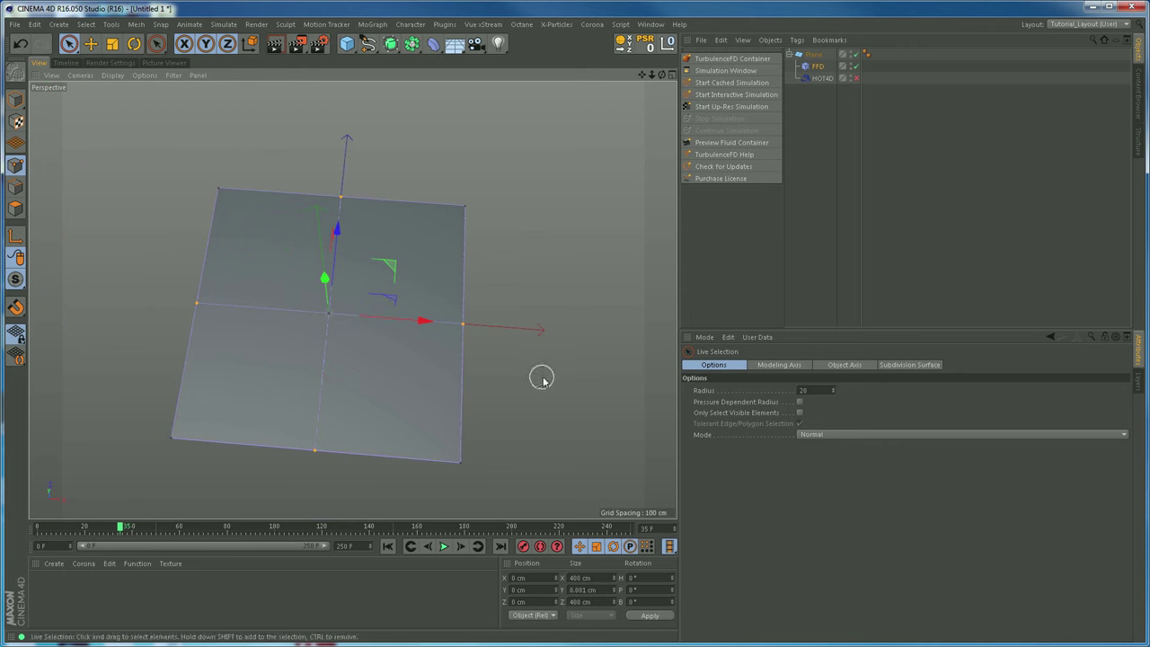
Scale the selected midpoints outward to about 557.6 cm, bulging the plane round.
key("t")
left_click_drag(545, 388, 760, 379, "alt")
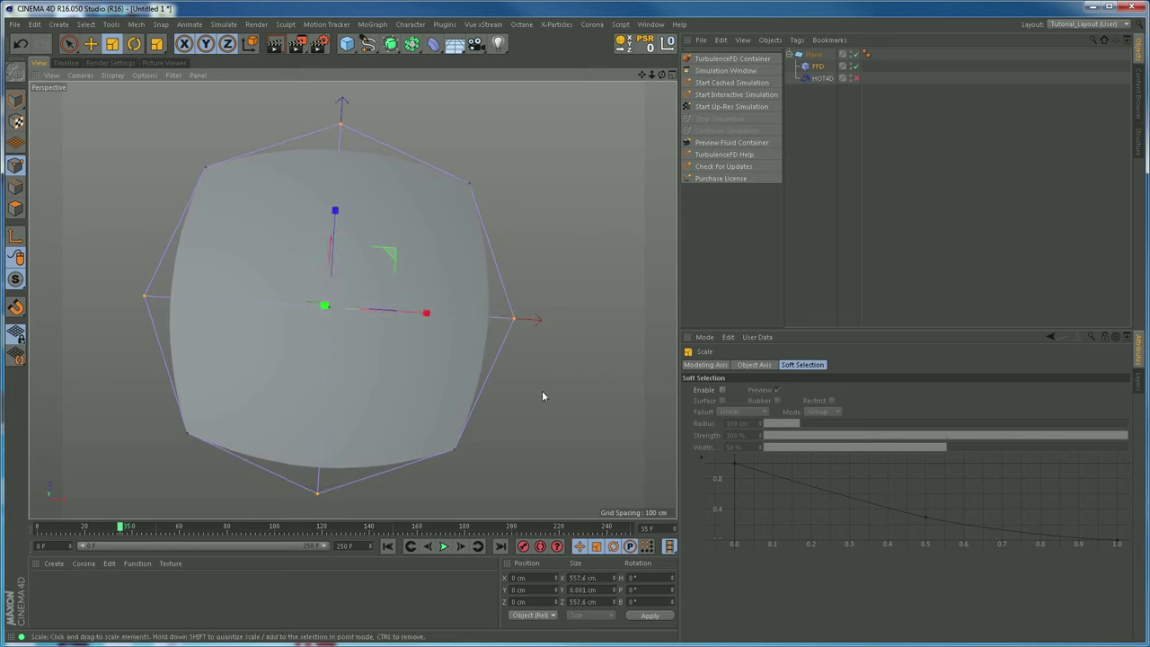
scroll(539, 418, "down", 3)
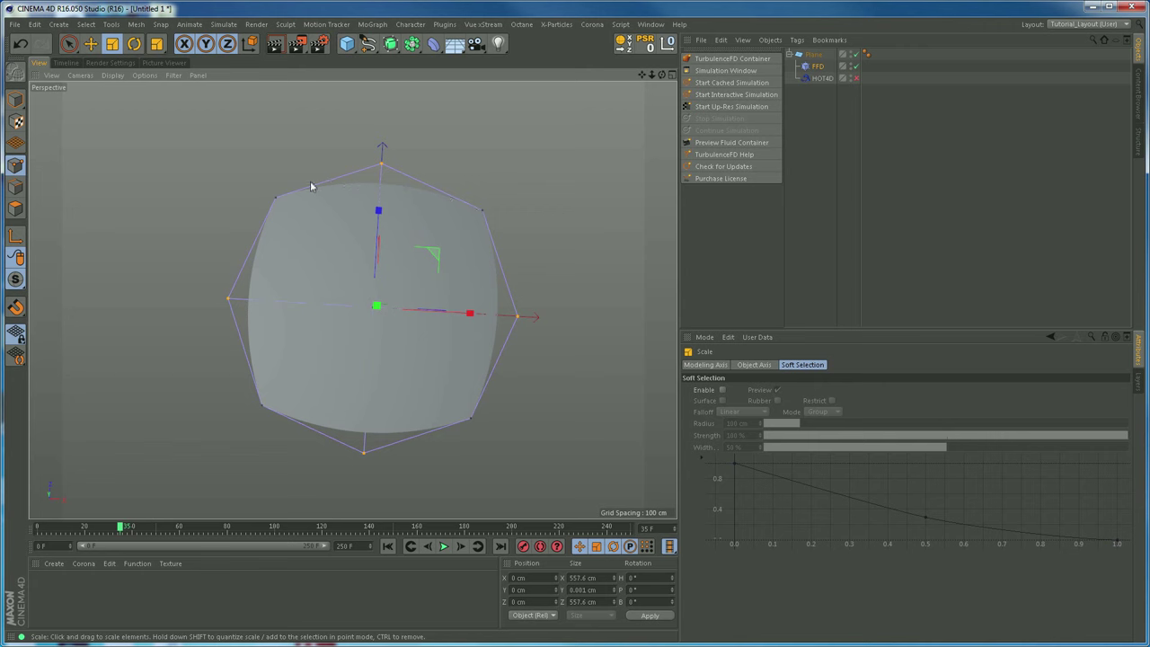
middle_click_drag(527, 433, 464, 440, "alt")
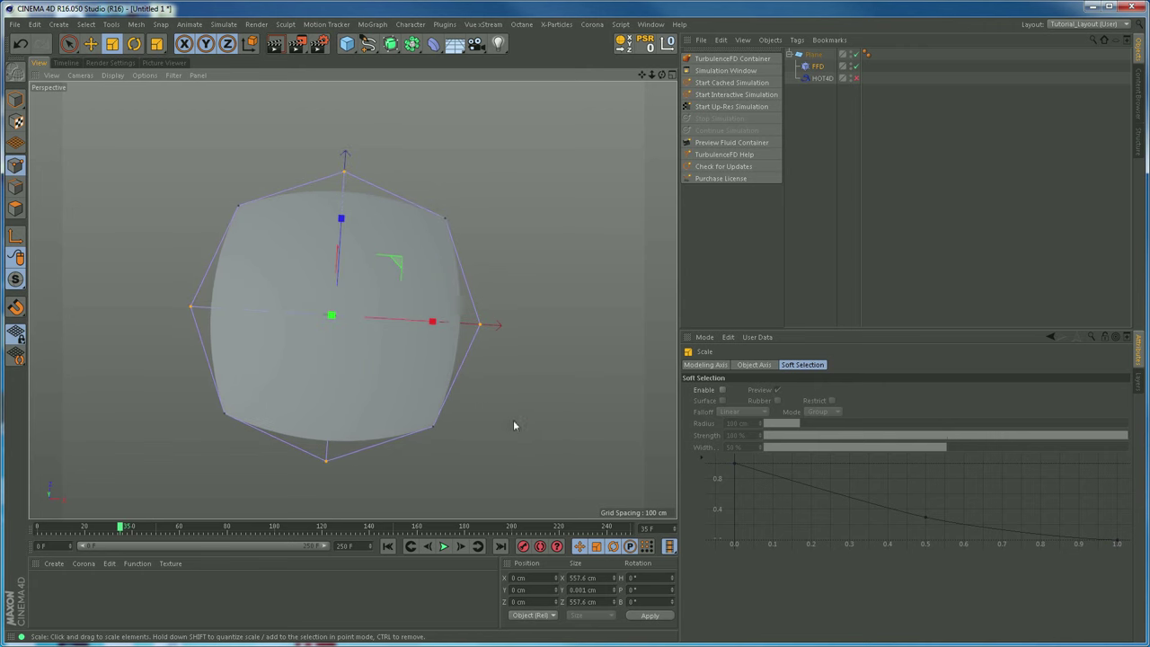
Set FFD Grid Points X and Z to 5 and fit the cage to the Plane.
left_click(815, 67)
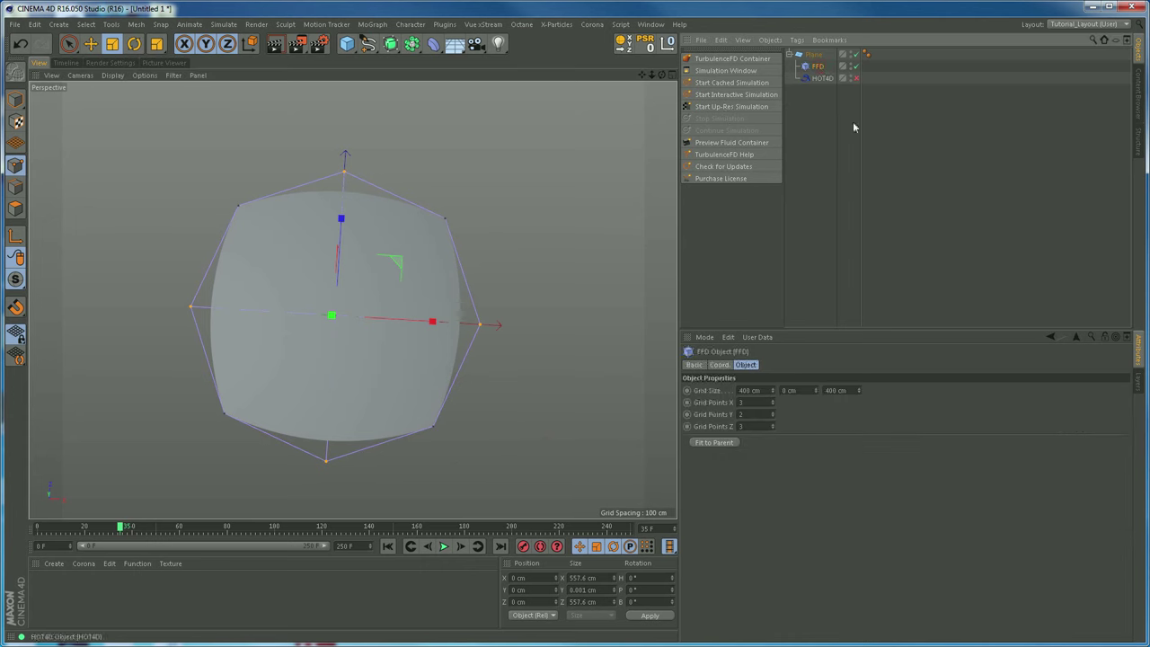
left_click_drag(751, 403, 724, 405)
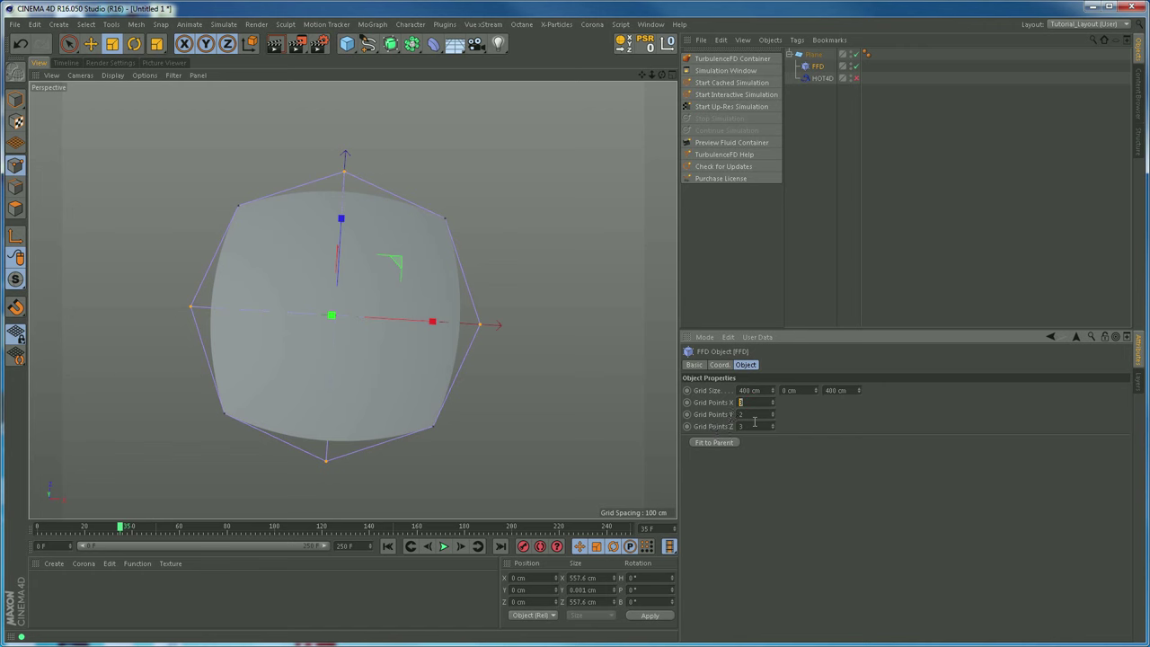
left_click(751, 427)
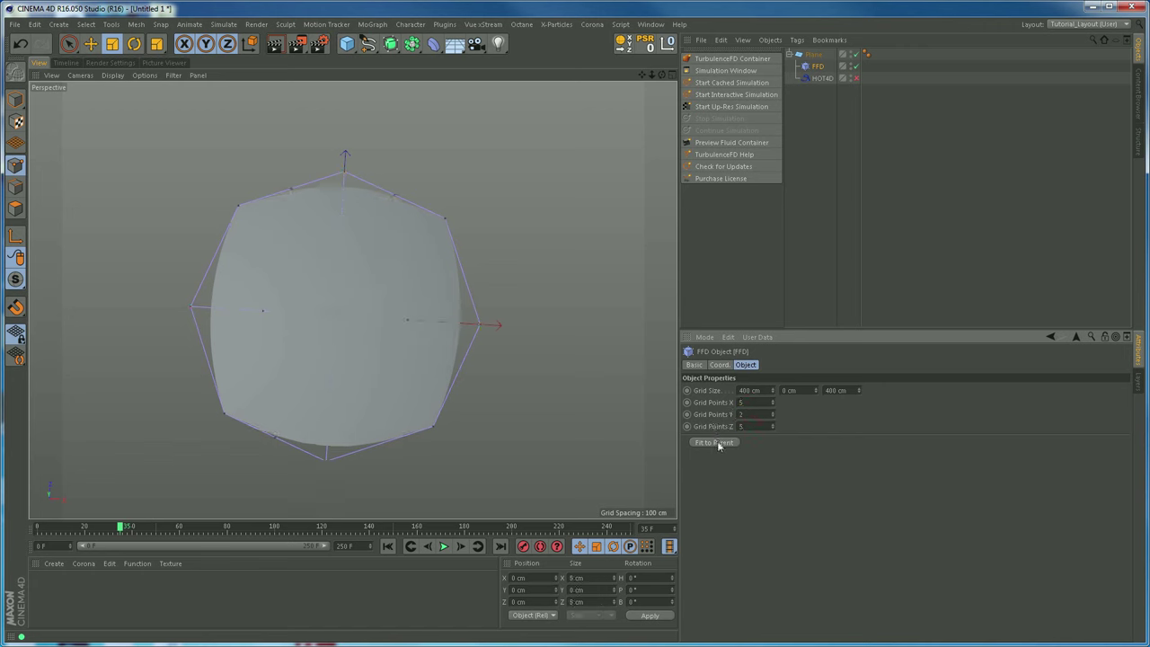
left_click(715, 443)
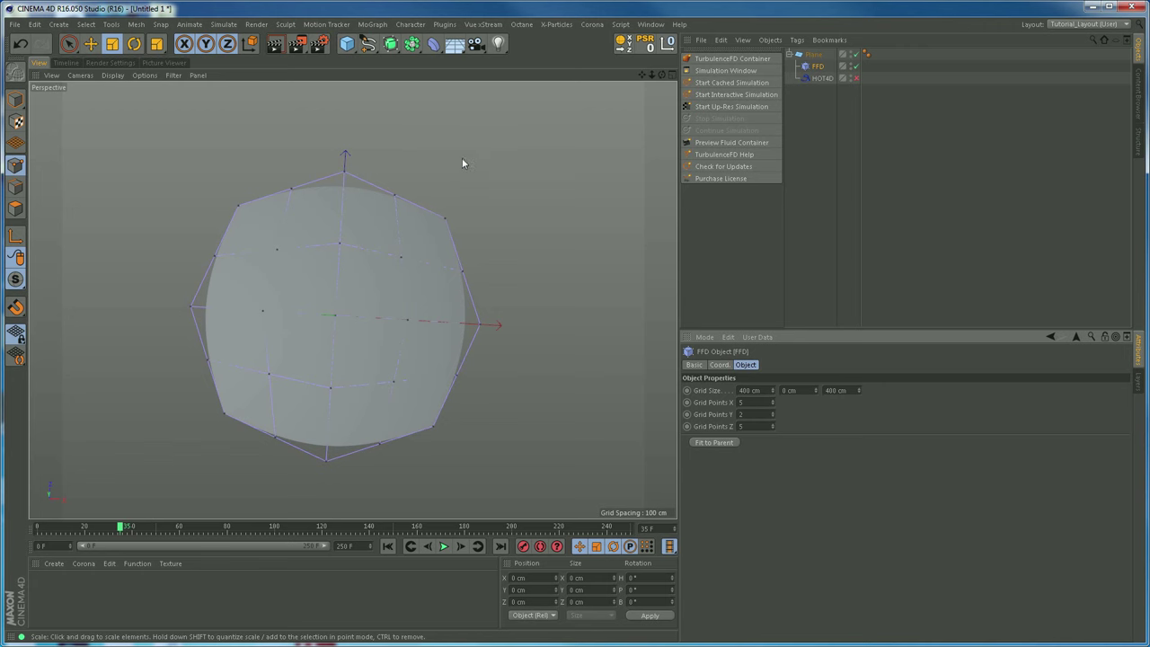
Switch to Live Selection and pick the outer cage points on the left side.
key("9")
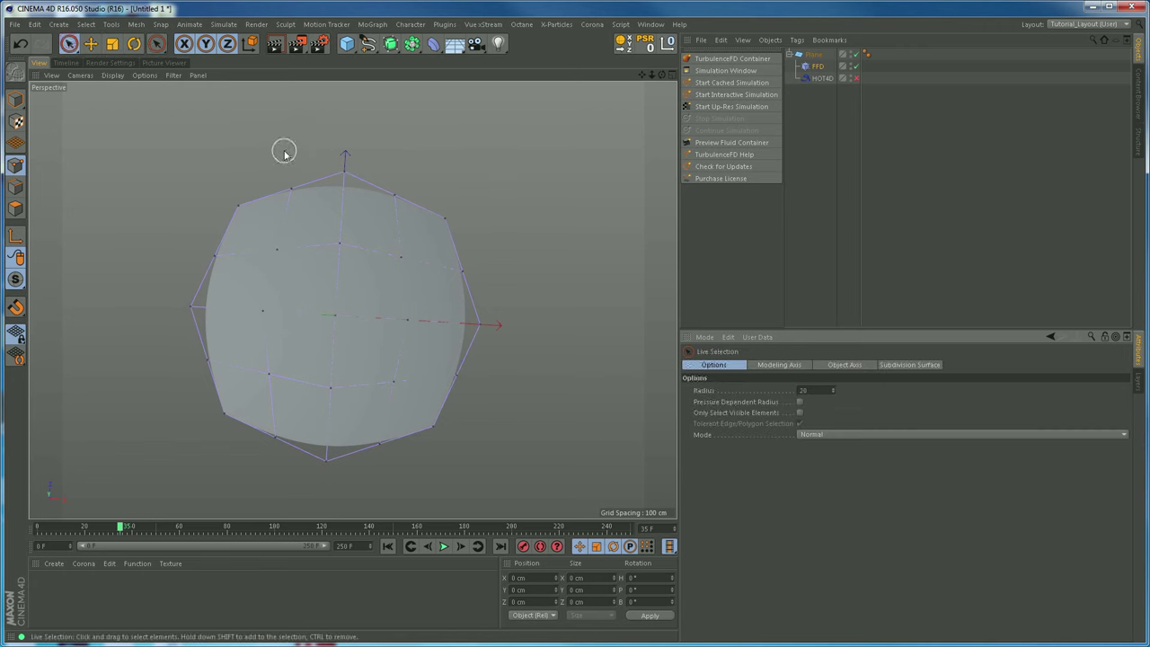
left_click(217, 257, "shift")
left_click(212, 359, "shift")
Add the bottom and right outer cage points and scale them out to about 107% (511.837 cm).
left_click(274, 436, "shift")
left_click(382, 445, "shift")
left_click(457, 375, "shift")
left_click(458, 272, "shift")
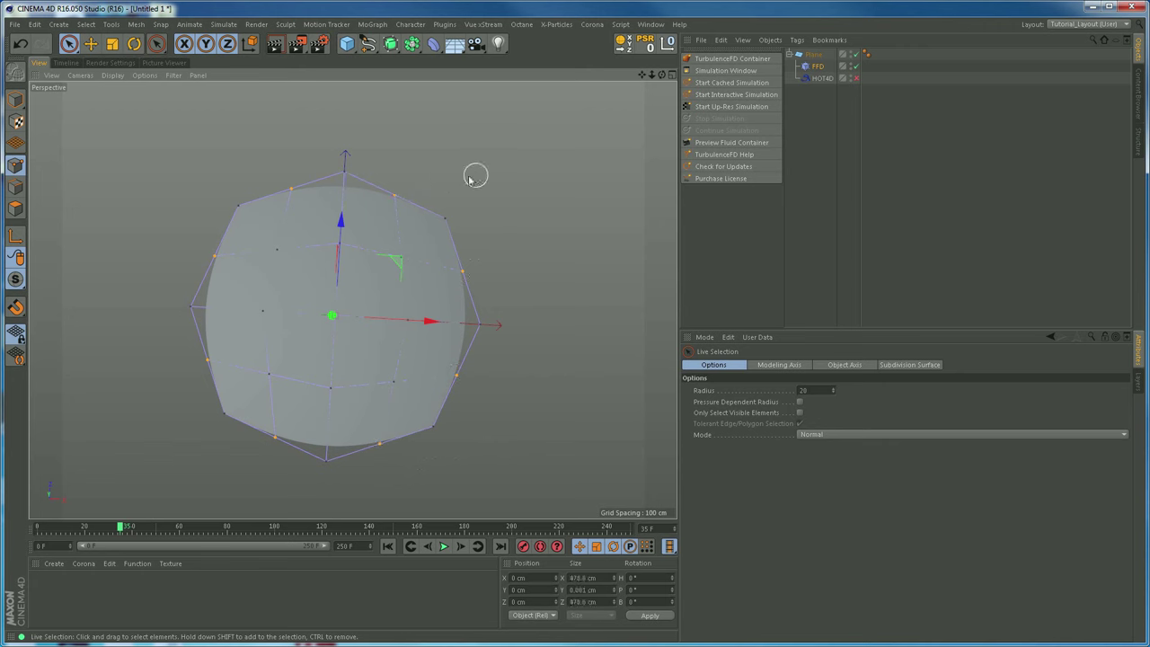
key("t")
left_click_drag(511, 266, 573, 256)
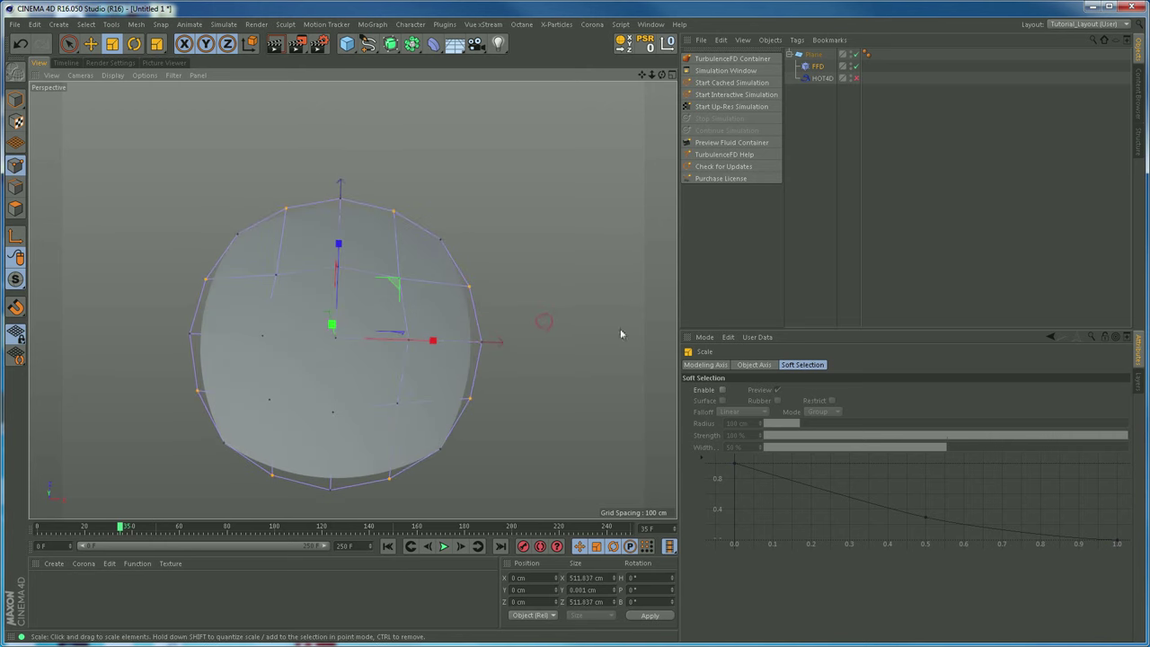
left_click(816, 68)
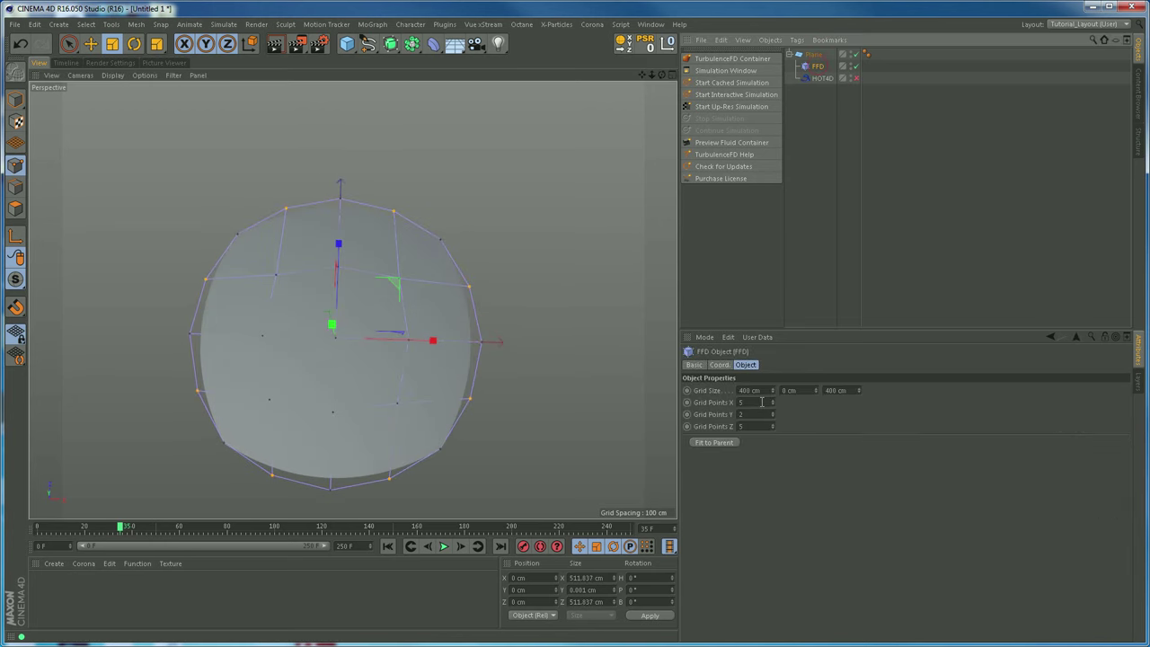
Set FFD Grid Points X and Z to 7 and fit the lattice to its parent plane.
left_click(745, 403)
type("7")
key("Return")
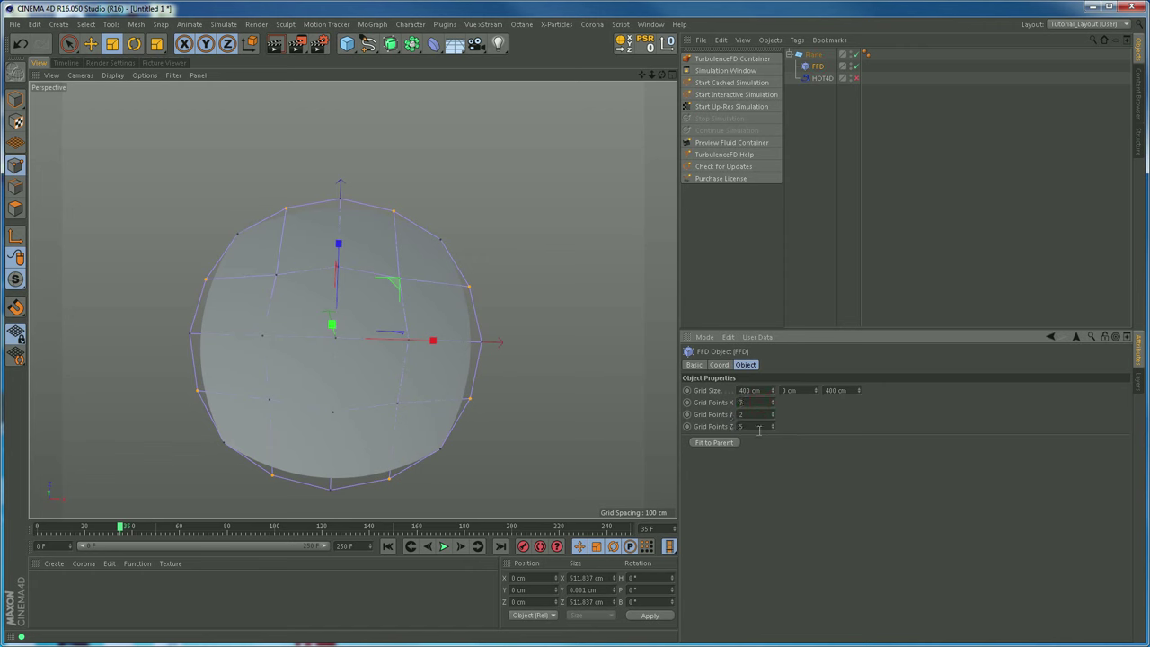
type("7")
key("Return")
left_click(714, 442)
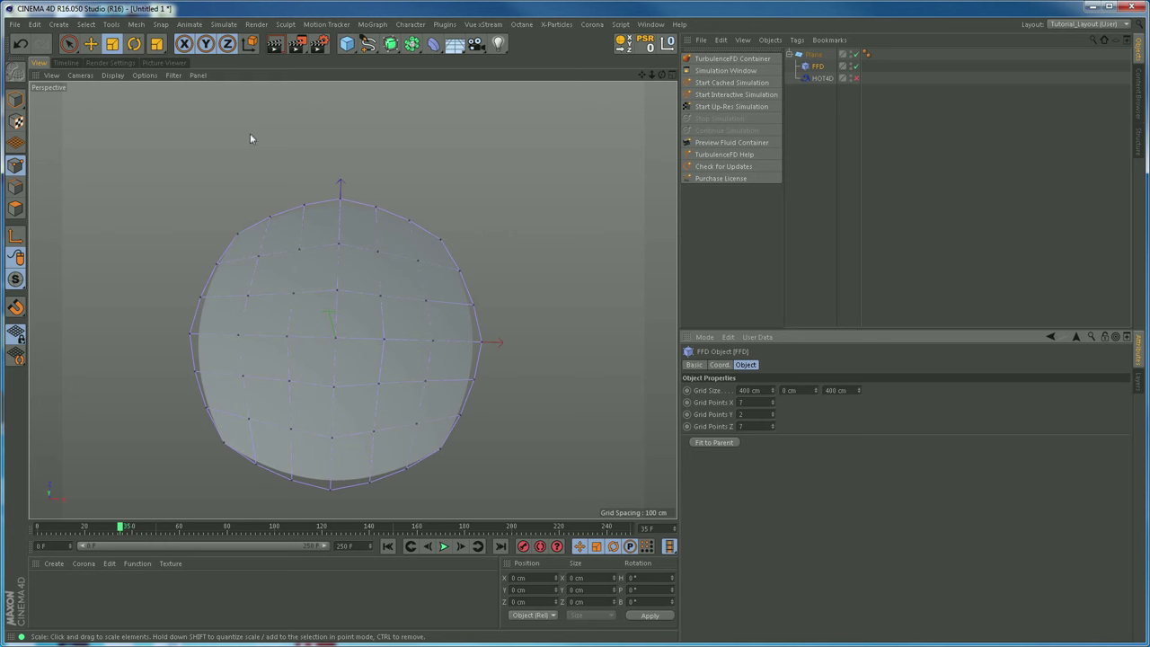
left_click(68, 44)
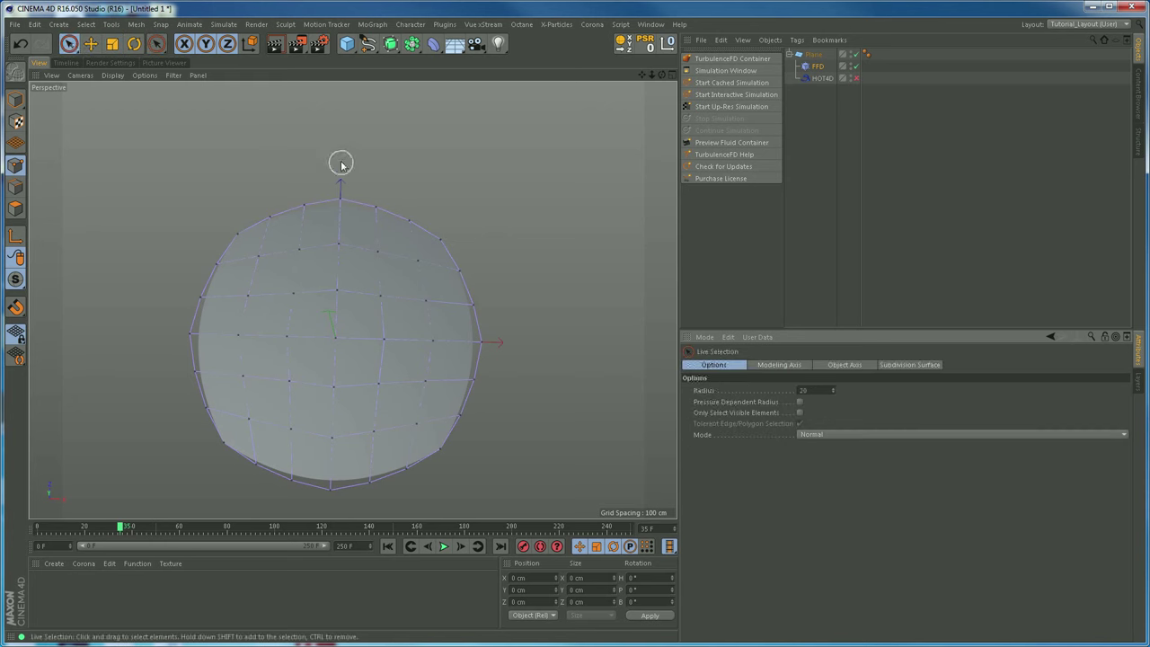
Select the outer lattice points around the edge and scale them to about 95%.
left_click(338, 194)
left_click(230, 228, "shift")
left_click(179, 334, "shift")
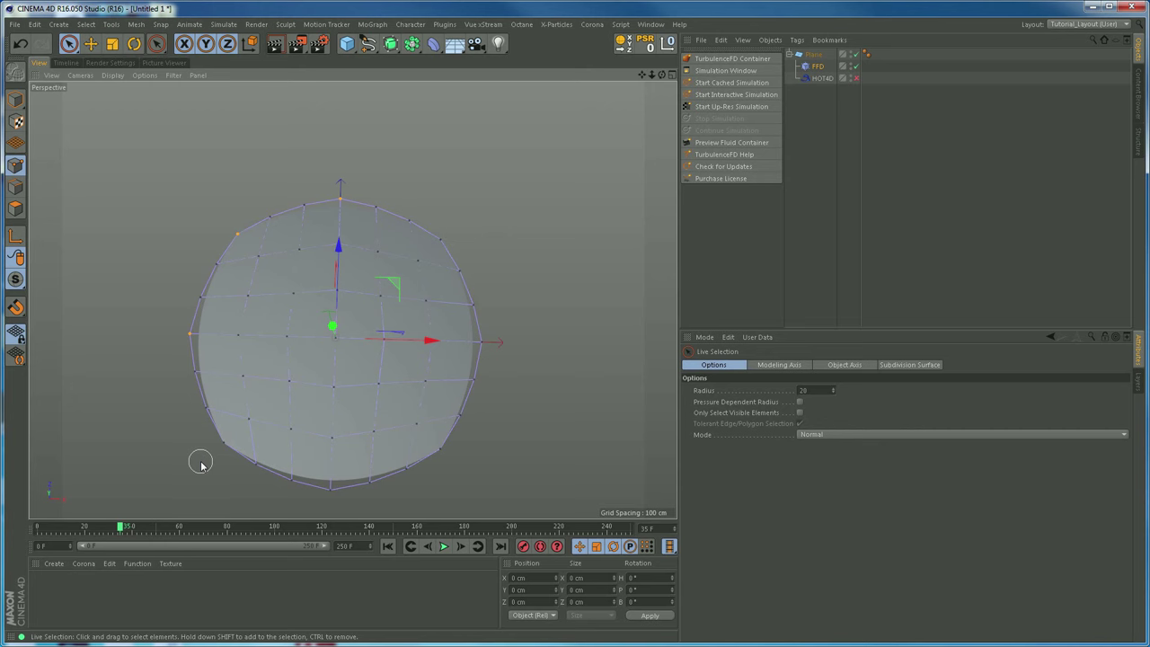
mouse_move(200, 465)
left_mouse_down("shift")
mouse_move(219, 489)
mouse_move(412, 518)
mouse_move(462, 508)
mouse_move(470, 459)
left_mouse_up("shift")
mouse_move(493, 346)
left_mouse_down("shift")
mouse_move(531, 287)
mouse_move(473, 234)
mouse_move(443, 239)
mouse_move(495, 206)
left_mouse_up("shift")
key("t")
mouse_move(558, 249)
left_mouse_down()
mouse_move(540, 263)
mouse_move(558, 258)
left_mouse_up()
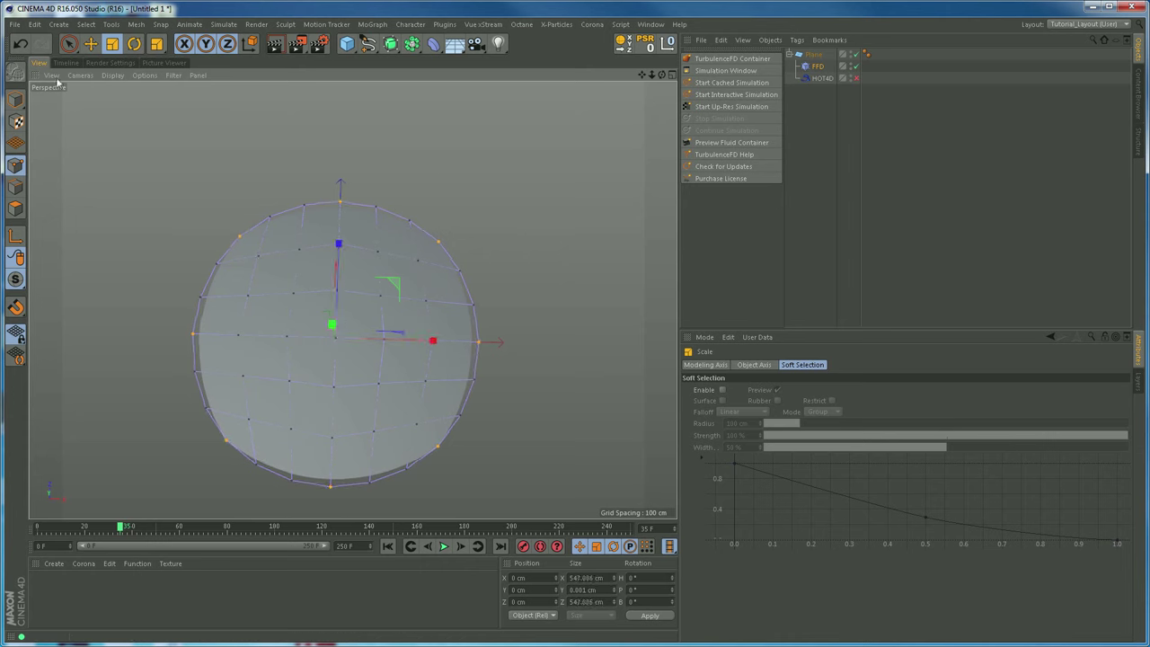
Deselect the points, try rescaling the whole lattice, and undo the unwanted scaling.
left_click(157, 157)
mouse_move(619, 327)
left_mouse_down()
mouse_move(598, 308)
mouse_move(561, 322)
mouse_move(555, 339)
left_mouse_up()
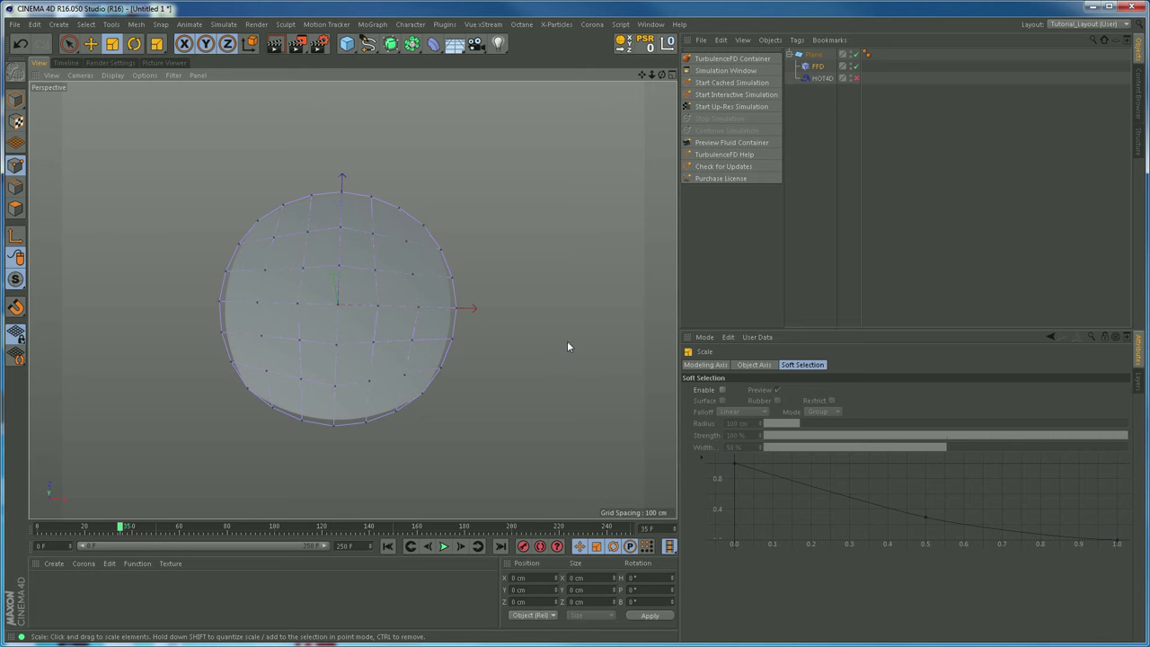
left_click_drag(573, 341, 545, 343)
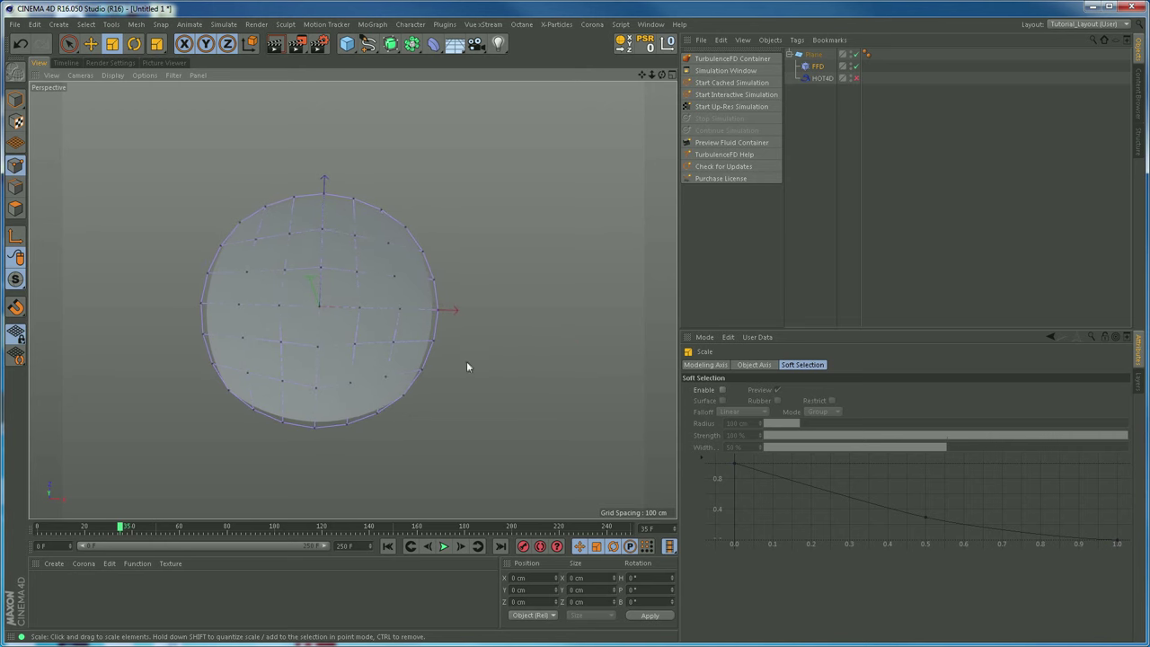
key("ctrl+z")
key("ctrl+z")
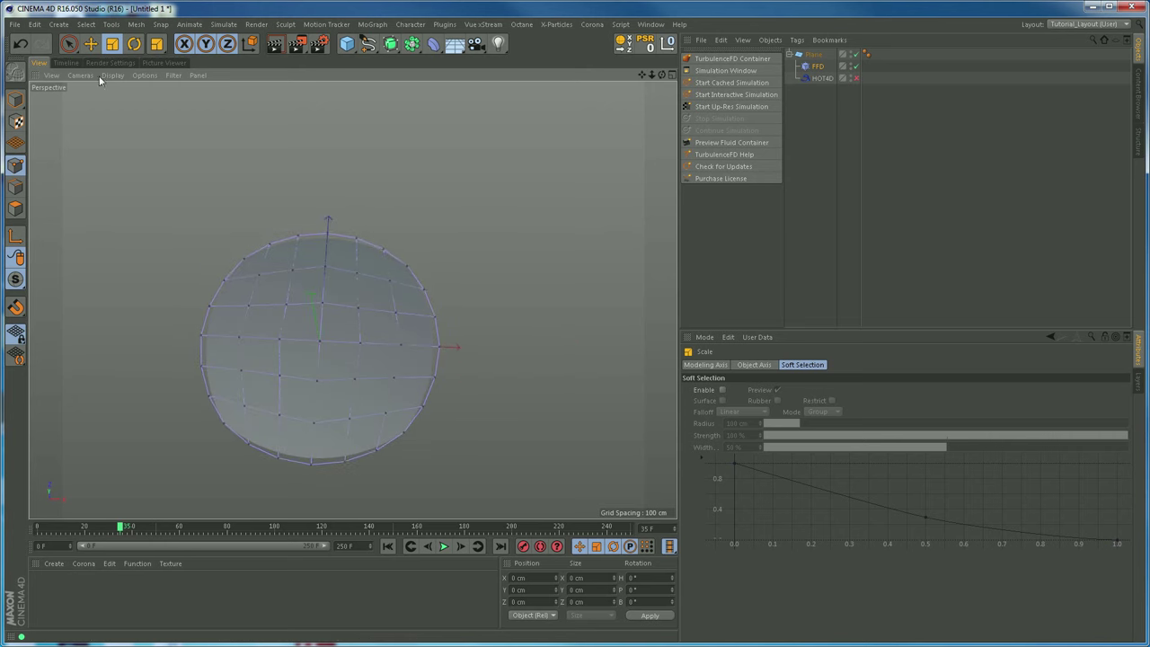
left_click(106, 75)
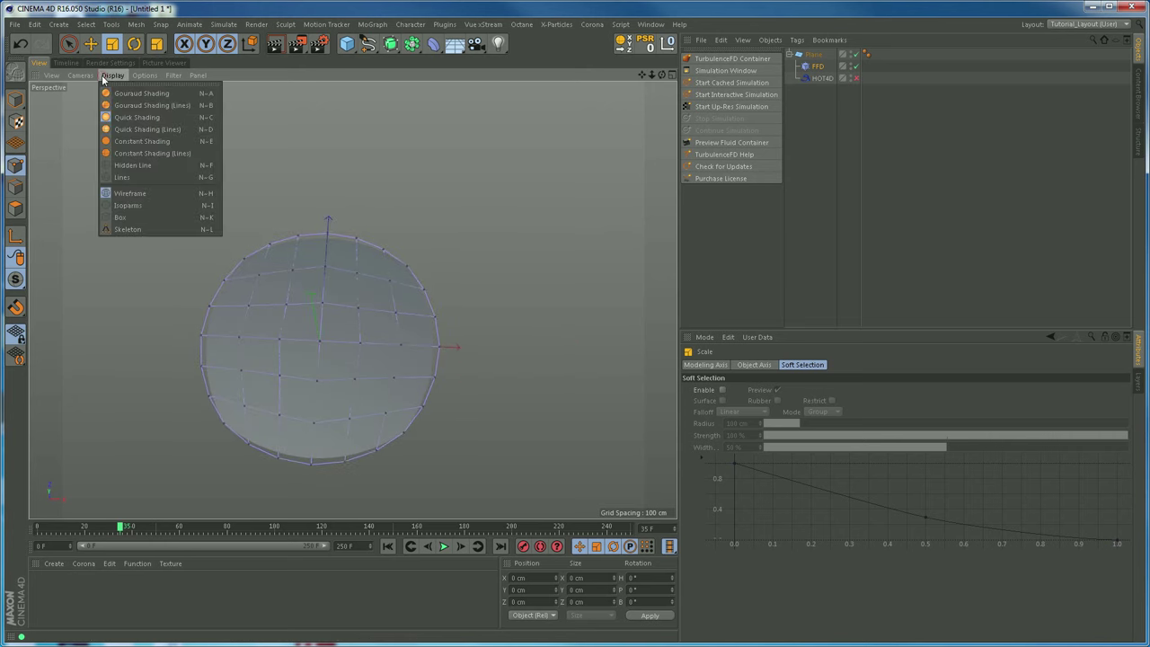
left_click(132, 129)
left_click_drag(313, 351, 427, 357)
left_click_drag(426, 359, 337, 360)
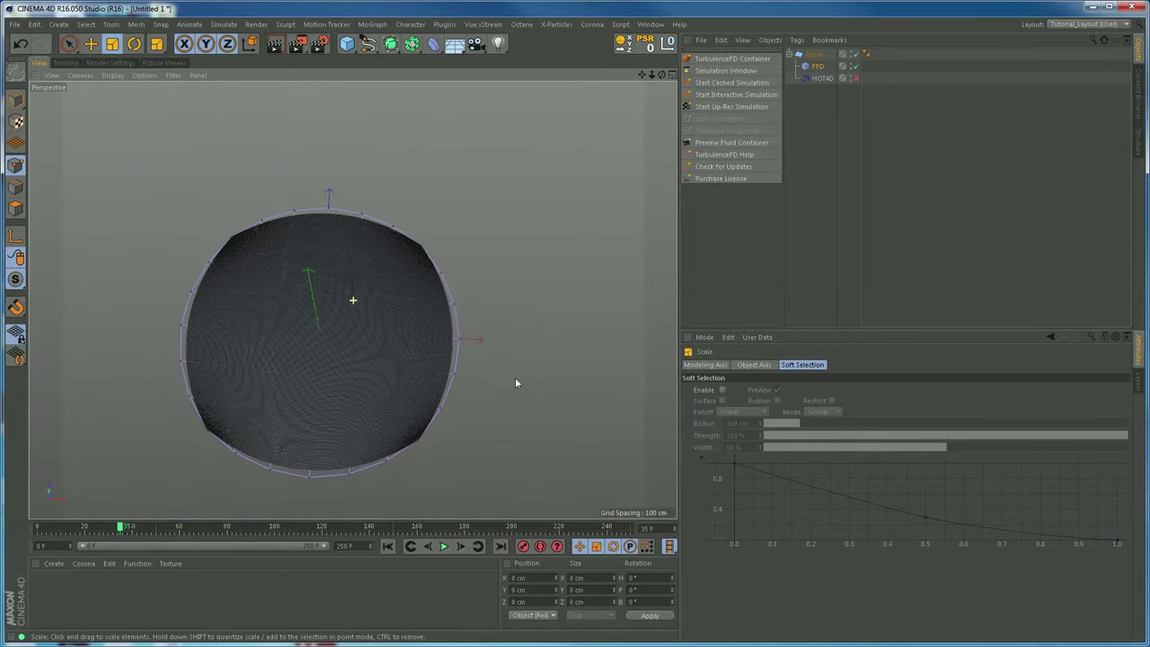
left_click(68, 44)
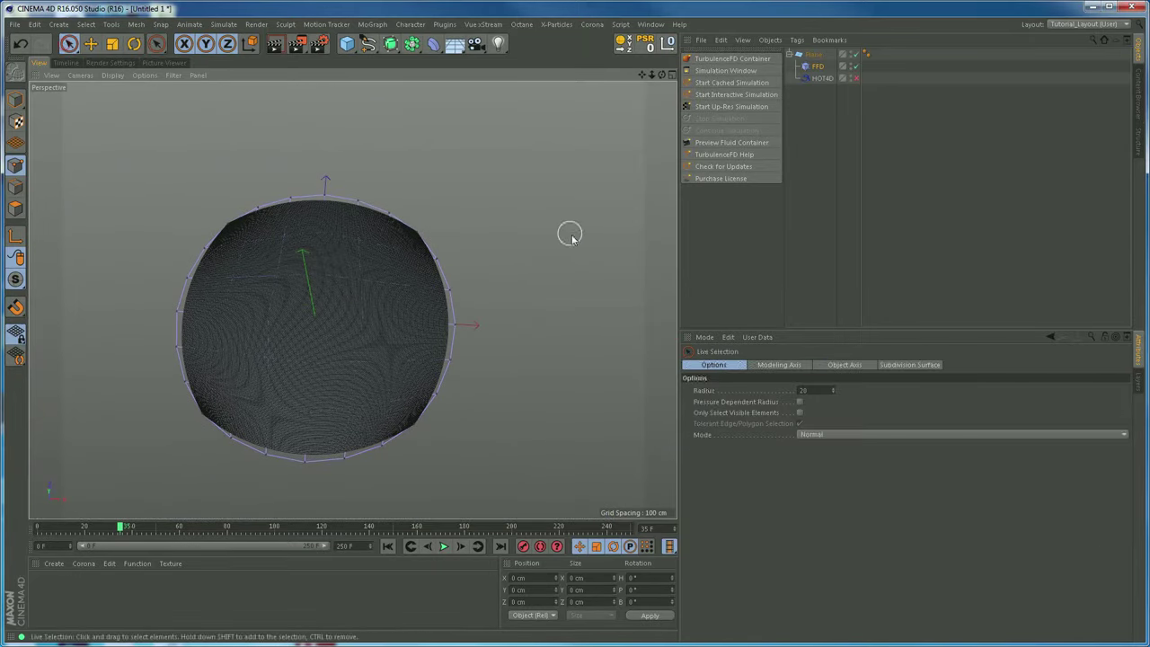
left_click(109, 64)
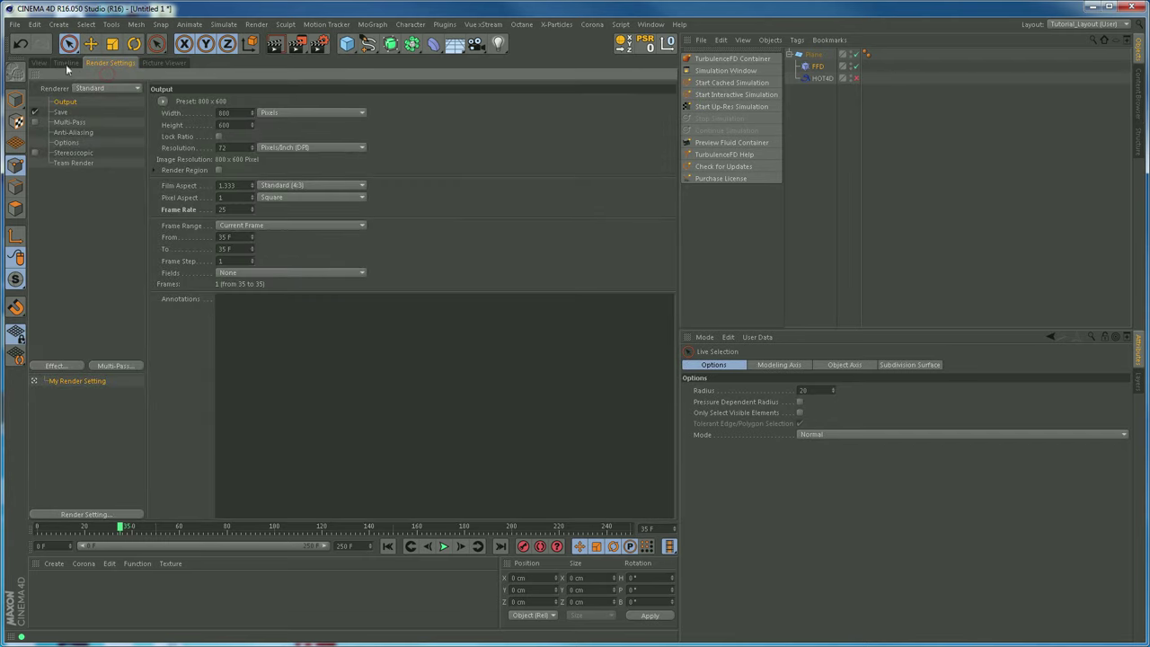
left_click(39, 63)
left_click(109, 75)
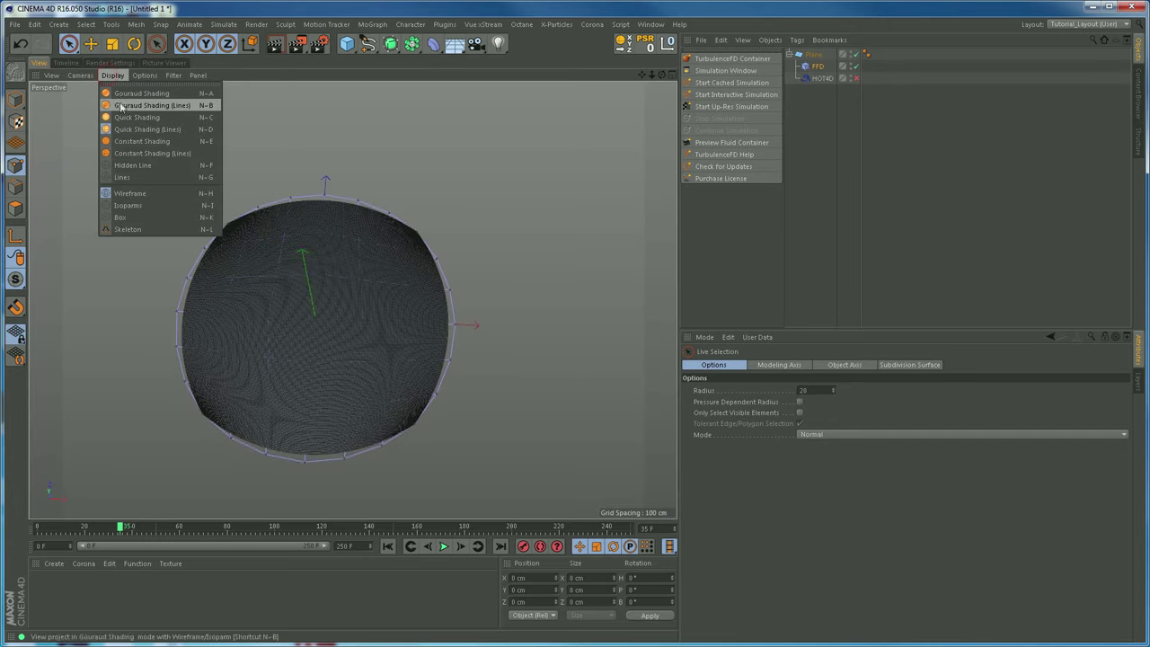
left_click(146, 116)
mouse_move(562, 404)
left_mouse_down("alt")
mouse_move(576, 418)
mouse_move(563, 387)
mouse_move(562, 416)
mouse_move(580, 405)
mouse_move(587, 419)
mouse_move(568, 423)
left_mouse_up("alt")
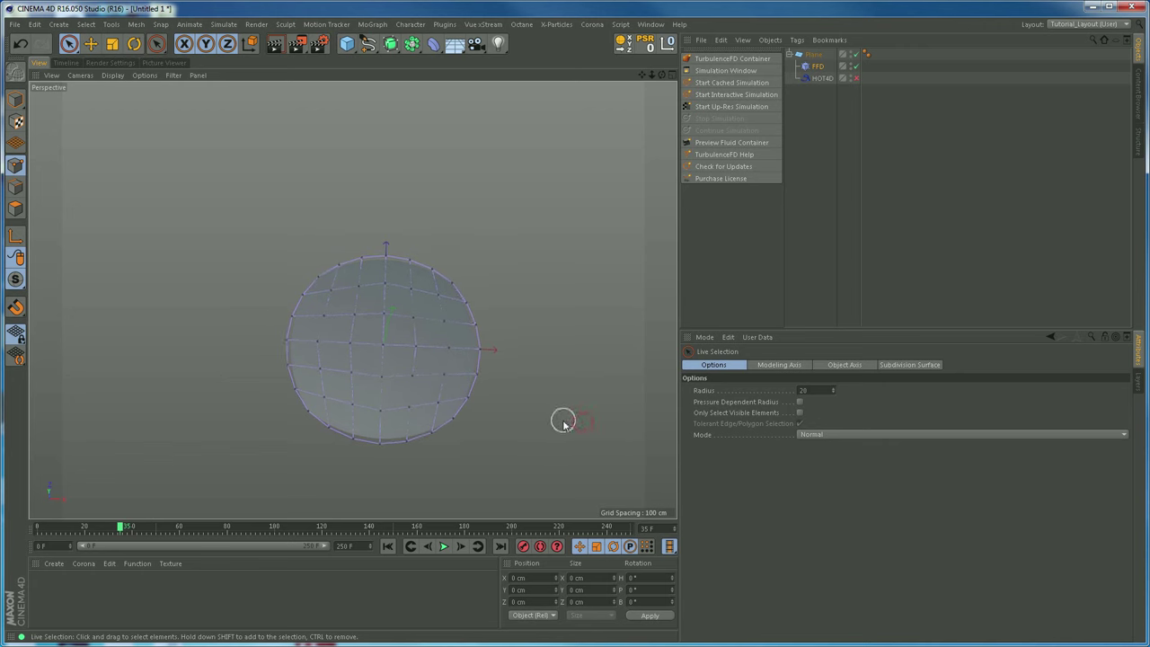
Select all FFD points and scale the mesh up to about 7075 cm across.
key("ctrl+a")
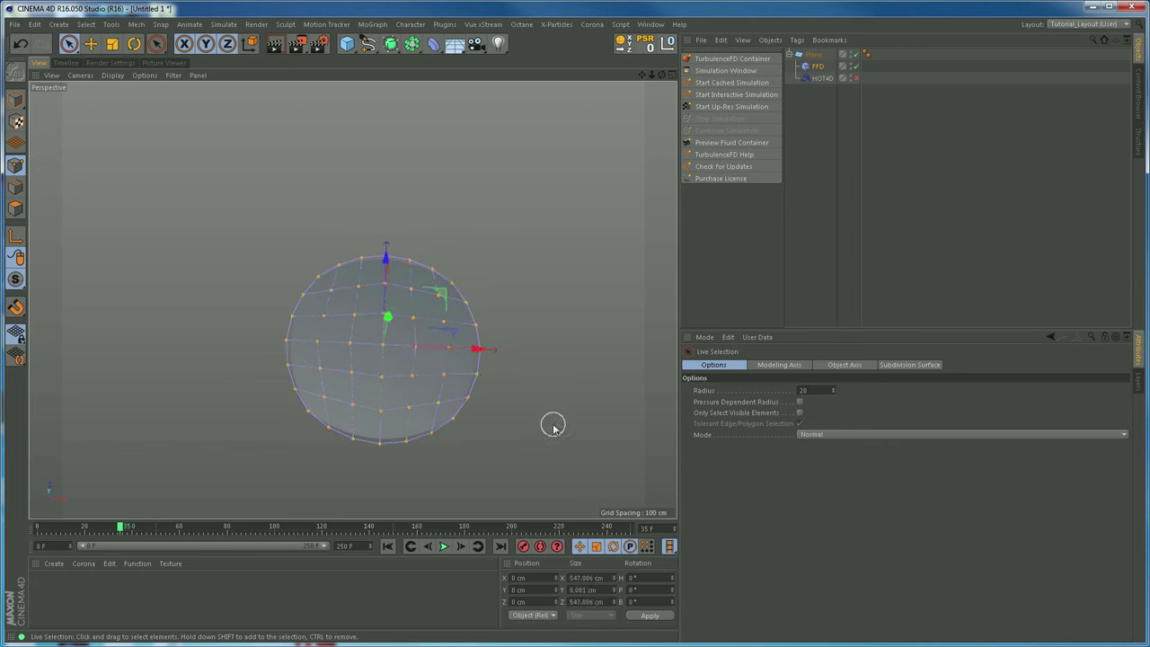
left_click_drag(579, 379, 116, 374, "alt")
left_click_drag(472, 380, 213, 302, "alt")
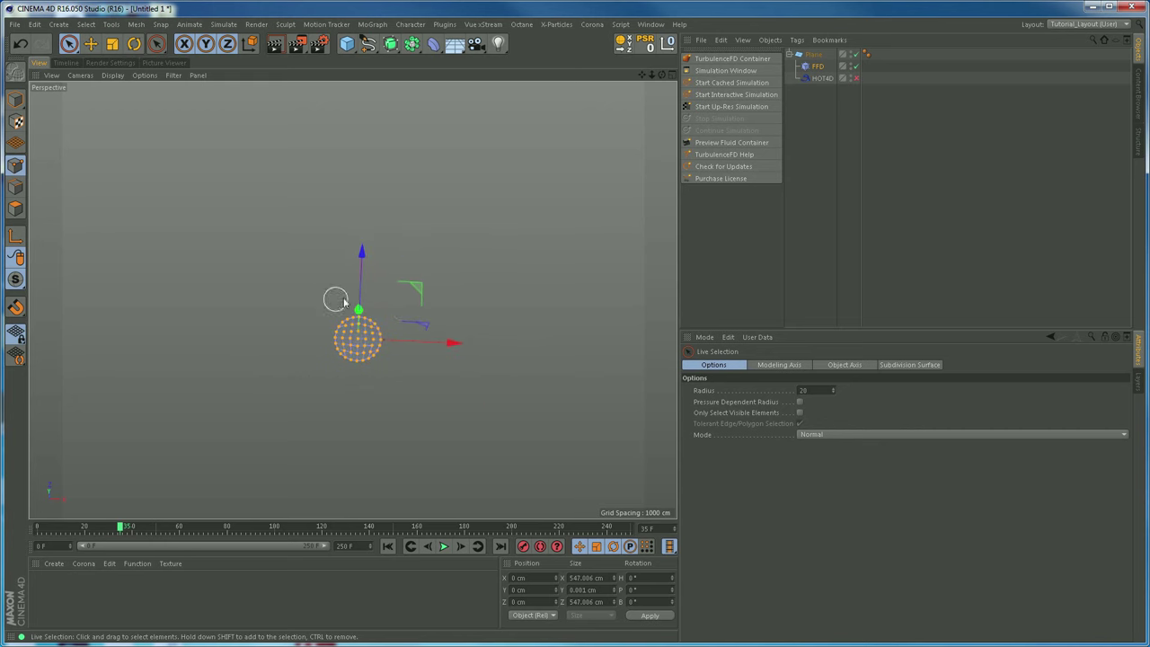
key("t")
left_click_drag(435, 241, 509, 201)
left_click_drag(152, 193, 656, 187)
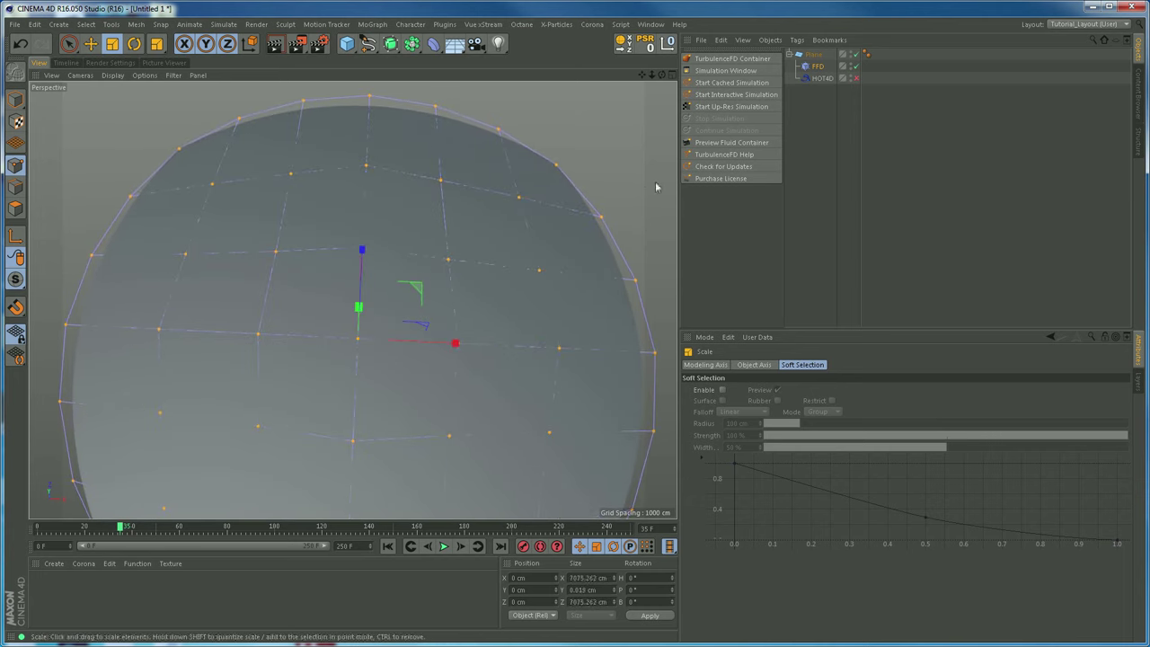
Show the disc in Quick Shading (Lines) as a dense dark wireframe and zoom to its centre.
left_click(112, 75)
left_click(132, 130)
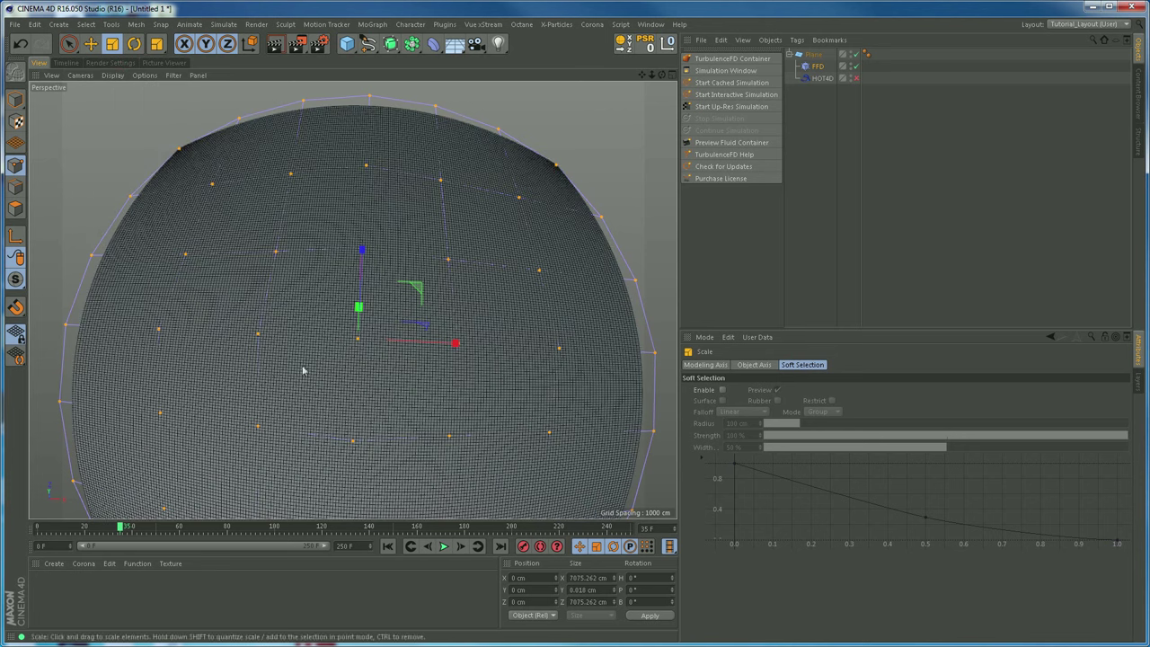
scroll(417, 384, "down", 5)
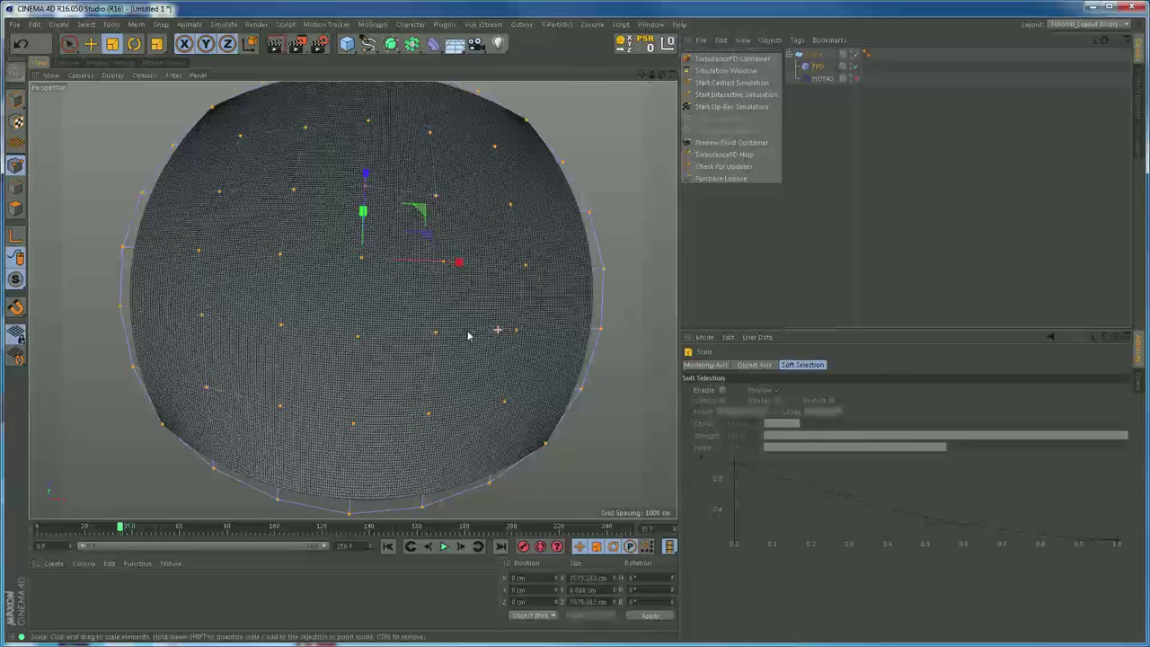
left_click_drag(476, 362, 372, 336, "alt")
right_click_drag(372, 336, 429, 333, "alt")
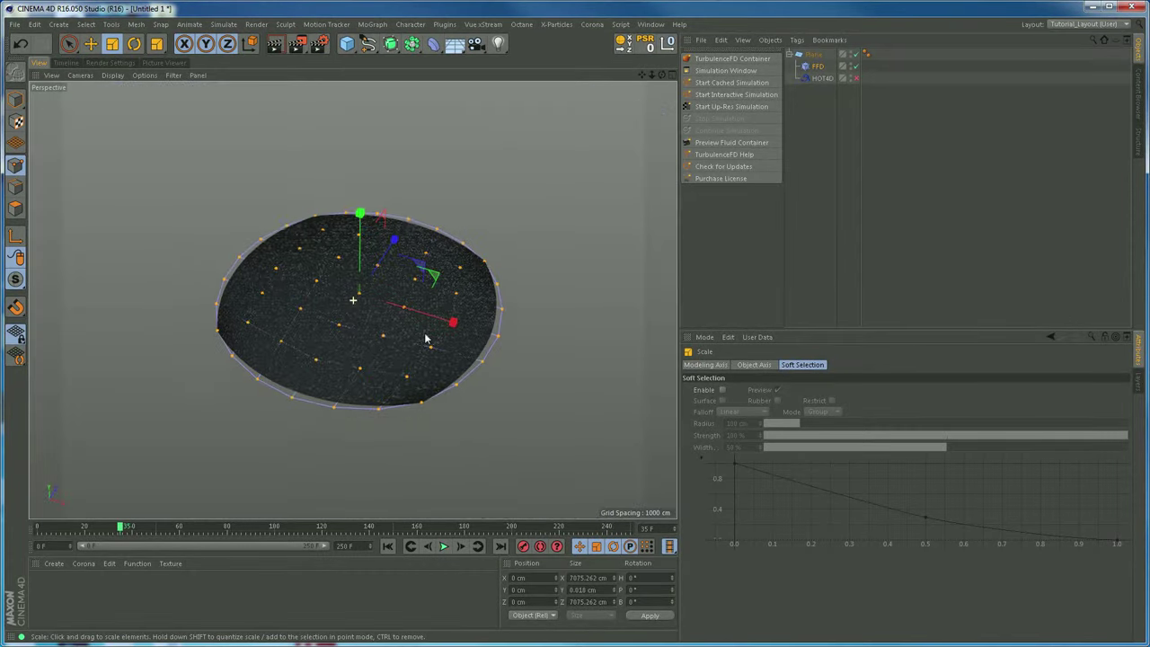
middle_click_drag(428, 333, 395, 335, "alt")
left_click_drag(395, 335, 498, 347, "alt")
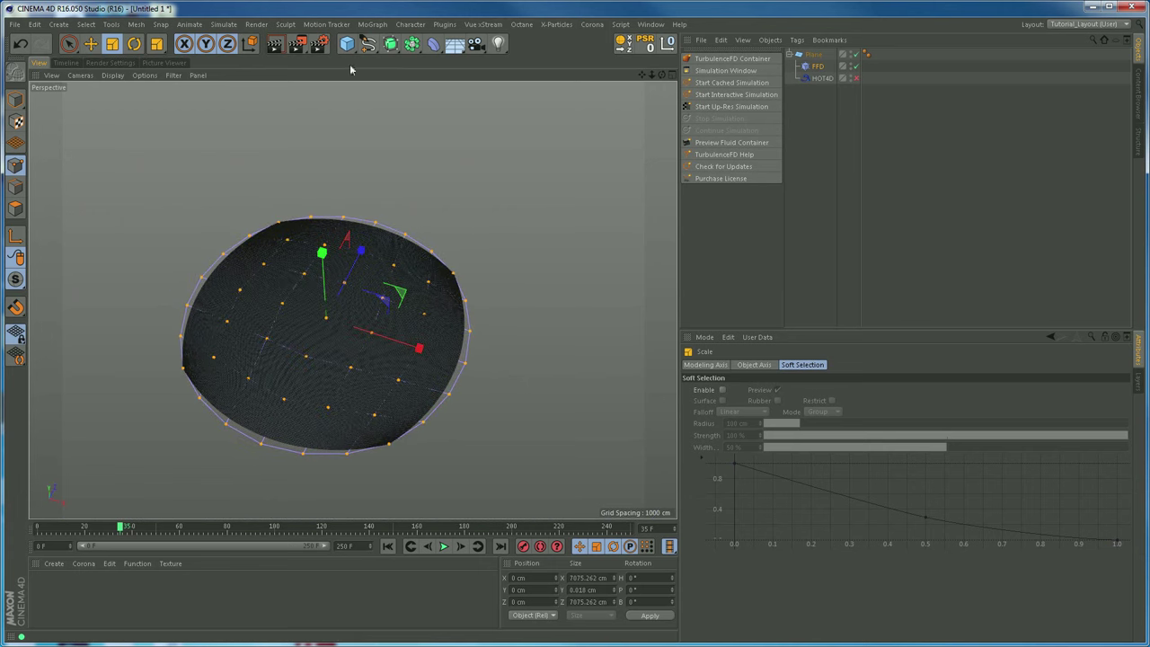
right_click_drag(329, 320, 516, 205, "alt")
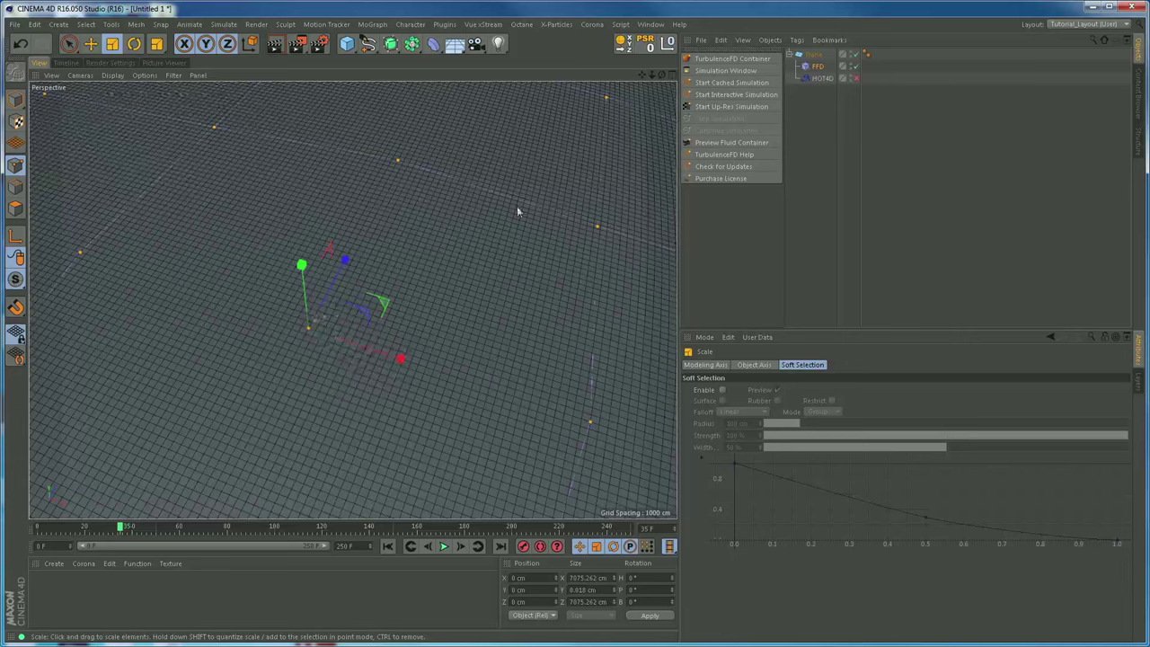
left_click(347, 43)
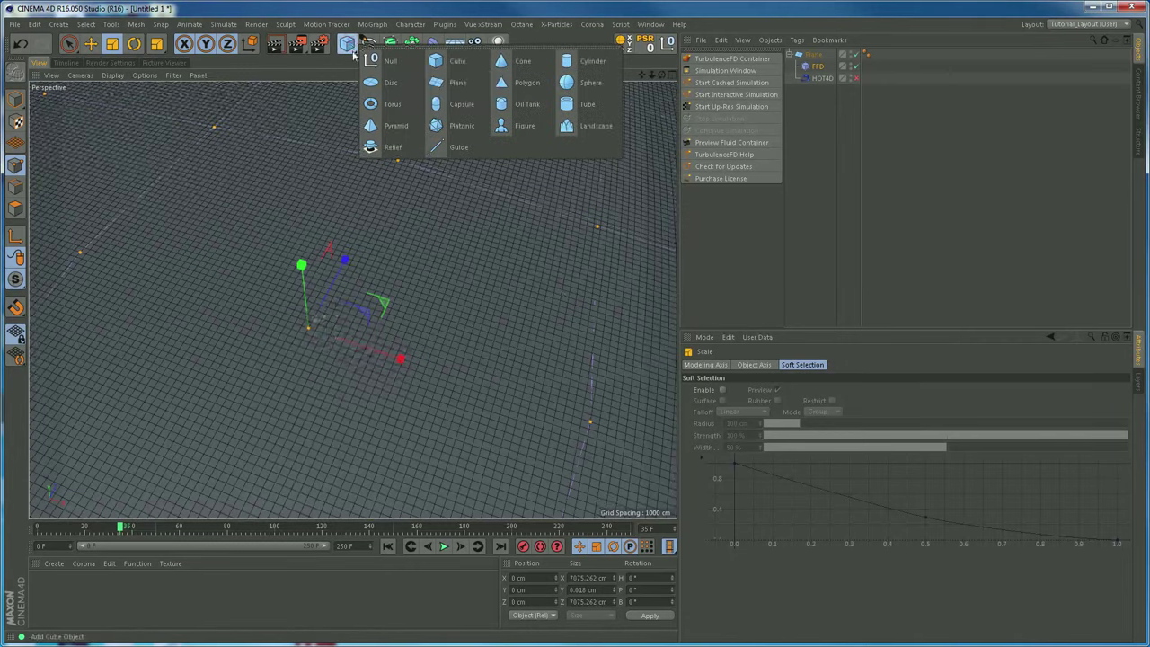
left_click(461, 83)
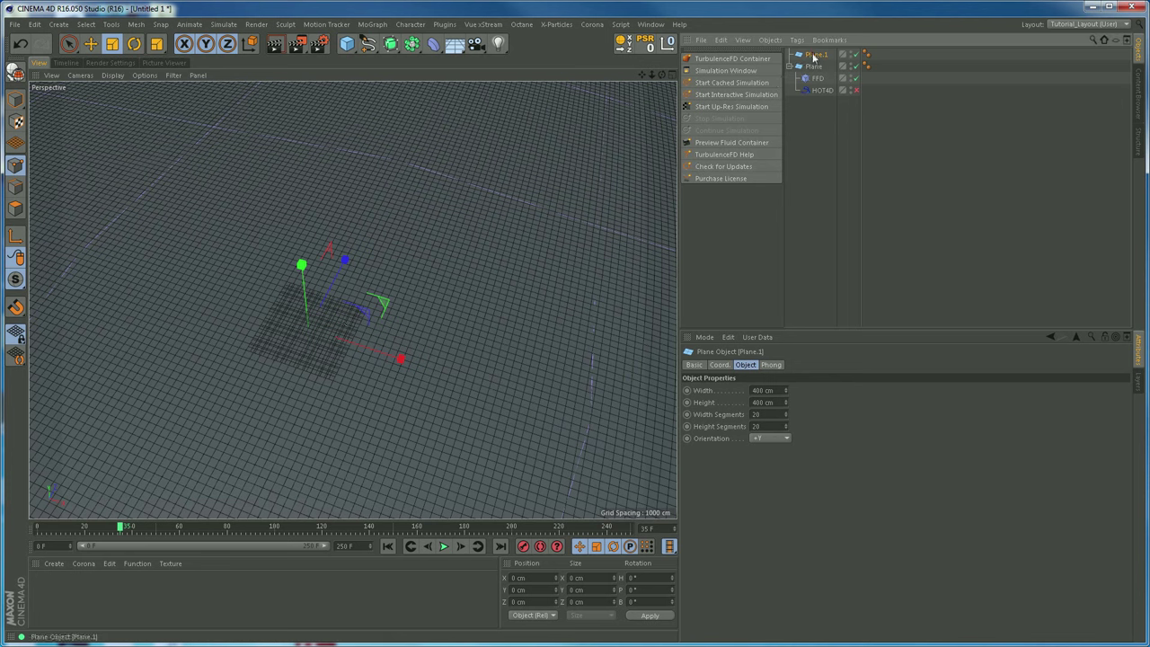
key("Delete")
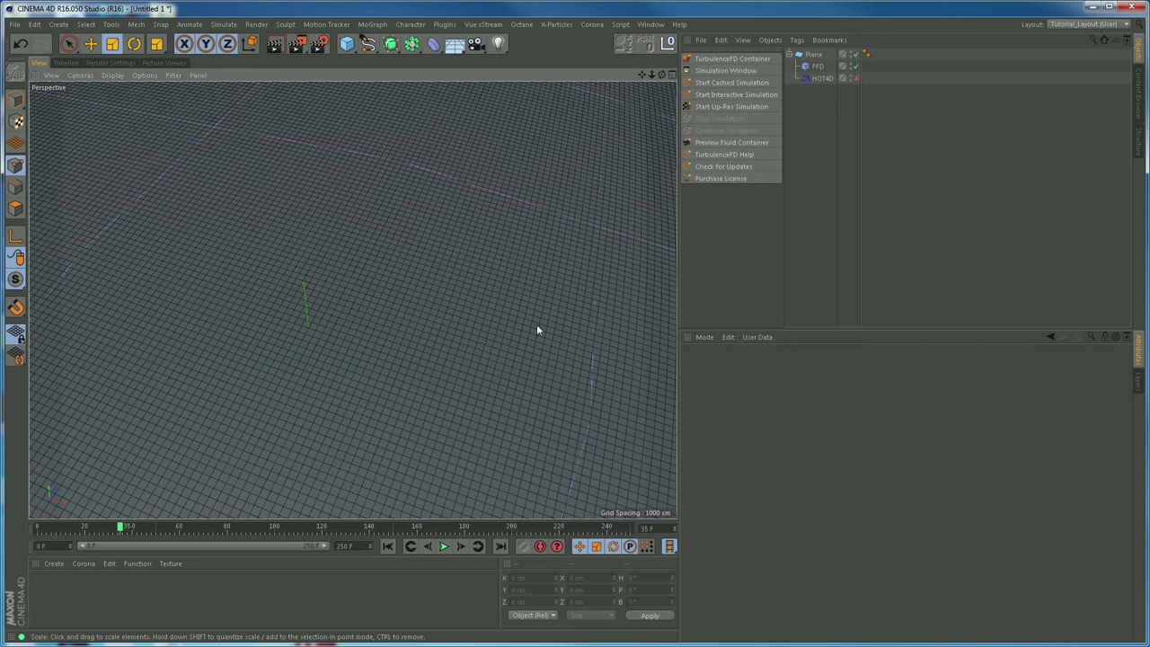
scroll(536, 323, "down", 5)
left_click_drag(488, 338, 437, 275, "alt")
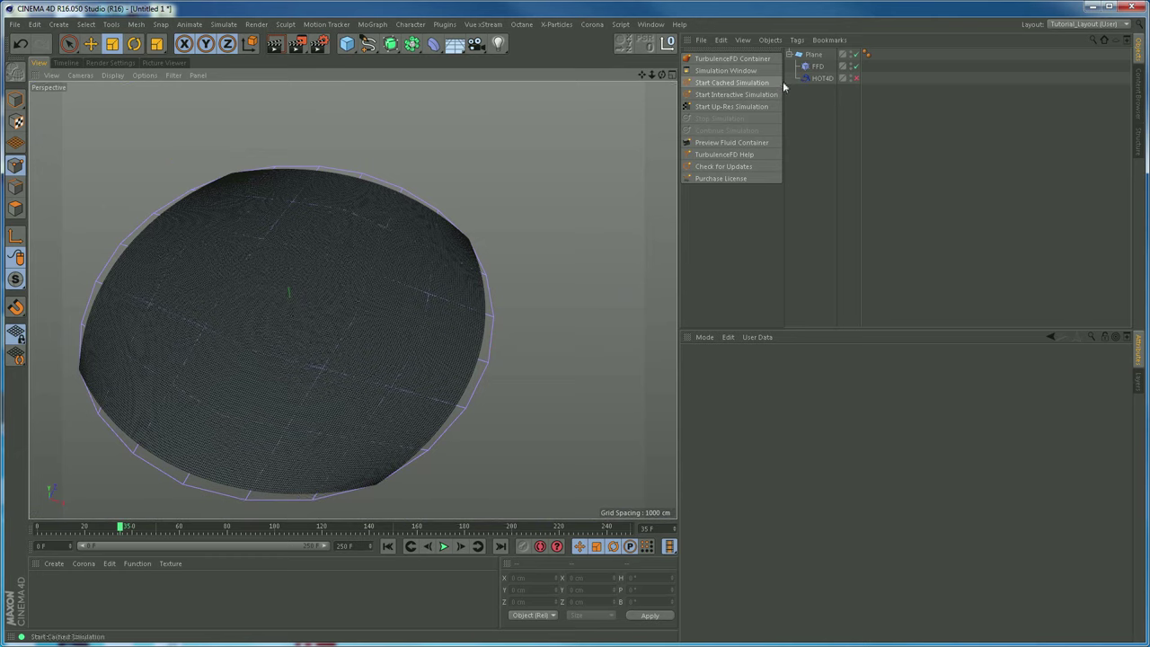
Scale the FFD lattice up to about 11065 cm and clear the point selection.
left_click(818, 66)
left_click_drag(458, 170, 491, 384)
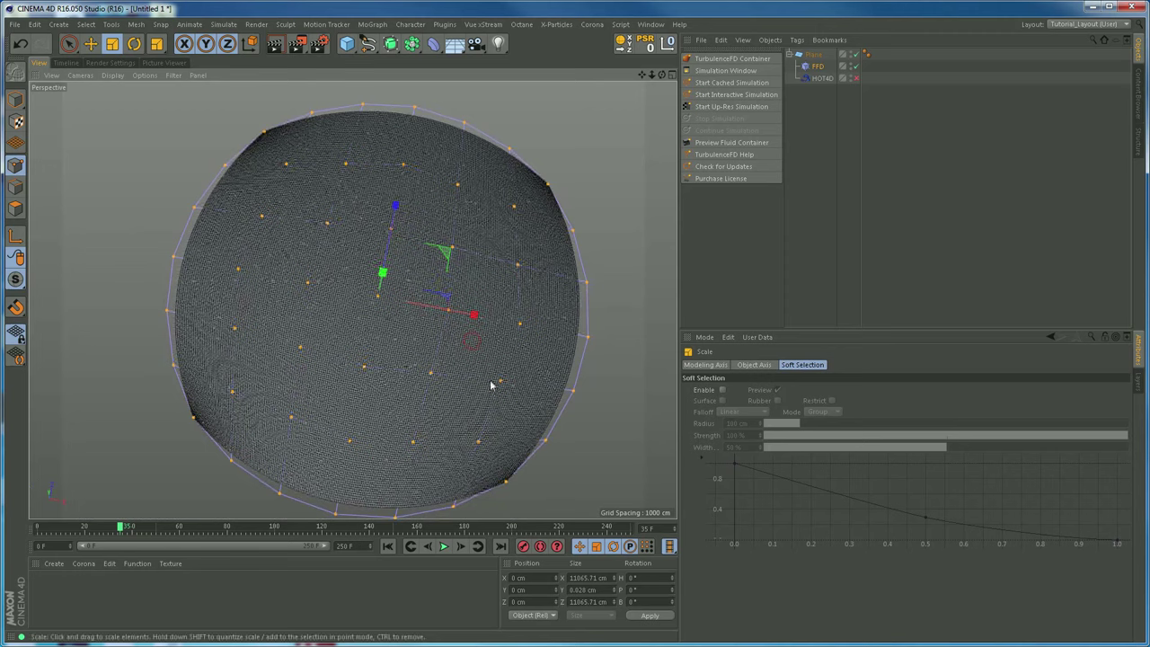
left_click(68, 44)
left_click(120, 181)
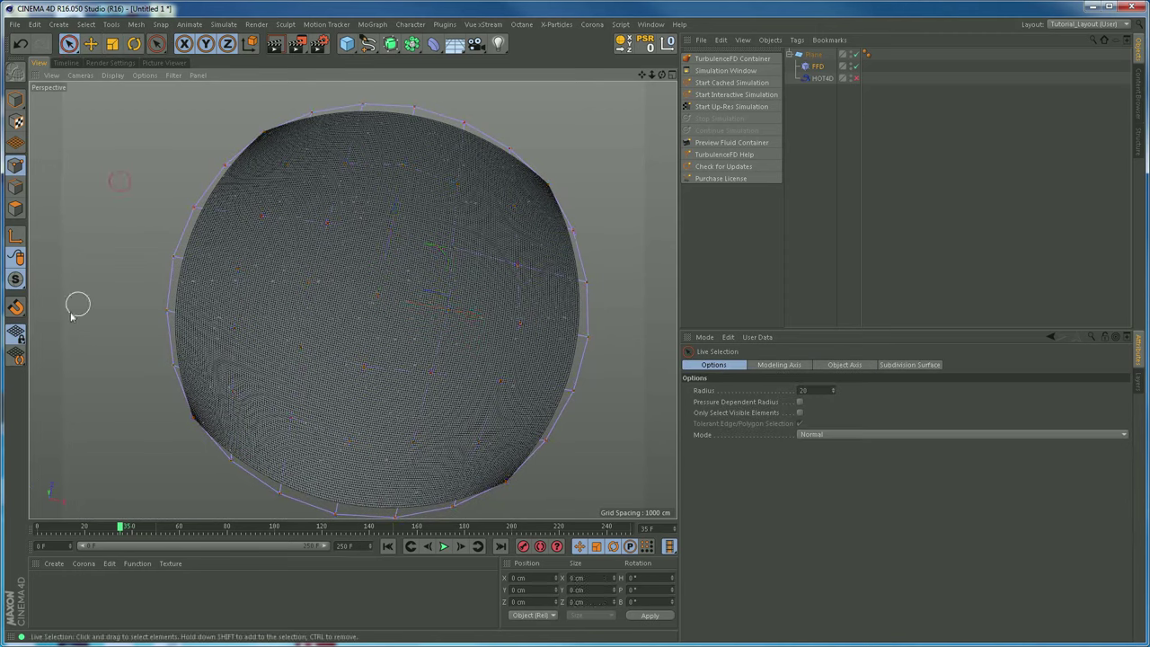
Select the inner FFD points and shrink them to about 50% (1082 cm) toward the centre.
left_click(236, 255)
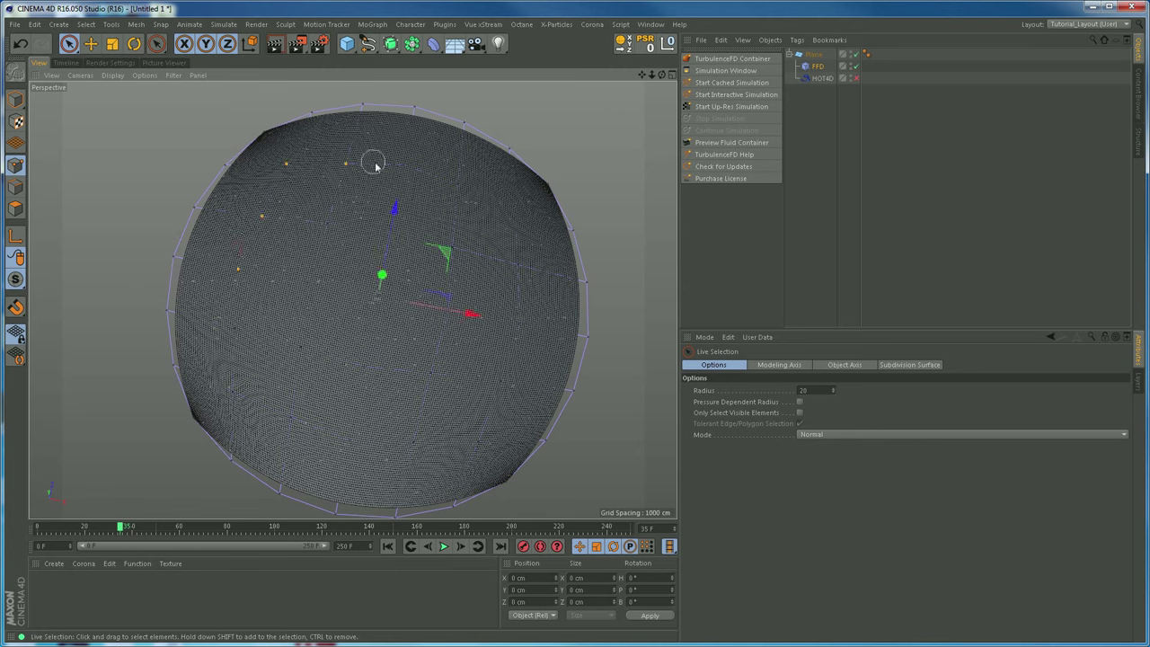
left_click_drag(467, 198, 514, 226, "shift")
left_click(334, 234, "shift")
left_click_drag(513, 295, 533, 330, "alt")
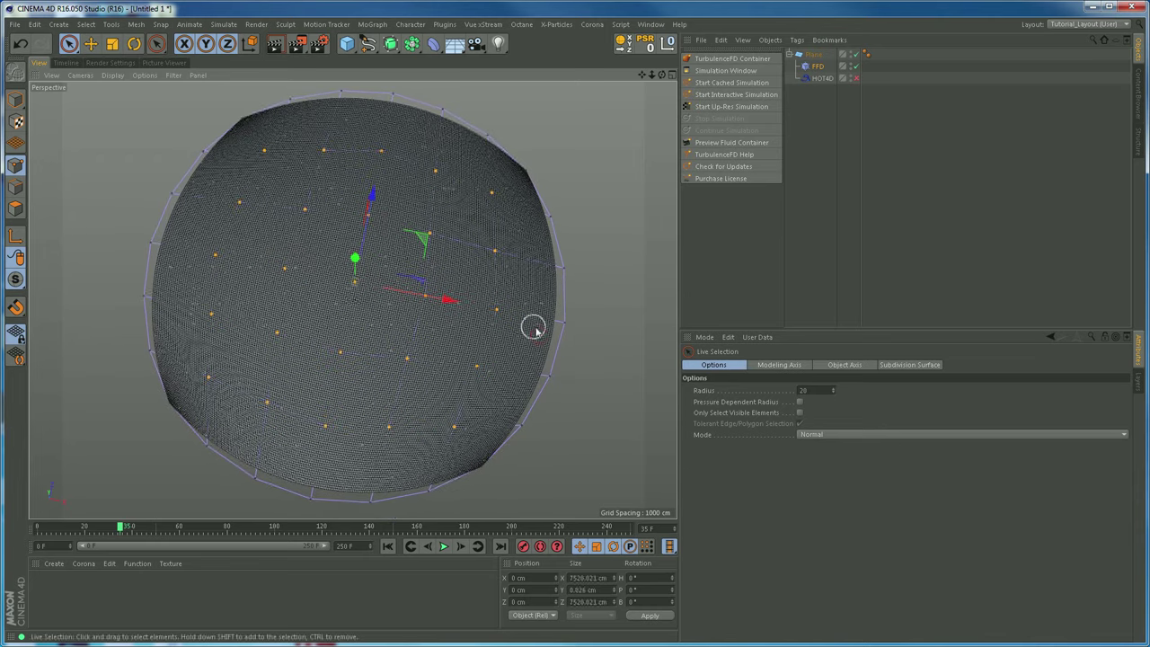
key("t")
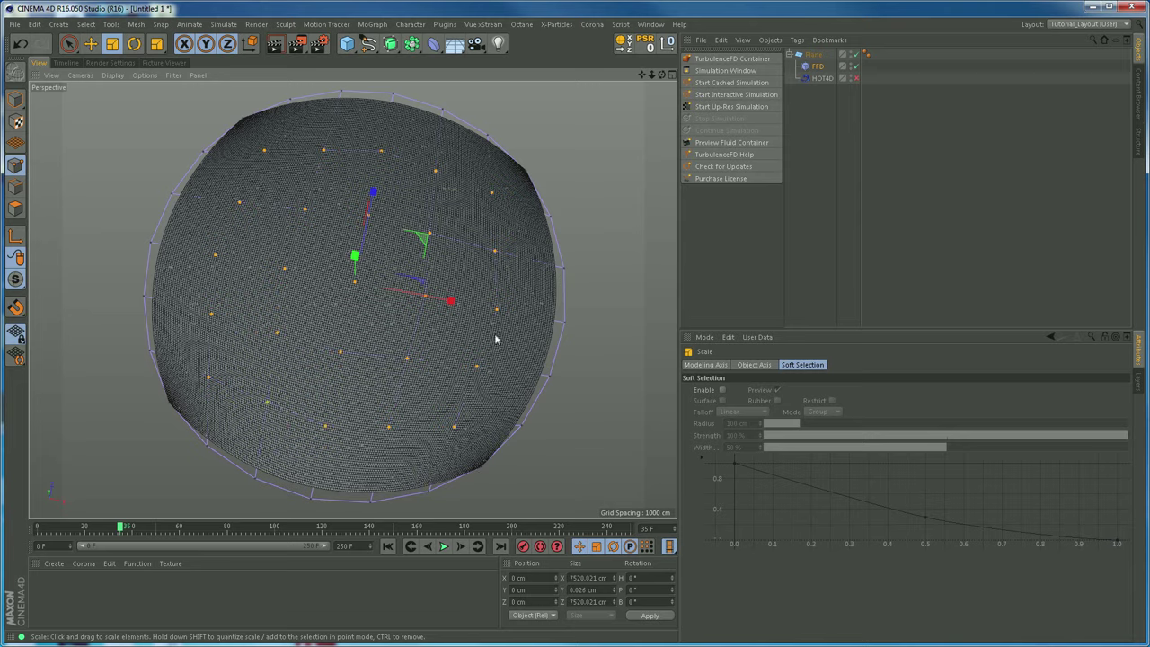
left_click_drag(612, 350, 141, 387)
scroll(383, 310, "up", 8)
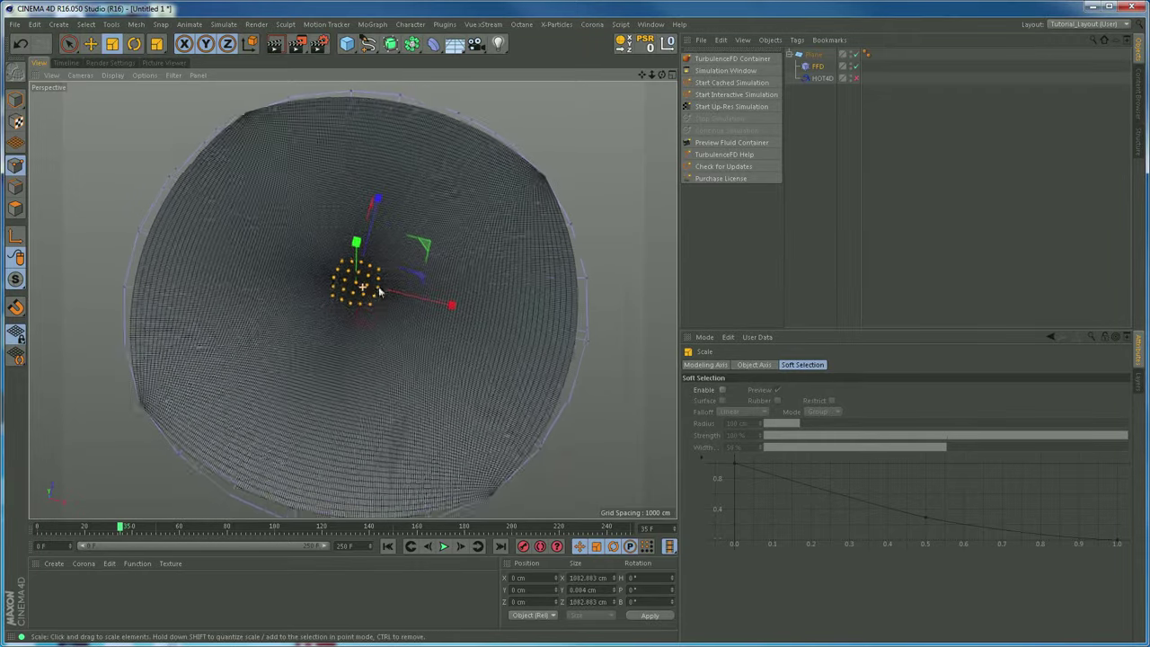
Move the central point cluster down along Z to about -3694 cm.
scroll(495, 290, "up", 4)
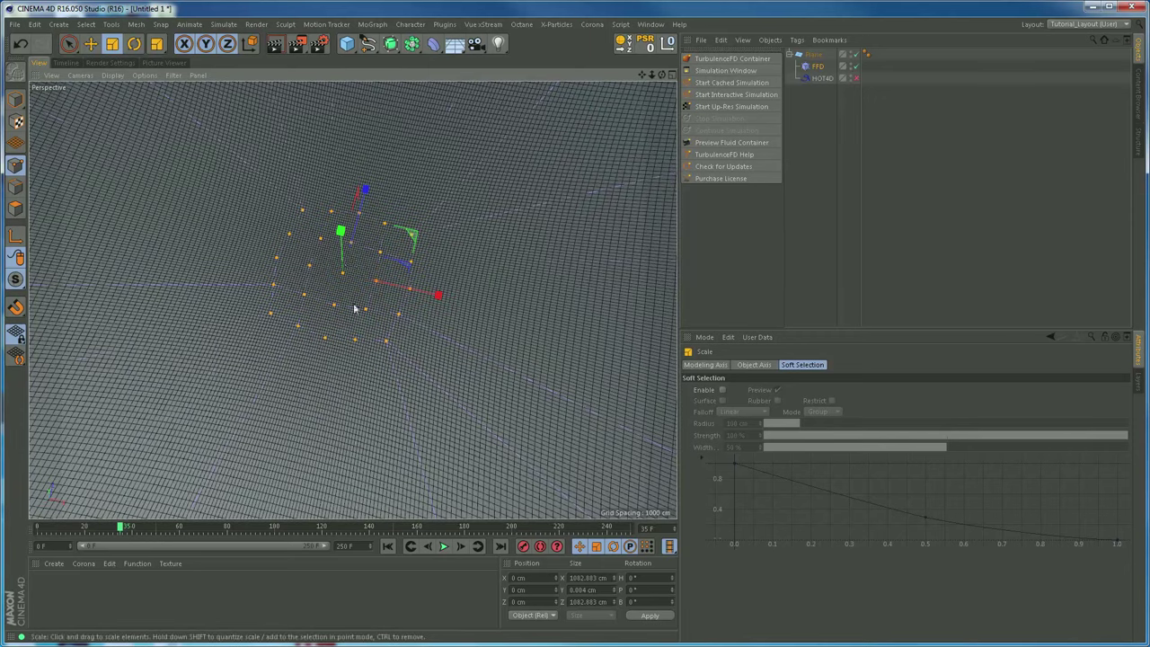
left_click_drag(562, 324, 416, 340, "alt")
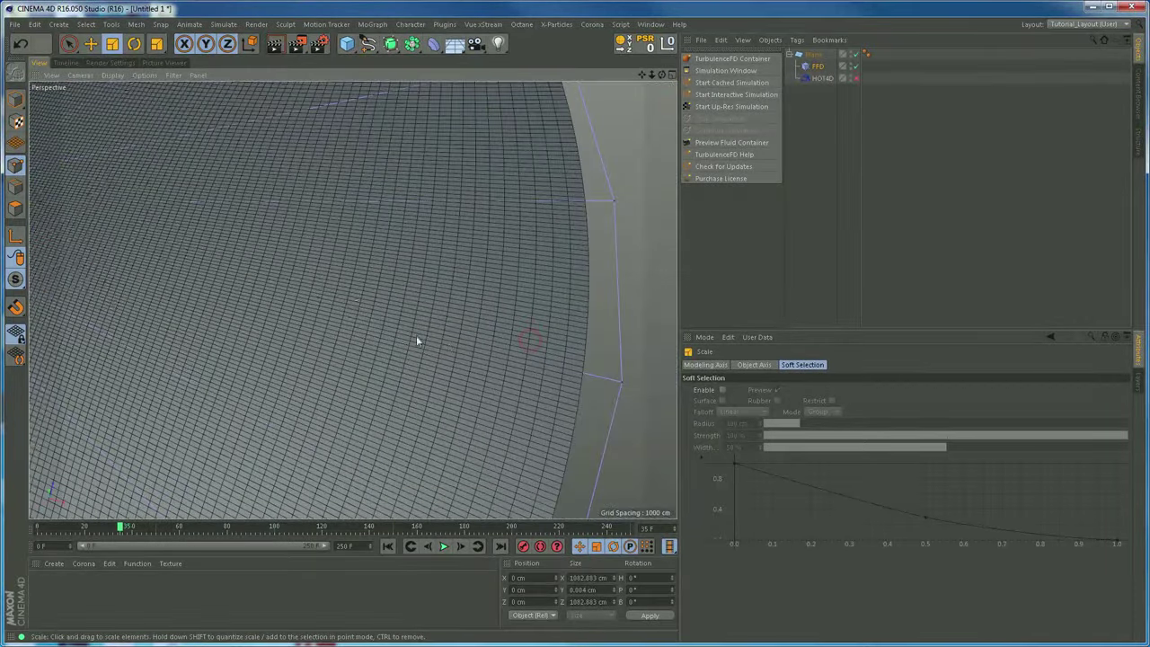
left_click_drag(566, 345, 318, 333, "alt")
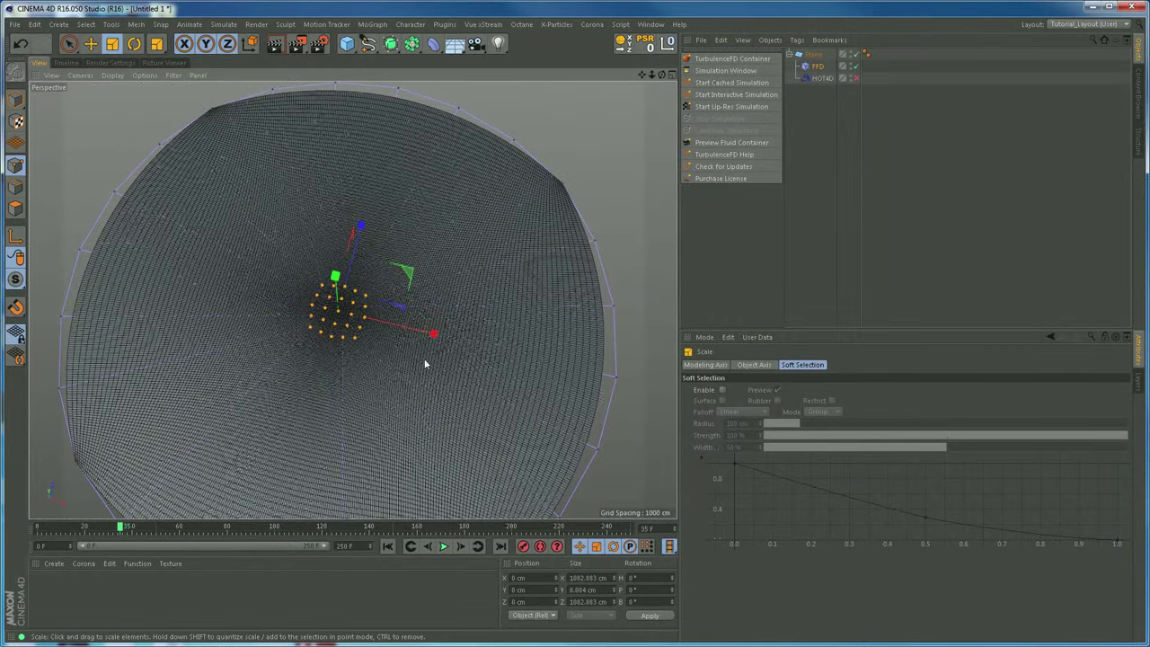
left_click_drag(433, 378, 418, 360, "alt")
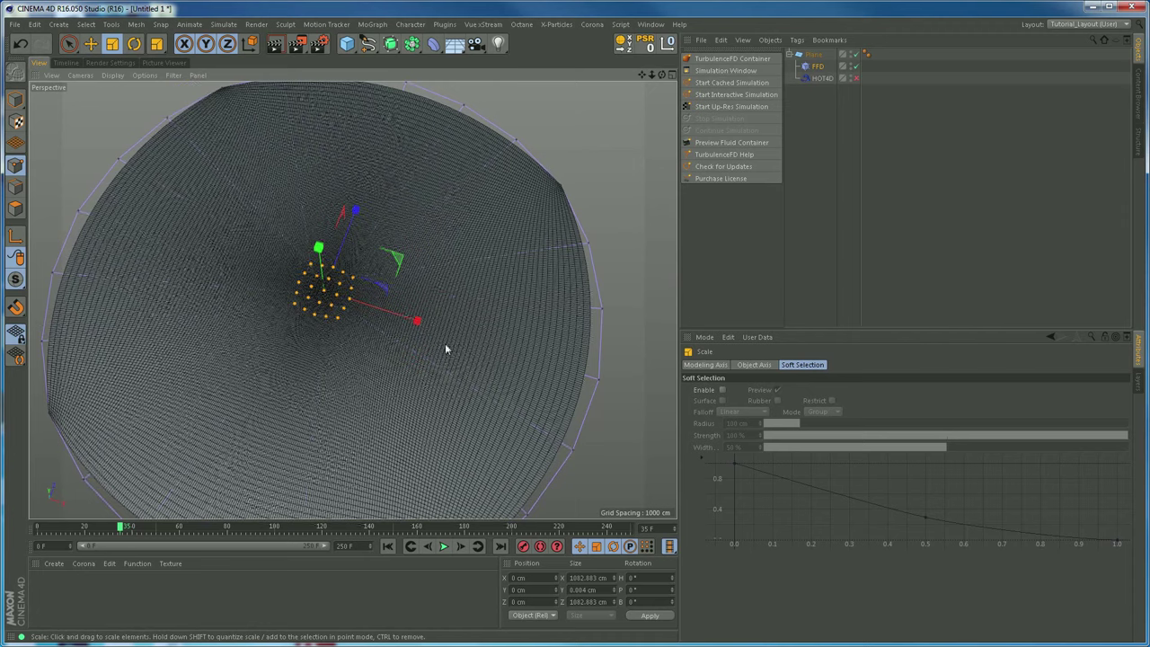
key("e")
left_click_drag(354, 213, 254, 372)
left_click_drag(372, 393, 342, 410, "alt")
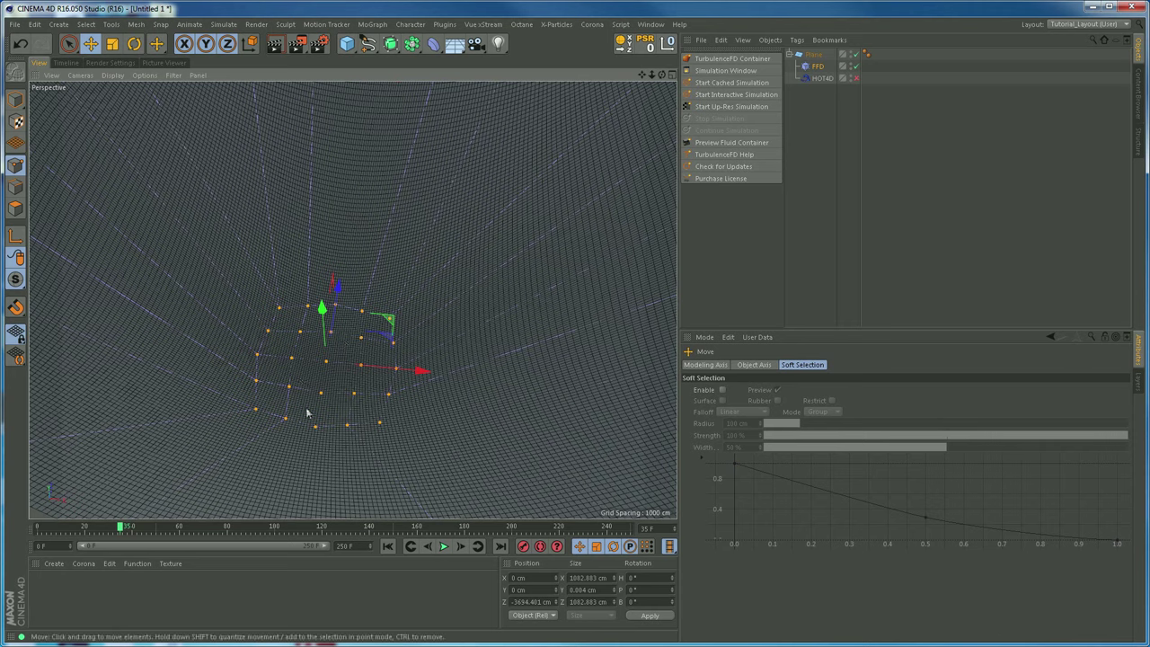
Shrink the central points to about 83% (881 cm) and return to Model mode.
scroll(503, 326, "down", 5)
left_click_drag(503, 326, 344, 249, "alt")
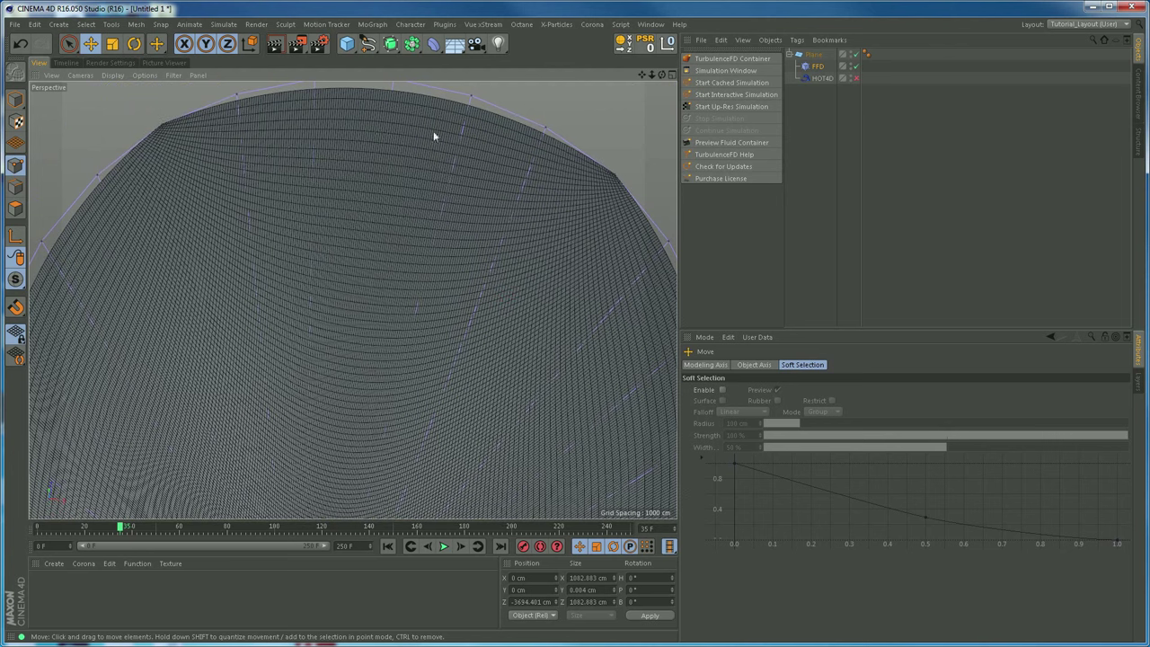
scroll(542, 337, "down", 3)
left_click_drag(542, 336, 432, 357, "alt")
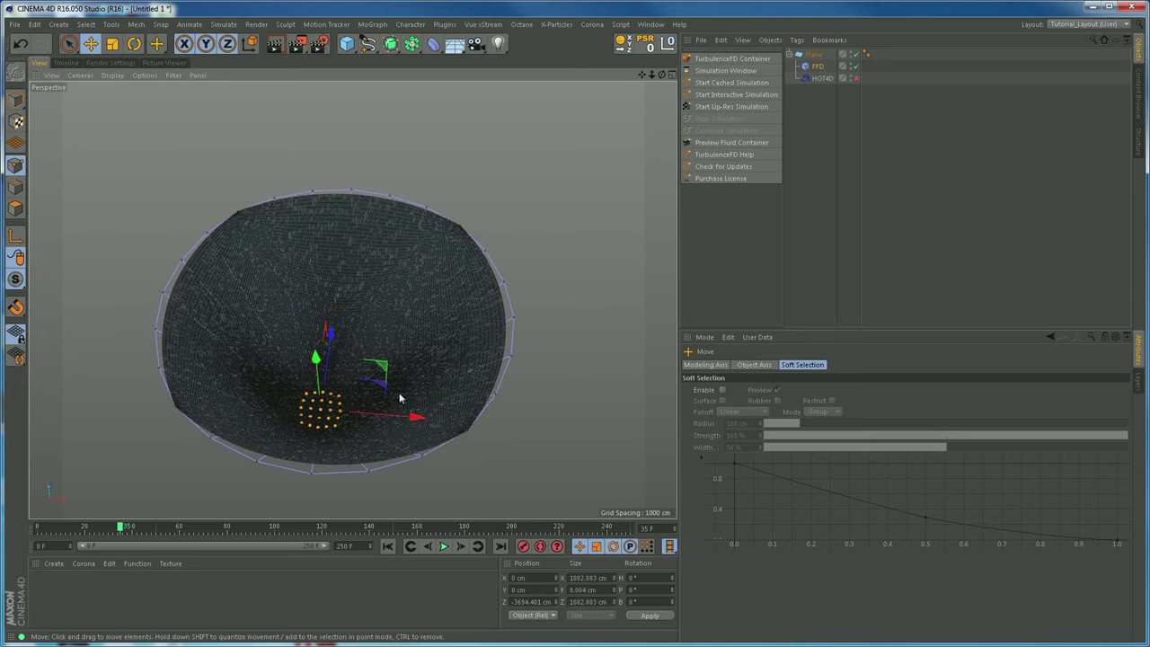
key("t")
left_click_drag(441, 393, 344, 440)
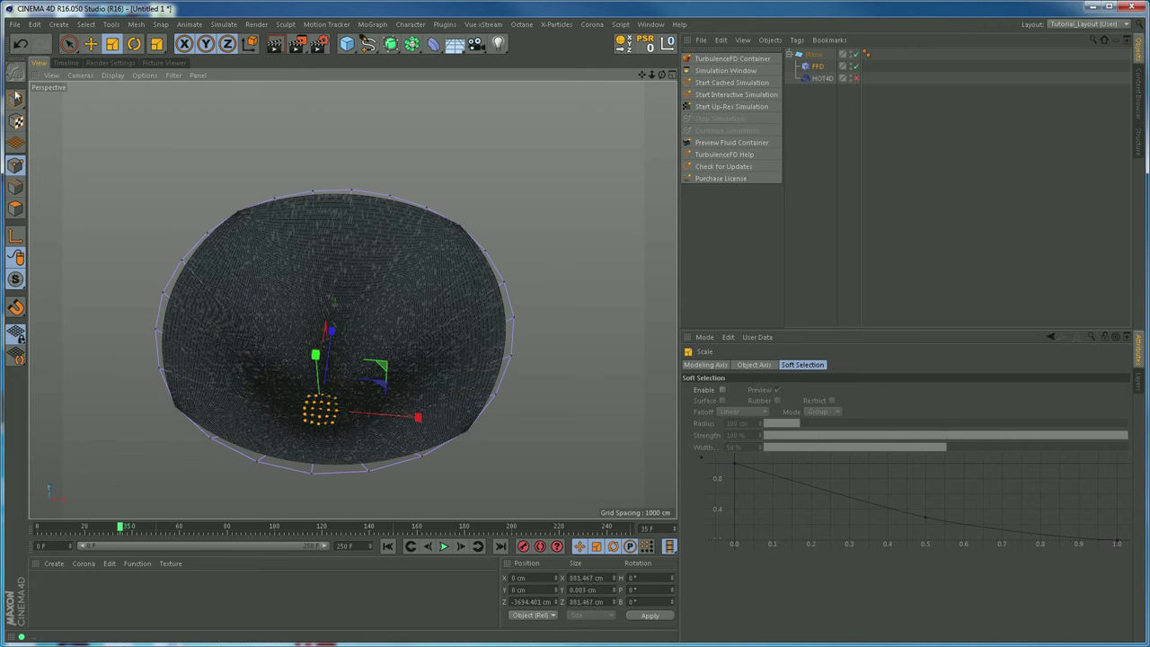
left_click(15, 97)
left_click(69, 43)
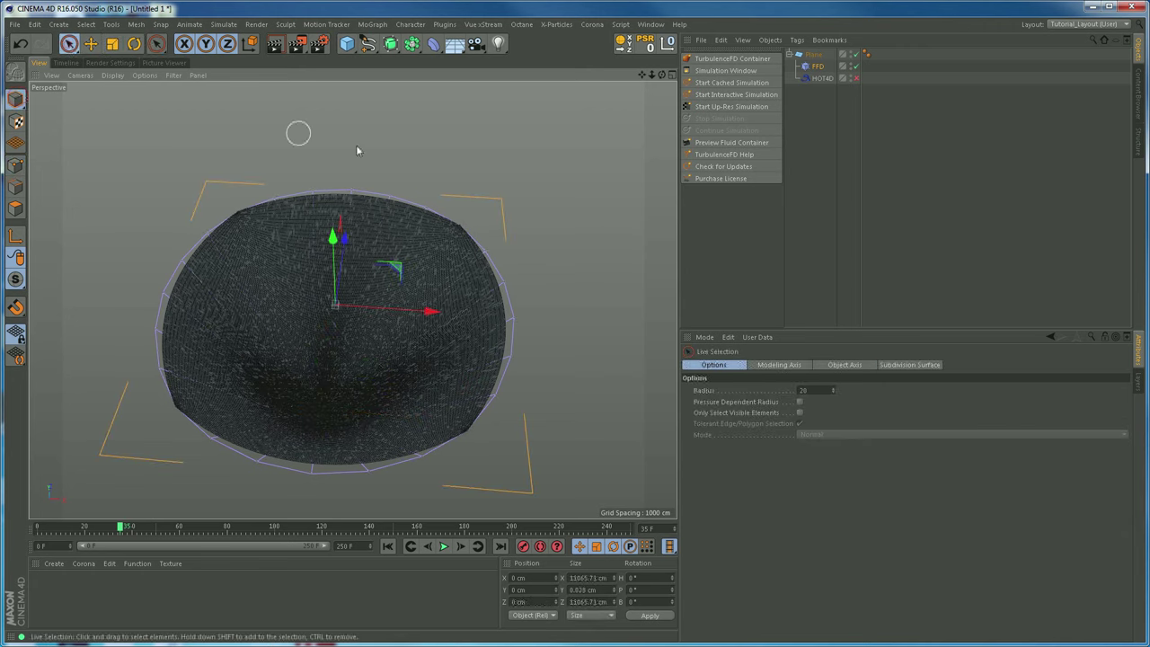
Switch the HOT4D deformer back on and zoom in and out on the ocean waves.
left_click(856, 78)
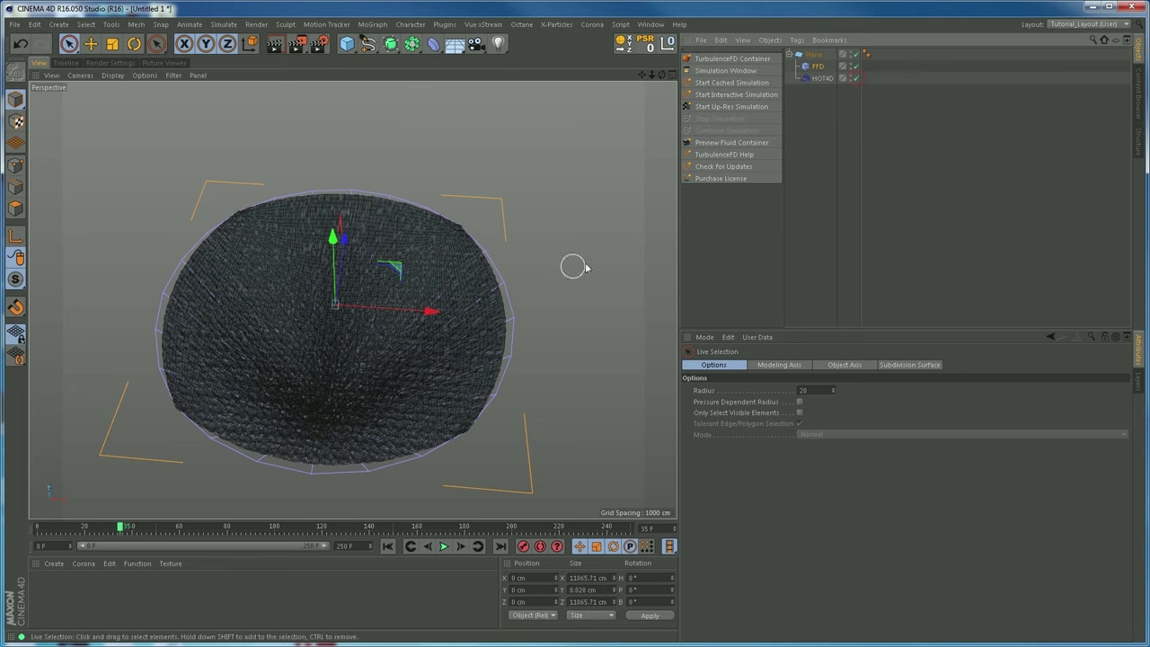
scroll(359, 375, "up", 10)
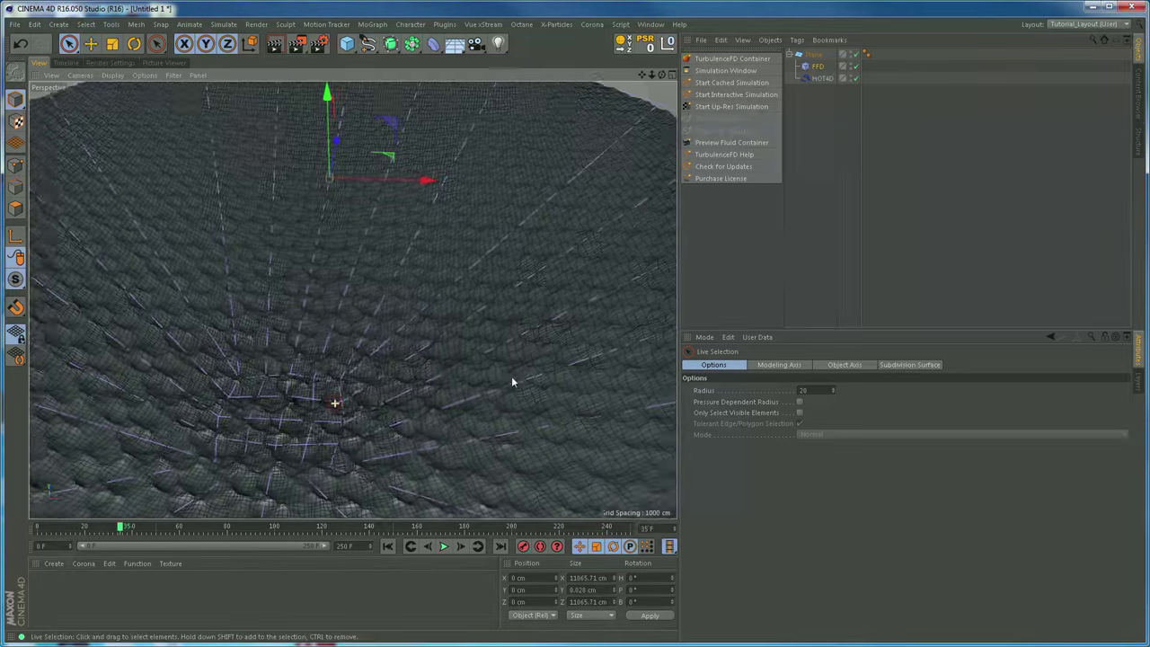
scroll(444, 405, "down", 2)
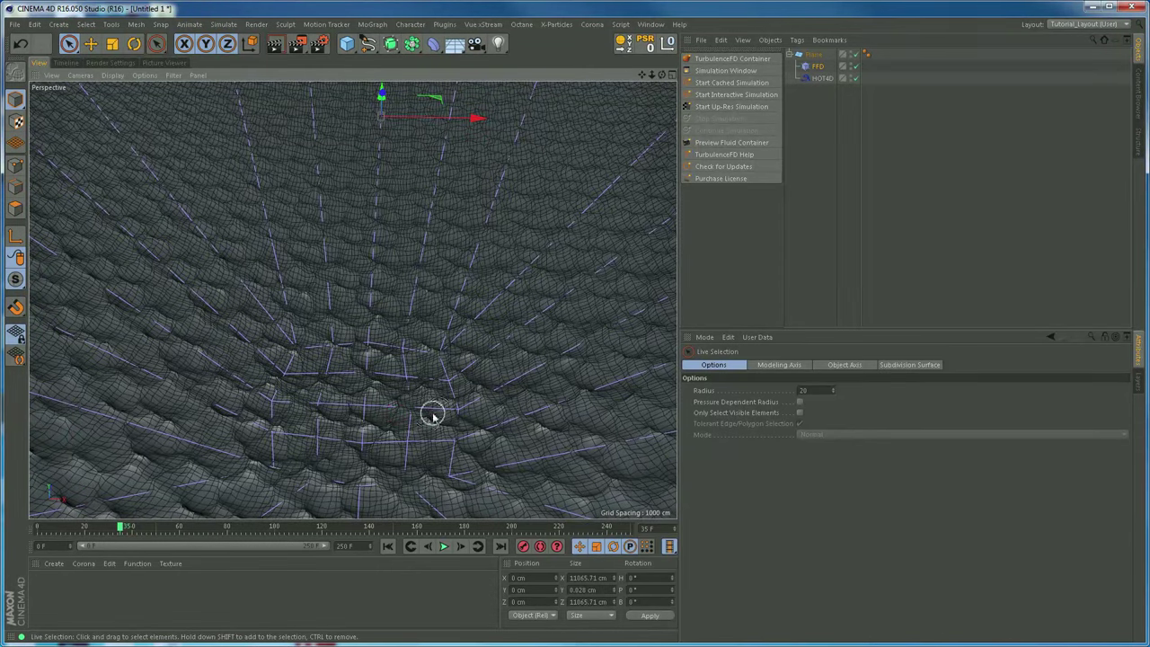
scroll(435, 399, "down", 4)
scroll(436, 395, "down", 3)
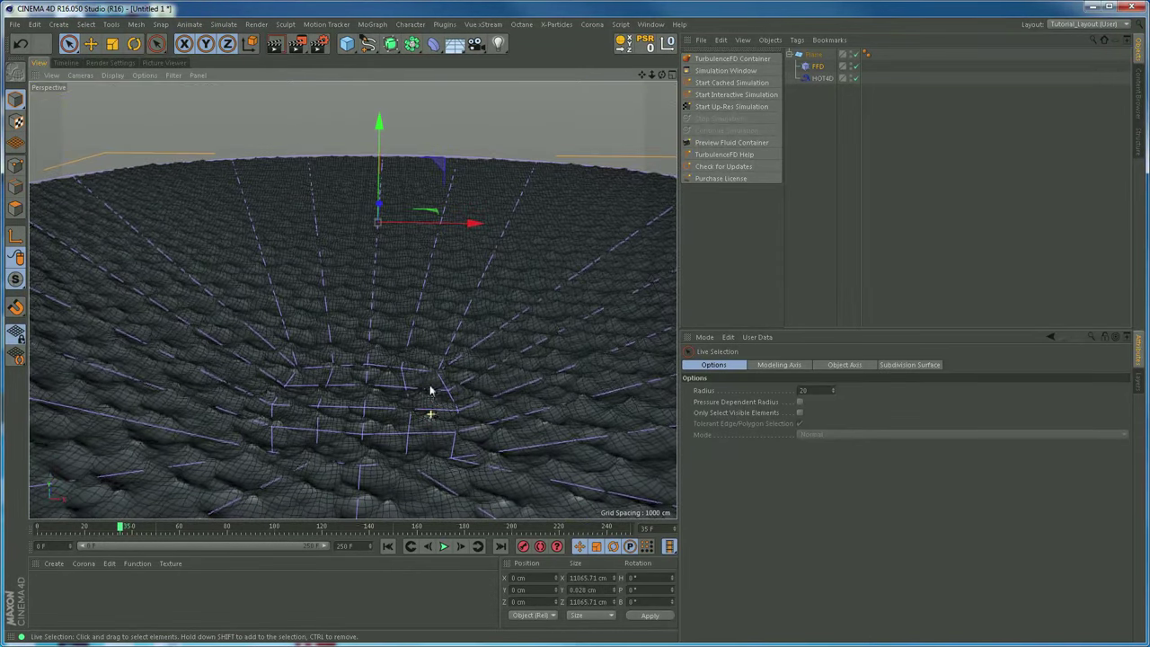
Give the plane 500 width segments and 500 height segments.
left_click(813, 54)
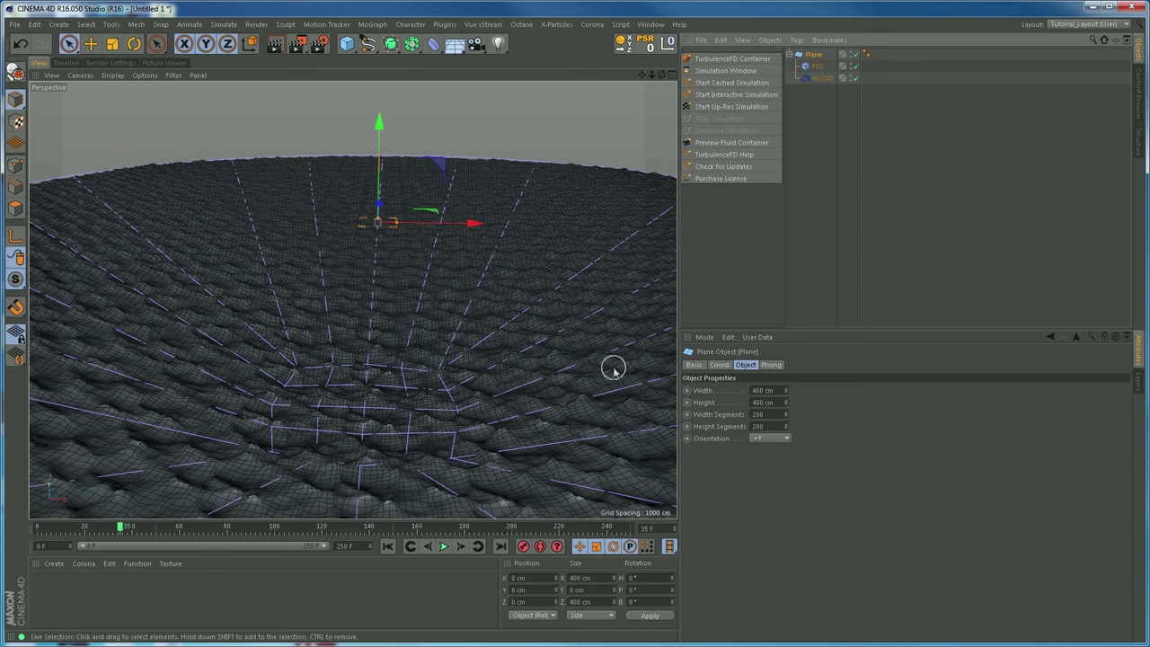
left_click(772, 415)
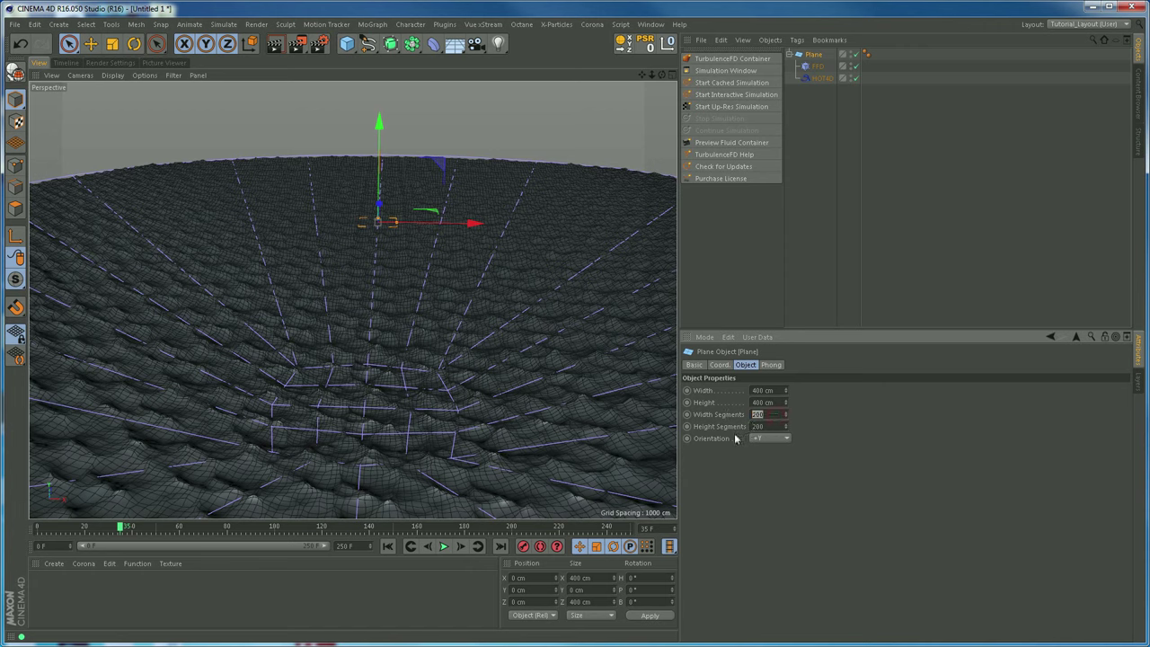
type("500")
left_click(773, 427)
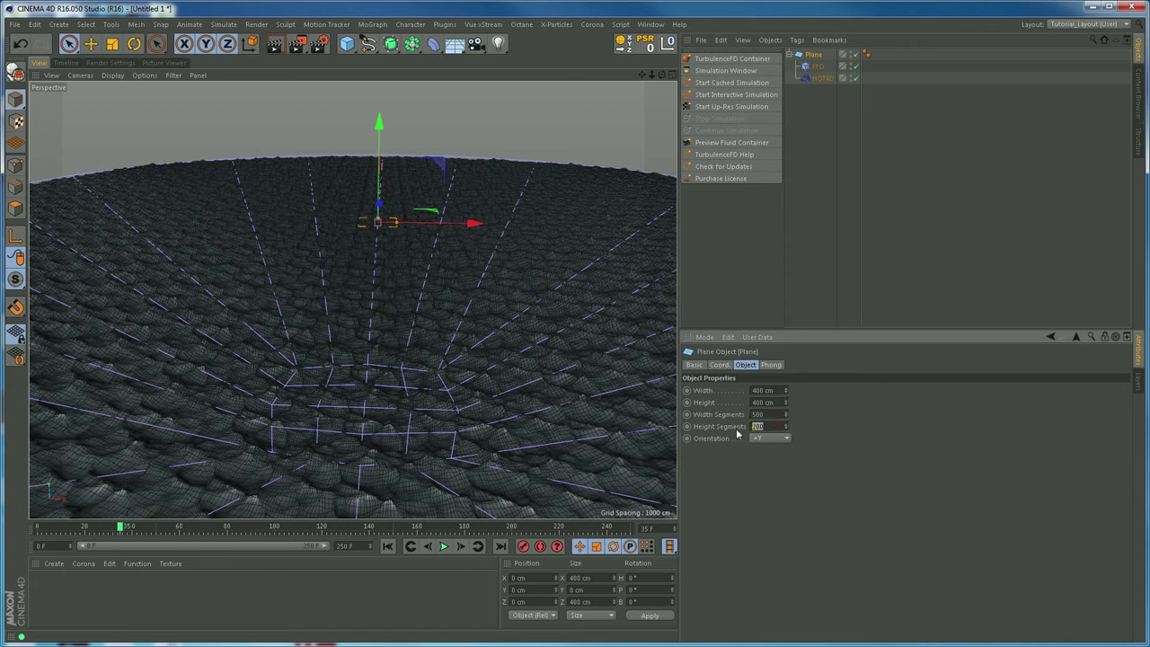
type("500")
key("Return")
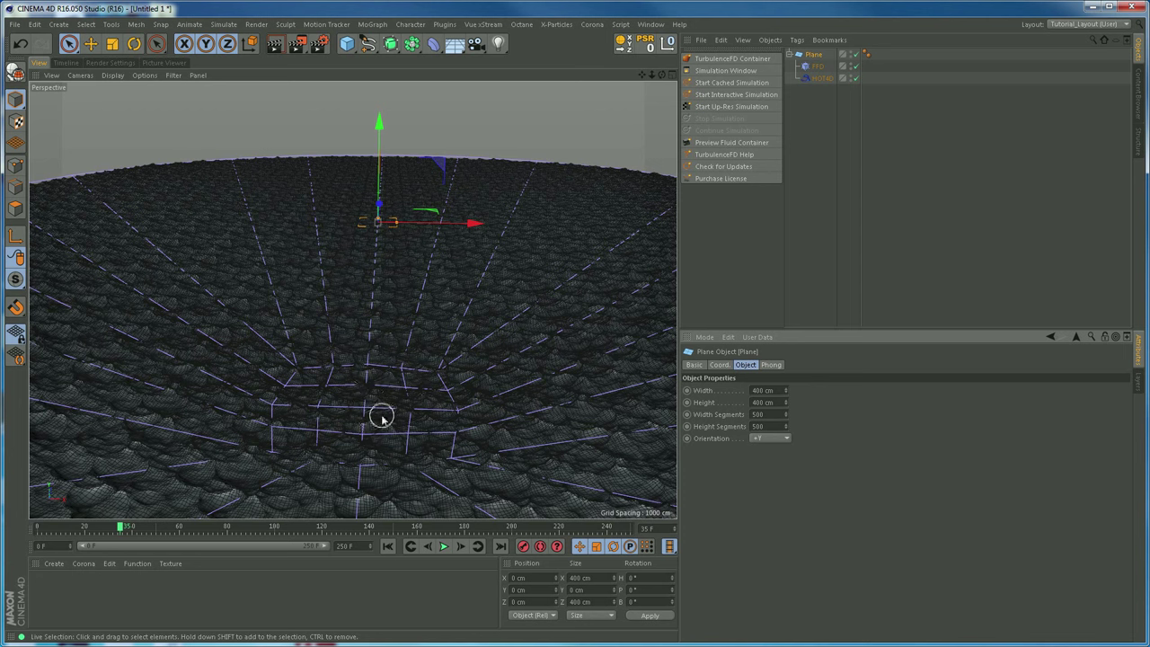
Tilt the view, render a preview of the denser waves, and select HOT4D.
mouse_move(398, 416)
left_mouse_down("alt")
mouse_move(441, 424)
mouse_move(428, 406)
mouse_move(386, 401)
mouse_move(426, 393)
mouse_move(415, 409)
left_mouse_up("alt")
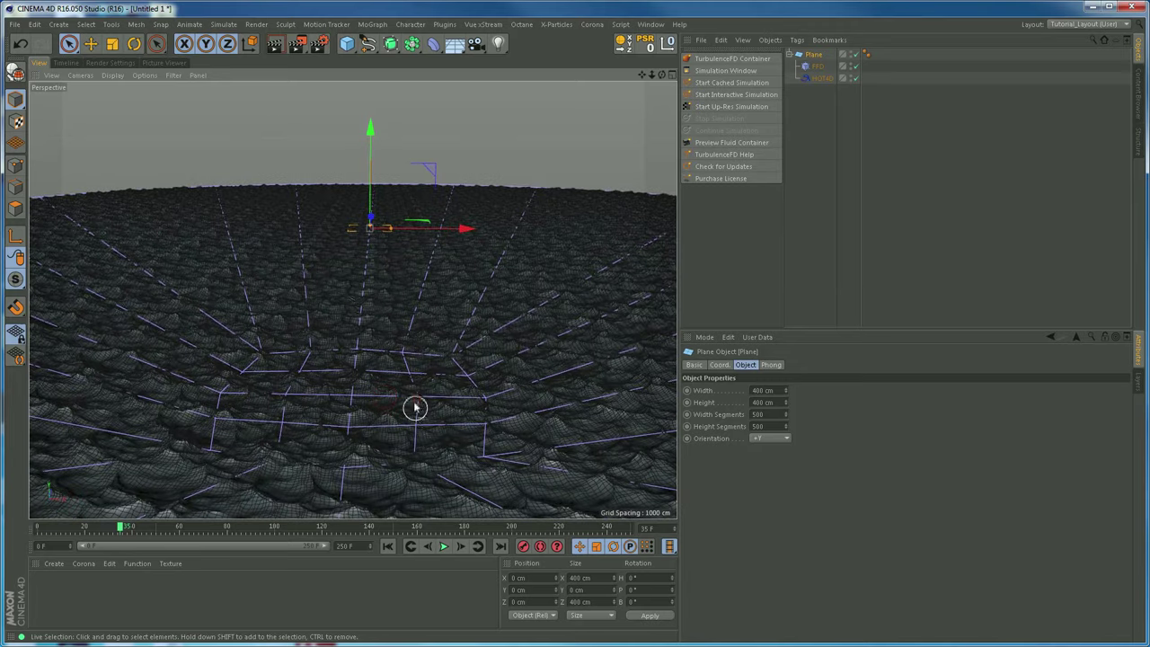
left_click(275, 43)
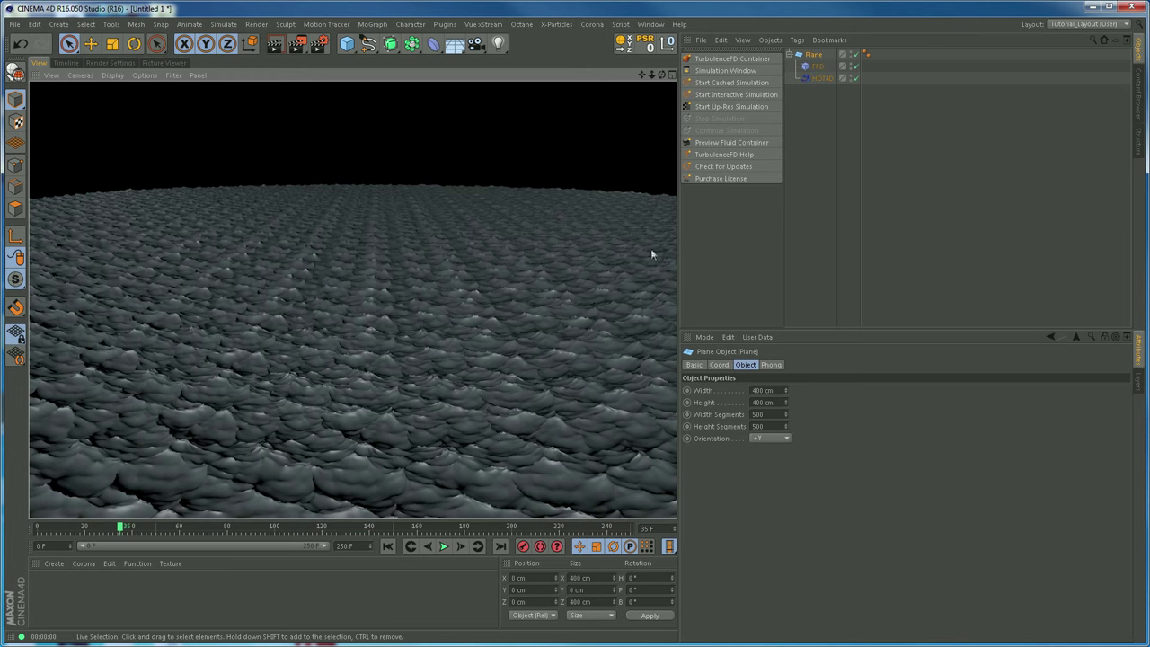
left_click(821, 80)
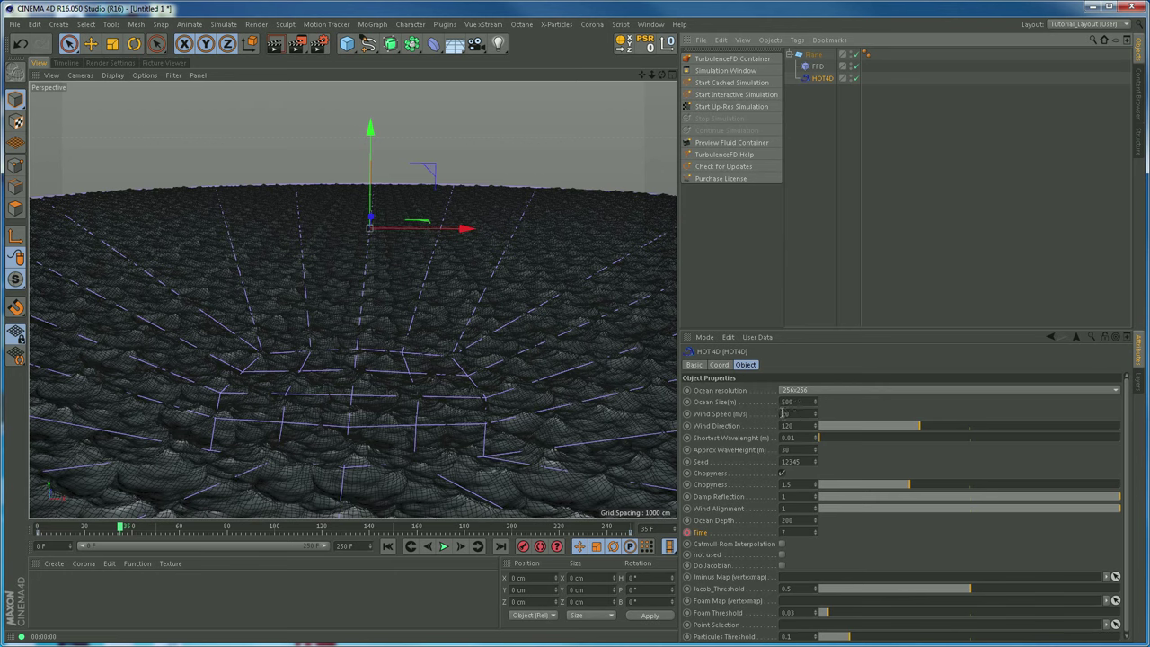
Set HOT4D to Ocean Size 4000, Wind Speed 100 and Approx WaveHeight 200.
left_click(793, 403)
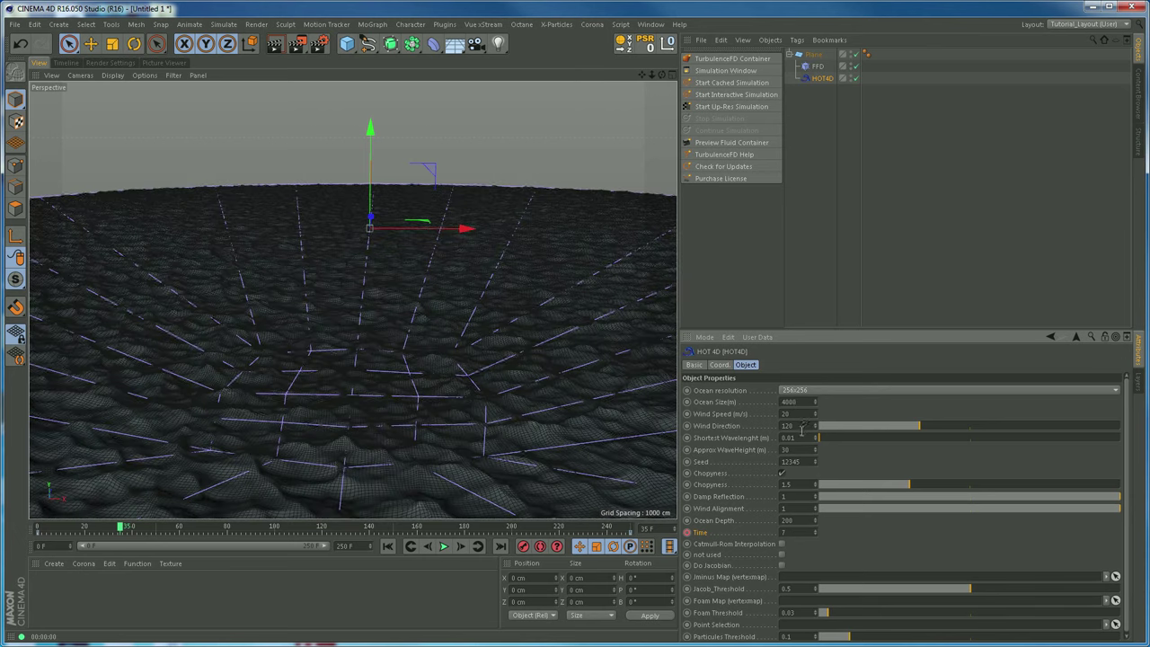
double_click(787, 414)
type("100")
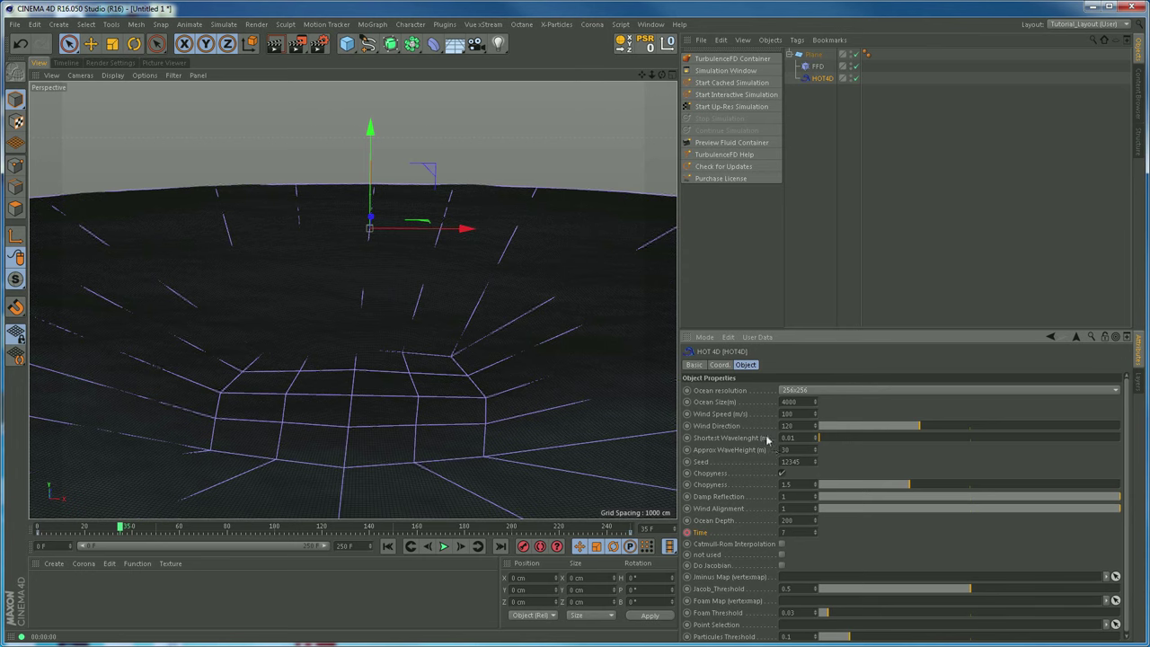
left_click_drag(458, 404, 453, 406, "alt")
key("Tab")
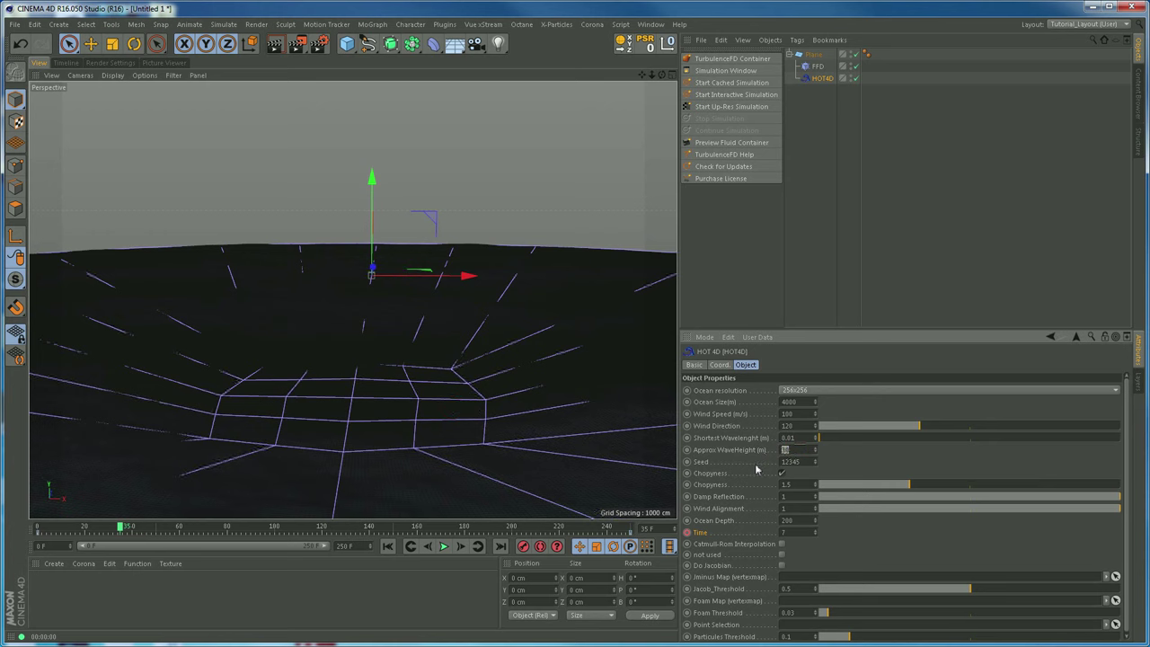
type("200")
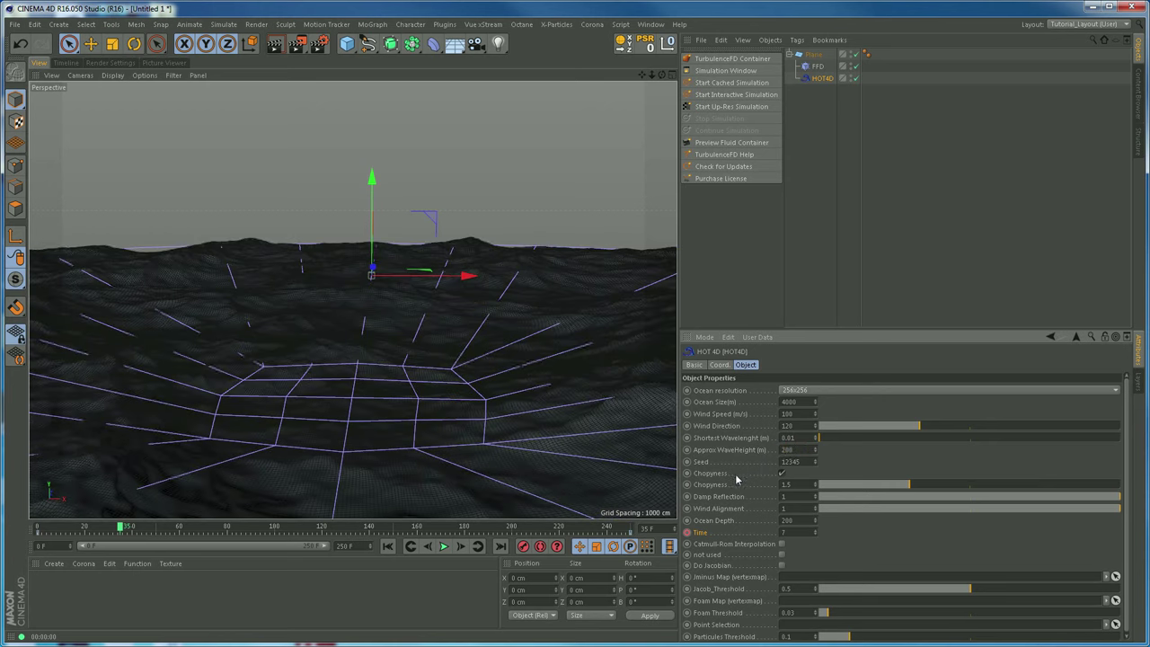
left_click_drag(404, 405, 406, 406, "alt")
Play the wave animation, stop at frame 221, and switch the viewport to Gouraud Shading.
left_click(443, 548)
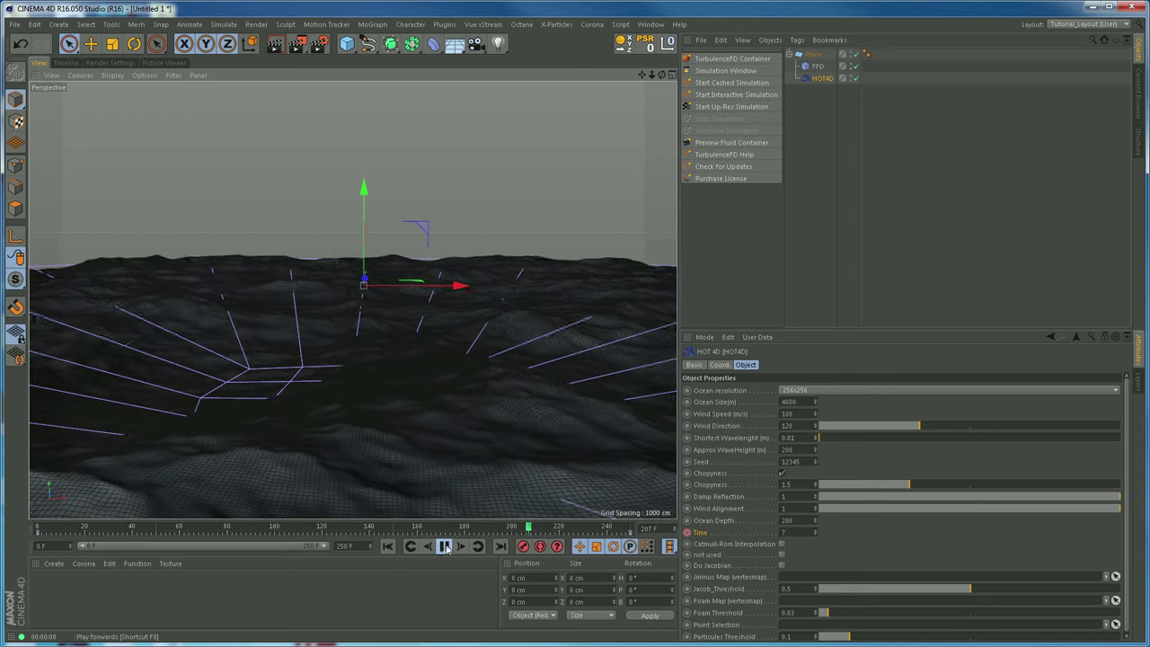
left_click(443, 548)
left_click(113, 74)
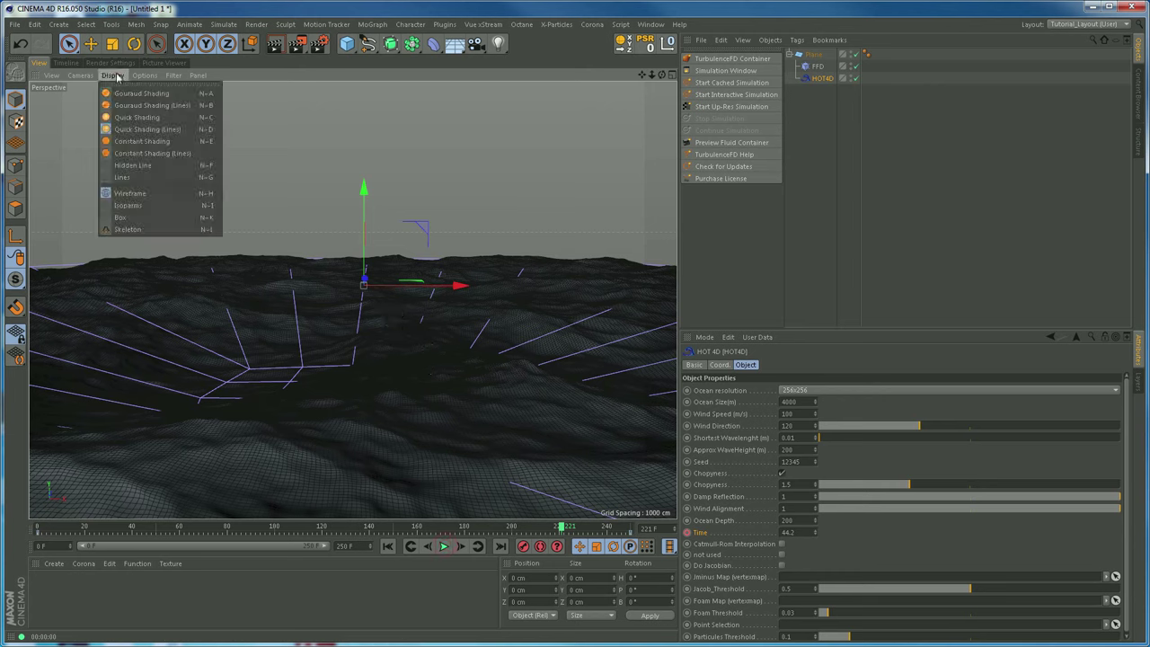
left_click(147, 117)
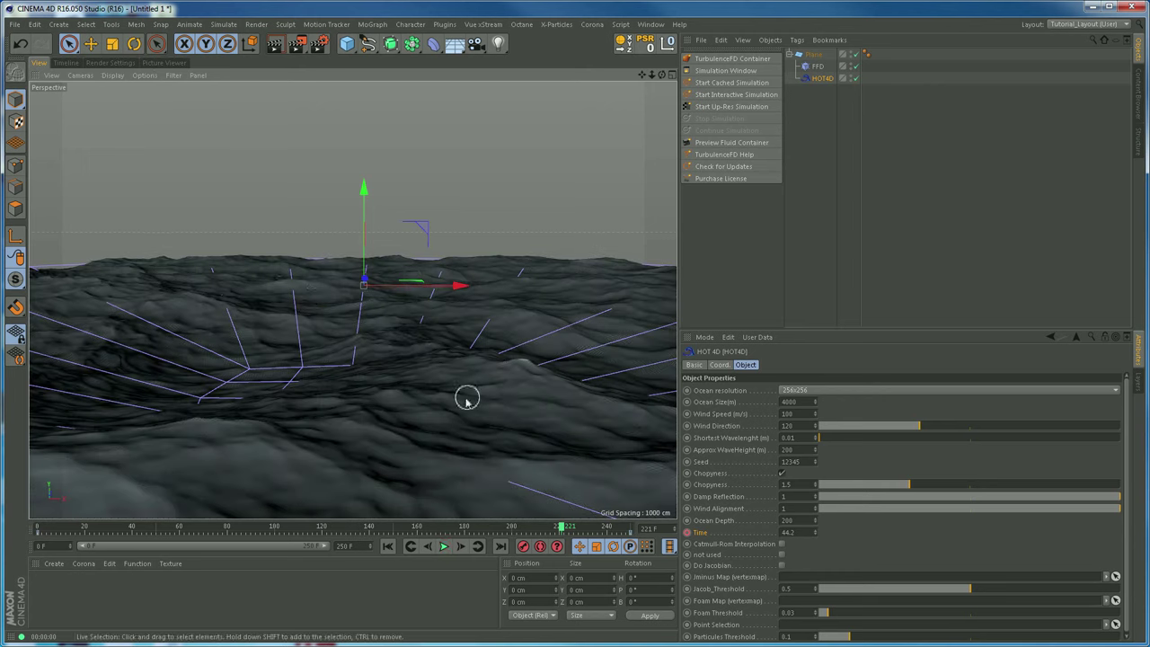
mouse_move(391, 427)
left_mouse_down("alt")
mouse_move(401, 471)
mouse_move(389, 432)
mouse_move(402, 421)
left_mouse_up("alt")
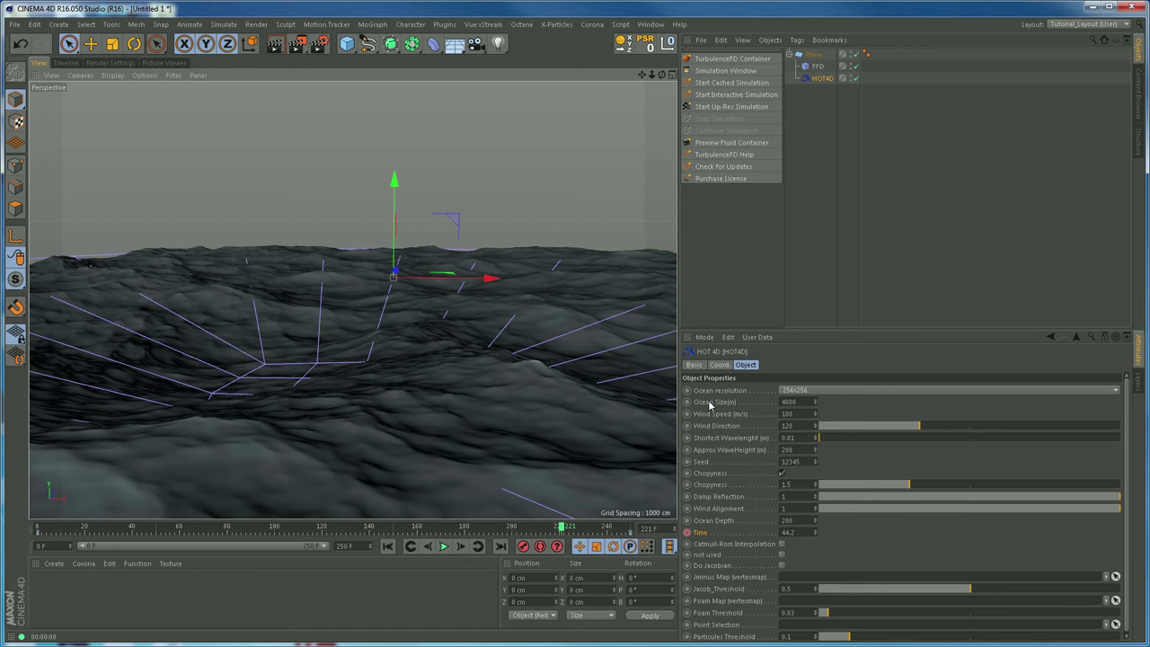
Raise the ocean resolution to 1024x1024, play the waves, and render a viewport preview.
left_click(804, 392)
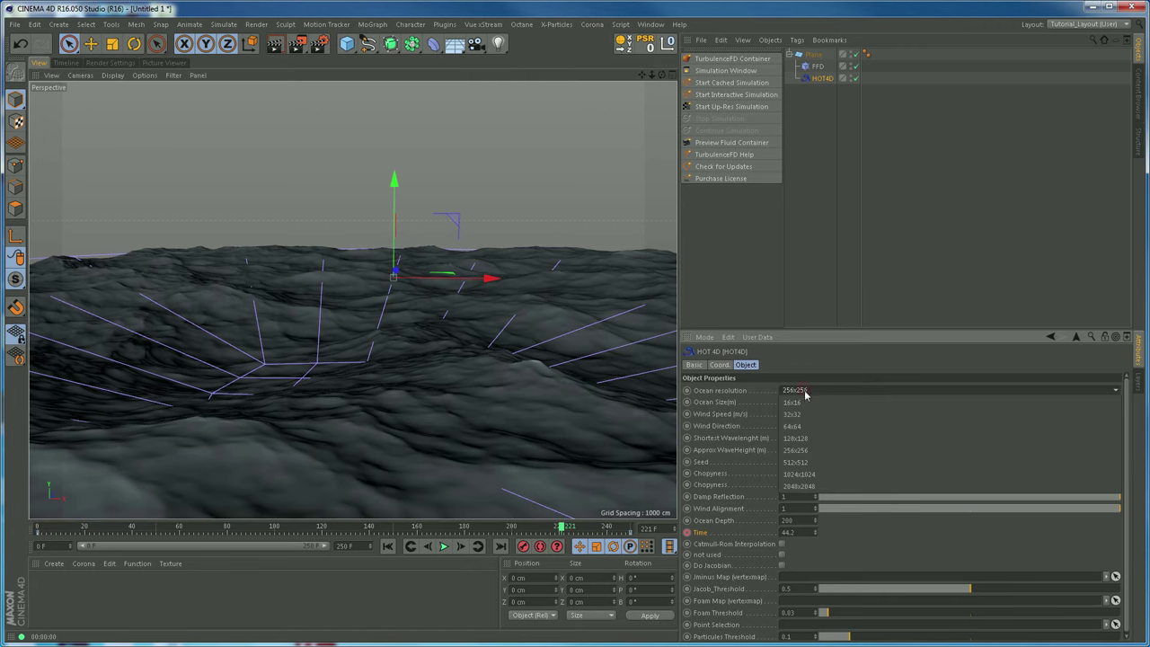
left_click(803, 474)
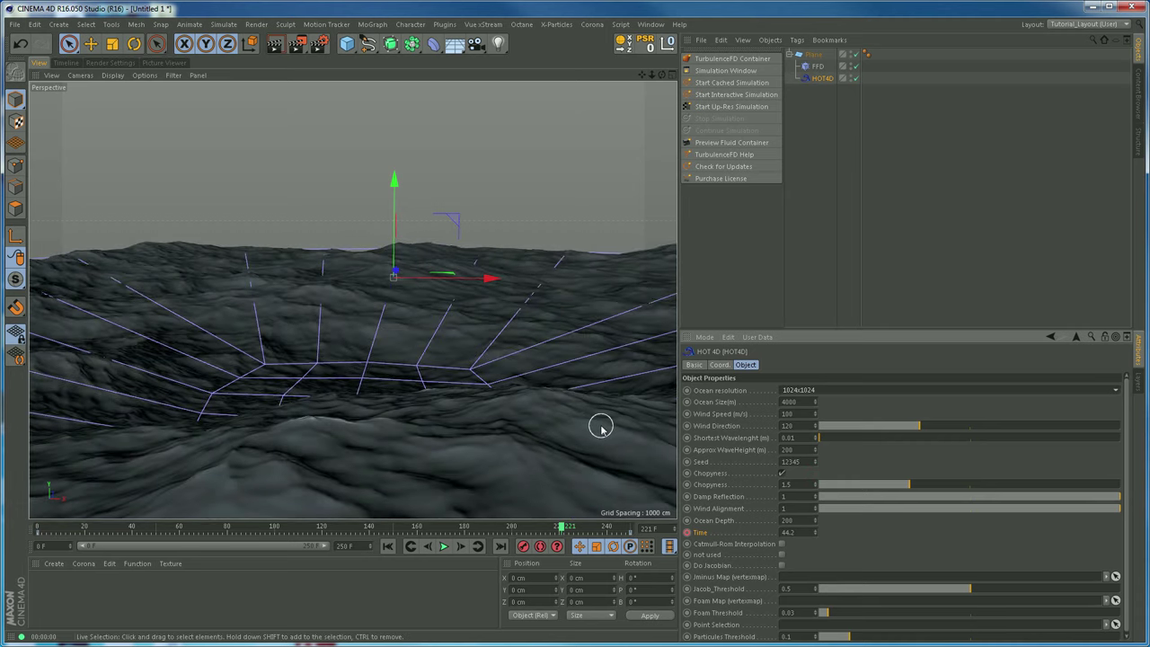
left_click_drag(390, 364, 398, 365, "alt")
left_click(444, 548)
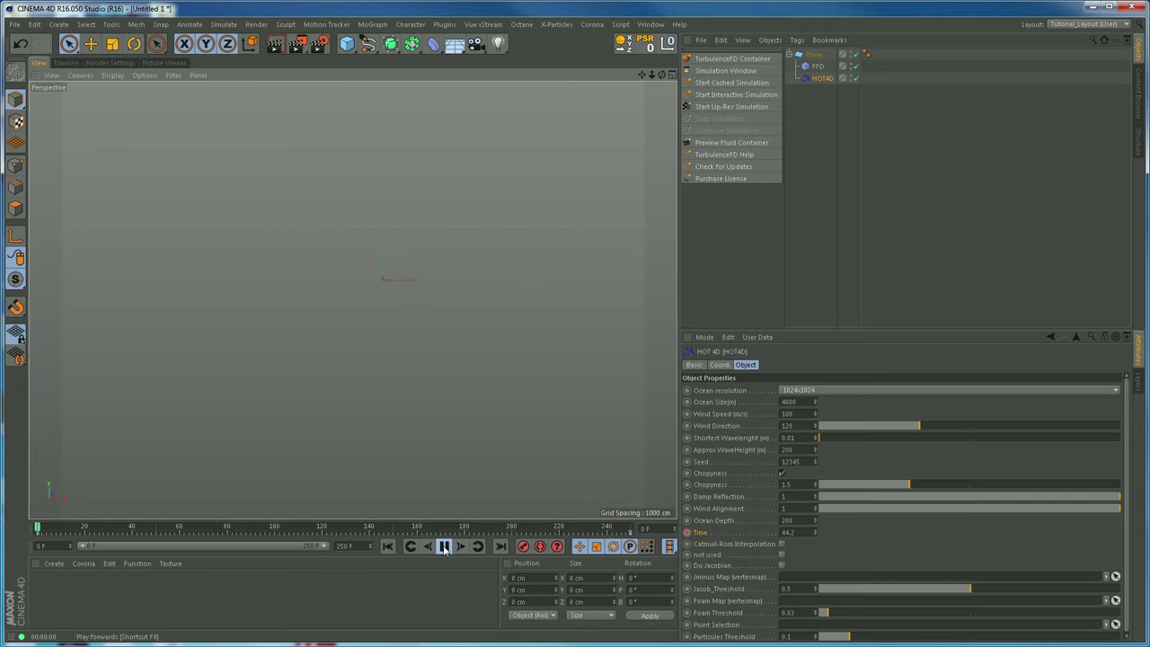
left_click(445, 550)
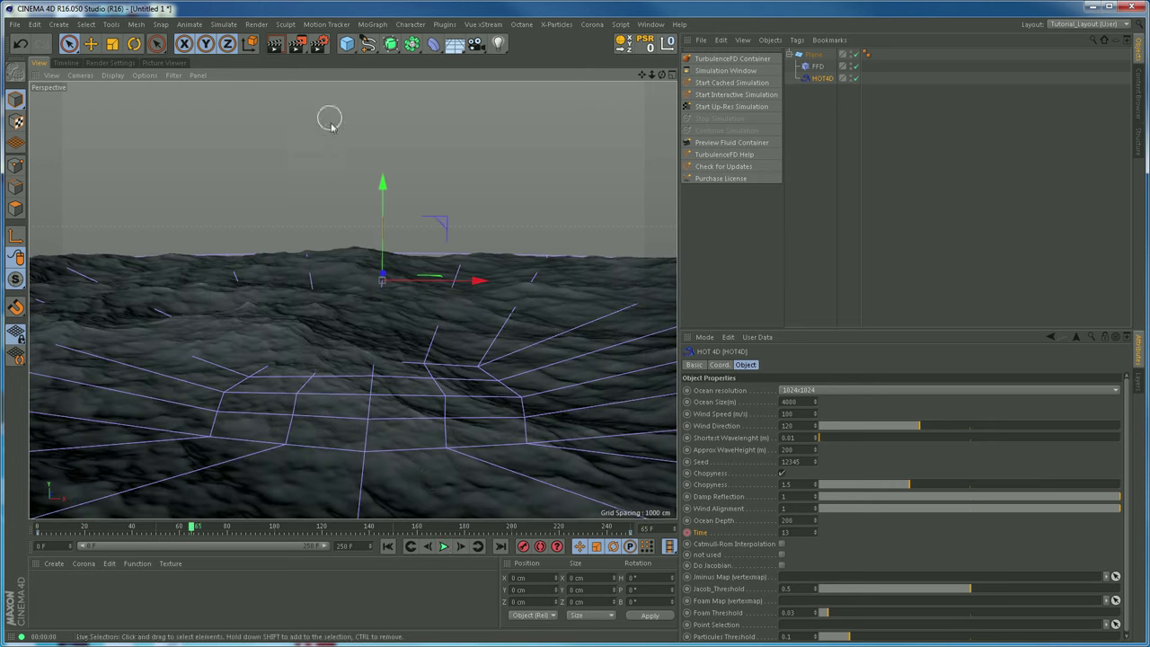
key("ctrl+r")
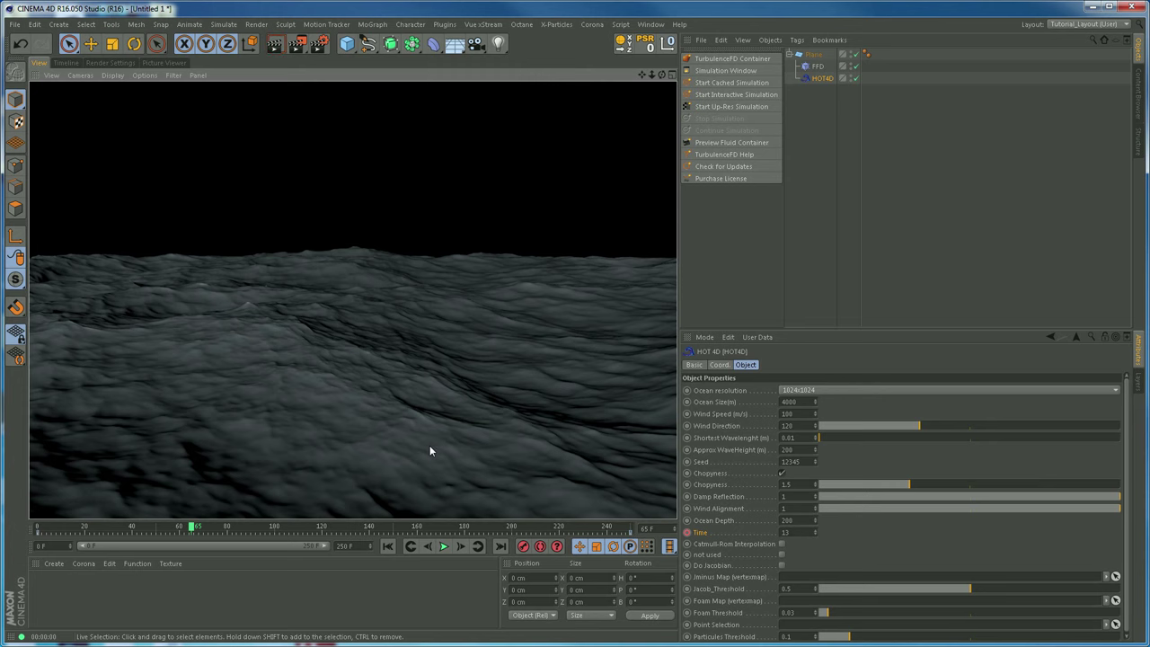
Set Choppyness to 2.3 at 2048x2048 resolution and render the rougher ocean.
left_click(799, 390)
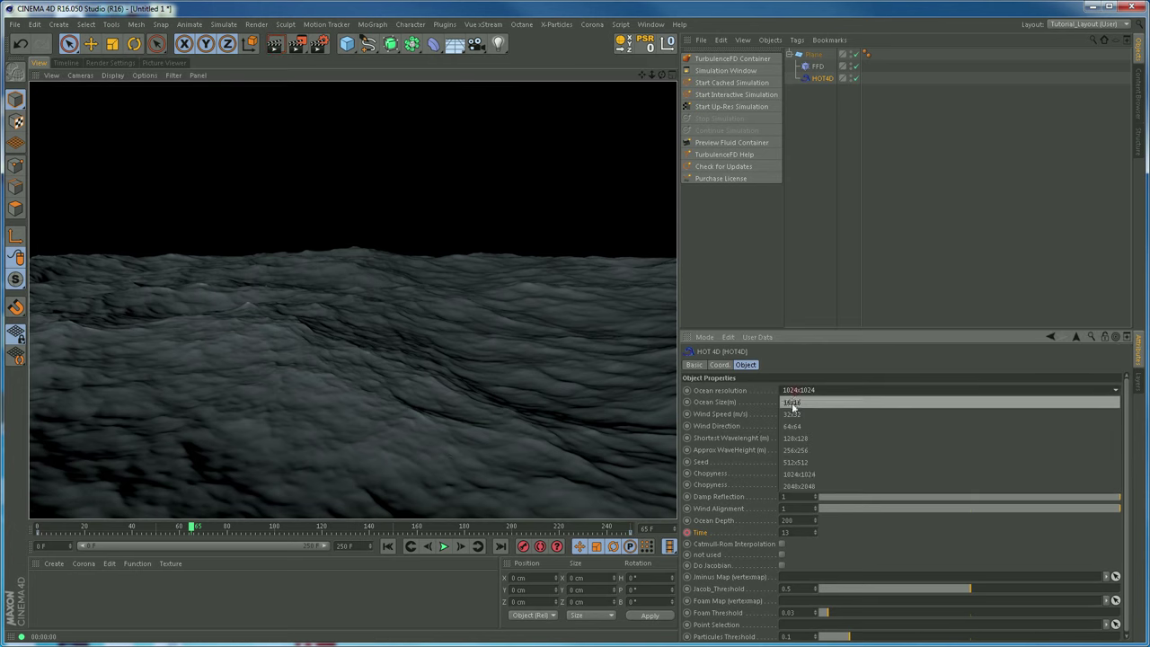
left_click(784, 489)
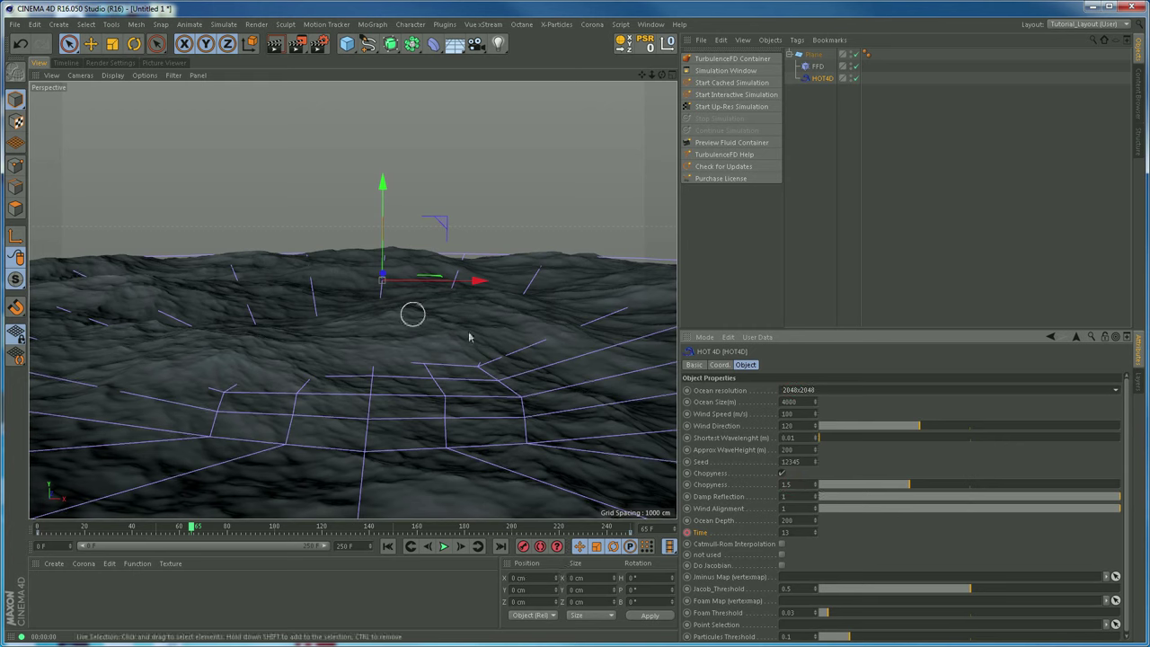
left_click(816, 391)
left_click(797, 437)
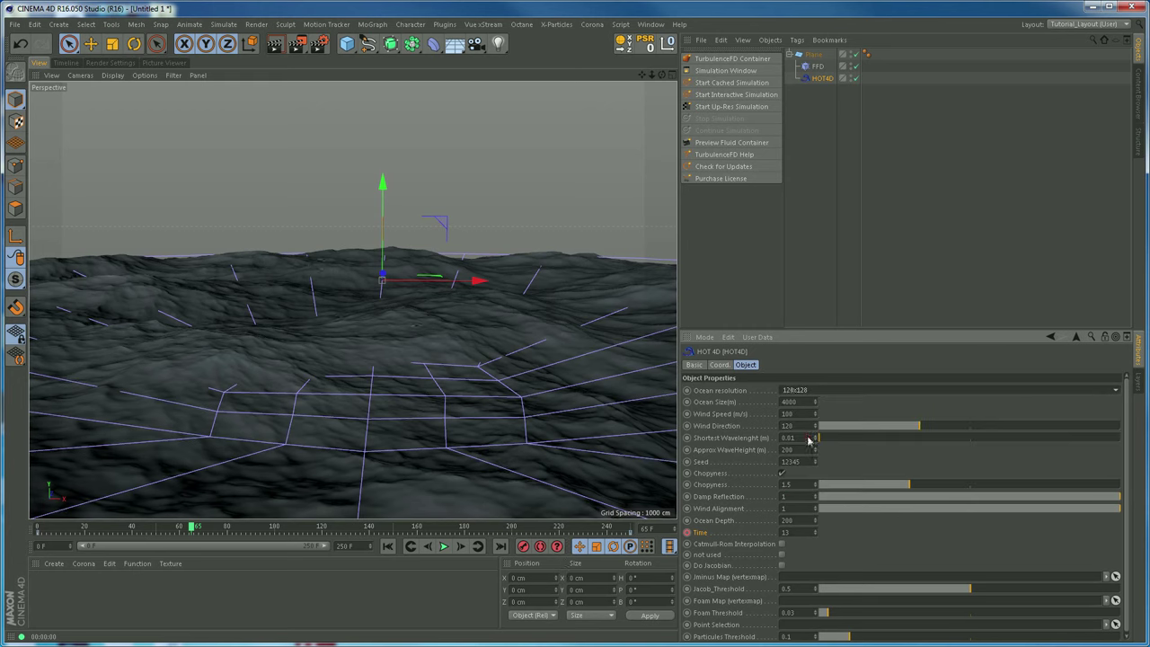
left_click_drag(916, 486, 960, 491)
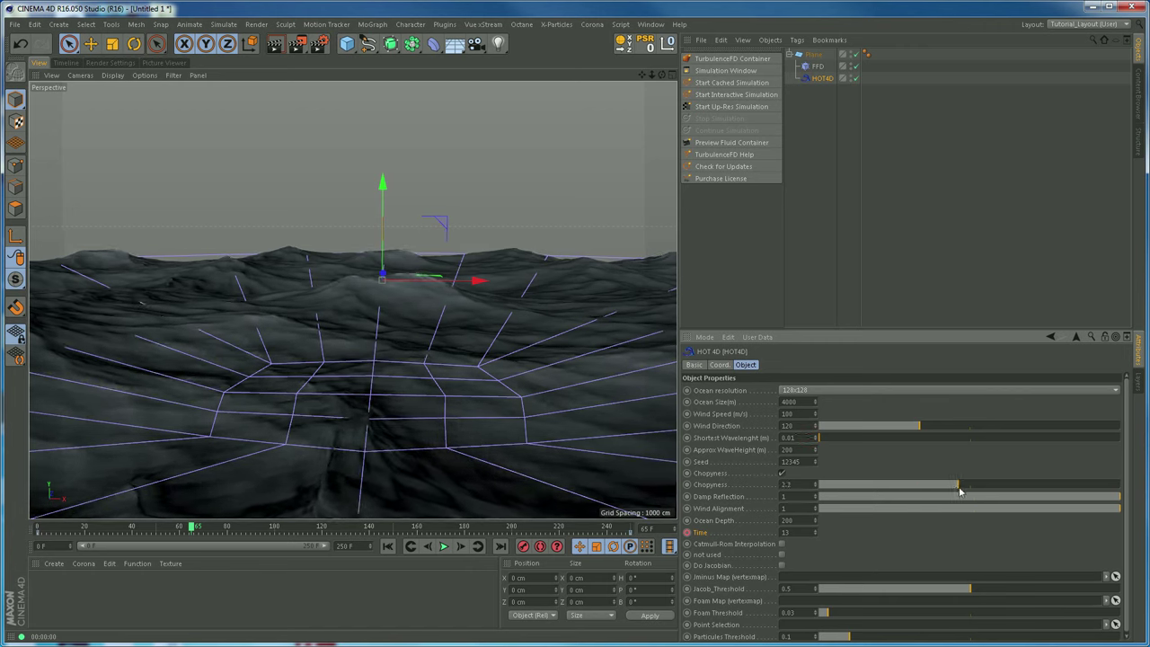
left_click(802, 390)
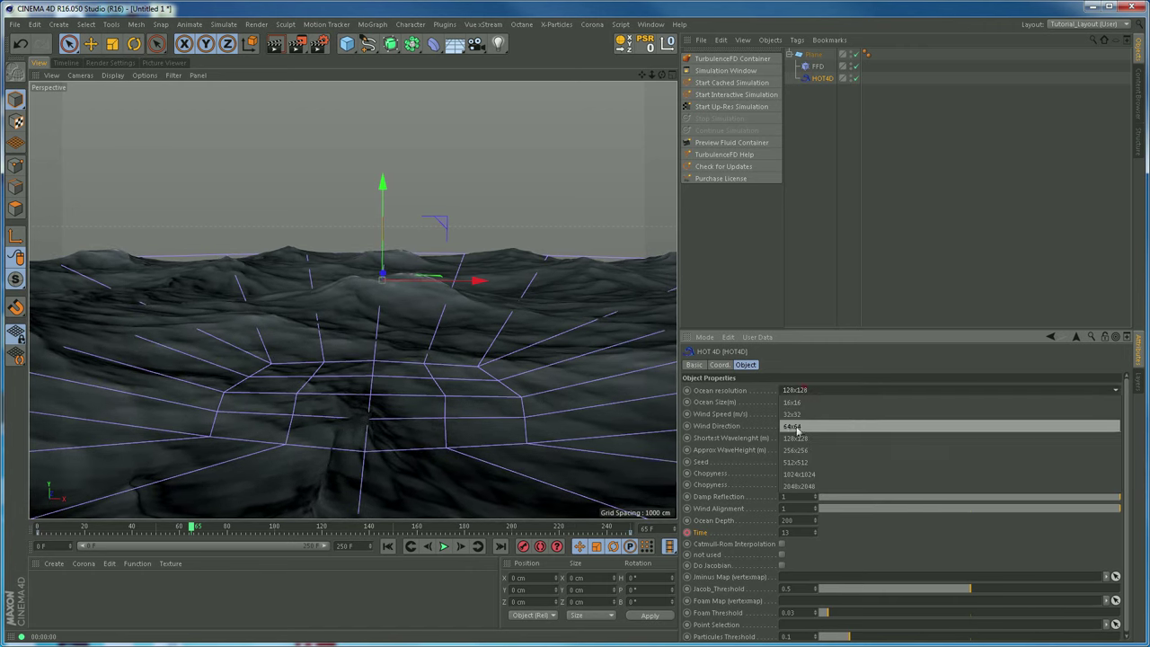
left_click(797, 478)
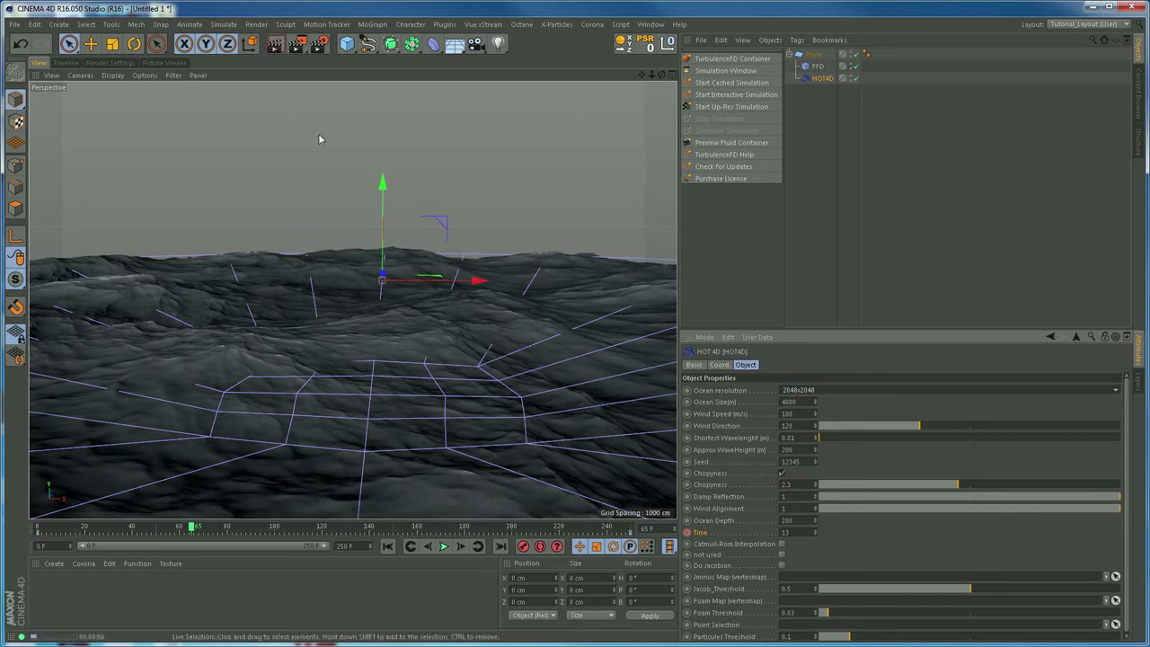
key("ctrl+r")
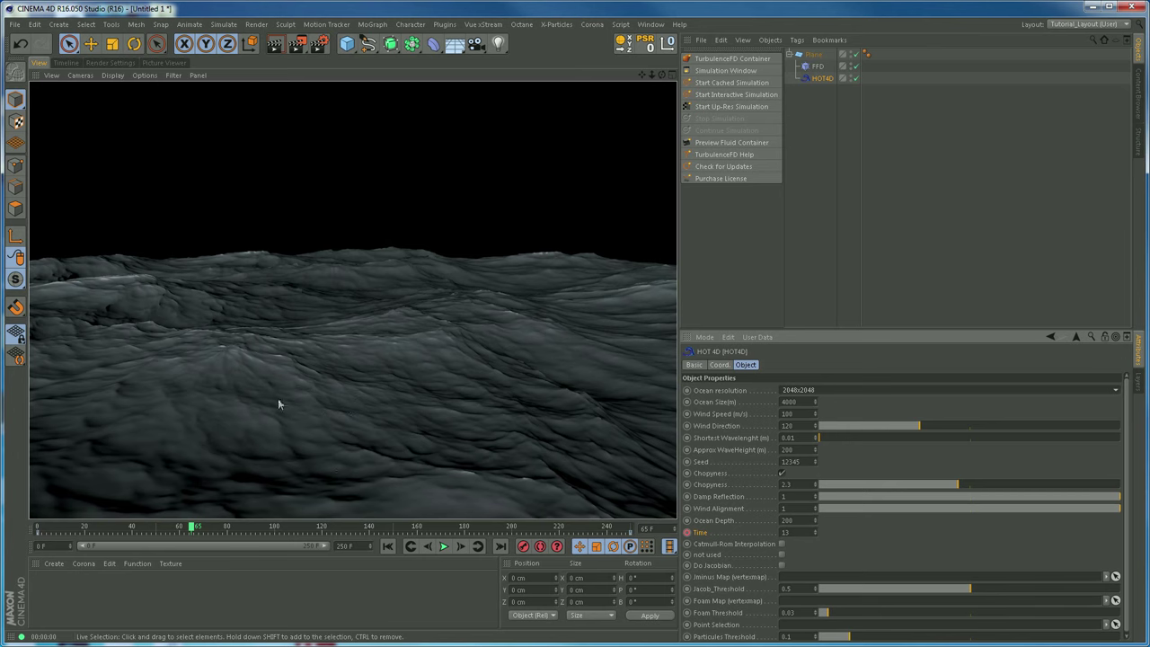
Try Gouraud Shading (Lines) on the plane, then deselect and settle on plain Gouraud Shading.
left_click(378, 373)
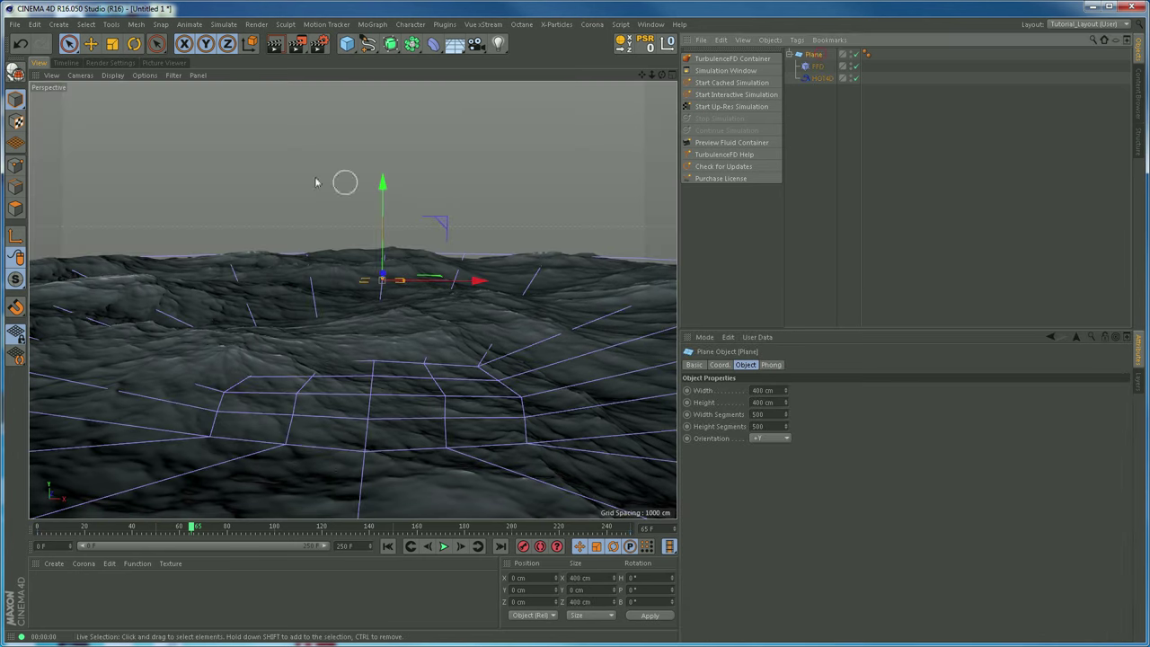
left_click(111, 75)
left_click(126, 108)
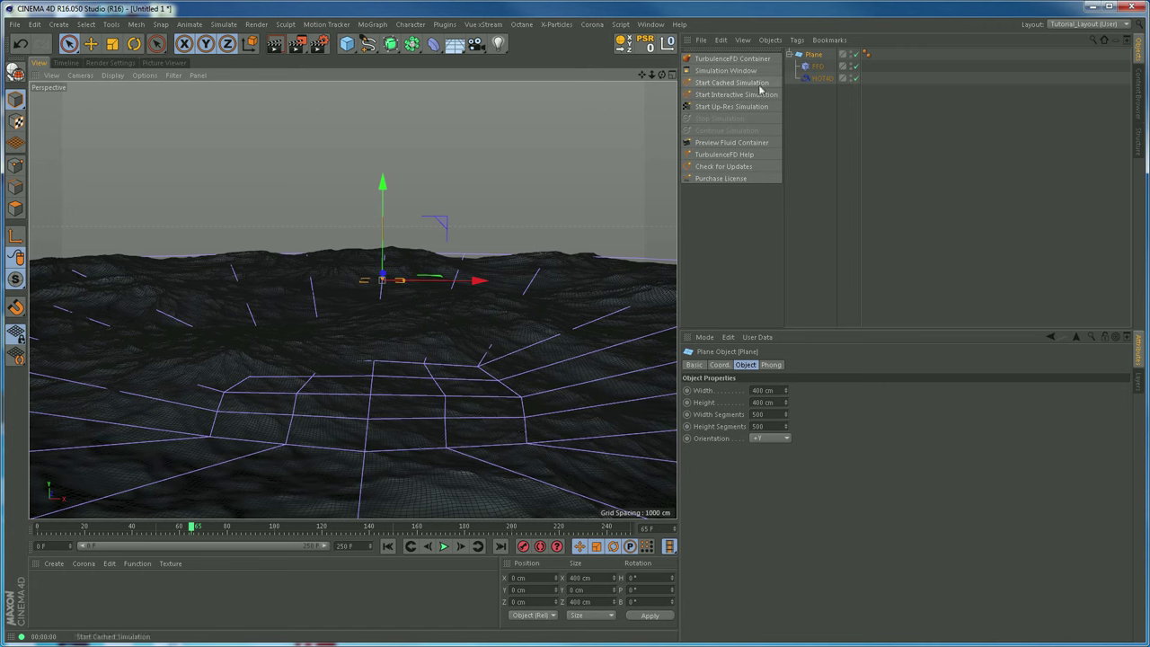
left_click(818, 99)
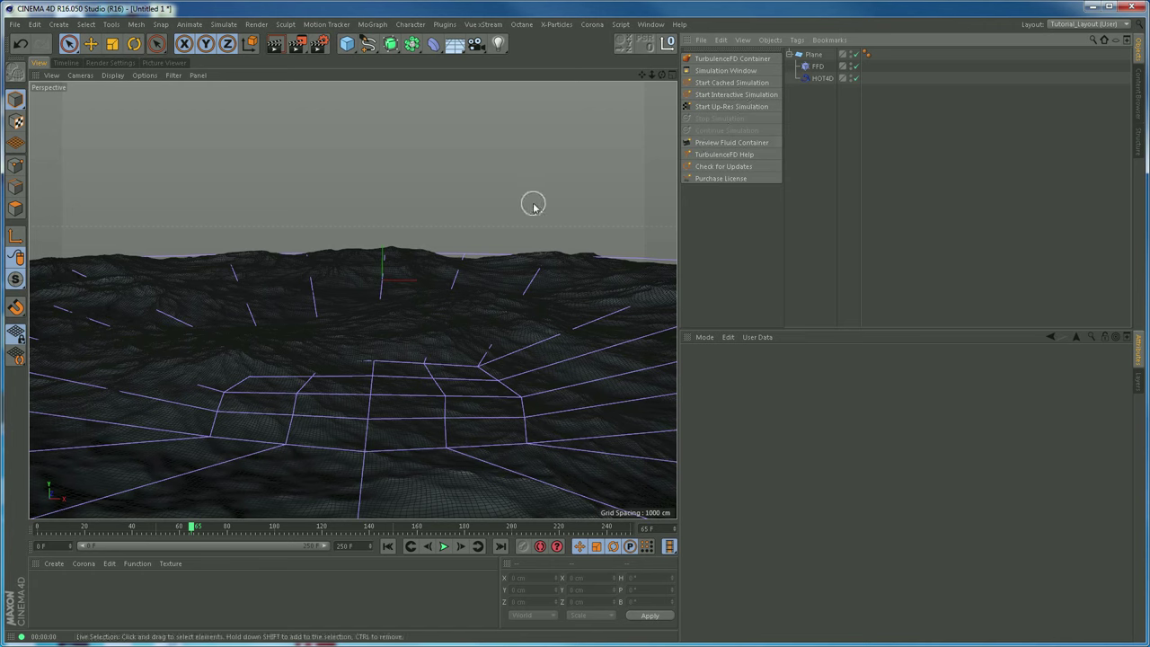
left_click(112, 76)
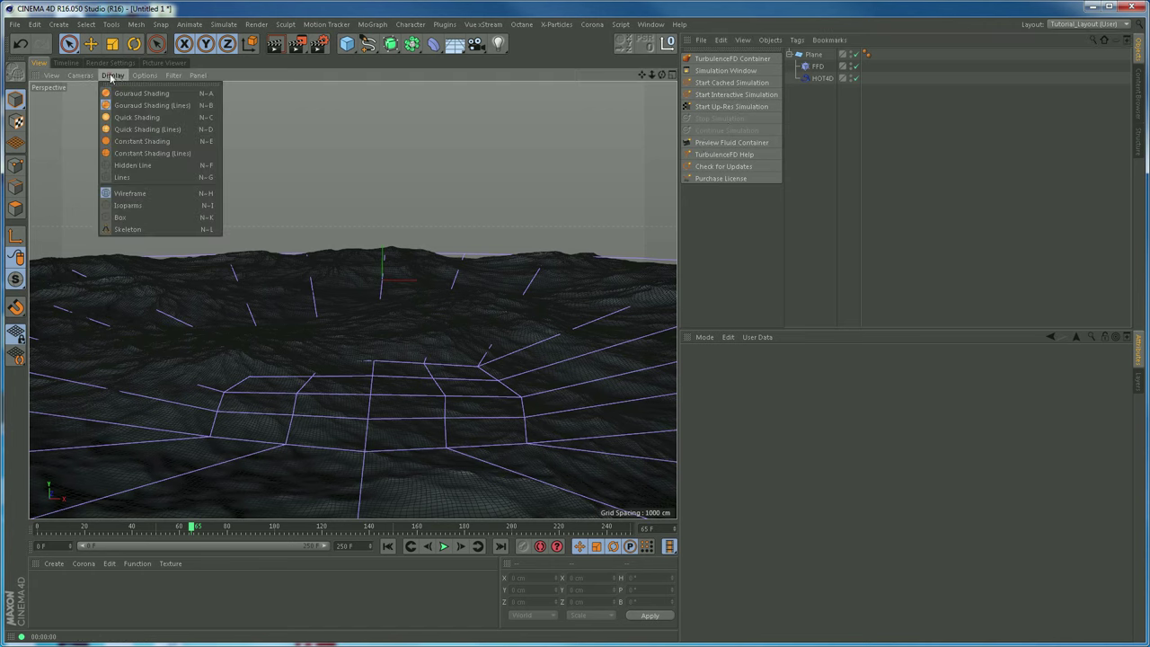
left_click(126, 95)
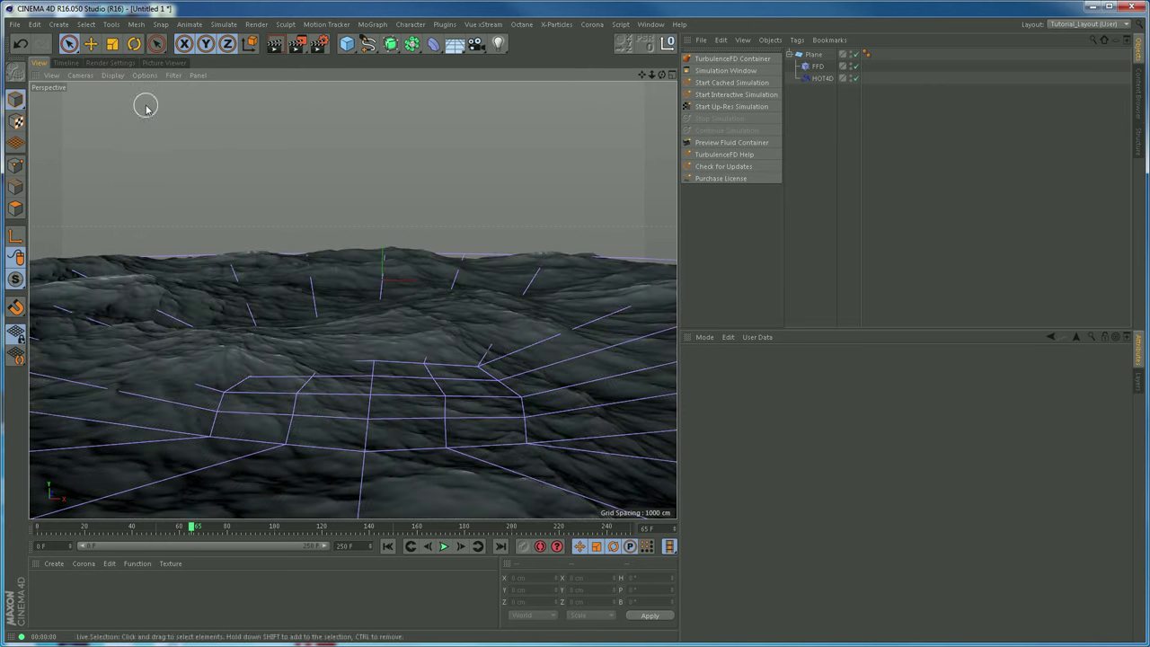
Create material Mat with its Color channel off and Default Specular disabled.
double_click(54, 587)
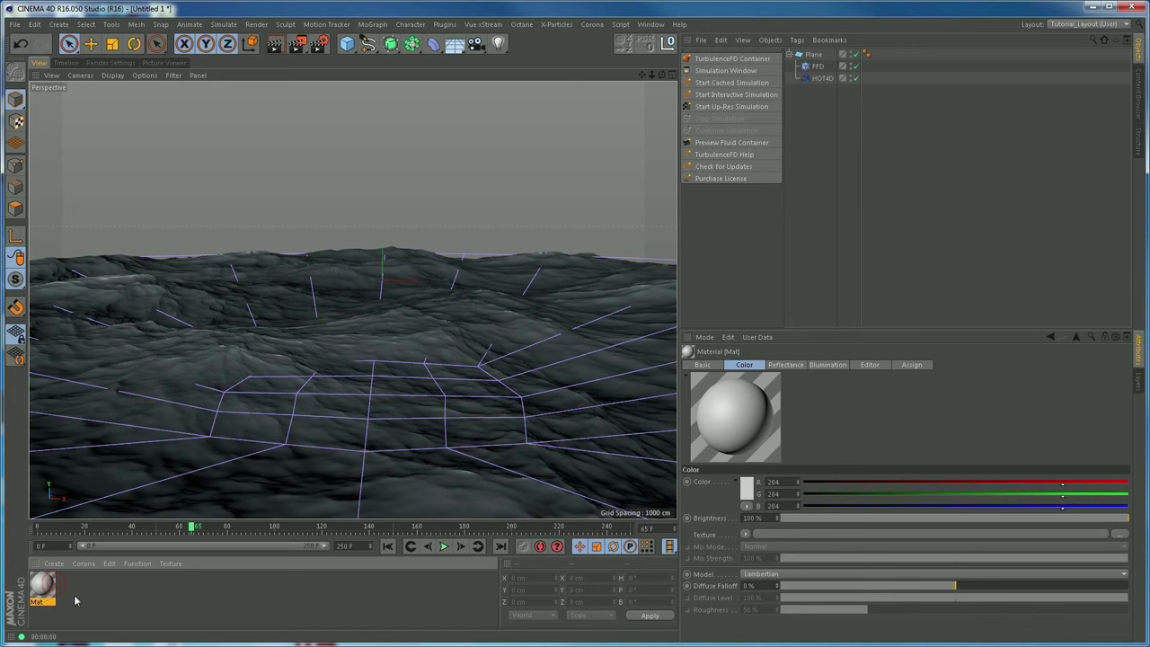
double_click(43, 588)
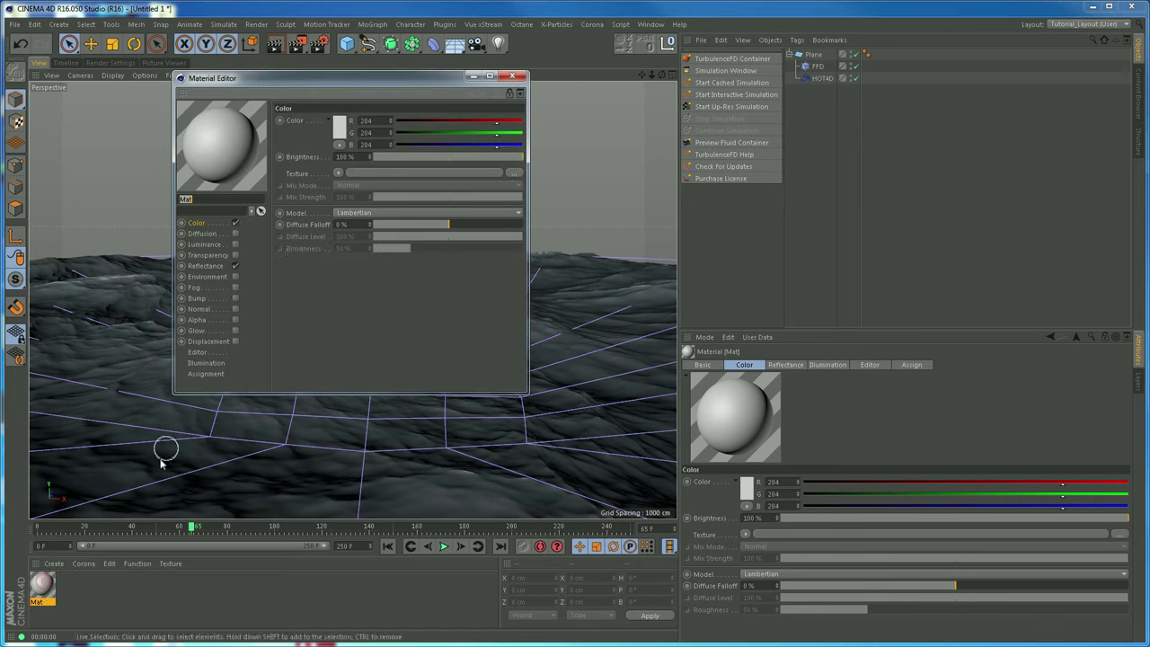
left_click_drag(307, 83, 820, 163)
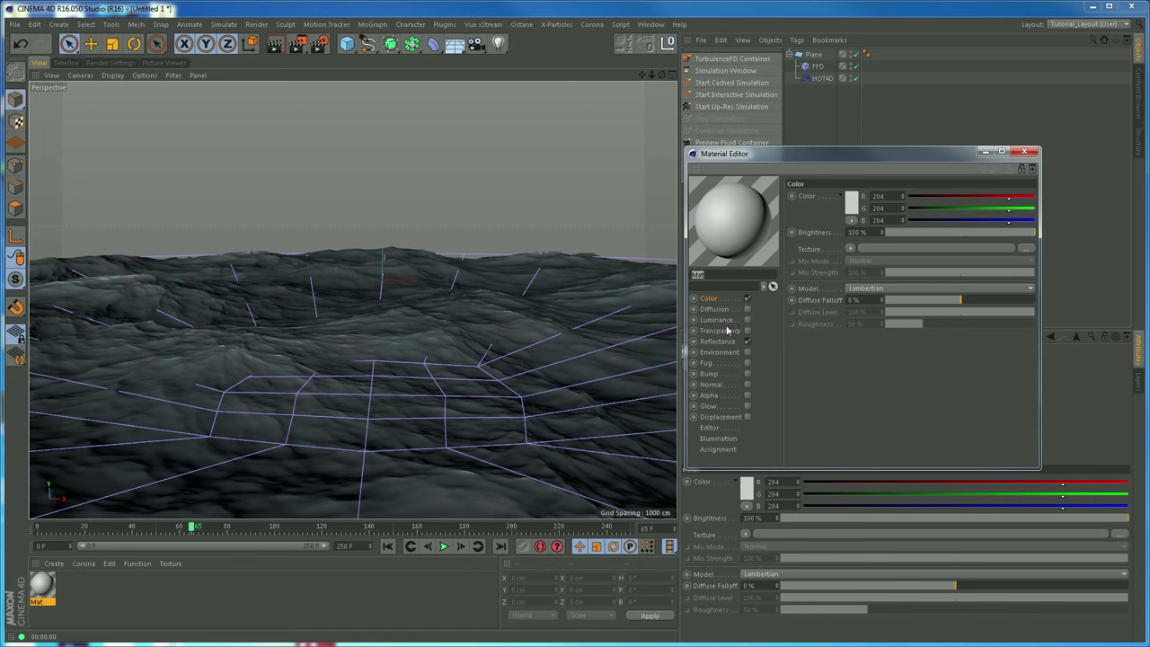
left_click(747, 298)
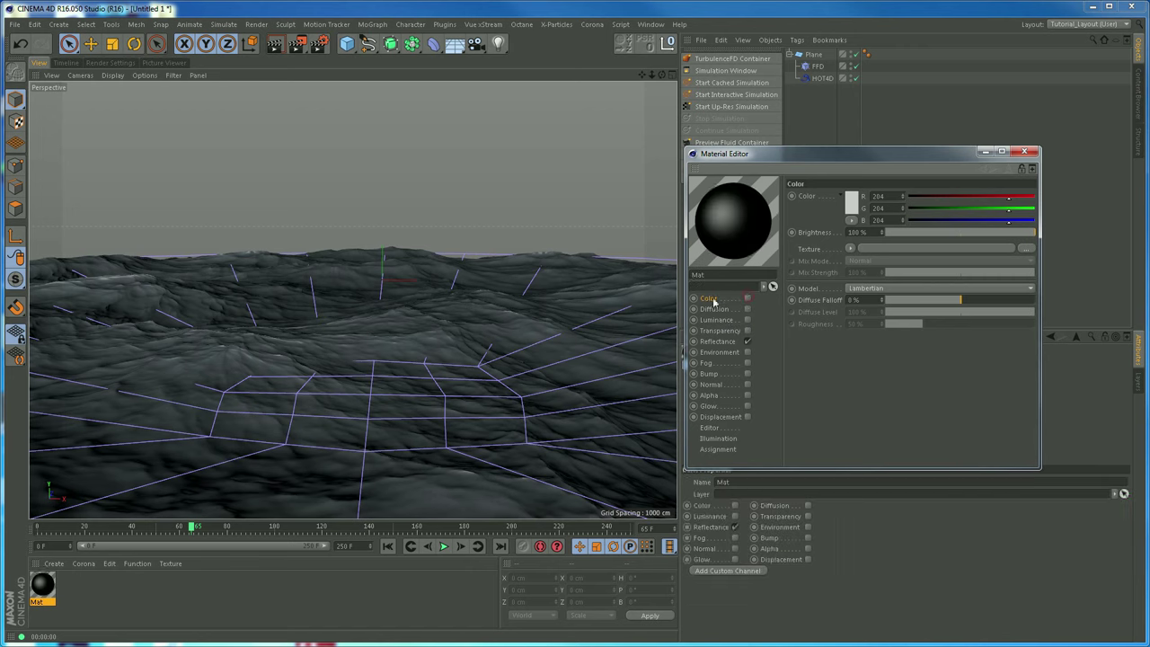
left_click(718, 341)
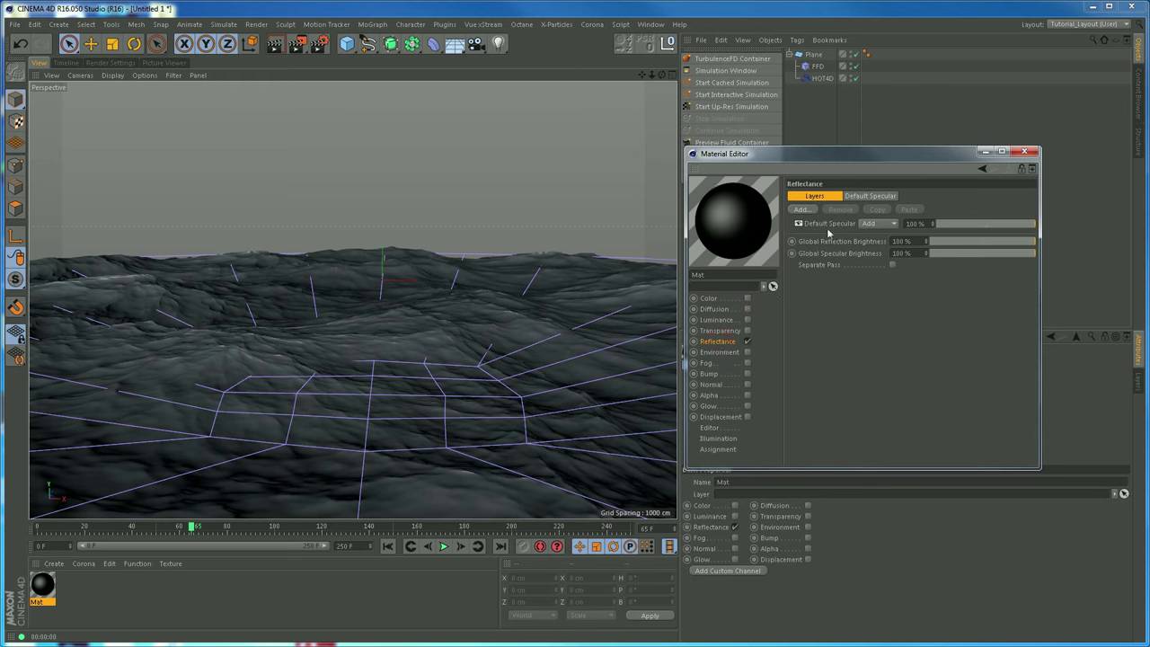
left_click(799, 223)
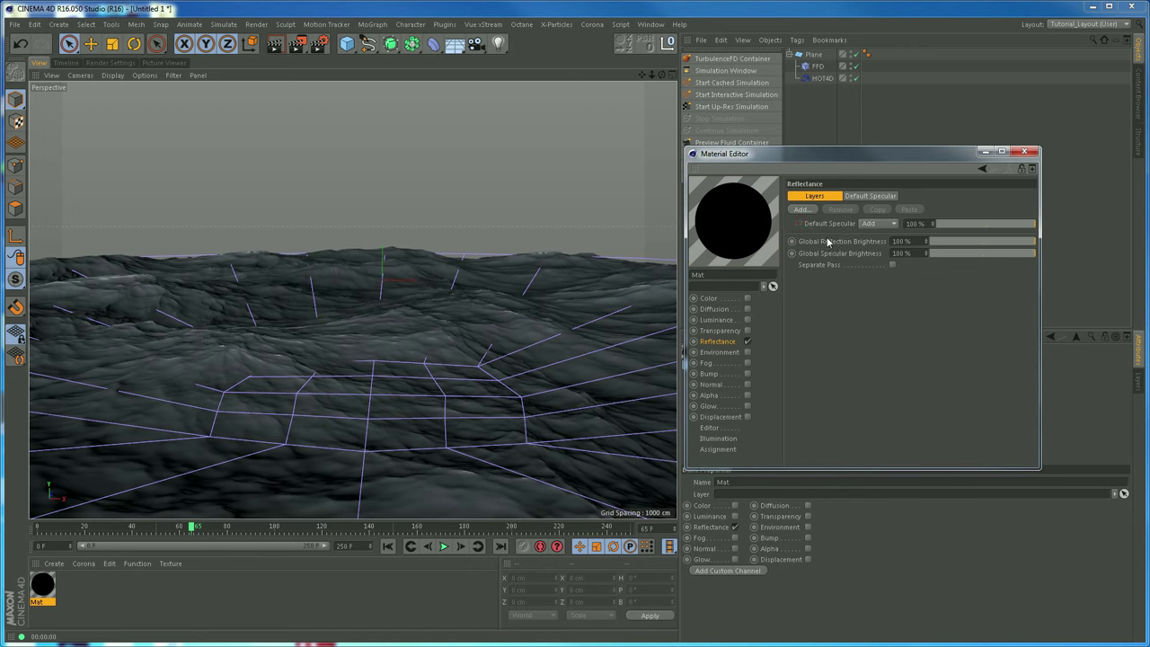
Add a Beckmann reflection layer with Dielectric Fresnel using the Water preset (IOR 1.333).
left_click(800, 210)
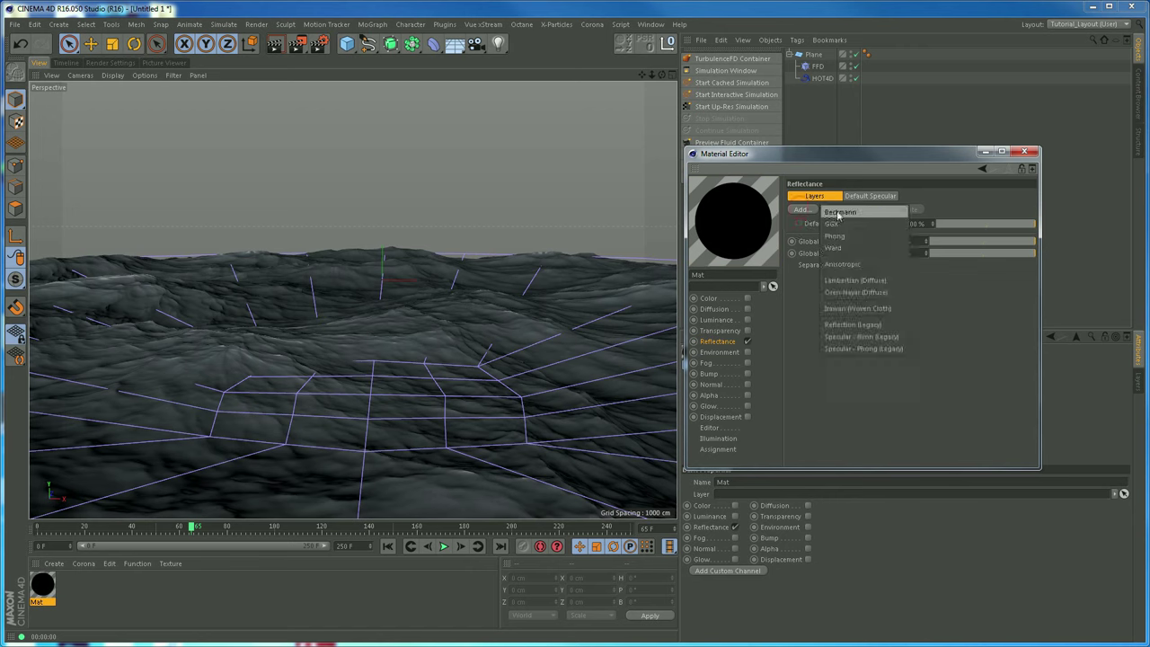
left_click(840, 221)
left_click_drag(1033, 296, 1034, 395)
left_click(798, 452)
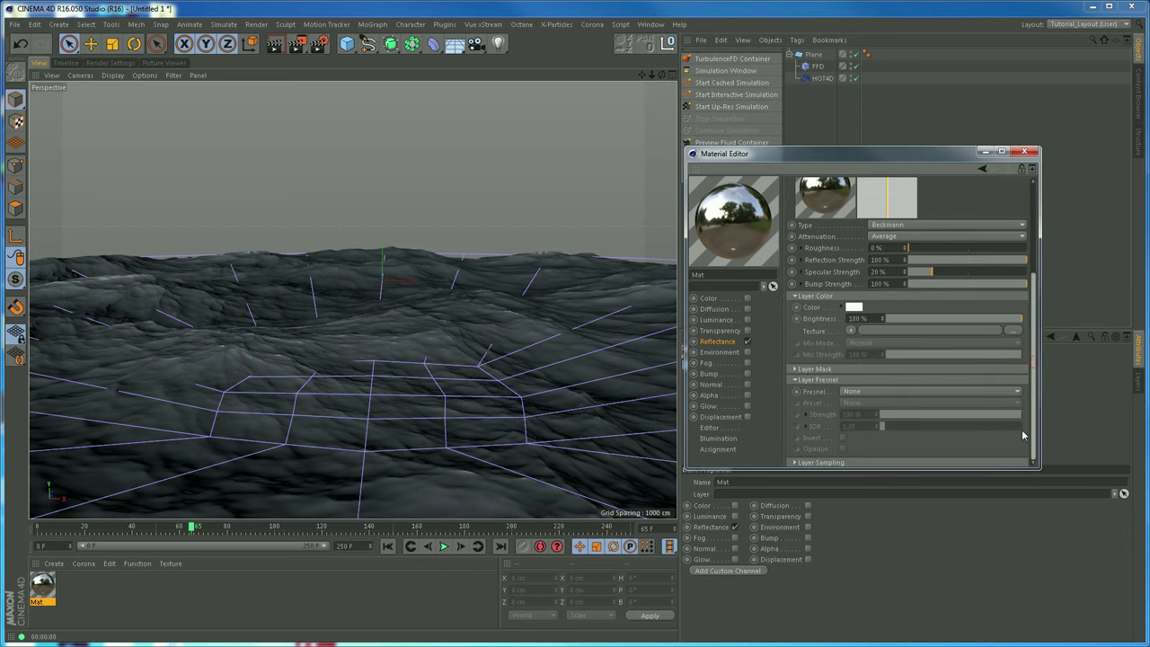
left_click(857, 393)
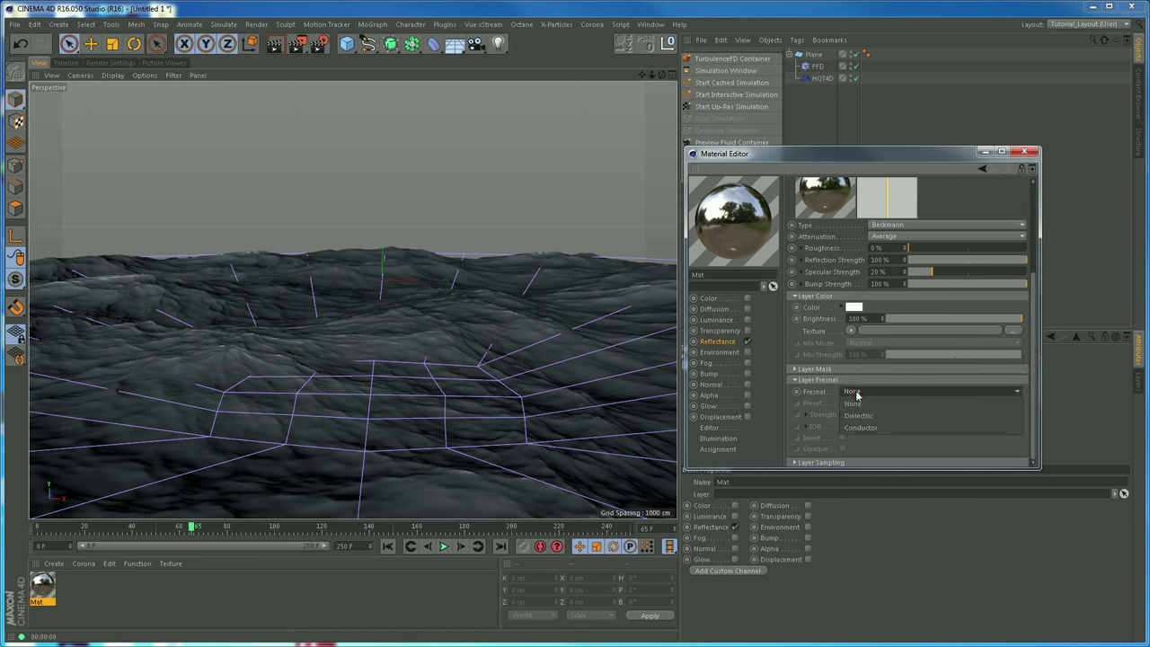
left_click(865, 417)
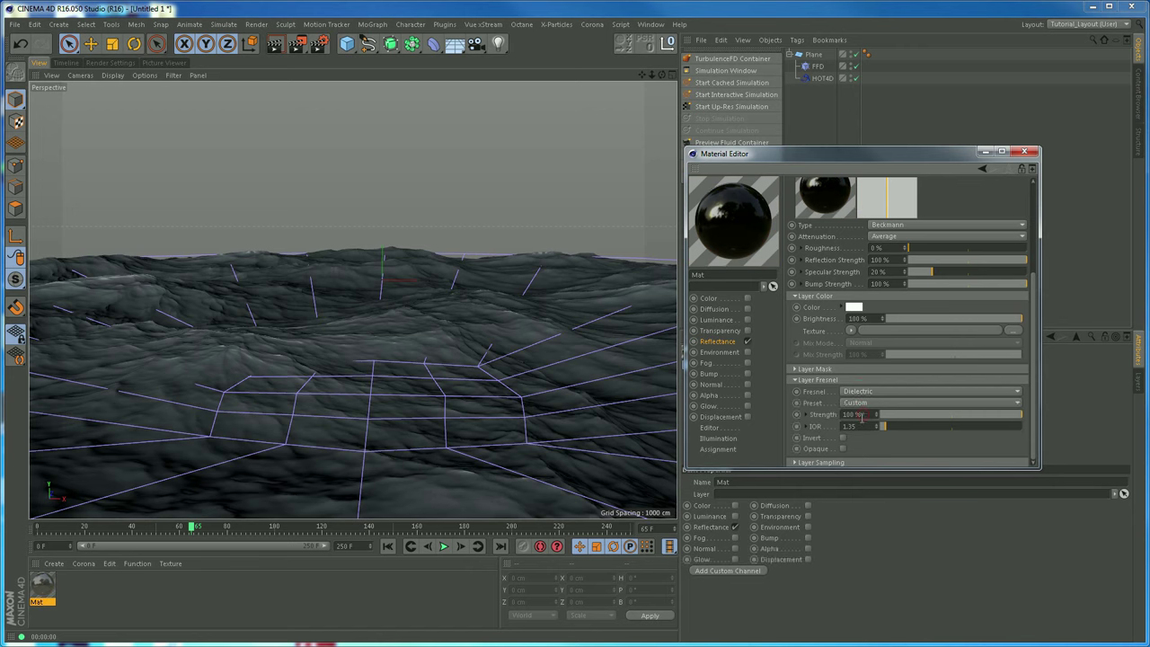
left_click(867, 406)
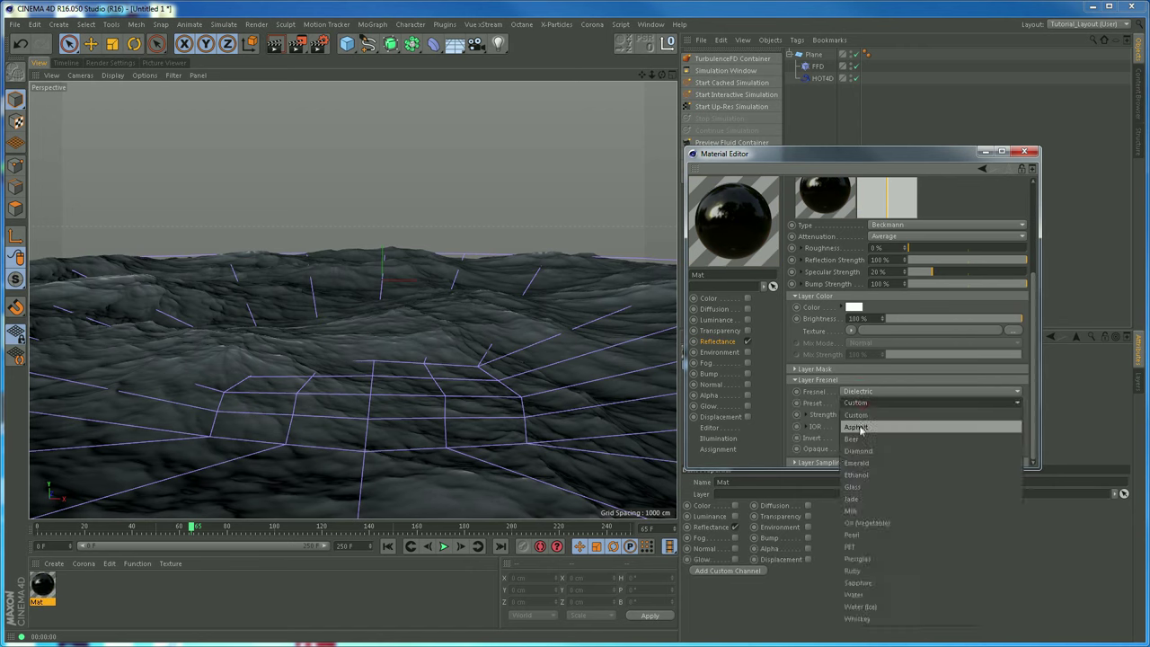
left_click(863, 595)
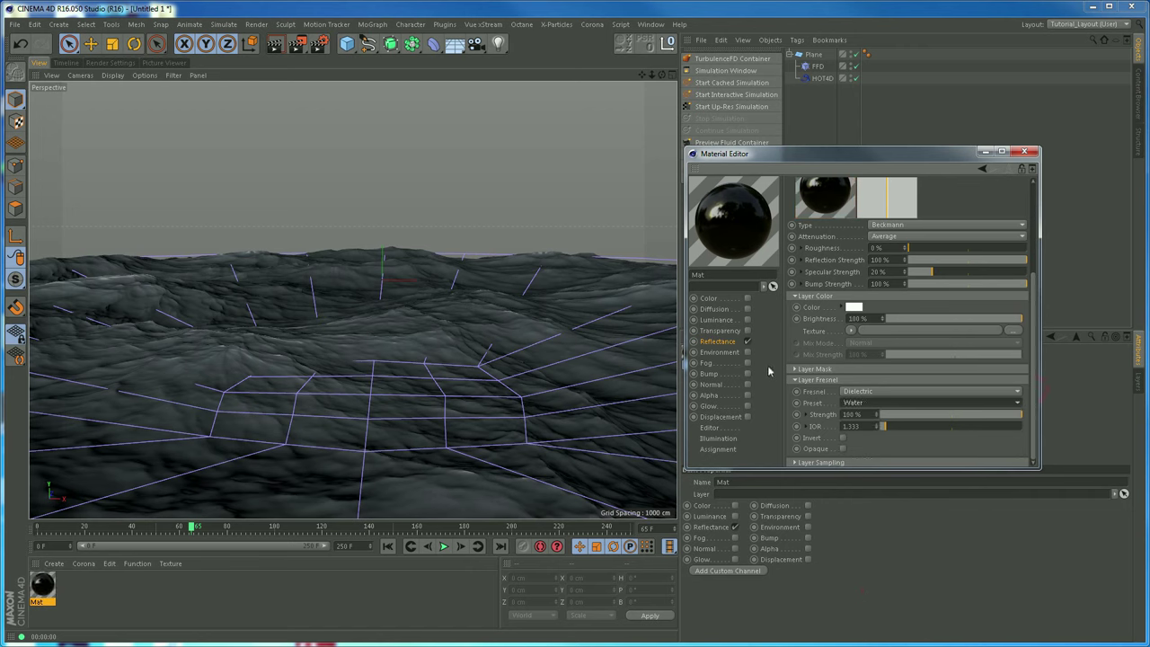
left_click(793, 380)
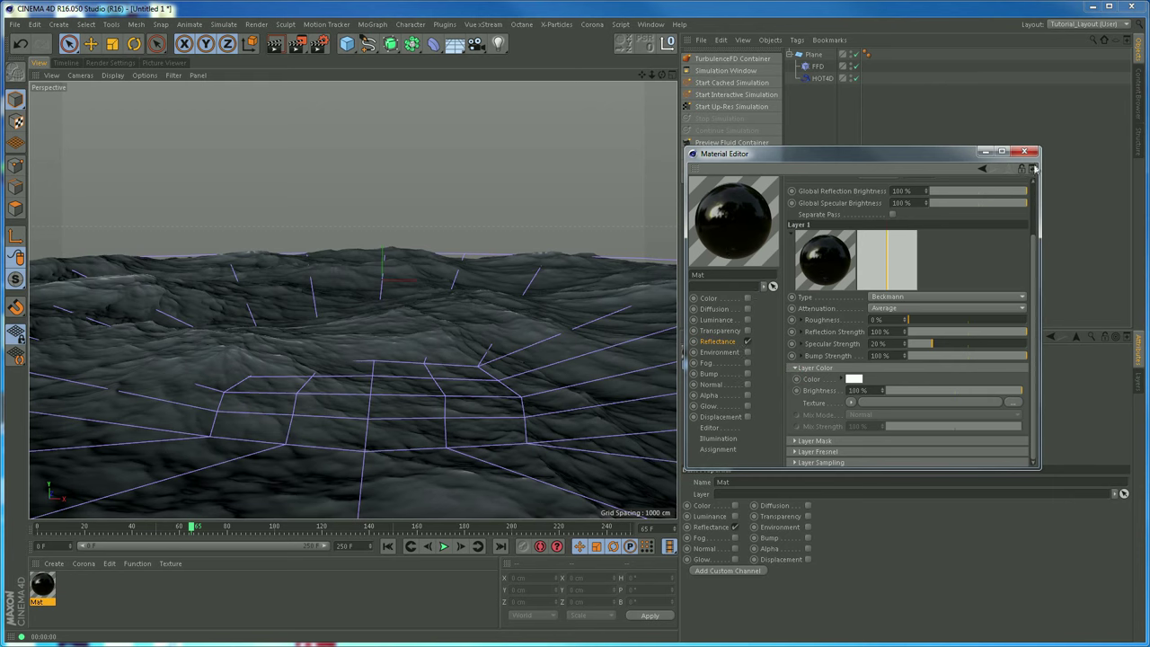
Apply Mat to the ocean plane and add a Sky object to the scene.
left_click(1033, 151)
left_click_drag(39, 593, 834, 76)
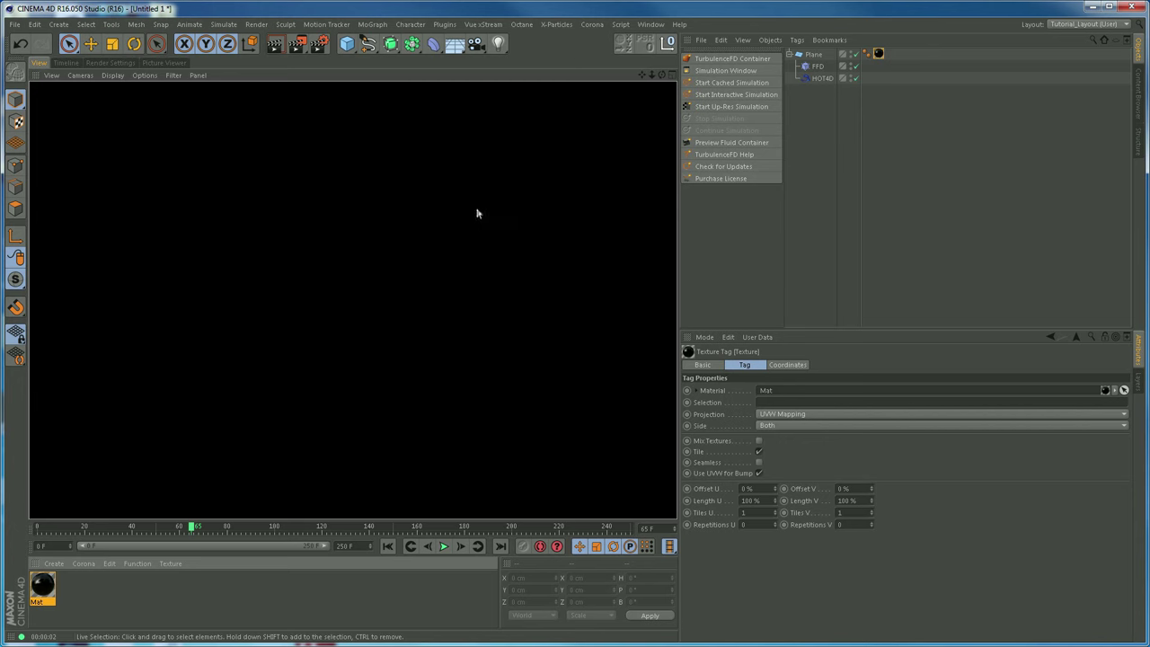
left_click_drag(453, 45, 479, 83)
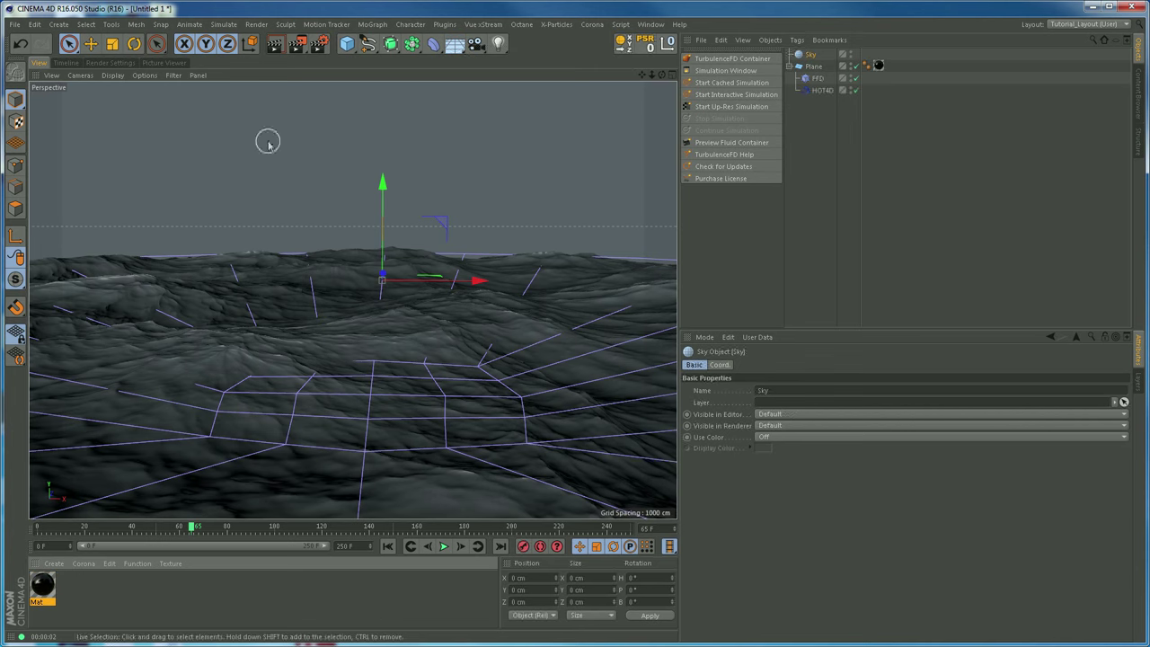
Create a second material, Mat.1, and show its Color channel settings.
double_click(65, 591)
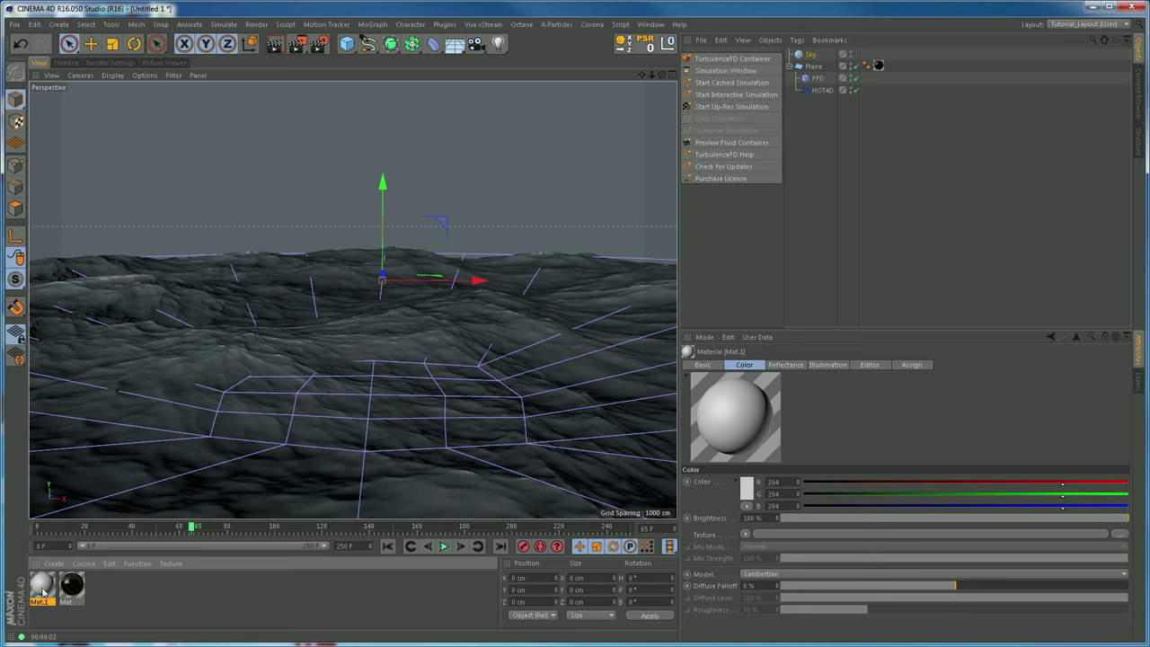
double_click(42, 588)
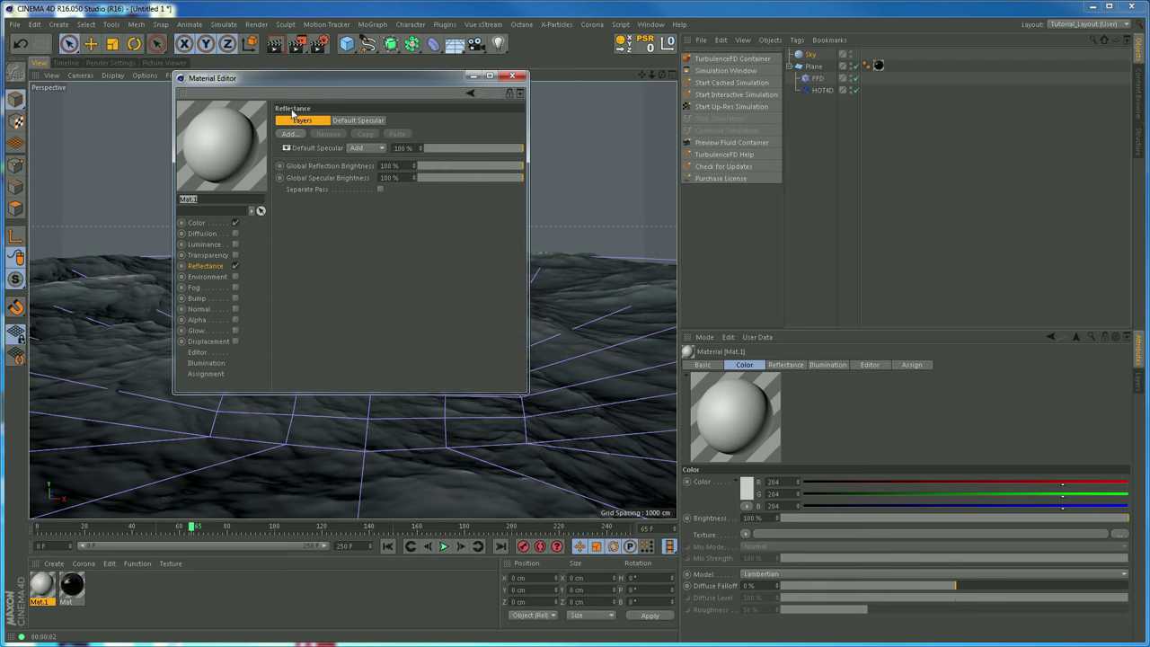
left_click_drag(306, 81, 824, 169)
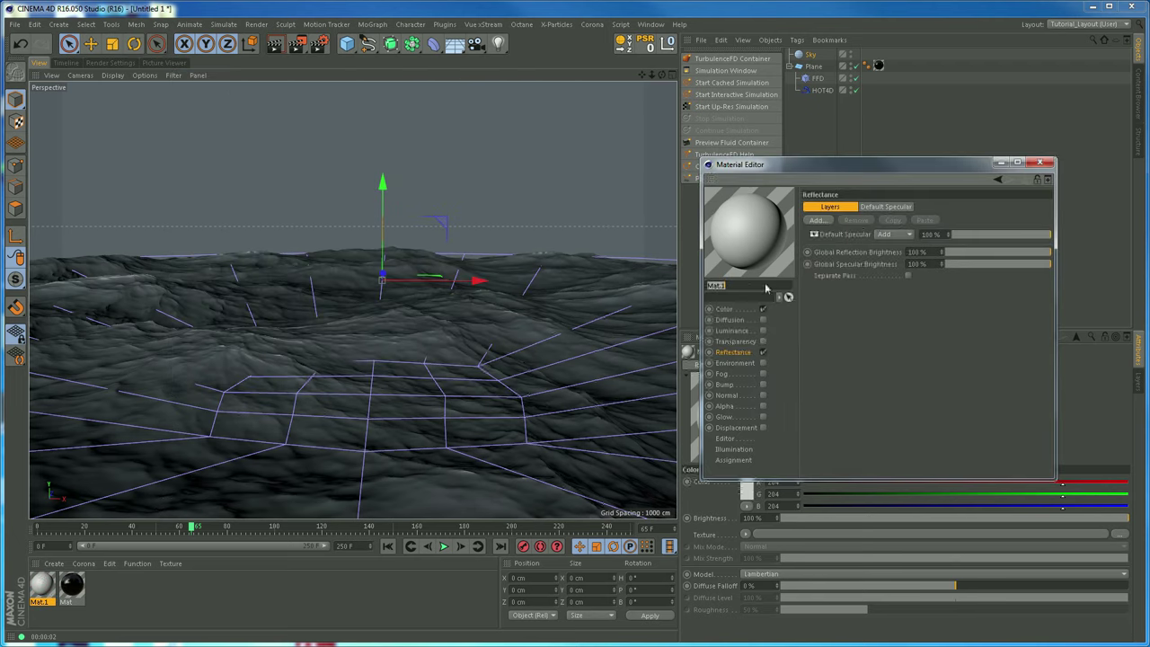
left_click(725, 311)
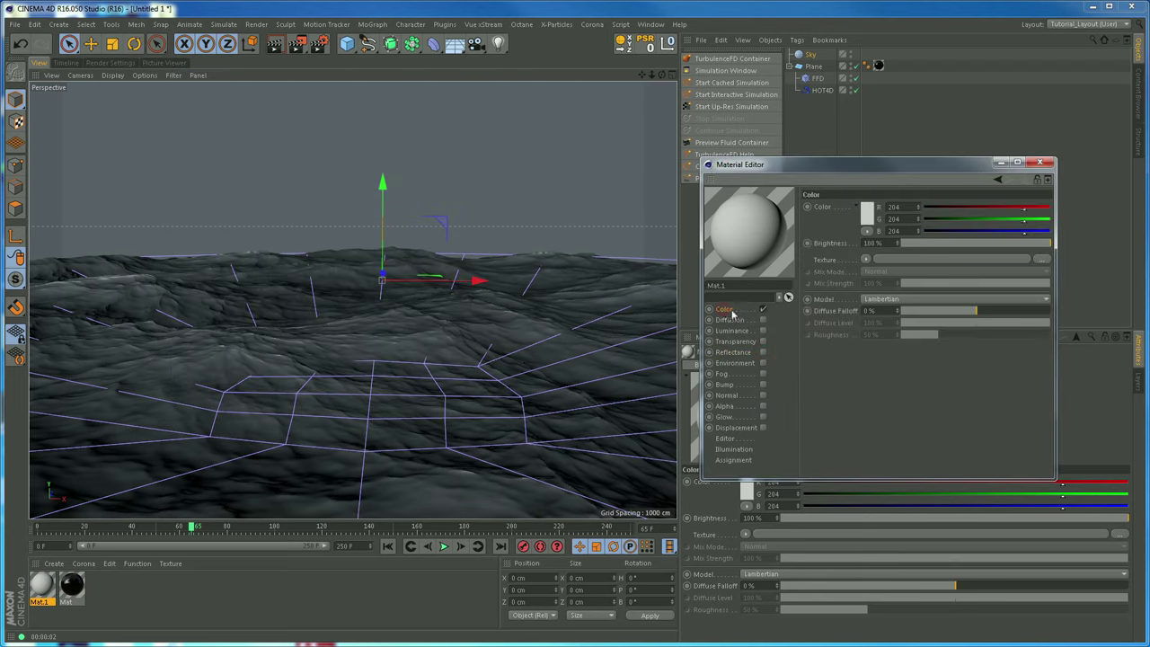
Load Sunset_02v2_fullsize.hdr as Mat.1's colour texture without copying it into the project.
left_click(866, 259)
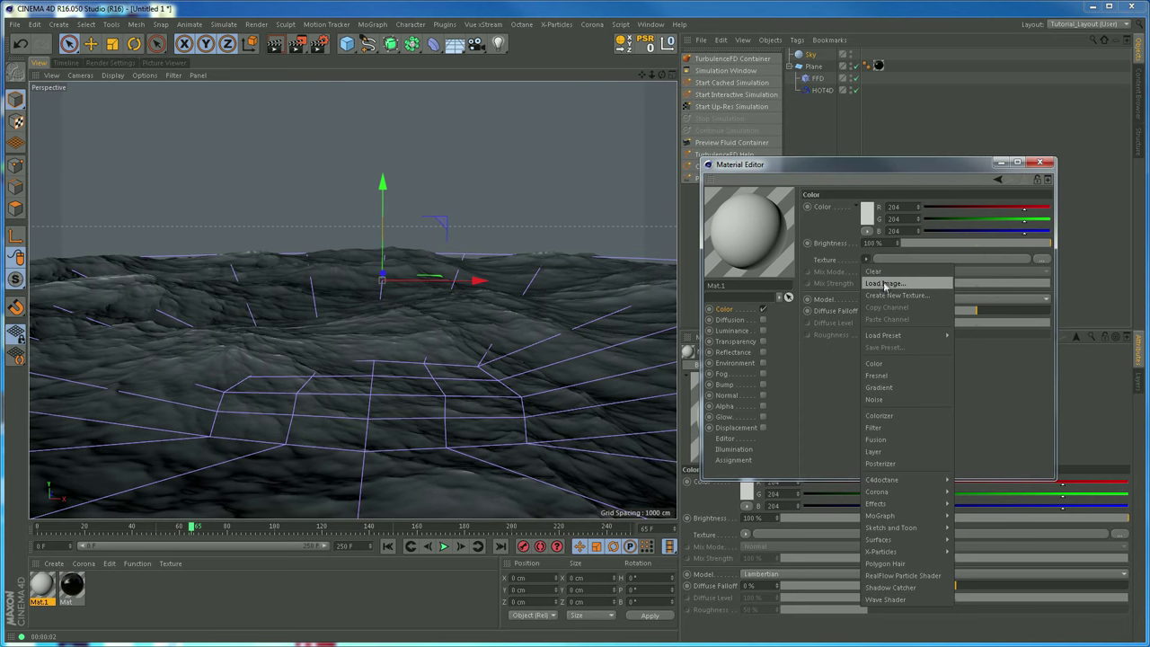
left_click(883, 284)
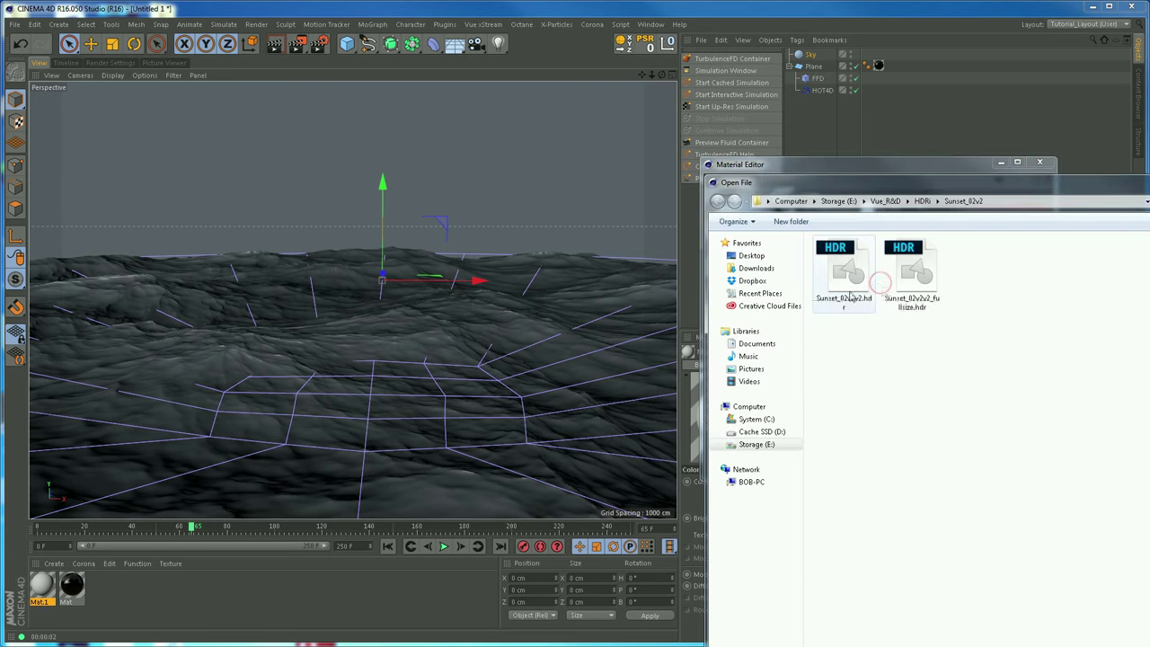
left_click(922, 201)
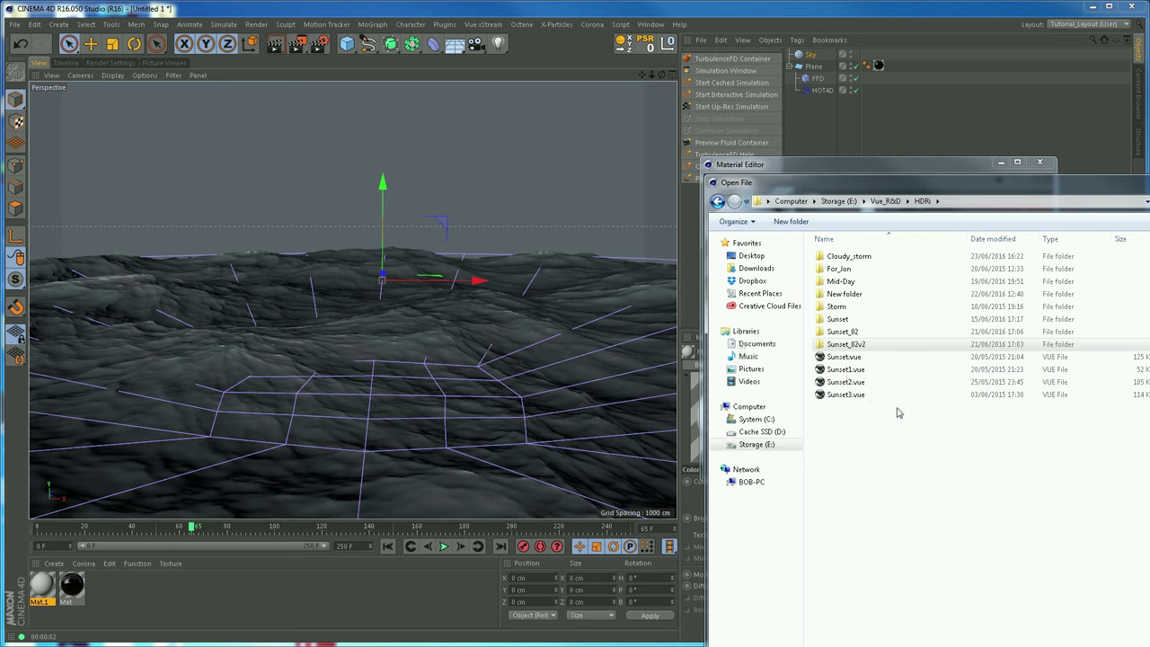
double_click(841, 346)
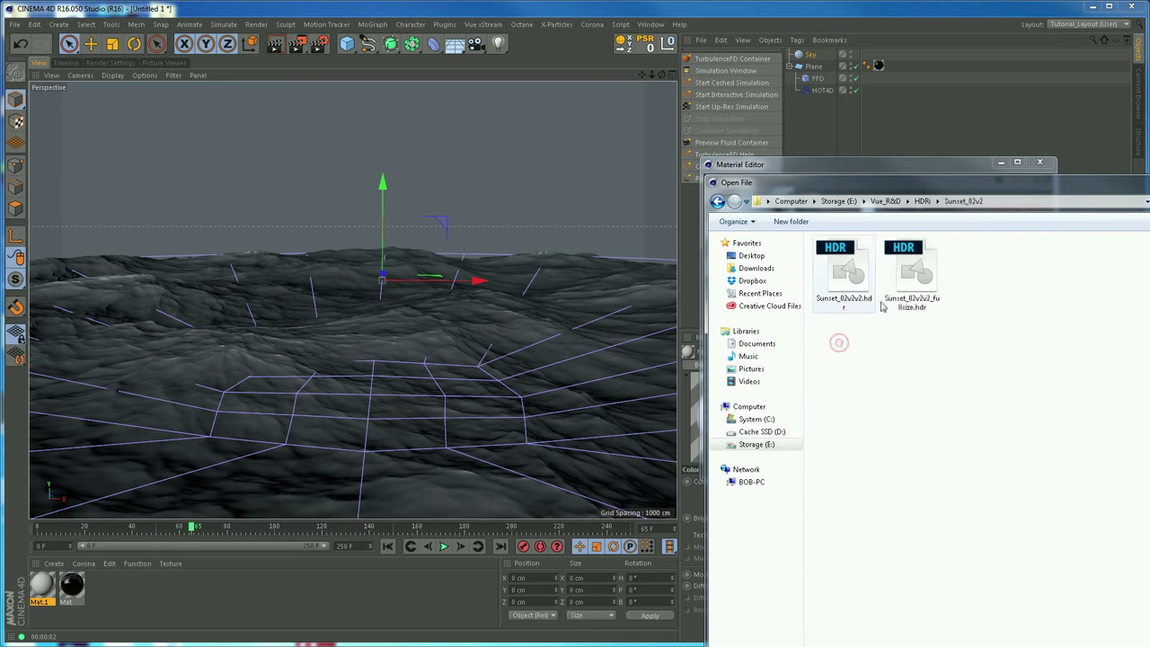
double_click(910, 256)
left_click(828, 482)
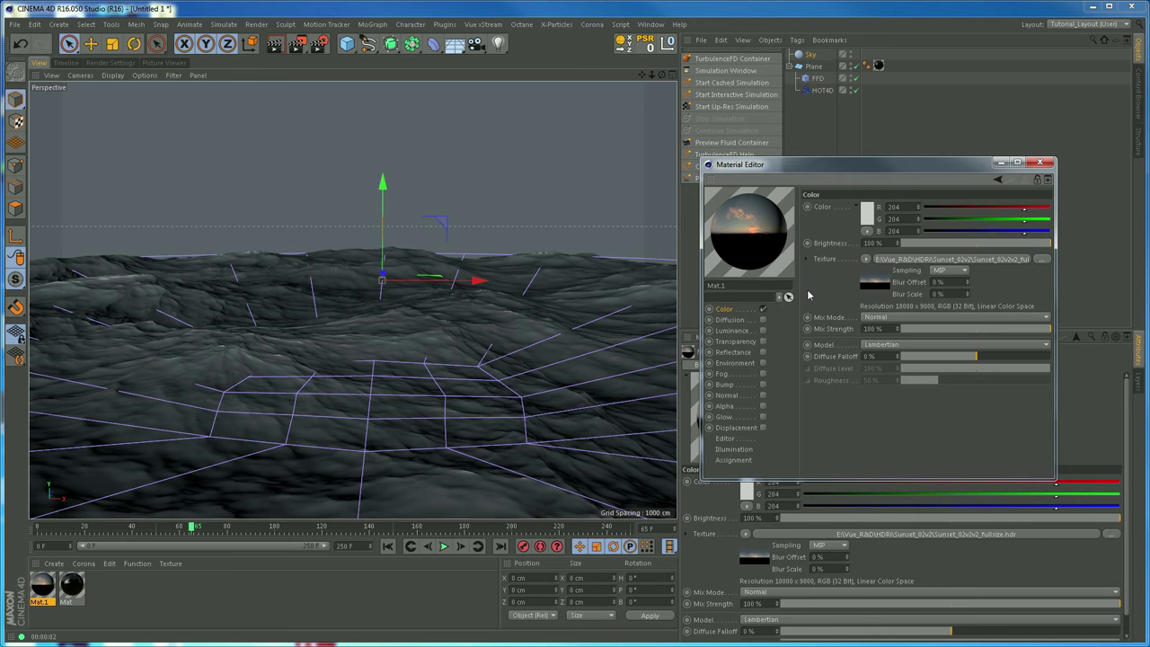
Apply Mat.1 to the Sky object, render to preview the pink sunset, then select Sky.
left_click(1040, 163)
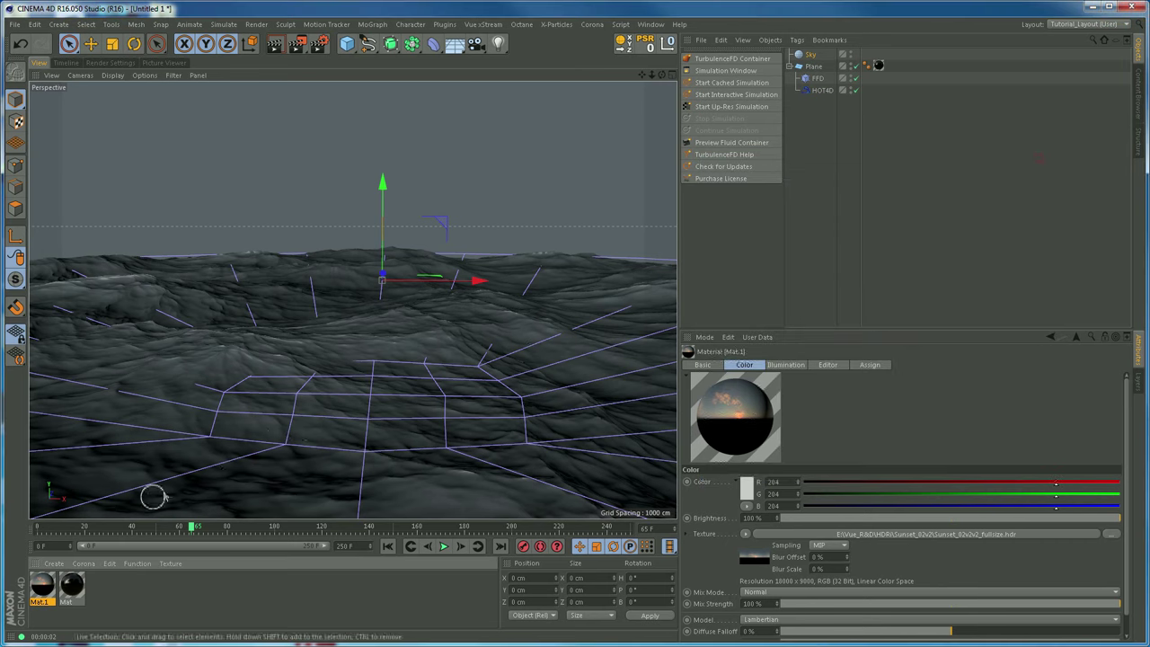
left_click_drag(46, 589, 812, 55)
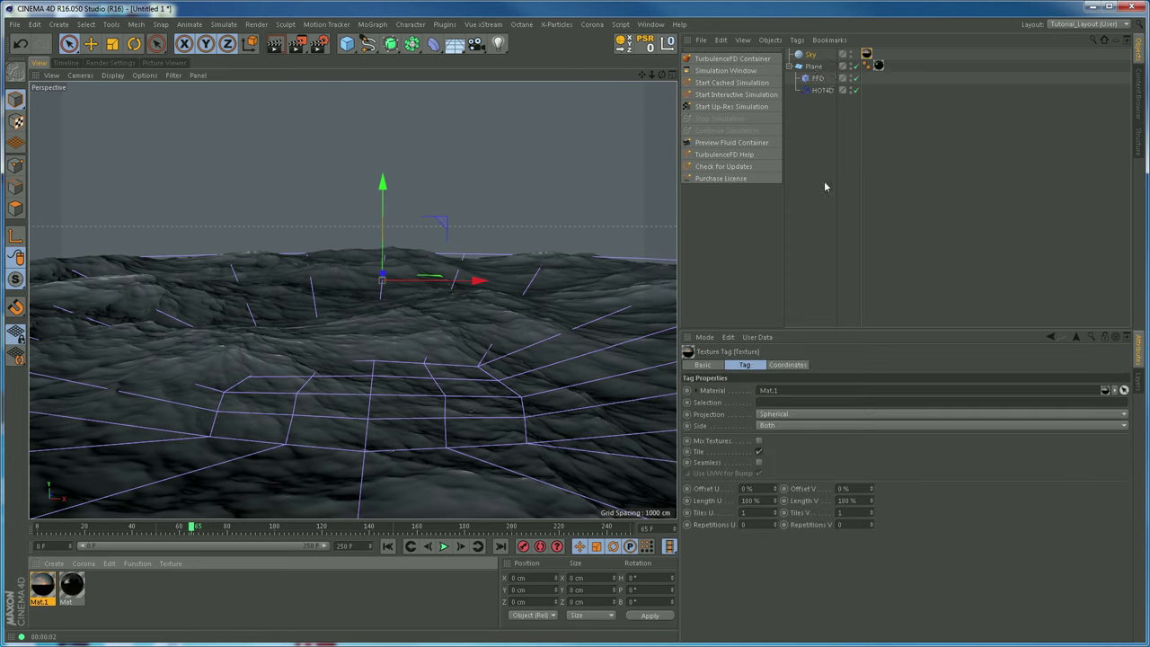
left_click(274, 43)
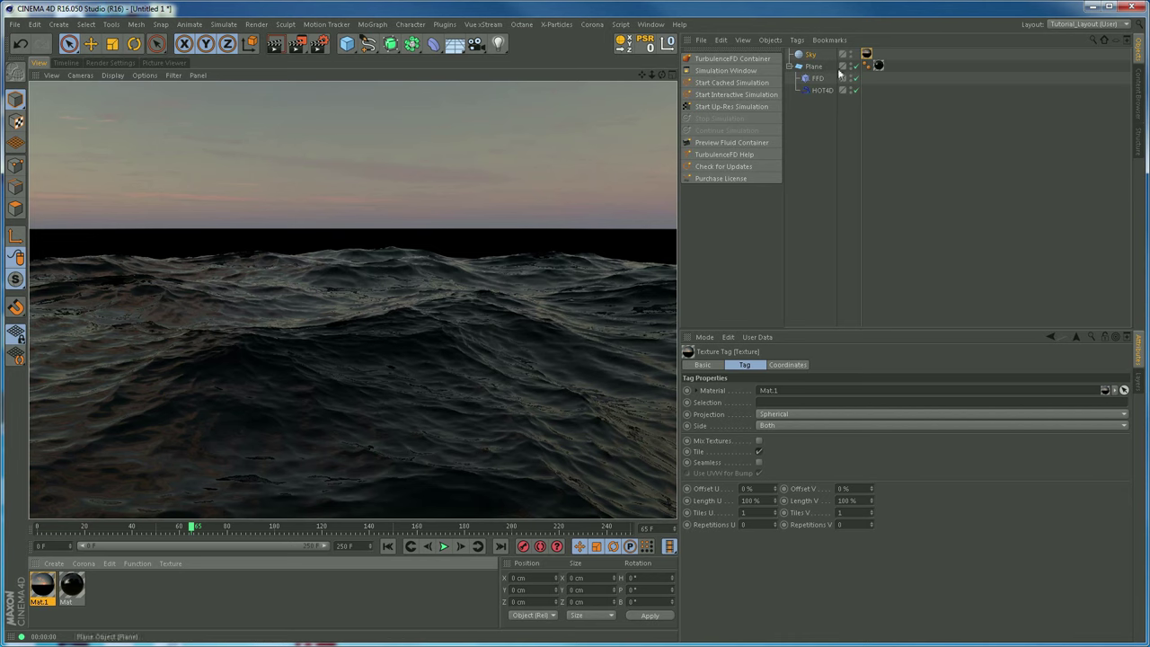
left_click(810, 54)
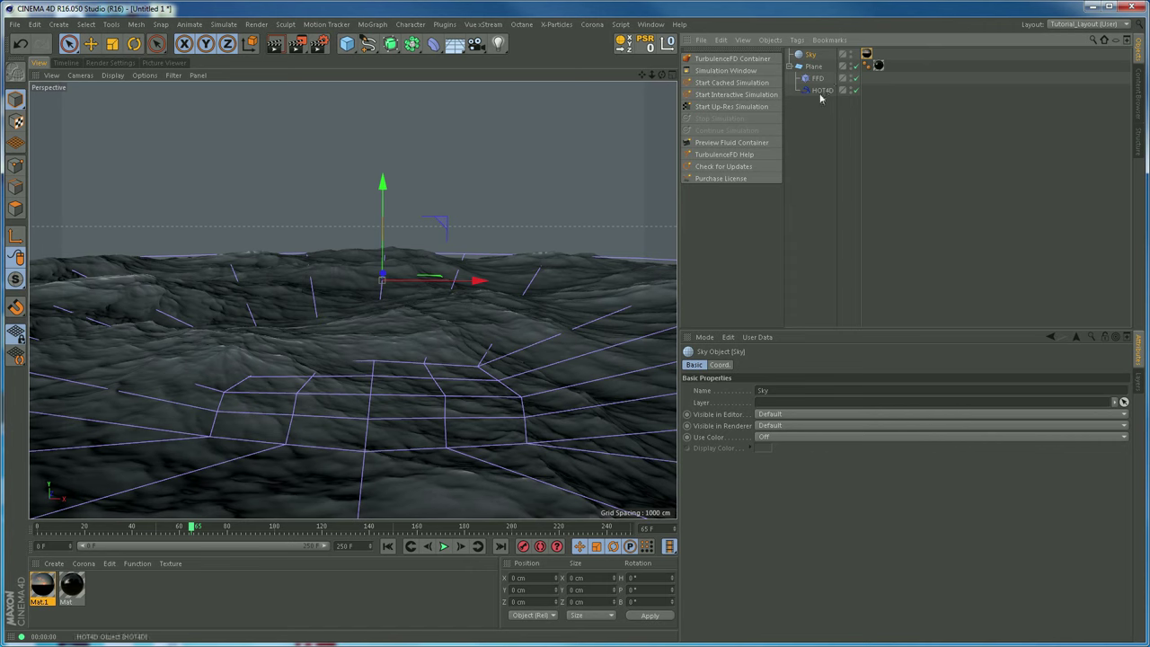
Turn HOT4D off and tilt the Plane by about 2.4 degrees.
left_click(856, 91)
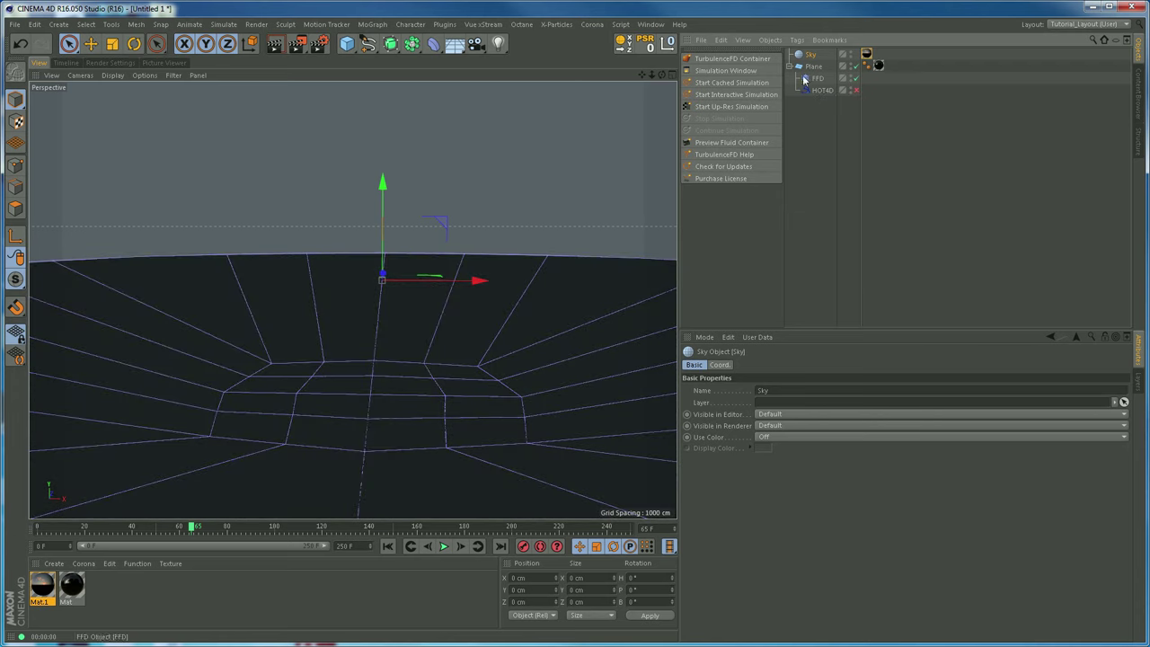
left_click(816, 69)
left_click(818, 79)
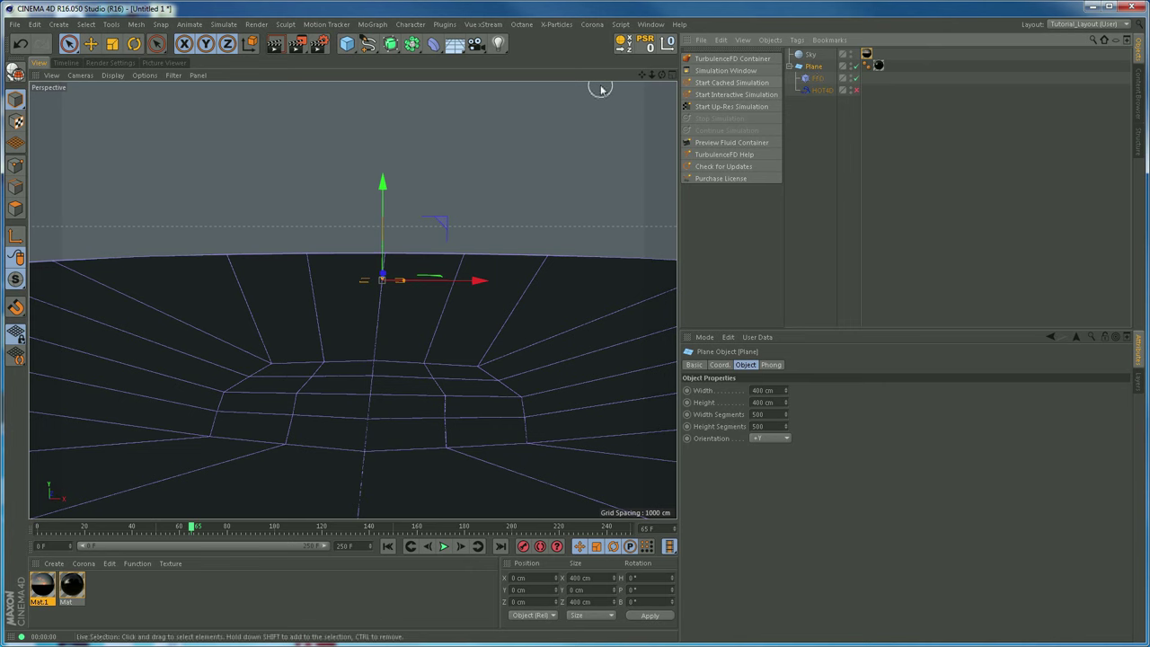
left_click(134, 43)
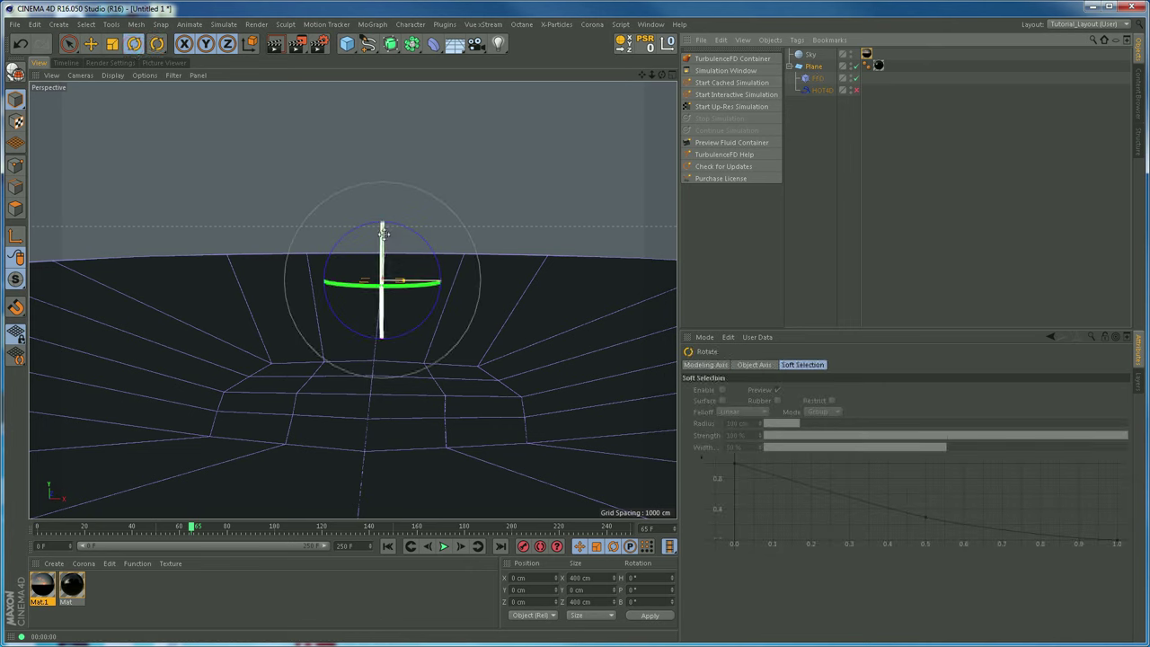
left_click_drag(384, 235, 383, 235)
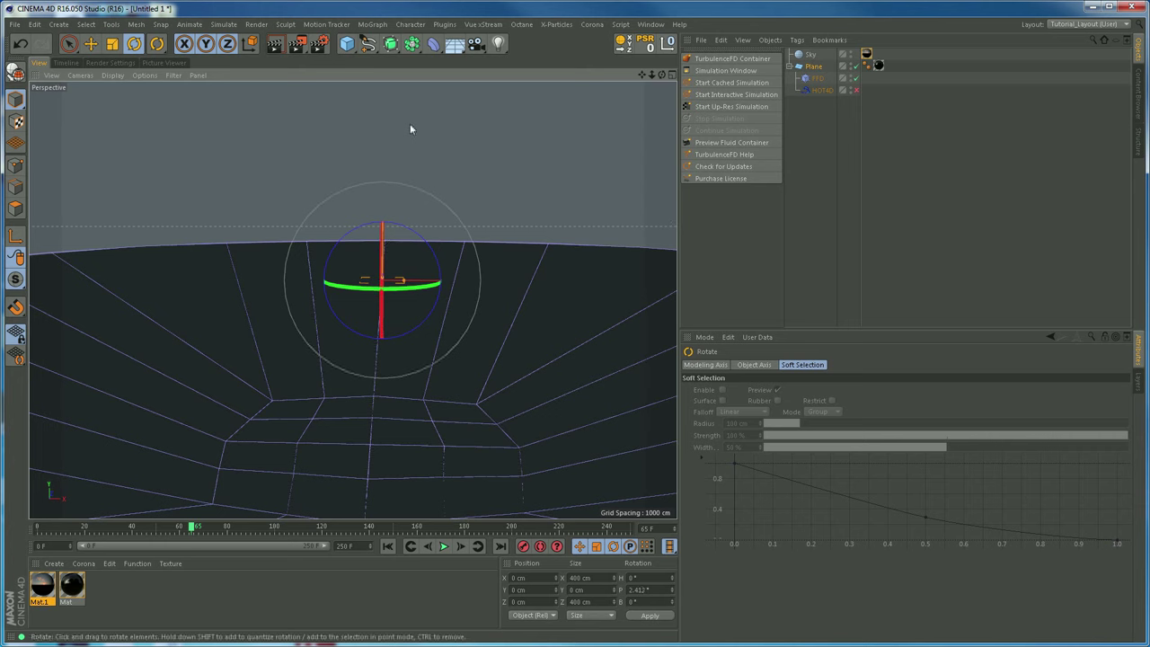
Raise the plane to Y 401.642 cm, check the render, and re-enable HOT4D.
key("e")
left_click_drag(383, 183, 399, 135)
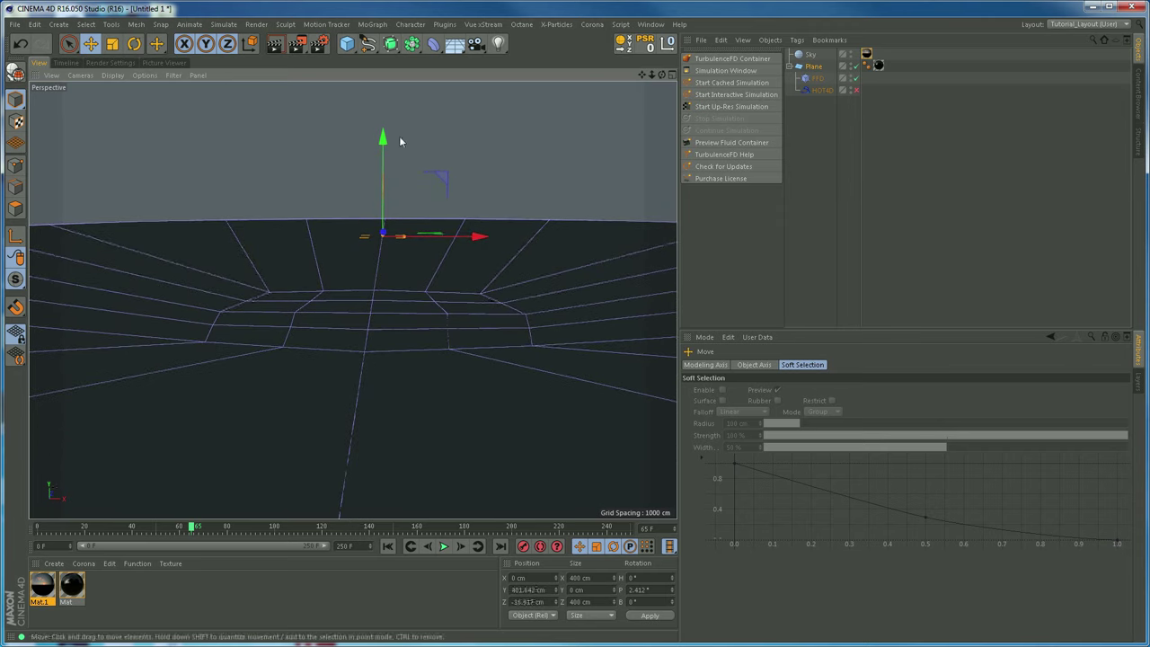
left_click(279, 45)
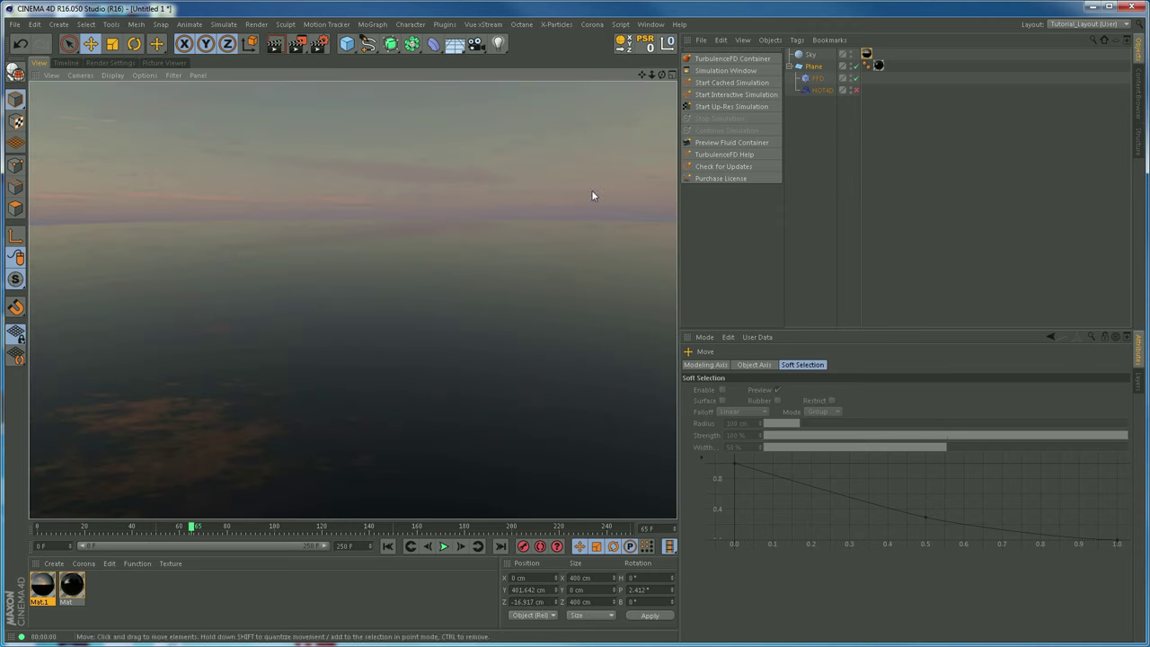
left_click(856, 90)
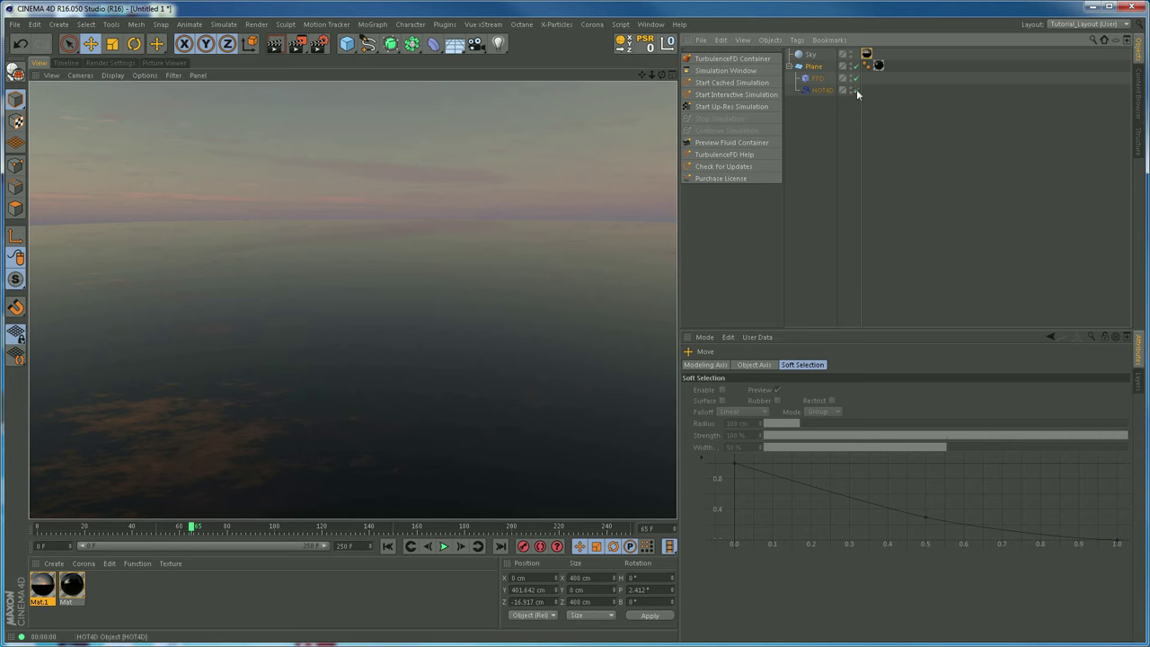
left_click(277, 47)
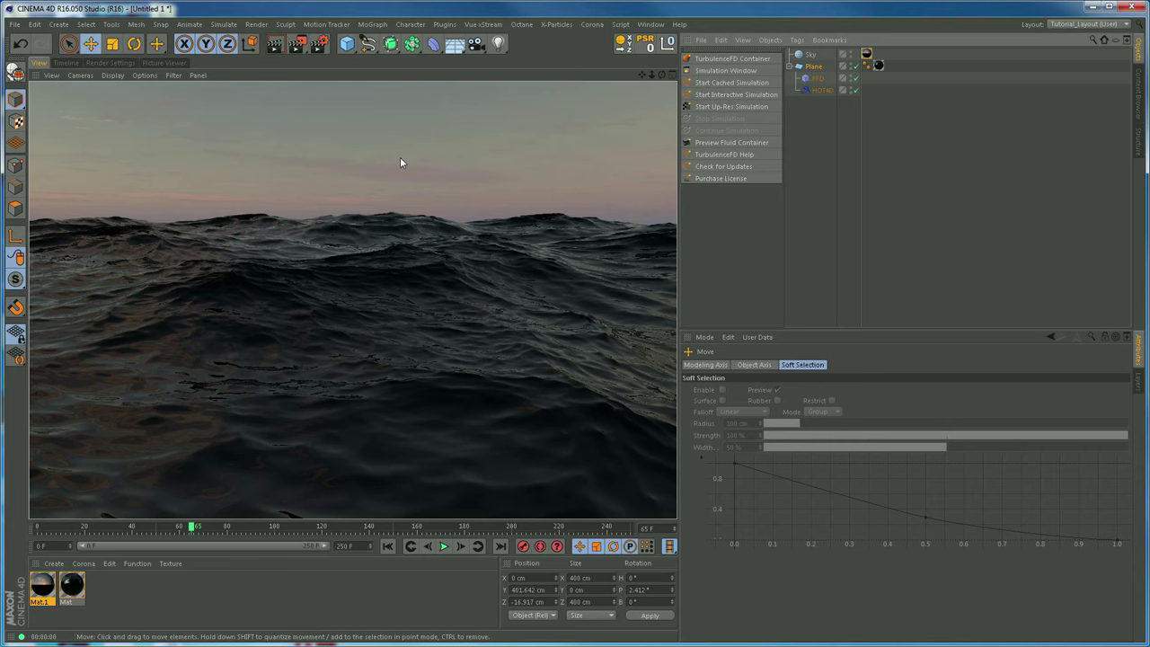
left_click(819, 90)
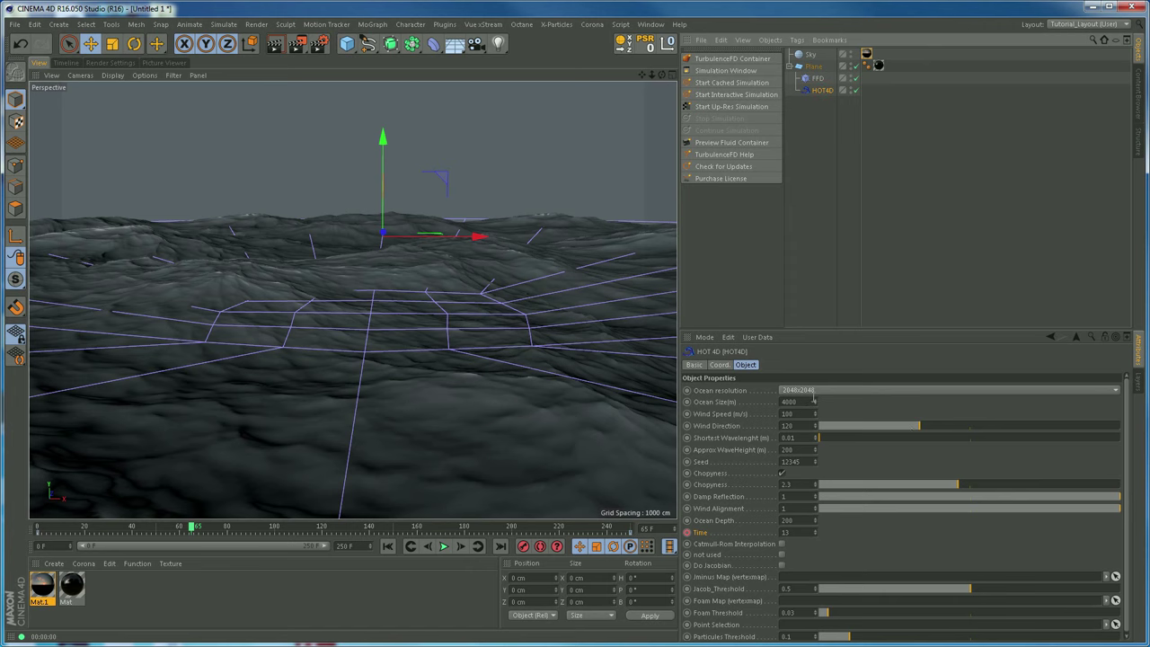
Set HOT4D Ocean Size to 3000 and Approx WaveHeight to 100.
double_click(787, 451)
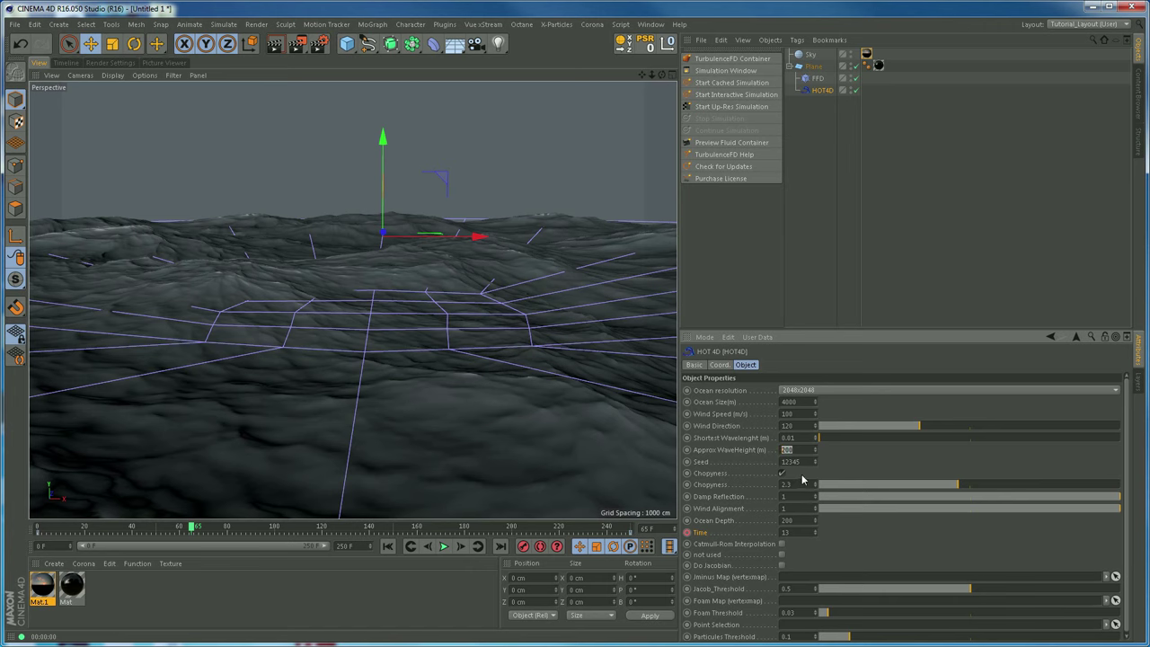
double_click(794, 403)
type("300")
key("Return")
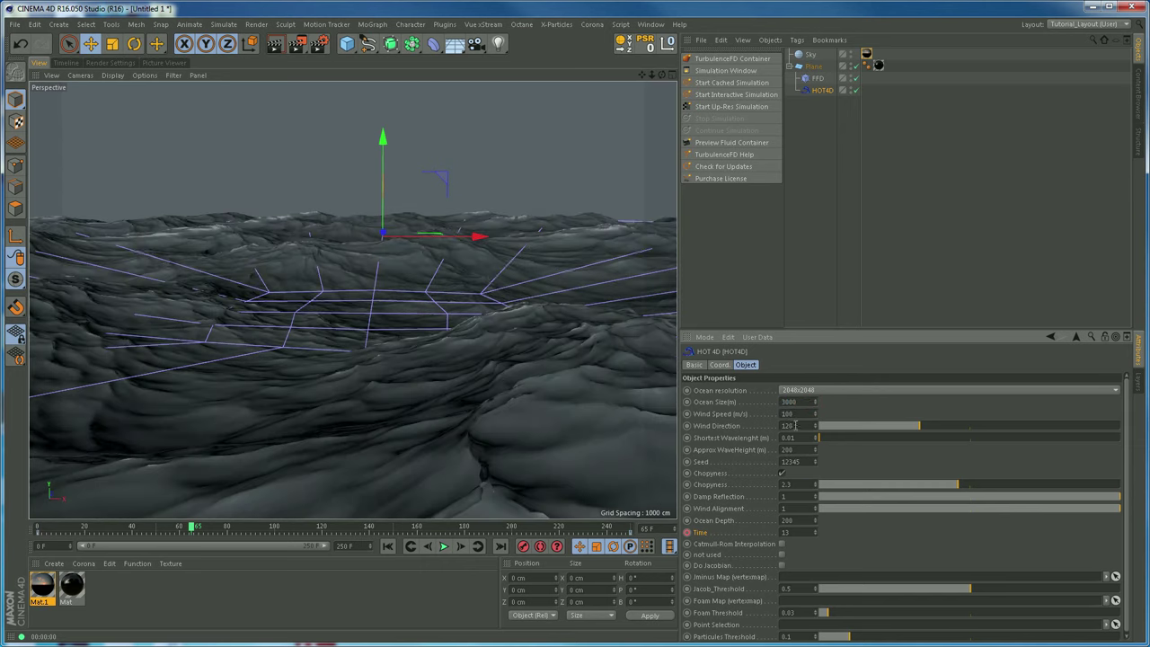
double_click(794, 449)
type("120")
key("Return")
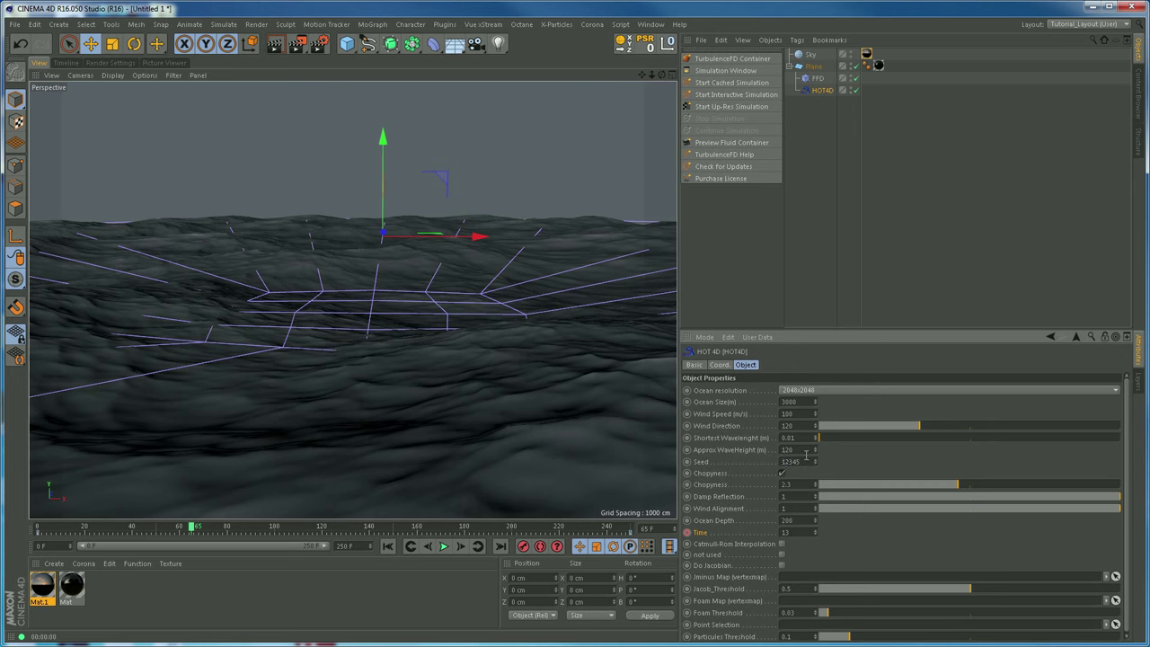
double_click(788, 449)
type("100")
Raise Chopyness to 3.3, render the view, and select the Sky object.
left_click(782, 473)
left_click_drag(998, 487, 992, 490)
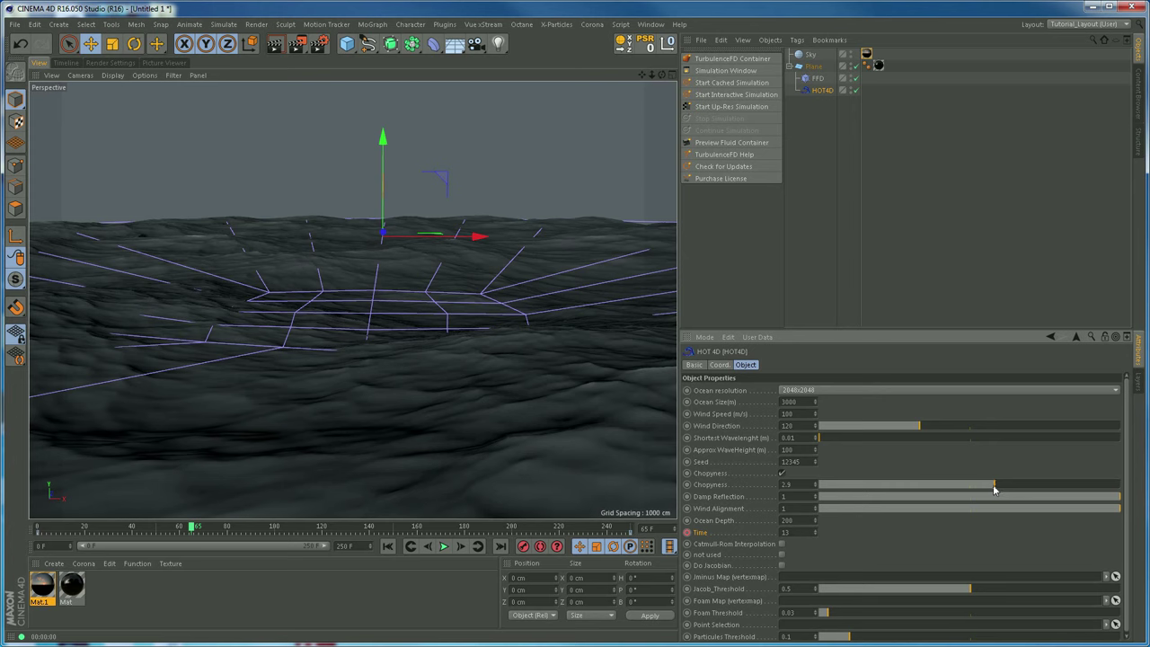
left_click_drag(993, 490, 1017, 486)
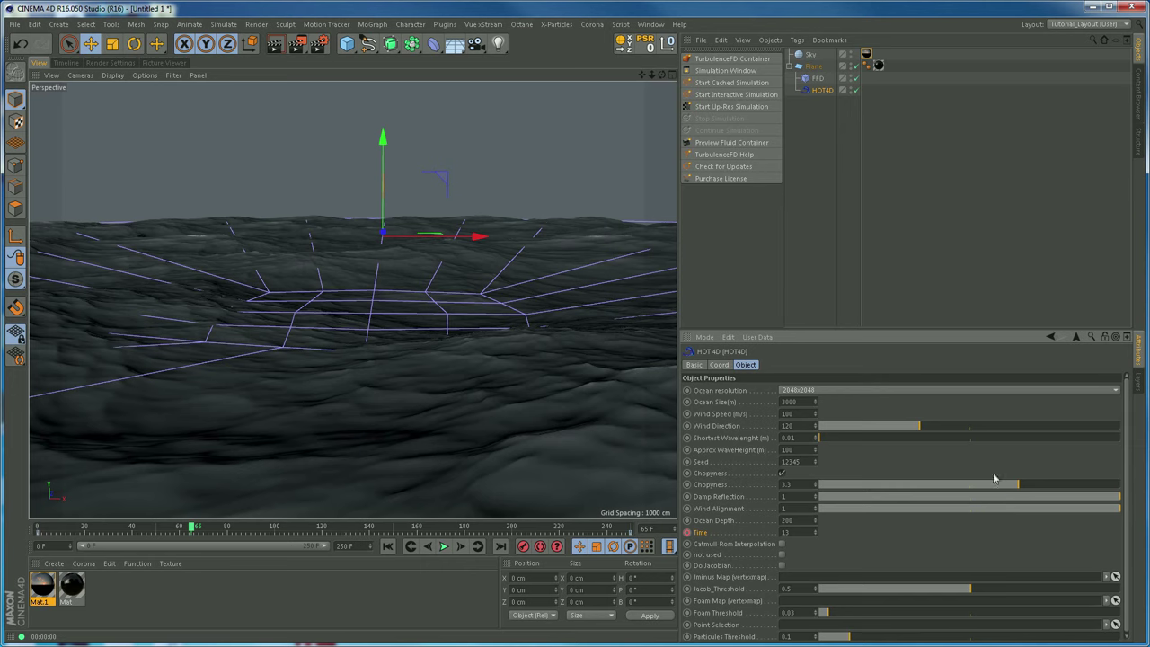
key("ctrl+r")
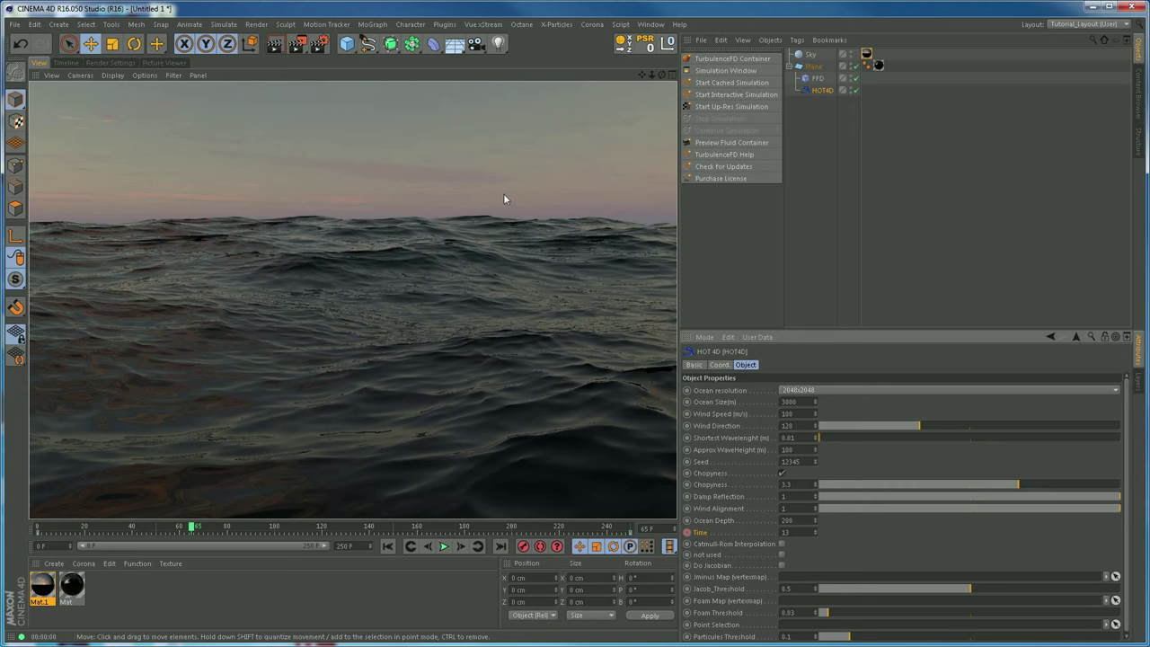
left_click(809, 54)
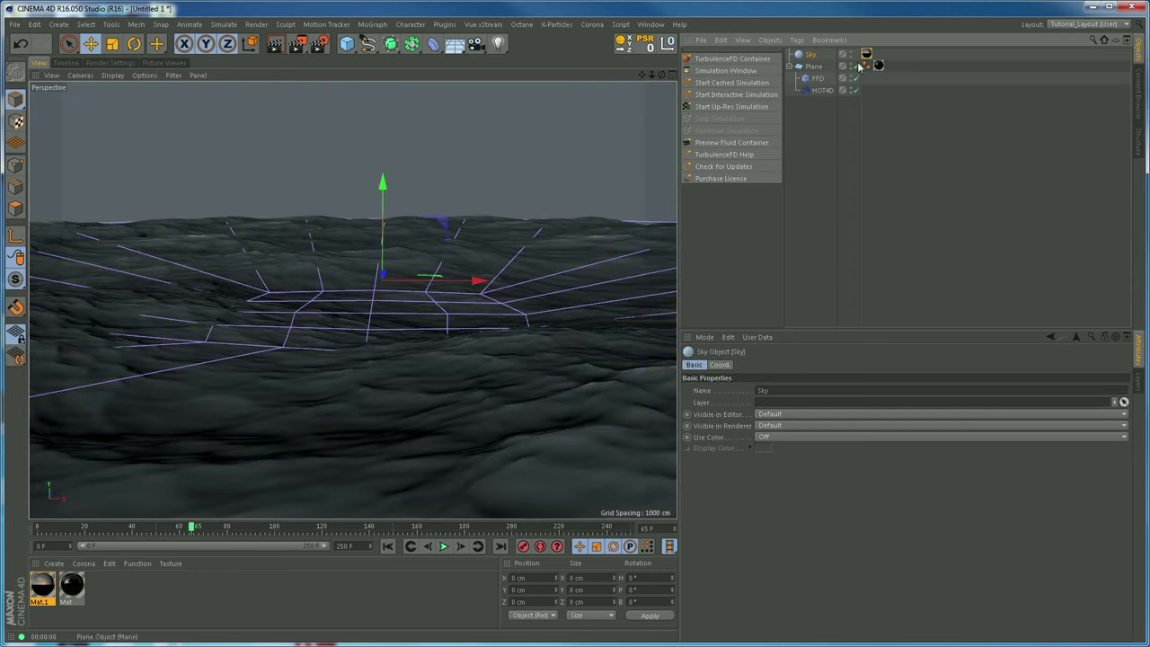
Offset the Sky texture tag to about 78% in U with viewport textures on, then render the sunset.
left_click(867, 54)
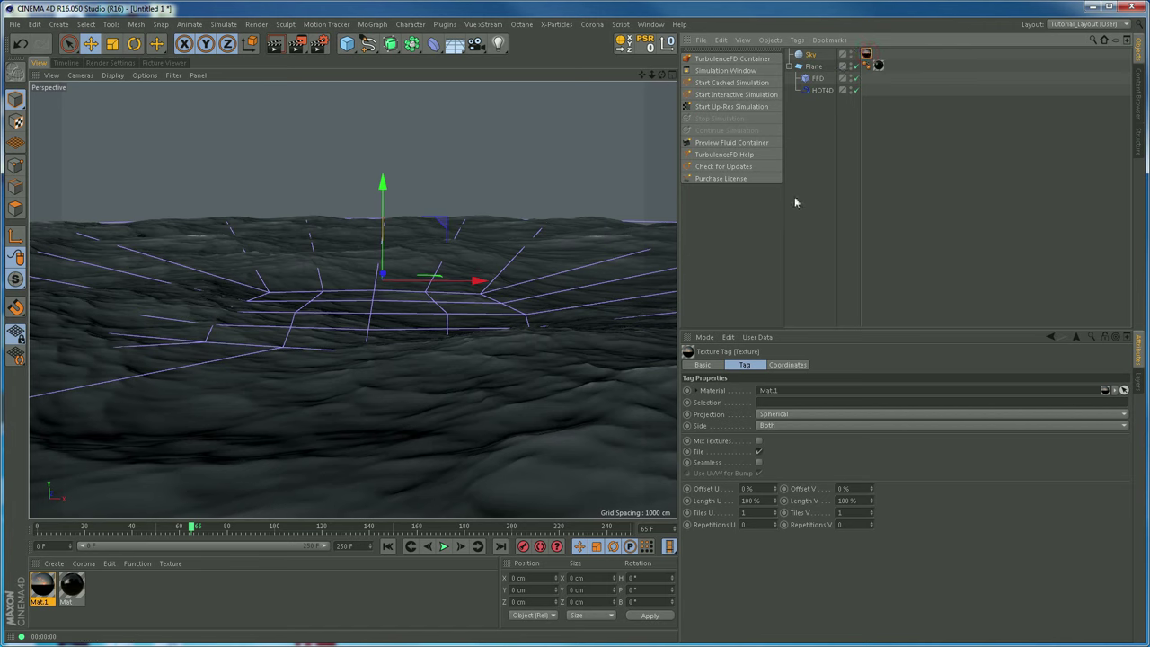
left_click(776, 490)
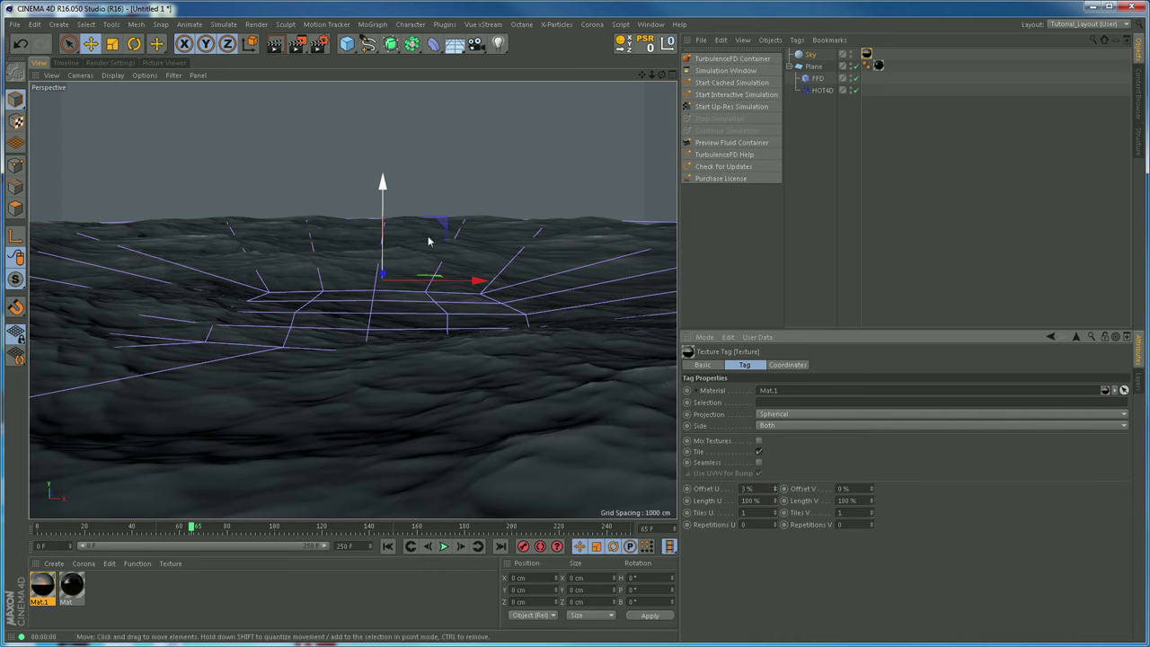
left_click(147, 75)
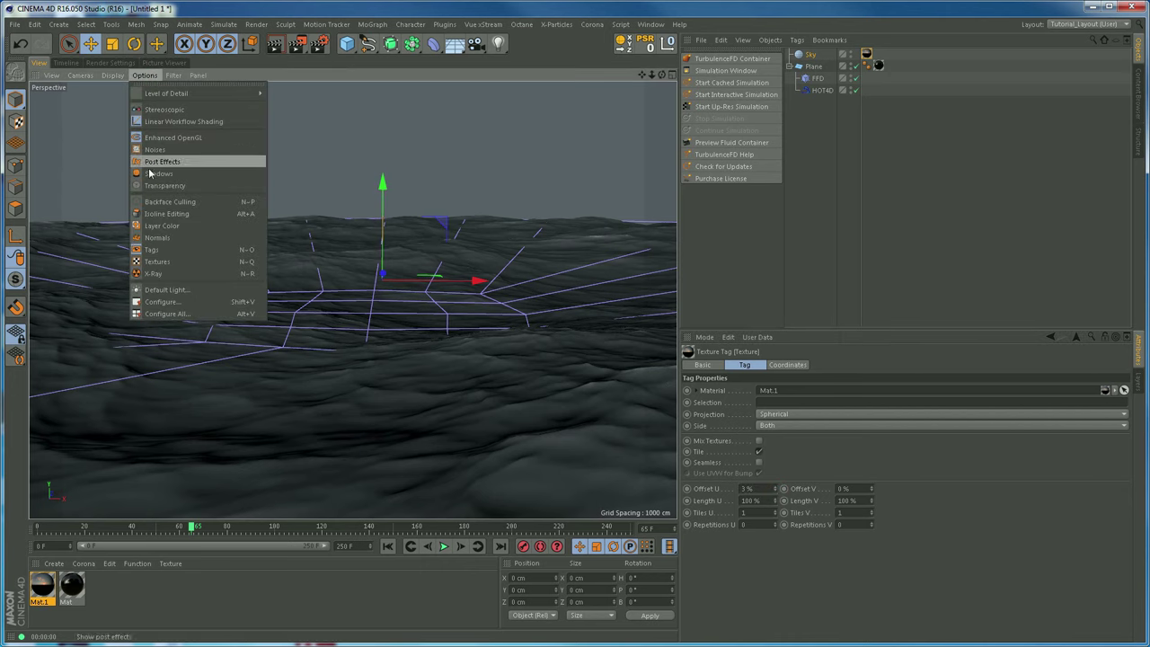
left_click(161, 262)
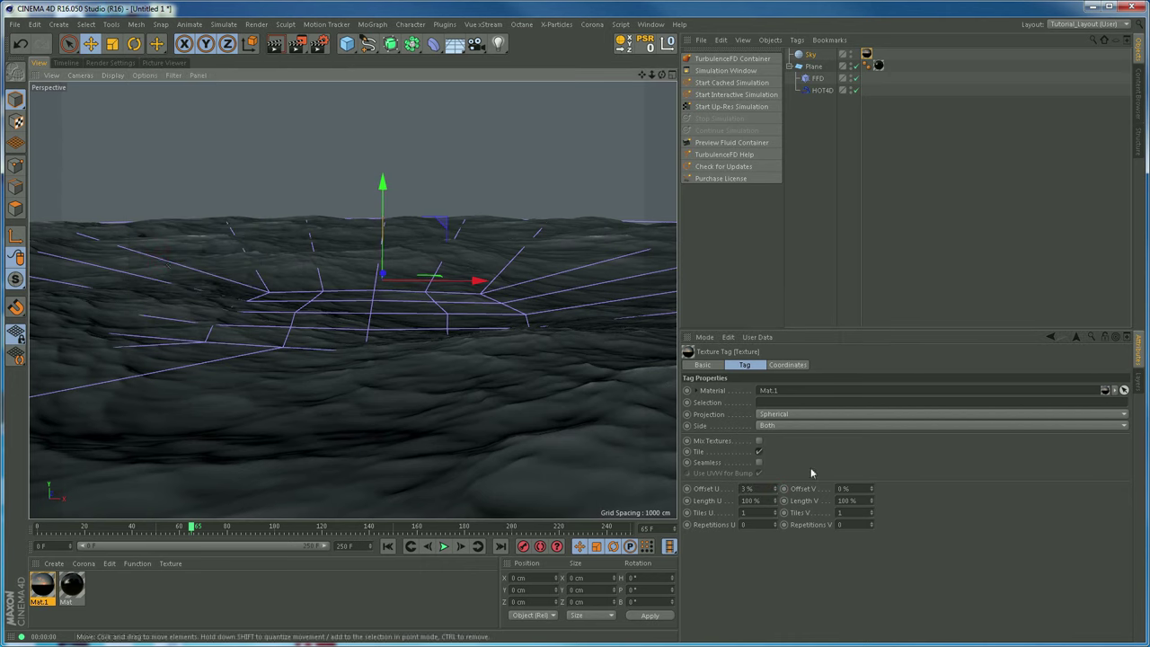
left_click_drag(775, 490, 789, 442)
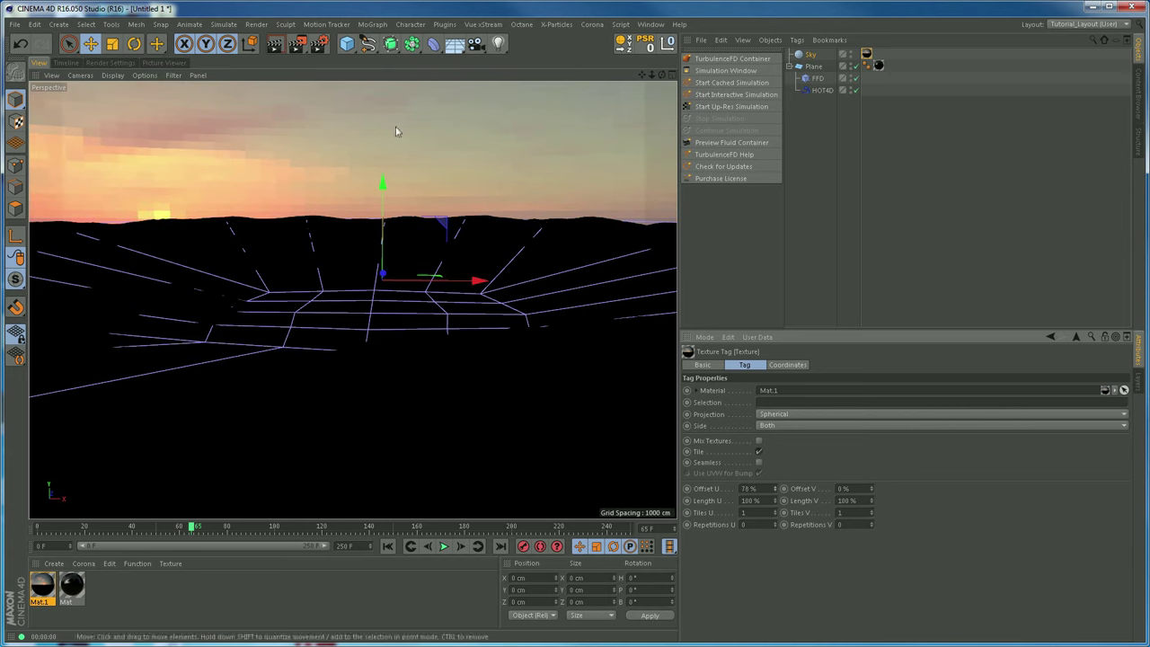
left_click(274, 43)
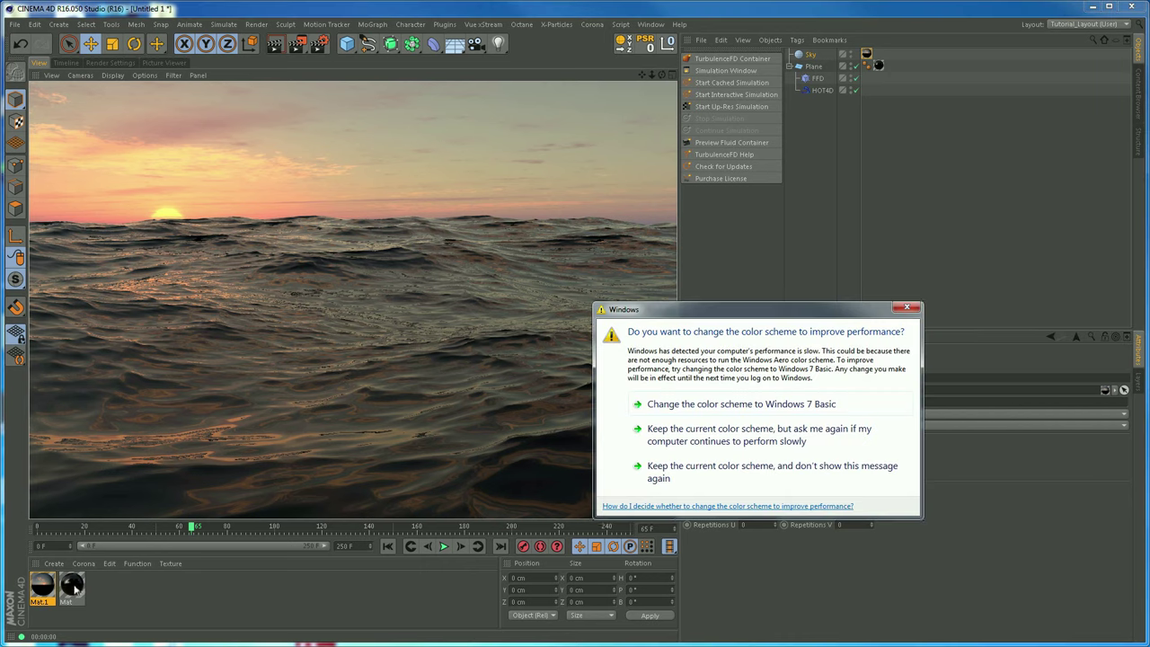
Enable the Bump channel on the Mat ocean material and close the Material Editor.
left_click(660, 475)
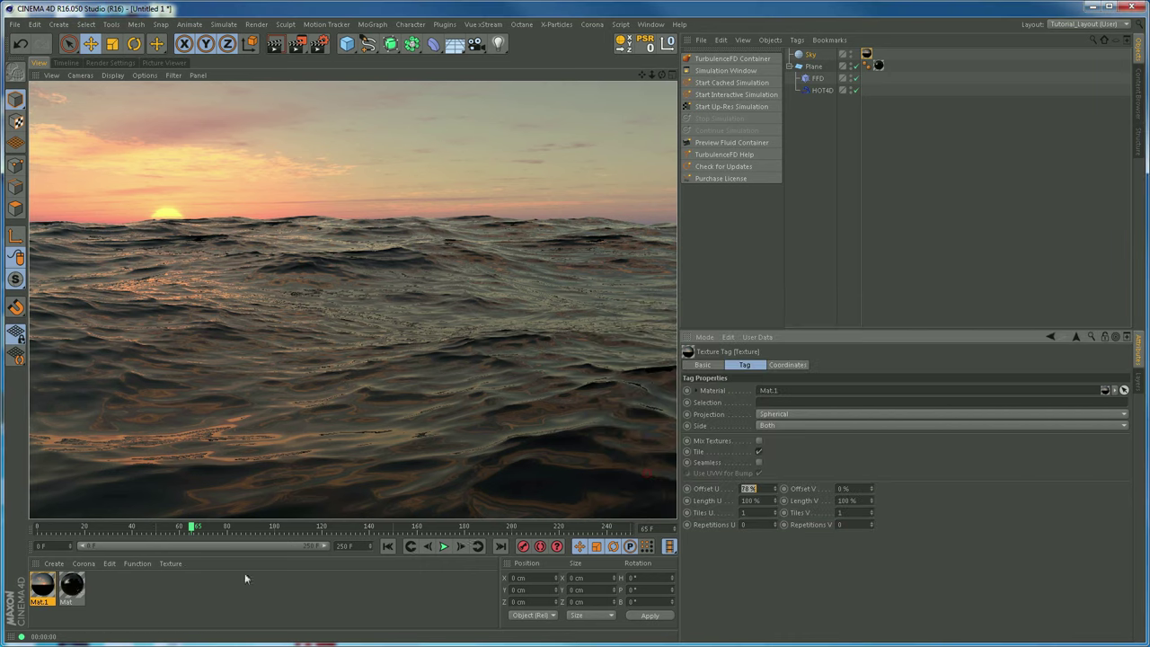
double_click(72, 586)
left_click_drag(272, 82, 302, 158)
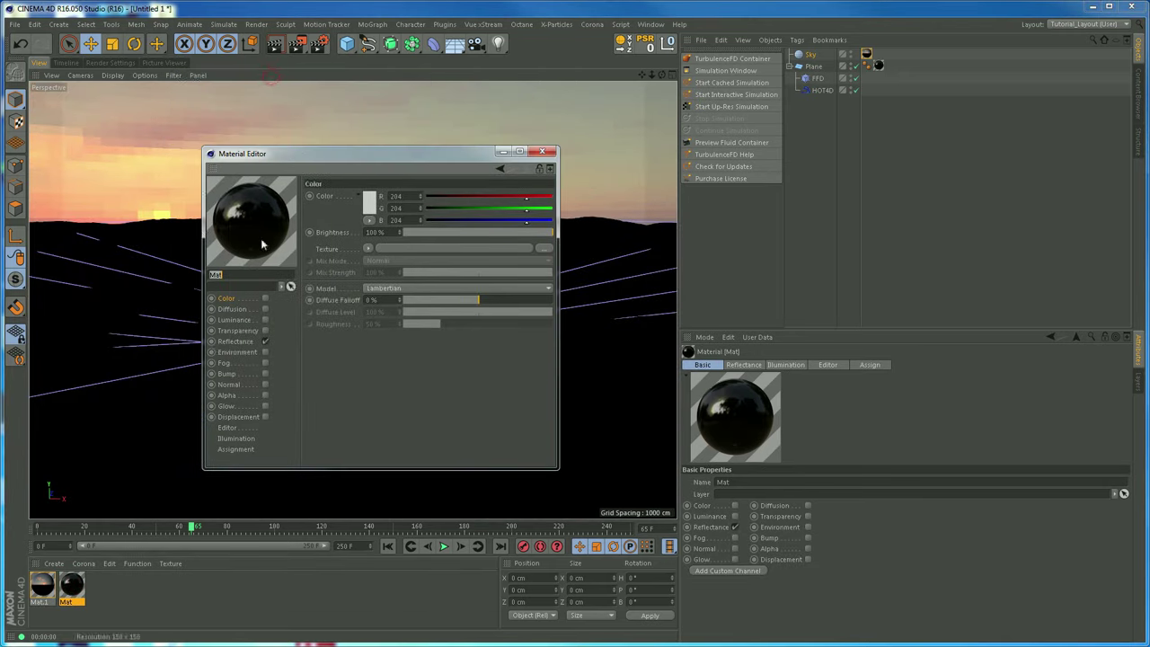
left_click(231, 372)
left_click(265, 374)
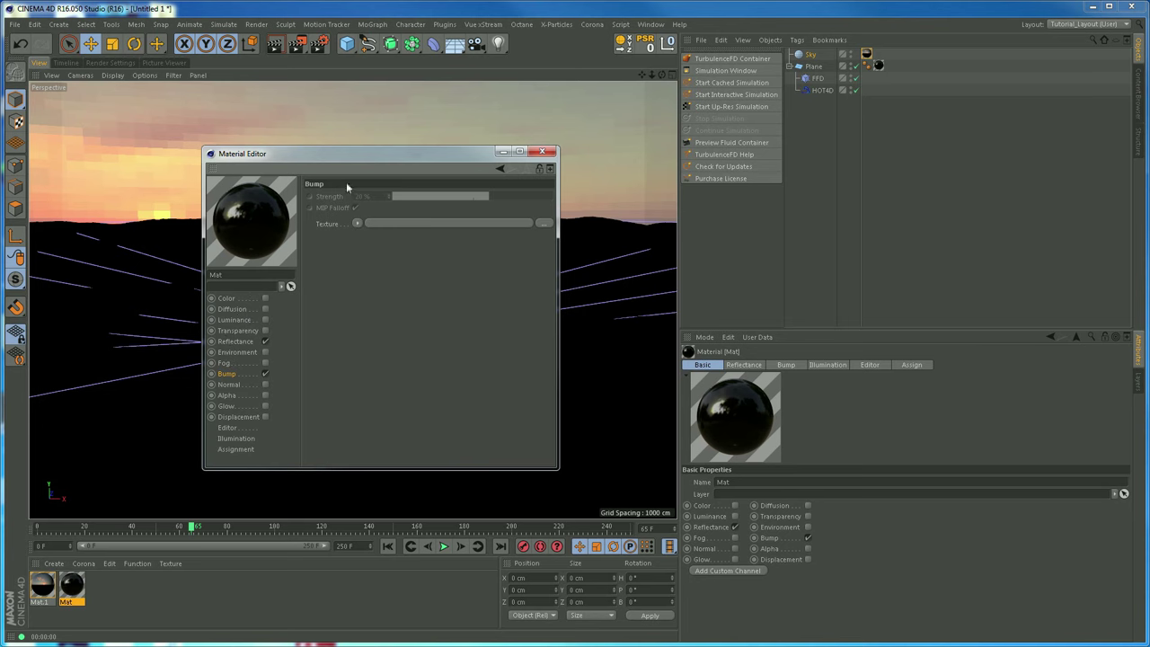
left_click(543, 151)
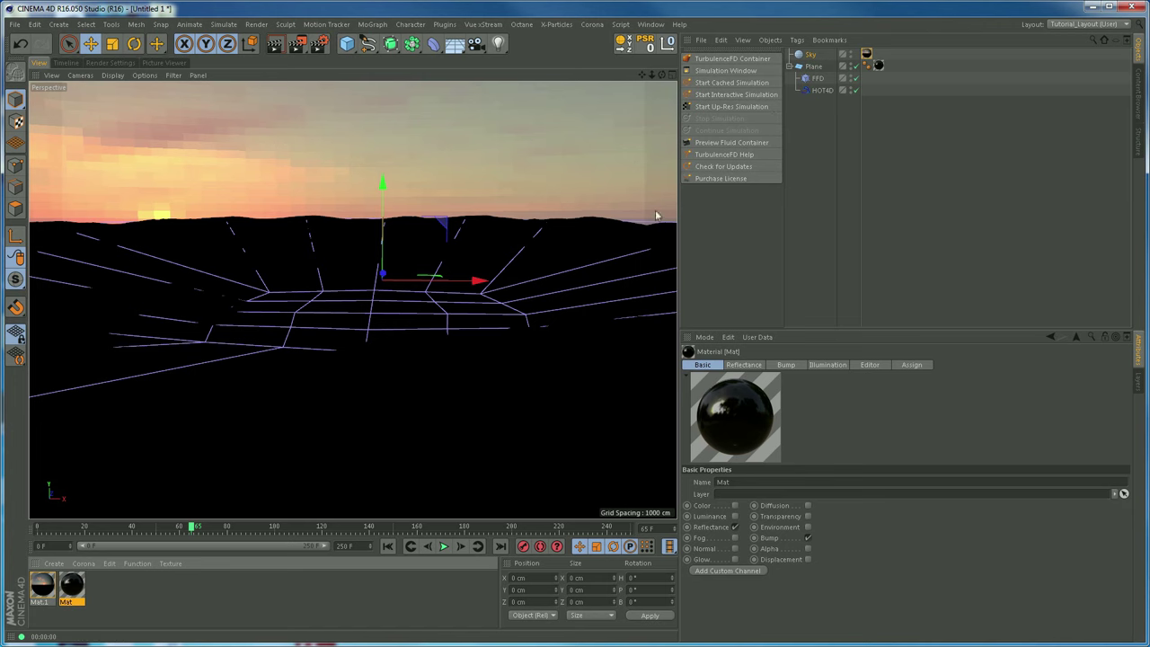
left_click(144, 74)
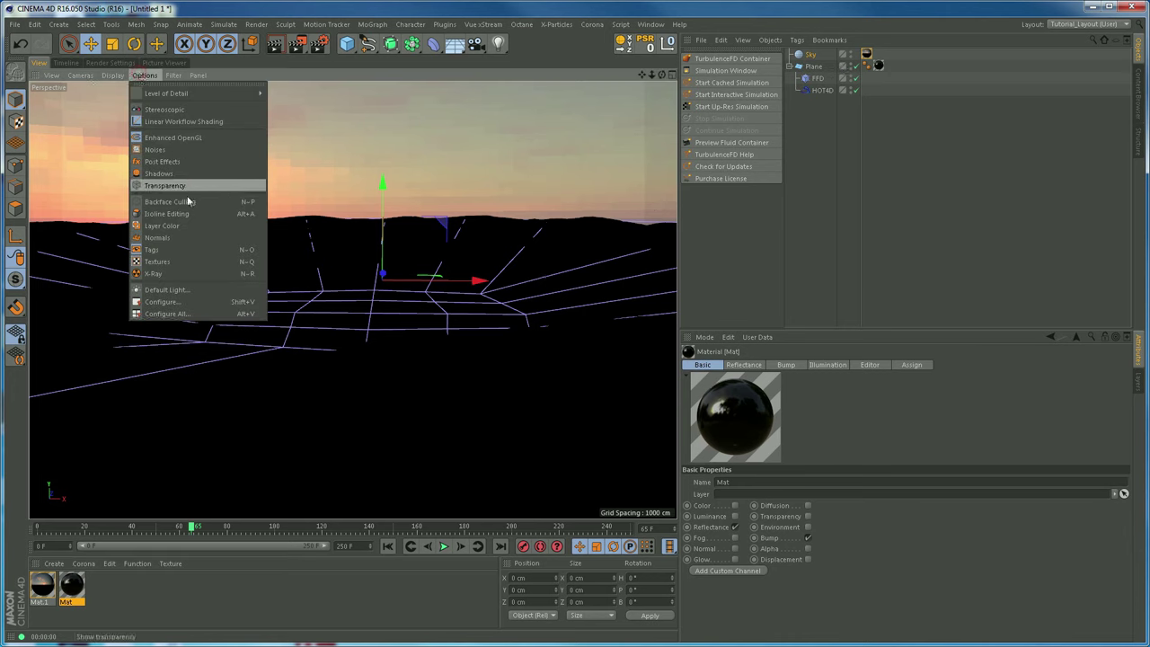
Show textures in the viewport, disable HOT4D, and add a new Camera.
left_click(158, 262)
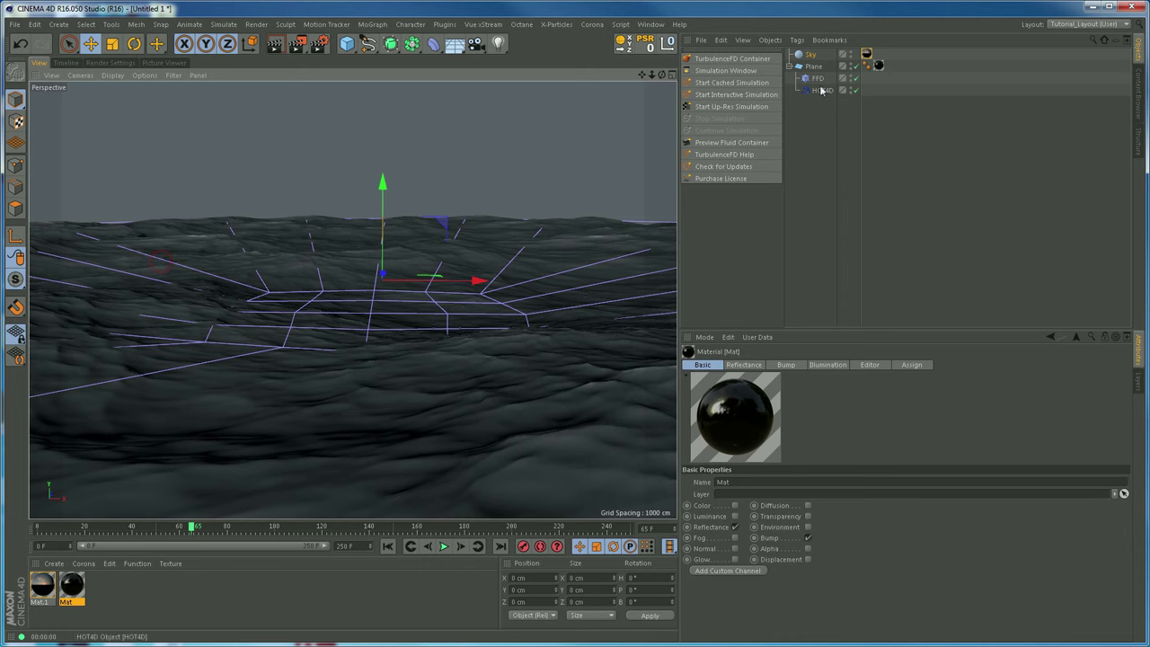
left_click(857, 91)
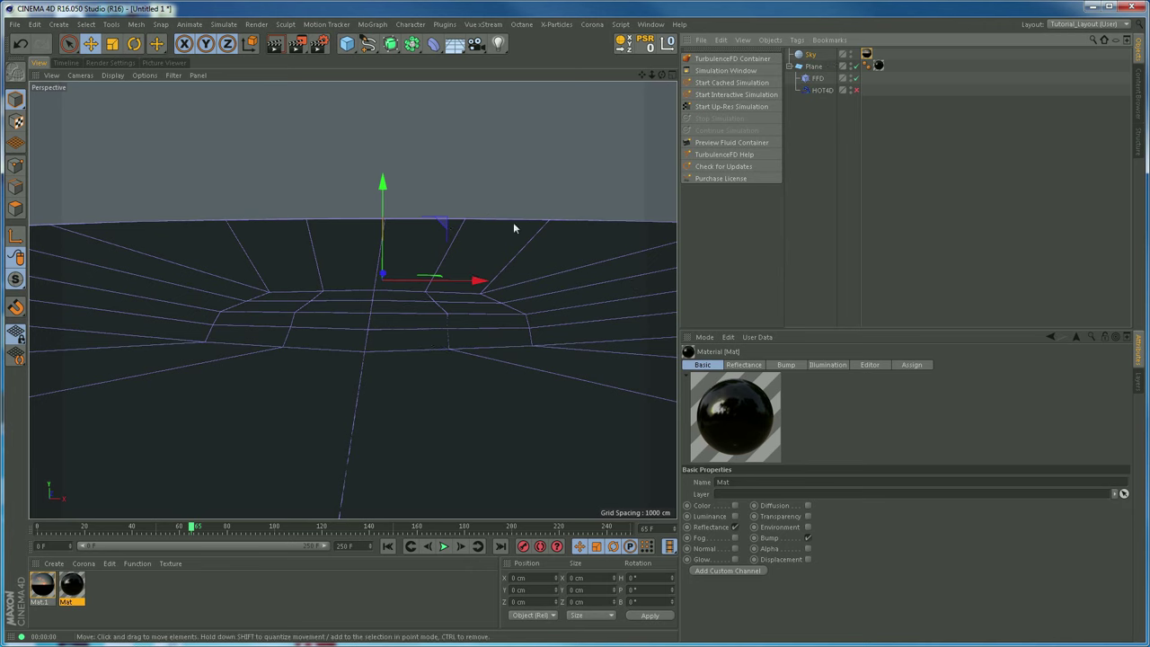
left_click(476, 43)
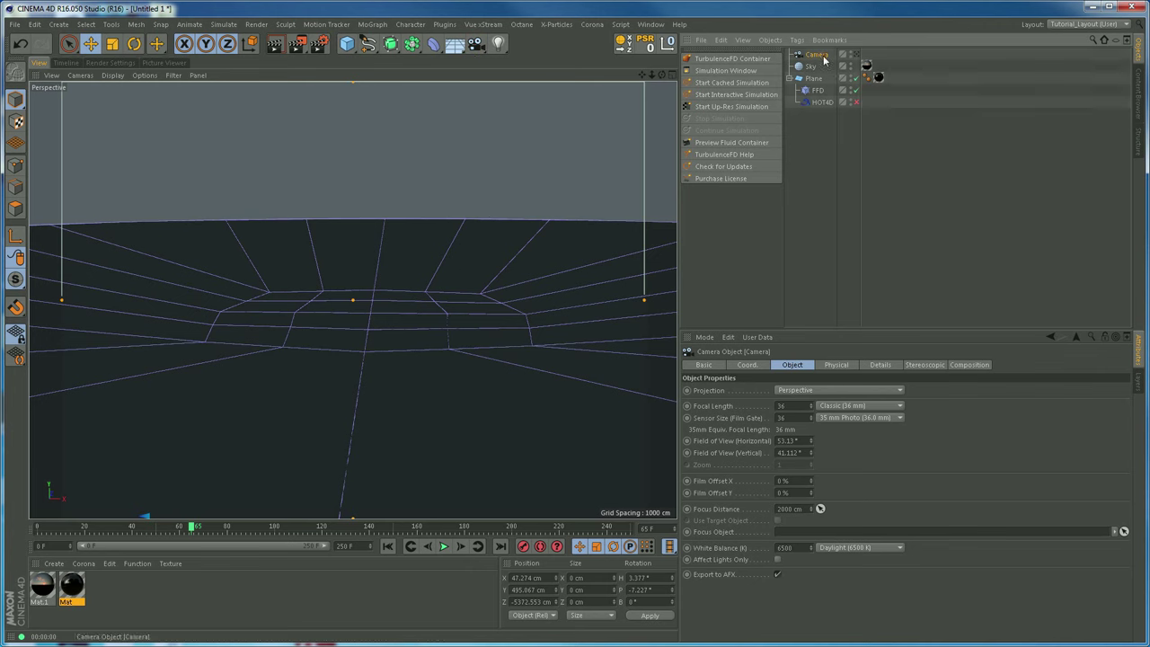
left_click_drag(455, 323, 386, 356, "alt")
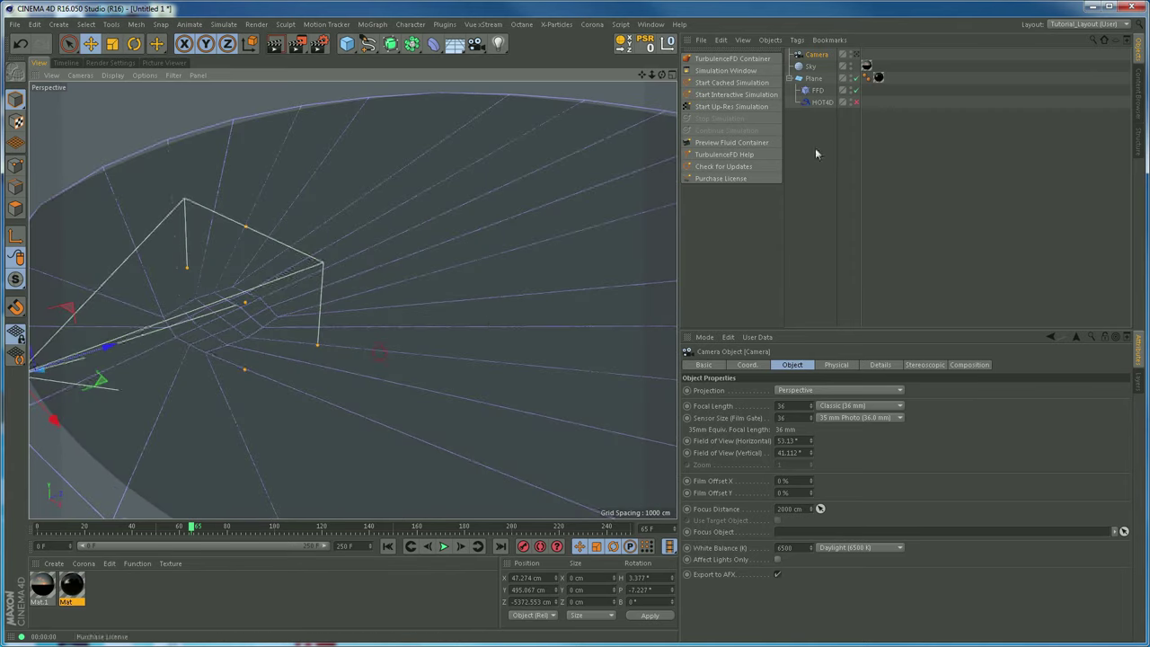
Shift the FFD grid points along Z in Point mode, then check the new camera's view.
left_click(817, 90)
left_click(15, 166)
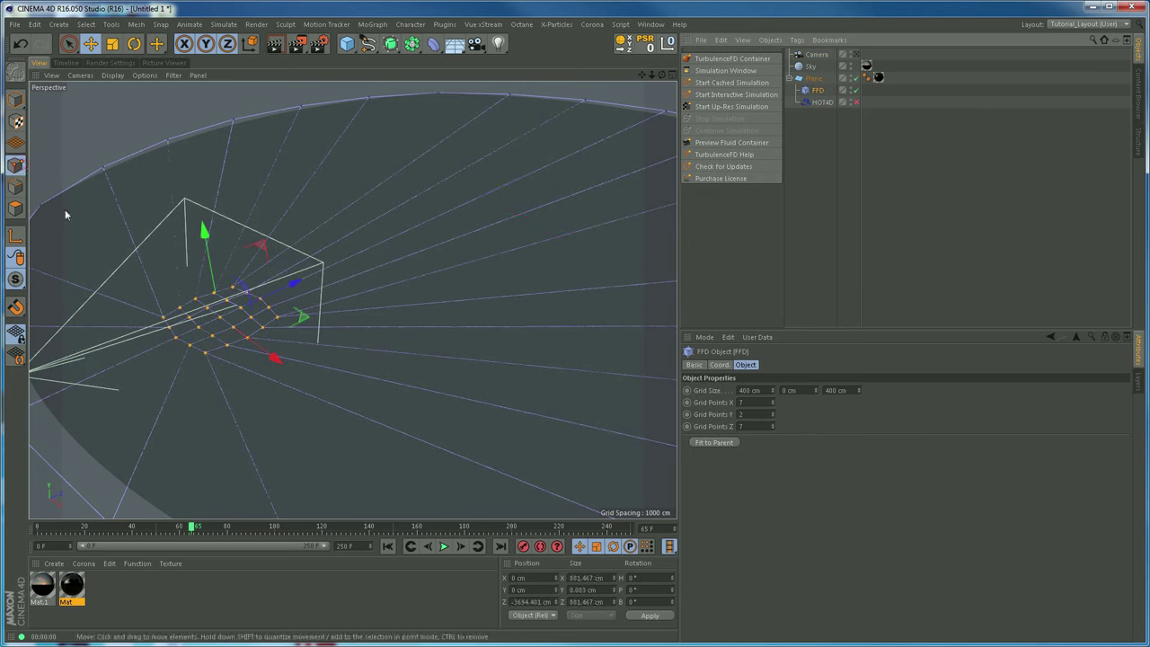
left_click_drag(294, 285, 223, 320)
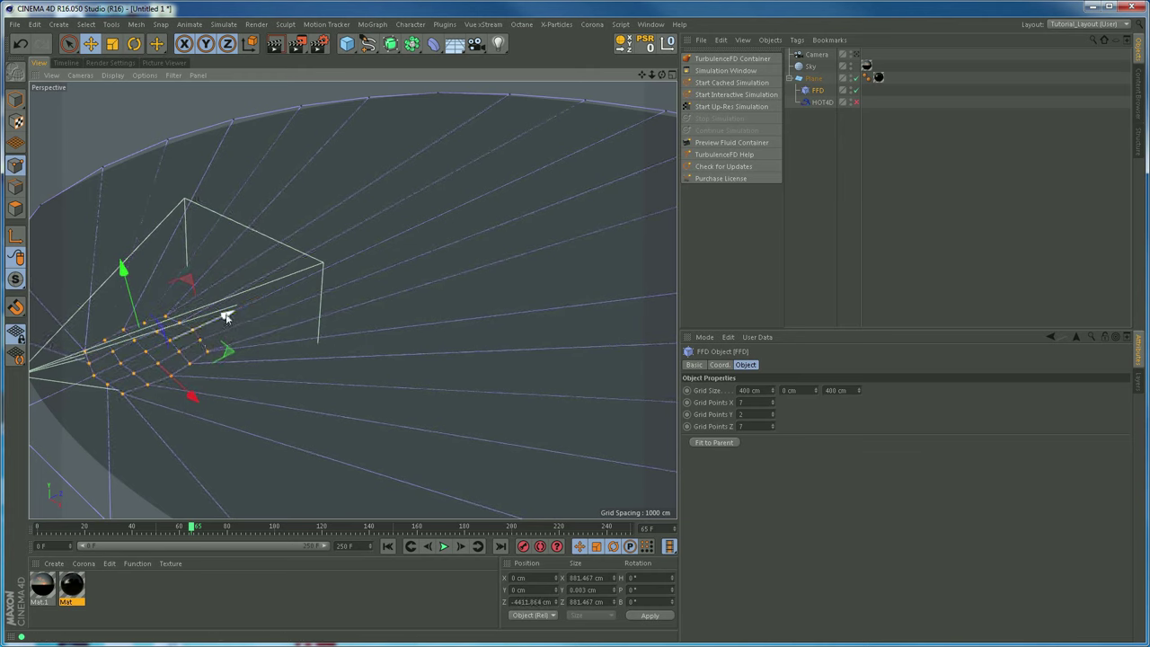
left_click(862, 65)
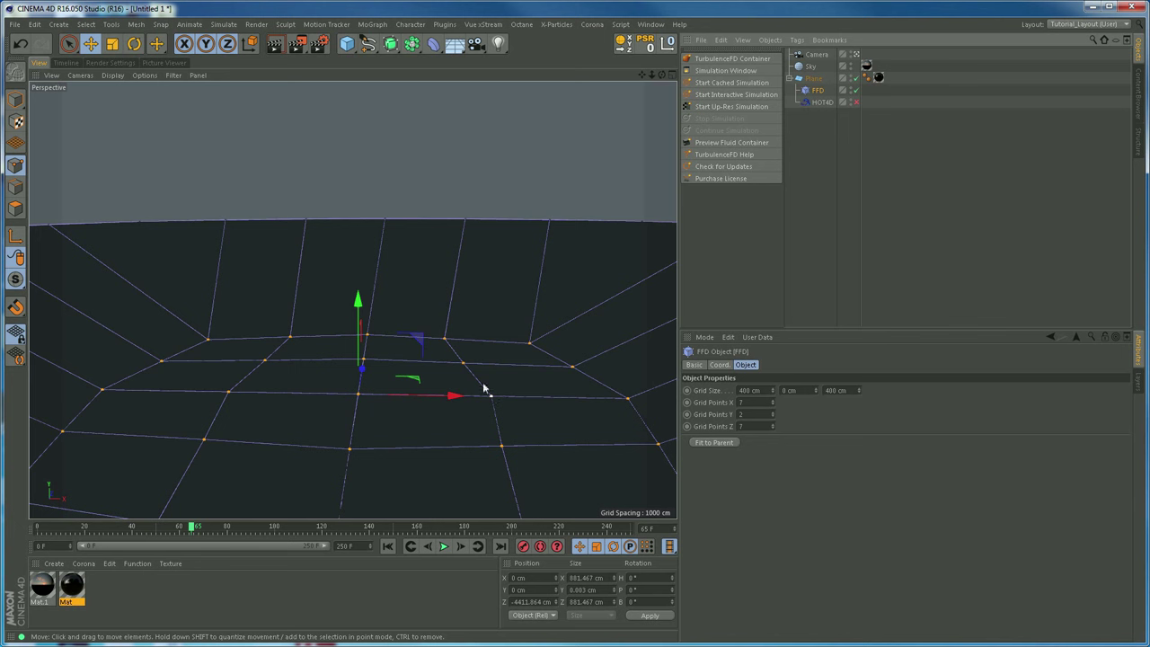
left_click(856, 55)
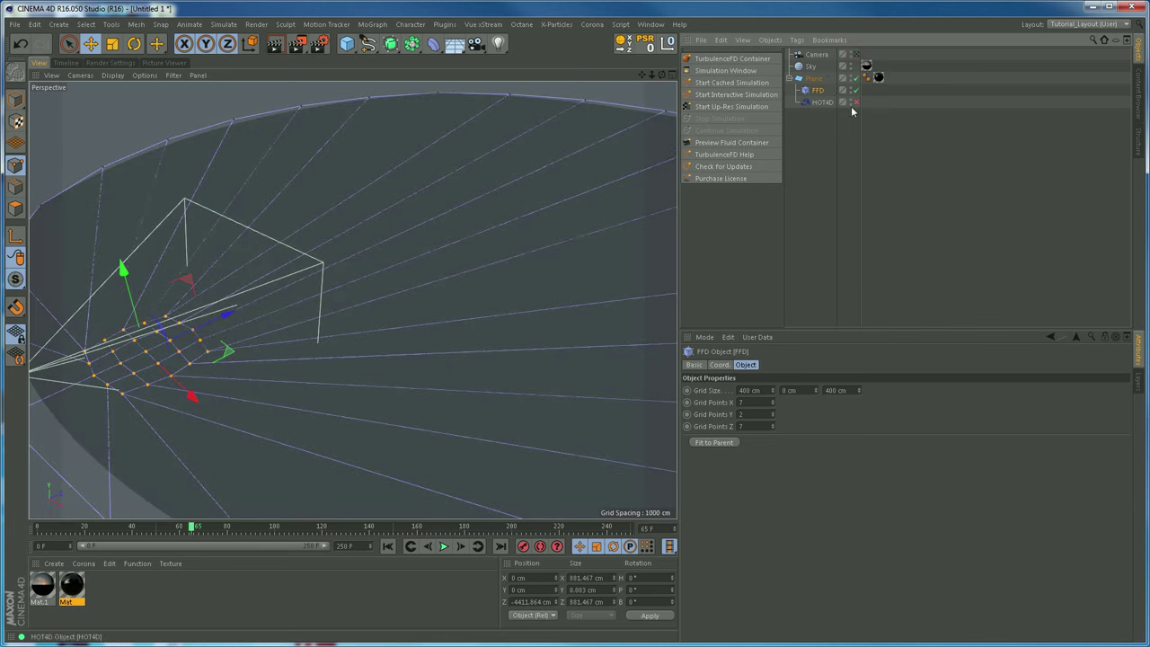
left_click(818, 102)
left_click(814, 79)
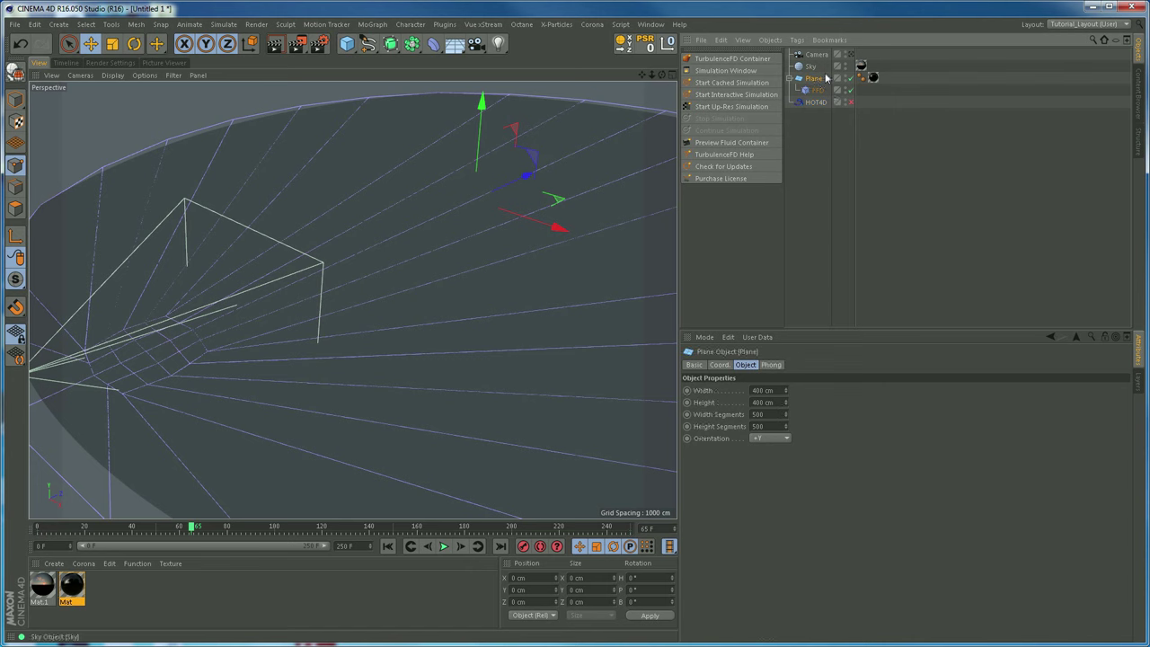
Collapse the deformed Plane with Current State to Object and select the new polygon Plane.
right_click(815, 81)
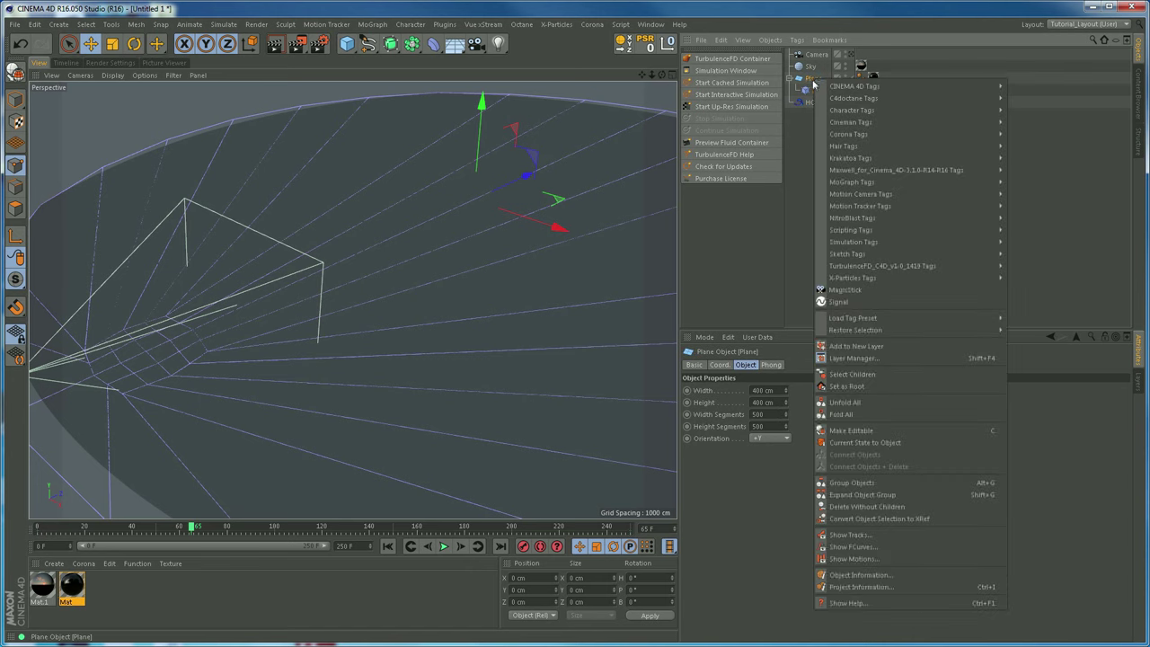
left_click(858, 443)
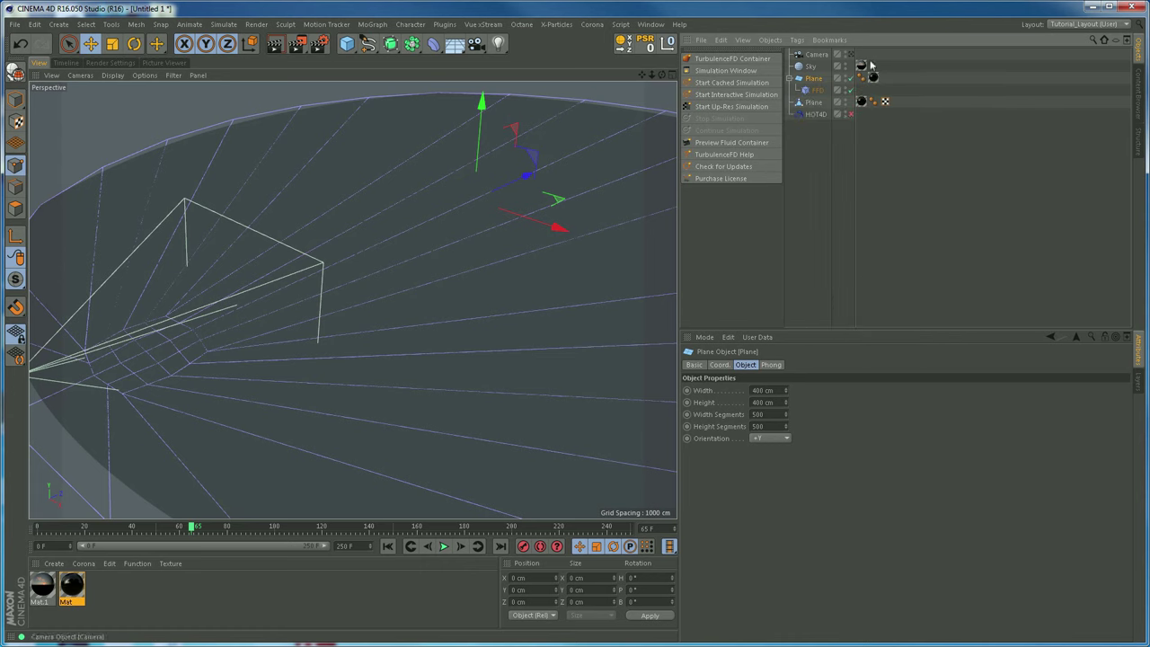
left_click(815, 103)
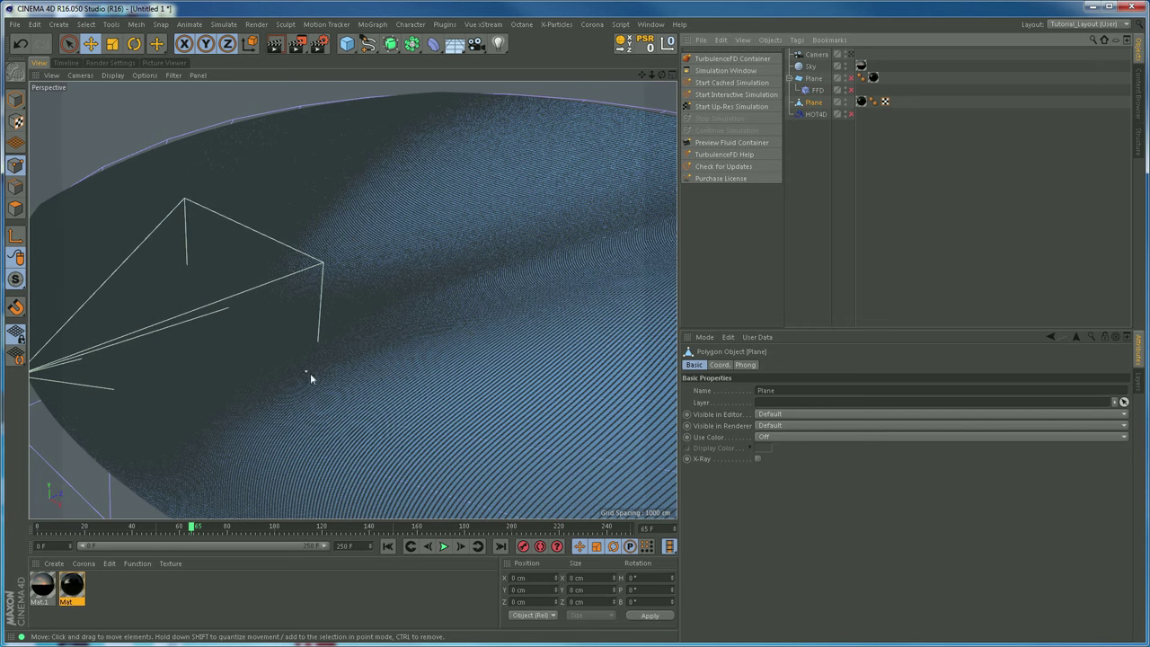
left_click(16, 100)
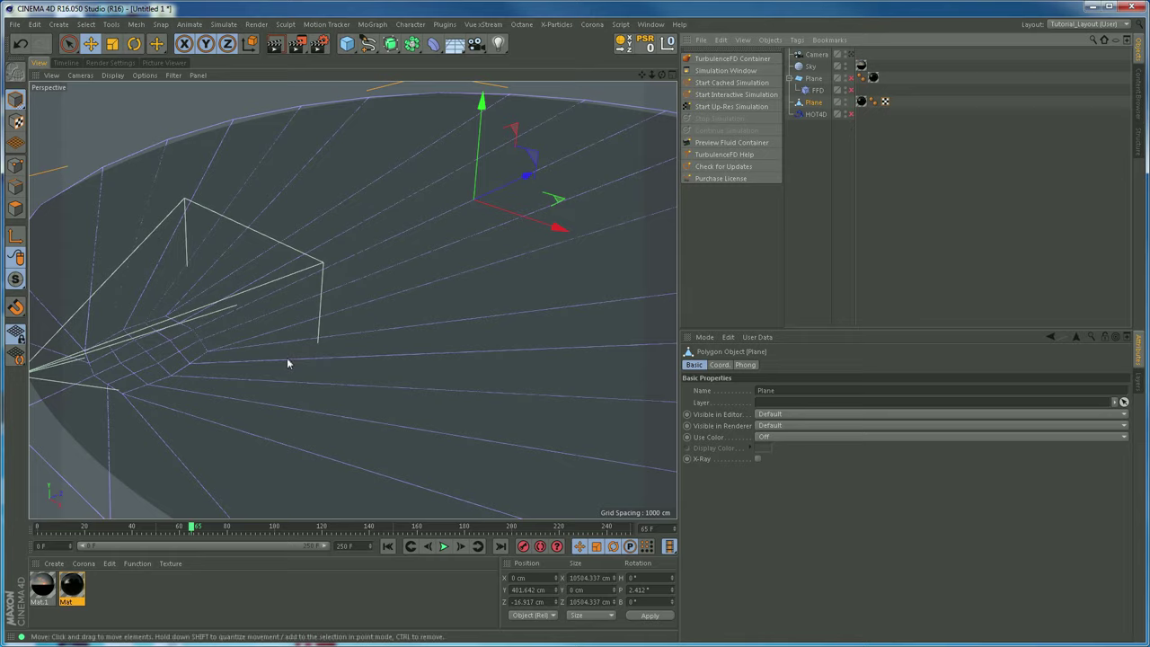
Set the viewport display to Gouraud Shading, viewing the camera and plane from the front.
left_click_drag(309, 350, 407, 364, "alt")
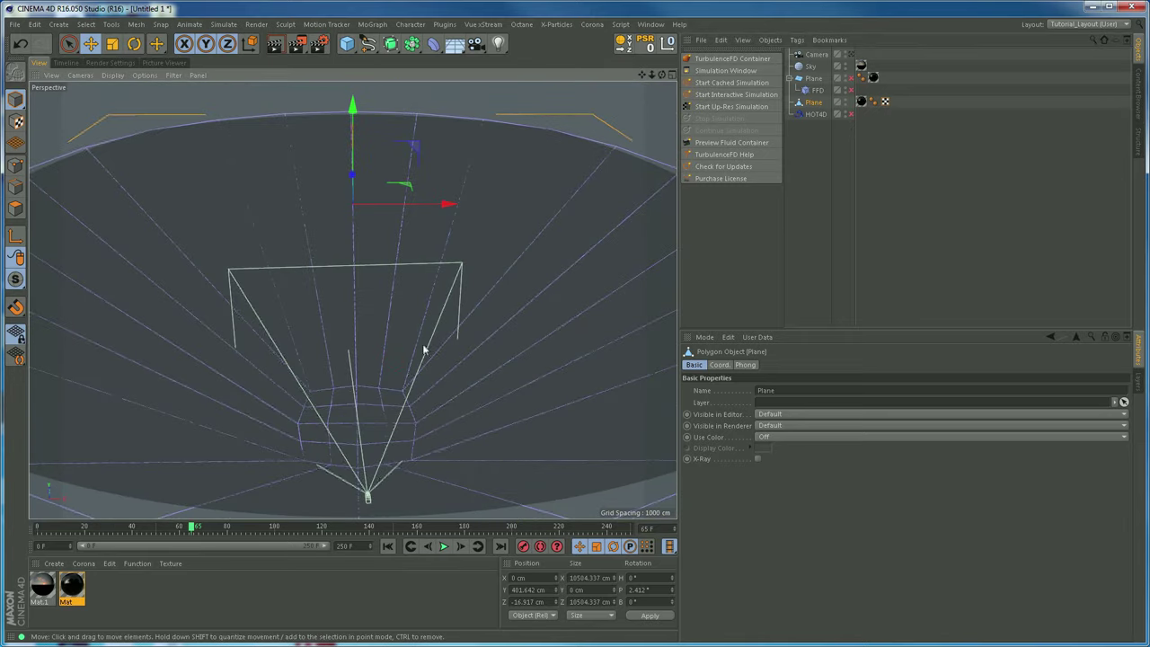
right_click(196, 232)
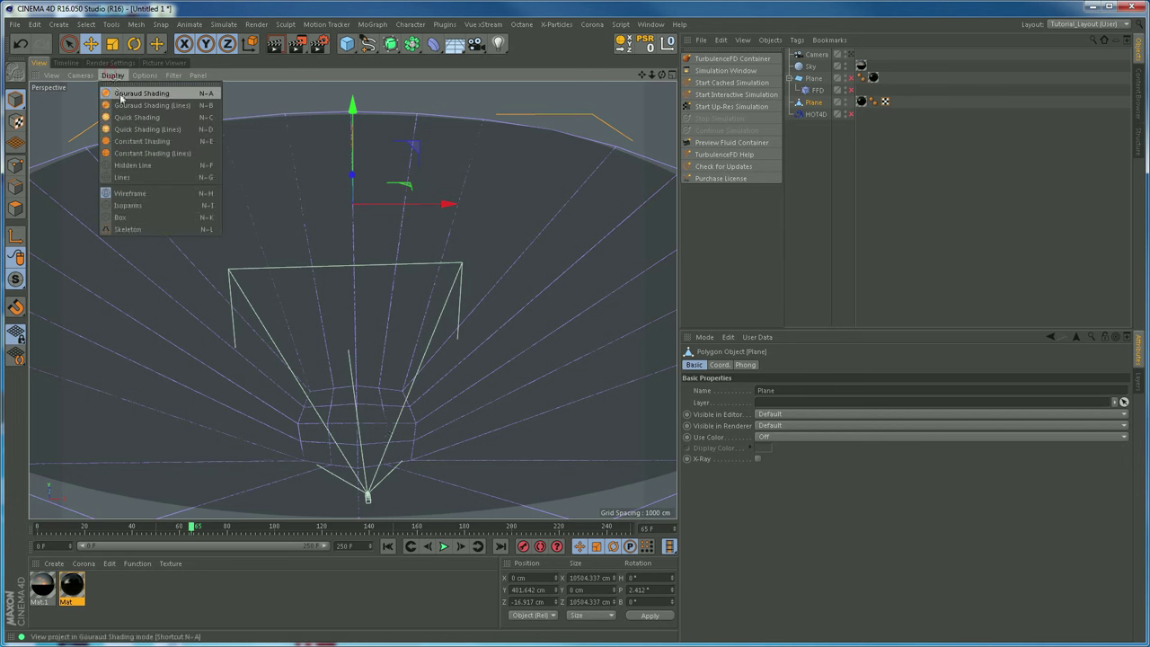
left_click(155, 151)
scroll(385, 437, "up", 10)
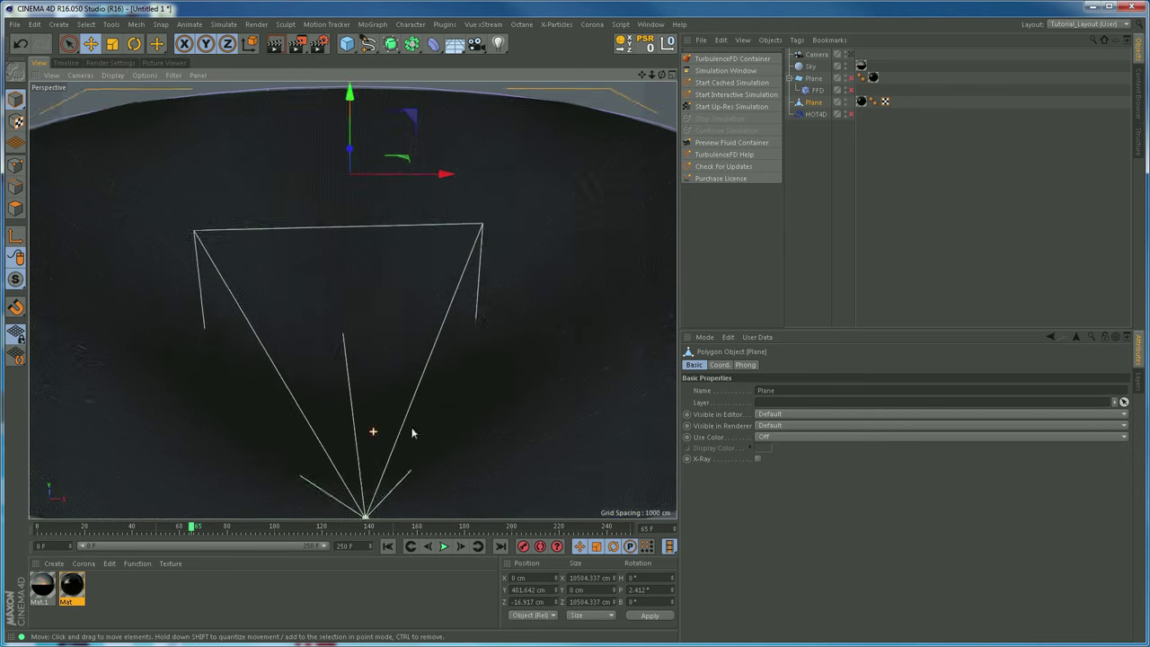
scroll(453, 342, "down", 10)
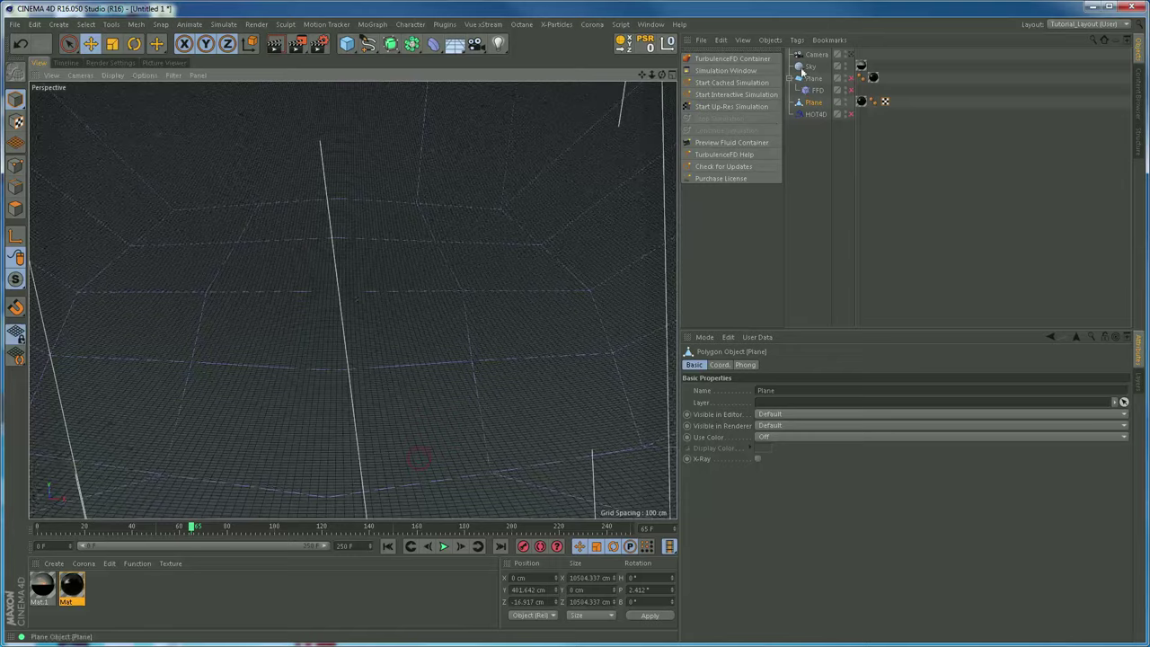
scroll(388, 463, "down", 3)
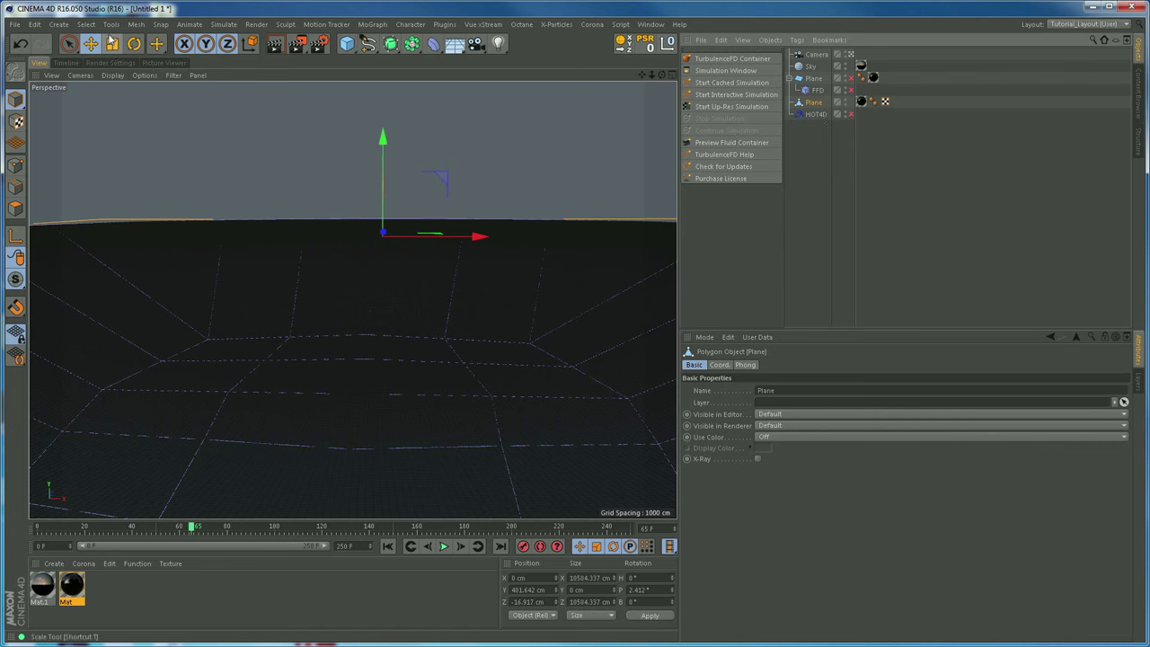
Subdivide the new polygon Plane with Mesh > Commands > Subdivide.
left_click(136, 25)
mouse_move(169, 57)
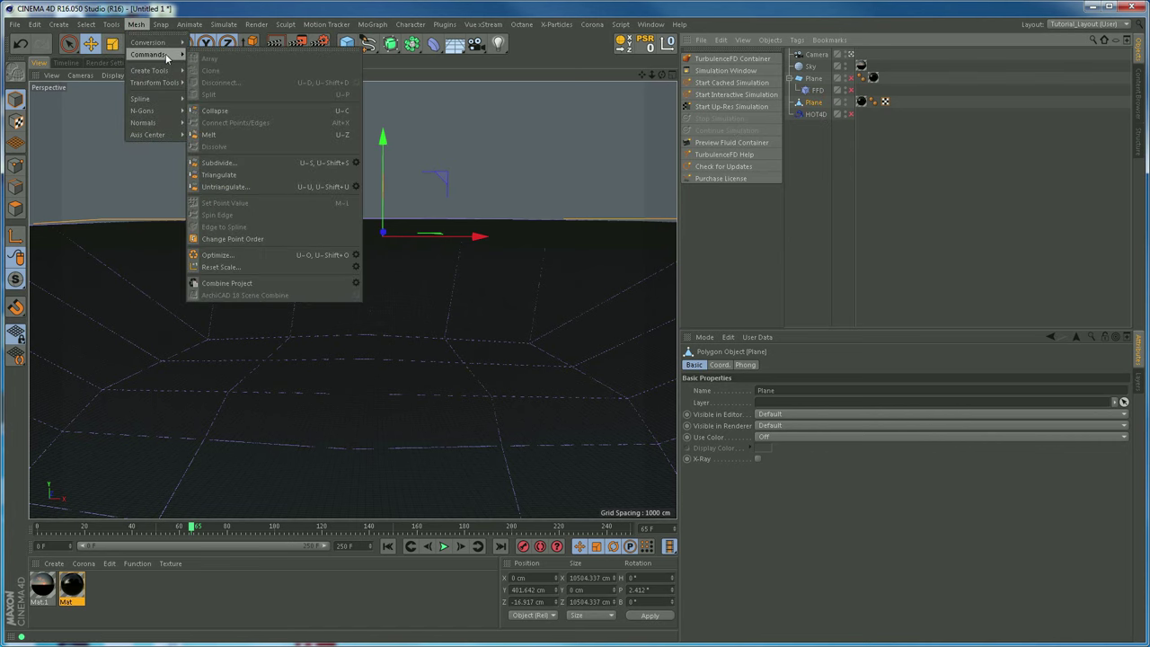
left_click(357, 164)
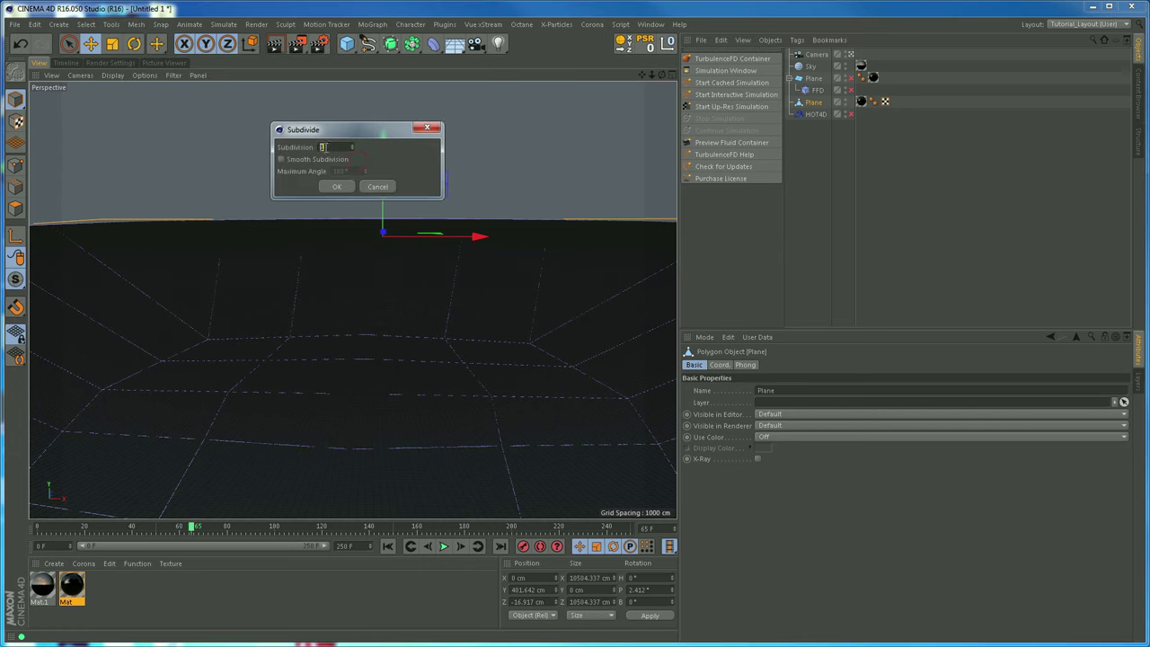
left_click(338, 187)
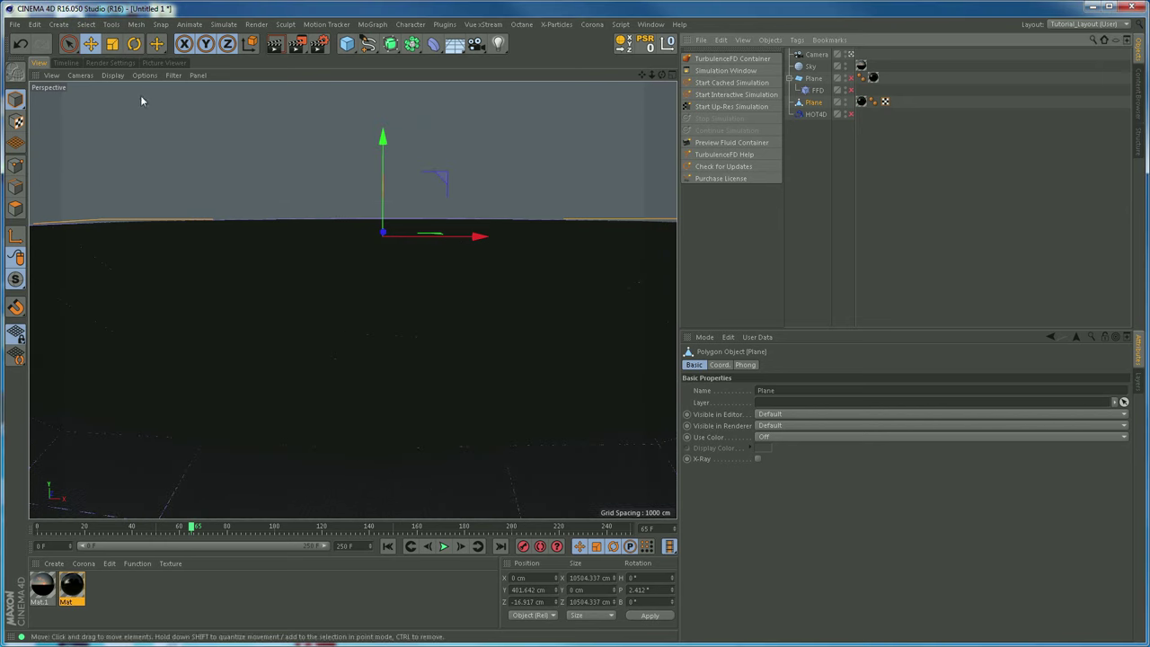
Switch the display to Gouraud Shading (Lines) and parent HOT4D under the new Plane.
left_click(113, 75)
left_click(126, 117)
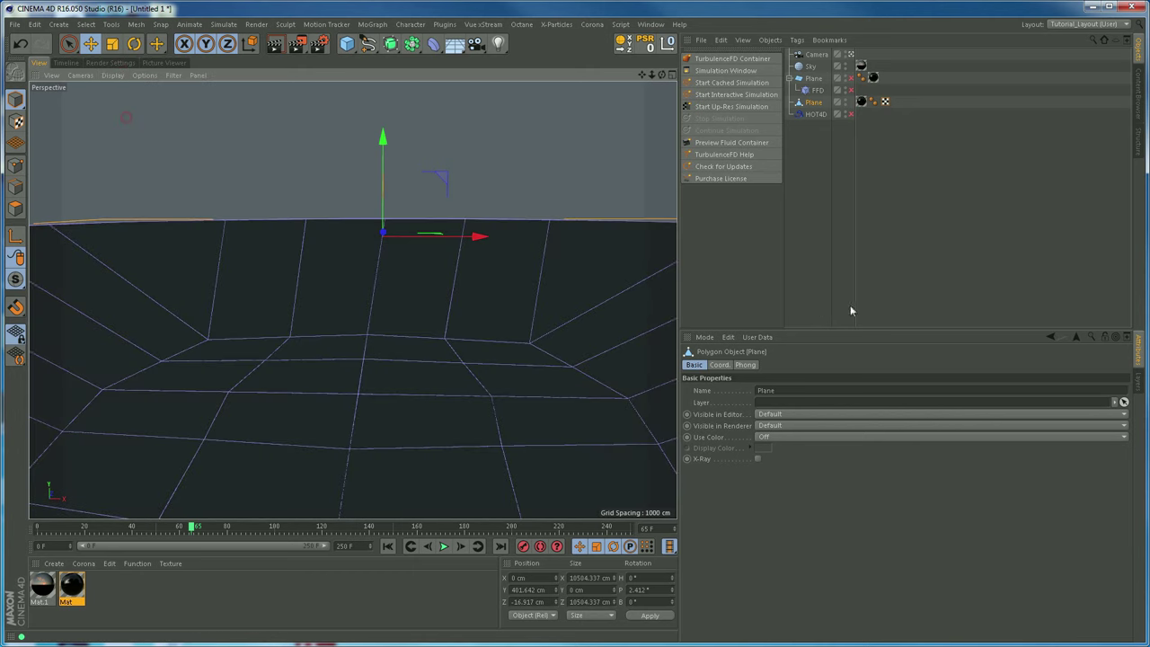
left_click_drag(815, 114, 820, 104)
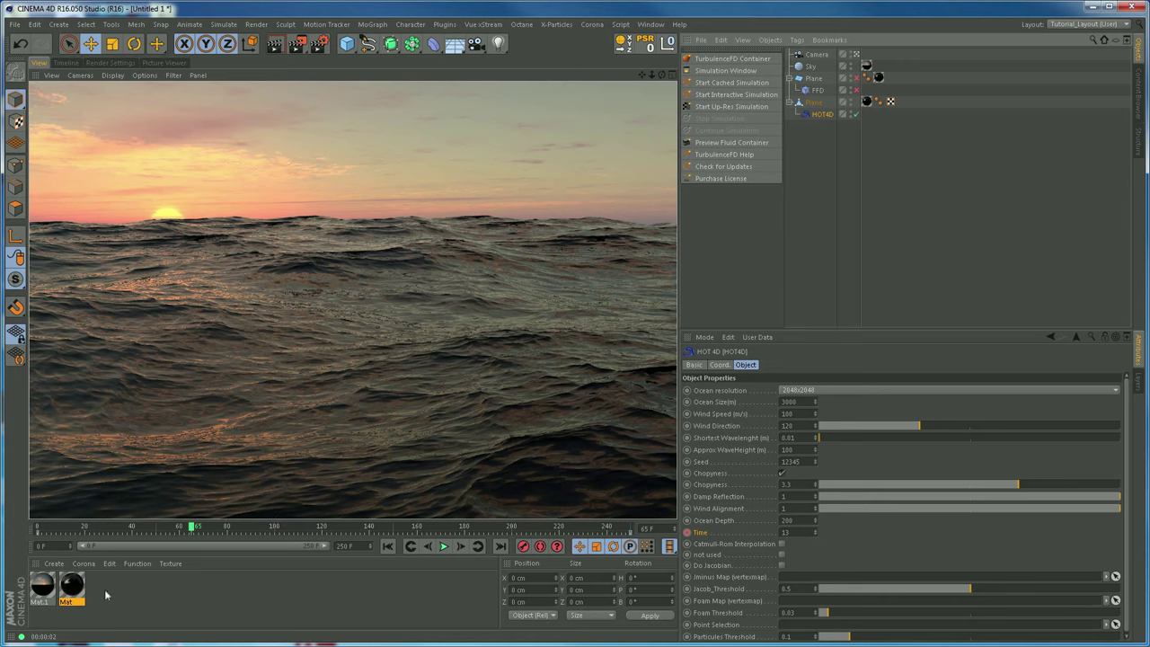
Wrap Mat.1's Color channel sky texture in a Layer shader.
left_click(44, 587)
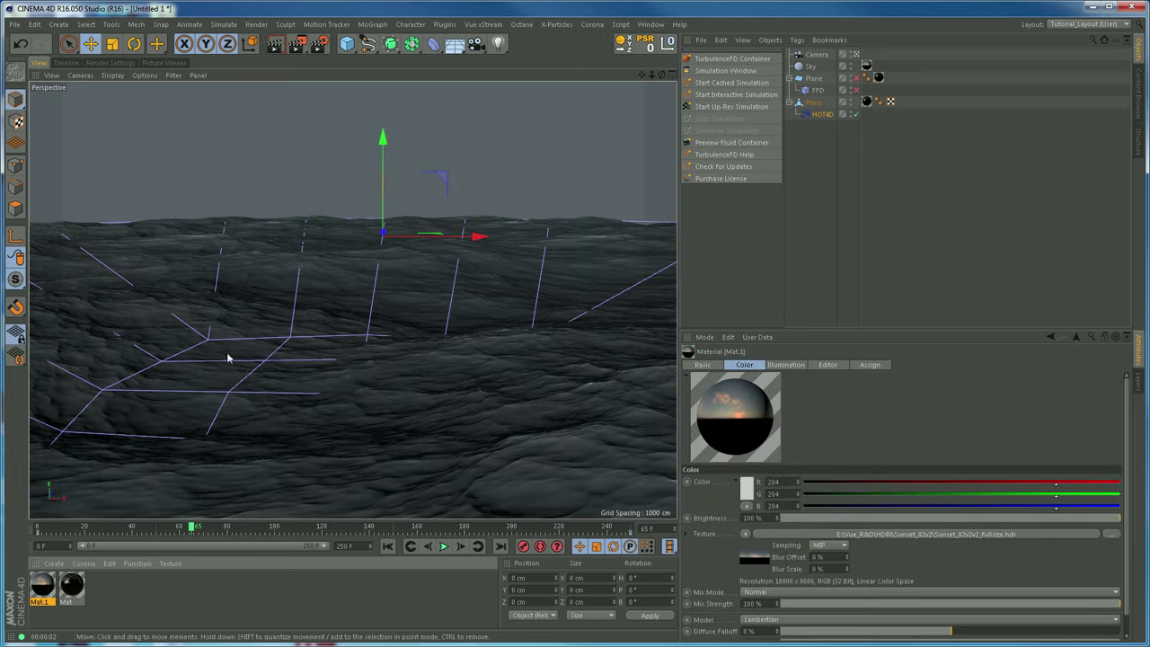
double_click(45, 586)
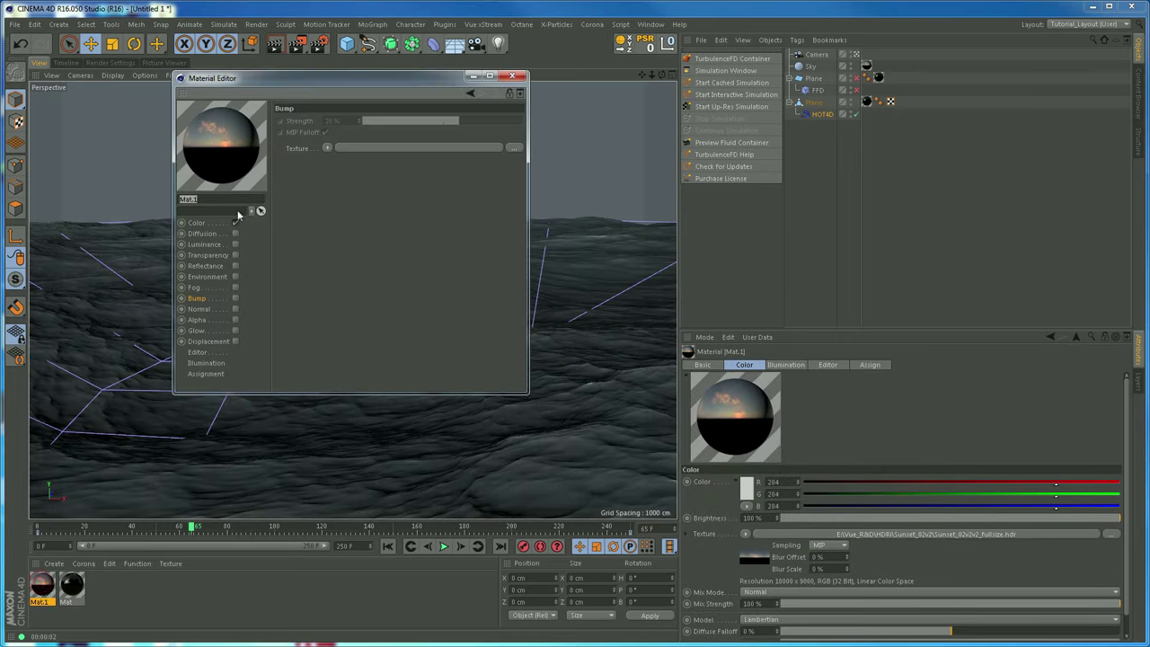
left_click(200, 223)
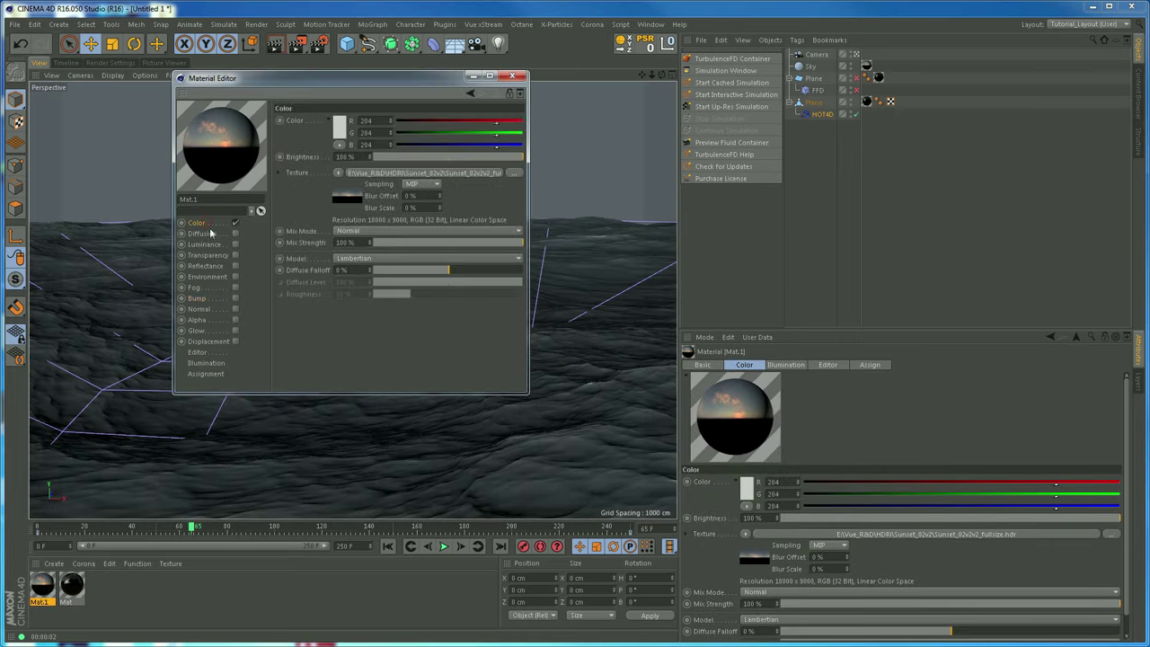
left_click(337, 174)
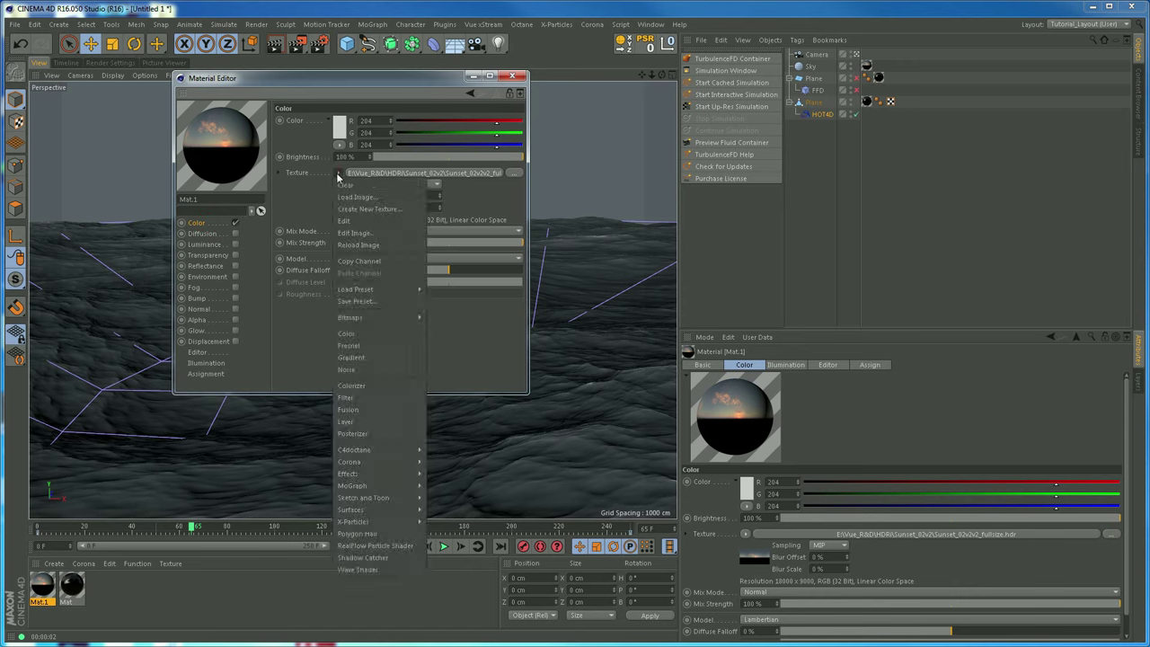
left_click(355, 422)
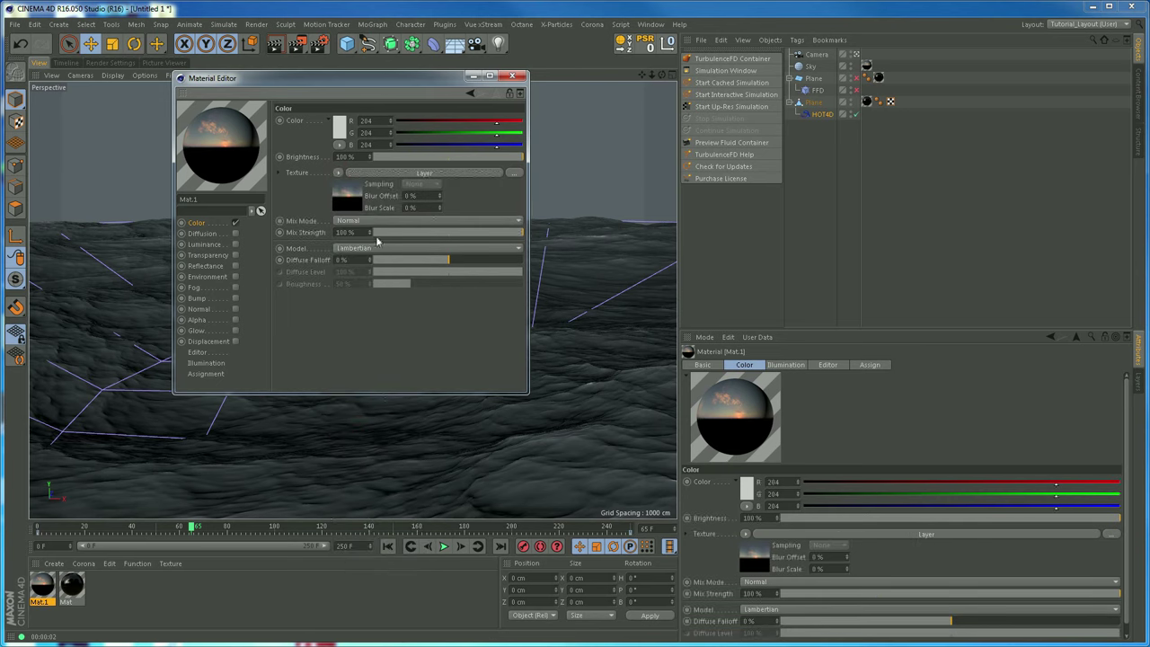
Add a Brightness/Contrast/Gamma layer with Contrast 34% and test-render the sky.
left_click(350, 199)
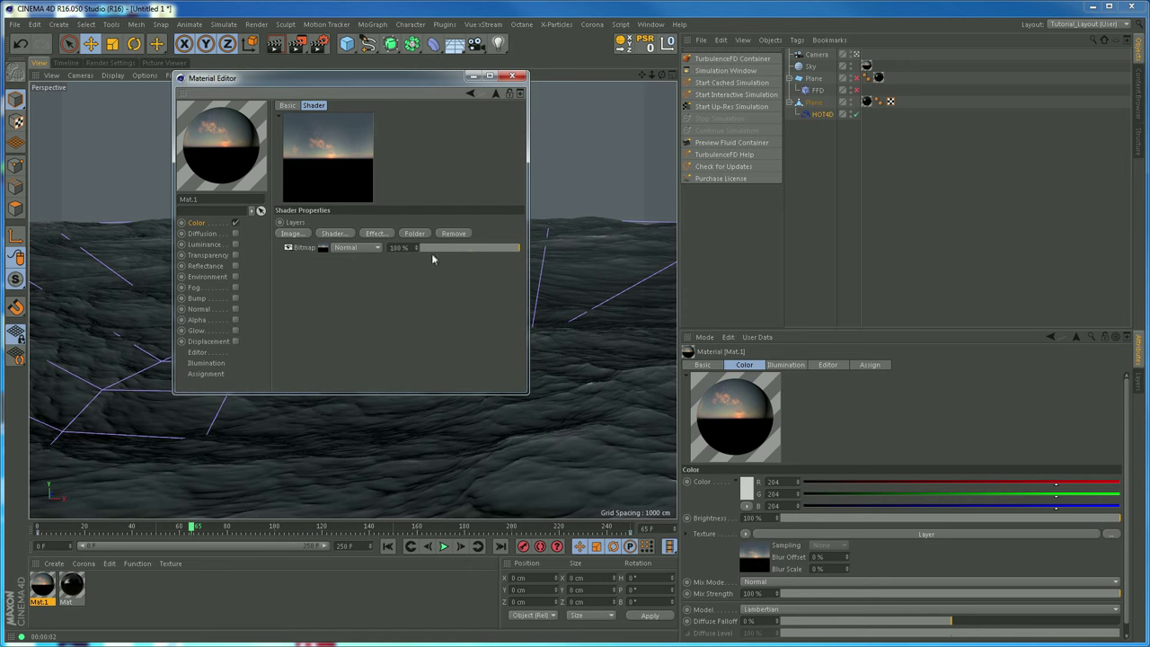
left_click(379, 235)
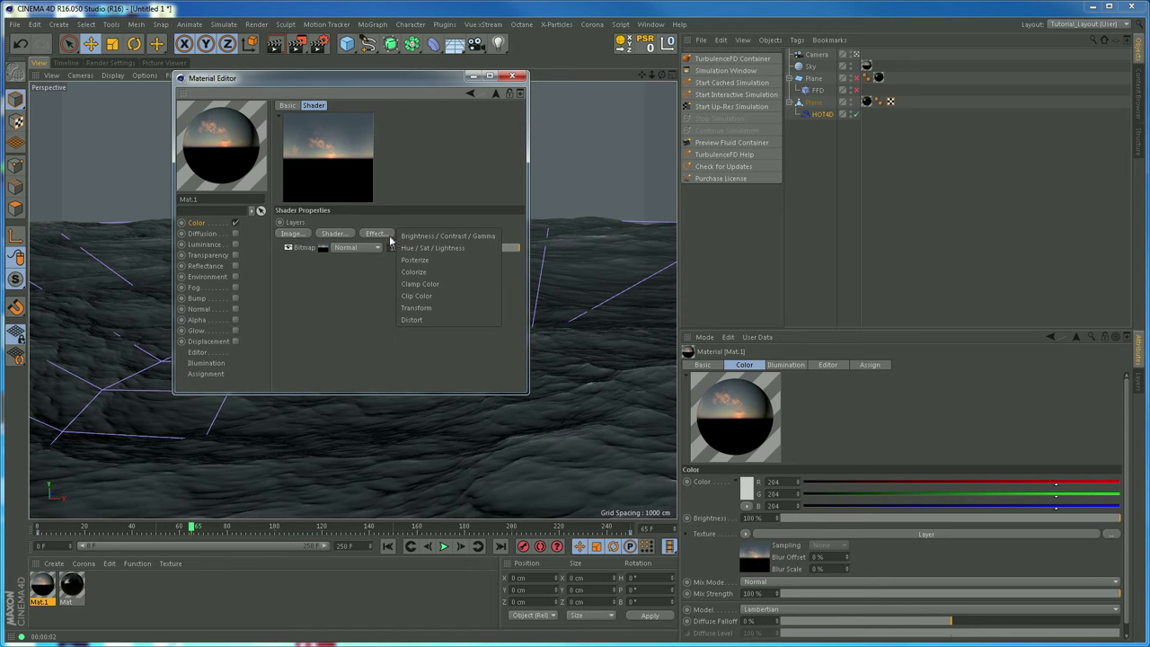
left_click(446, 237)
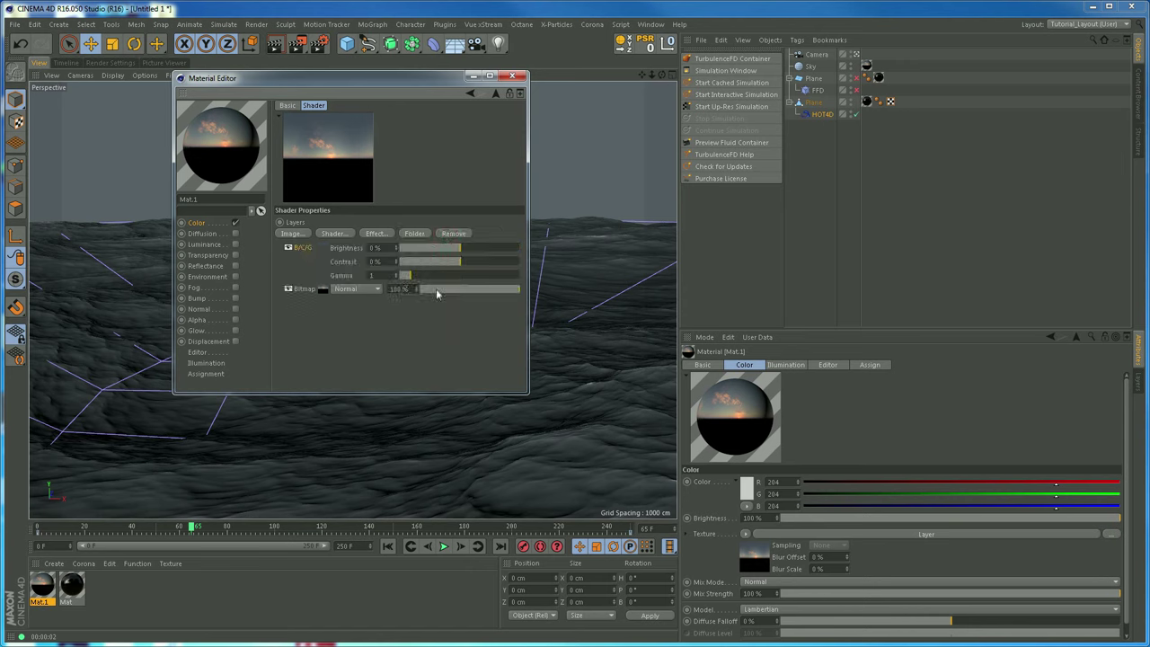
left_click_drag(461, 264, 480, 266)
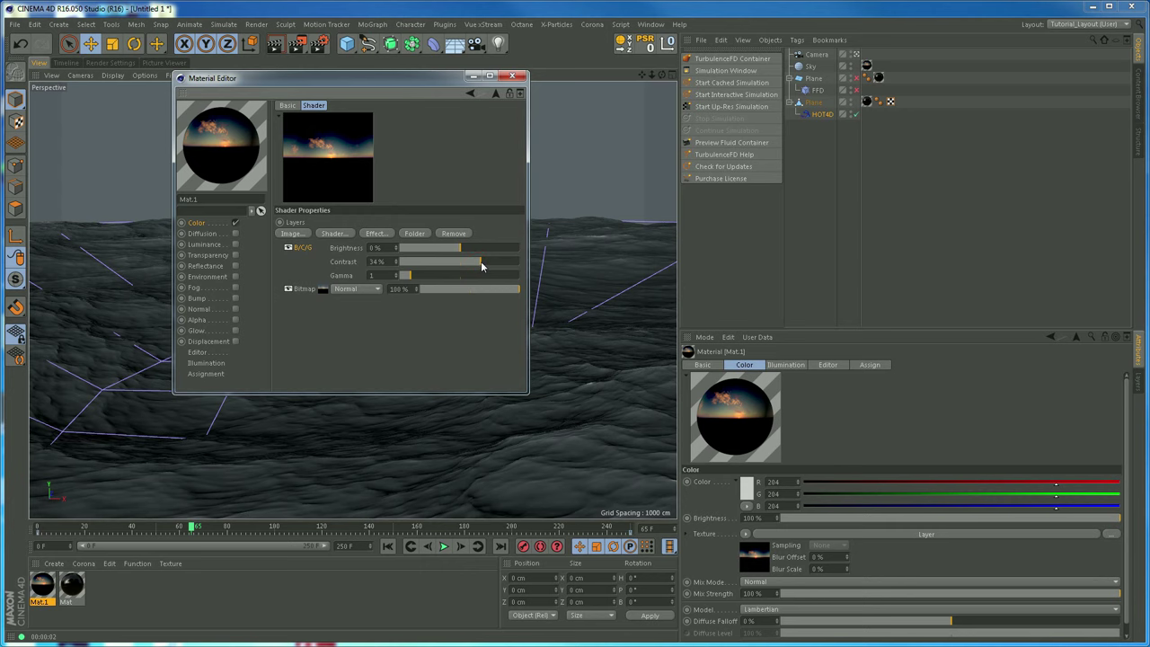
left_click(512, 75)
left_click(276, 44)
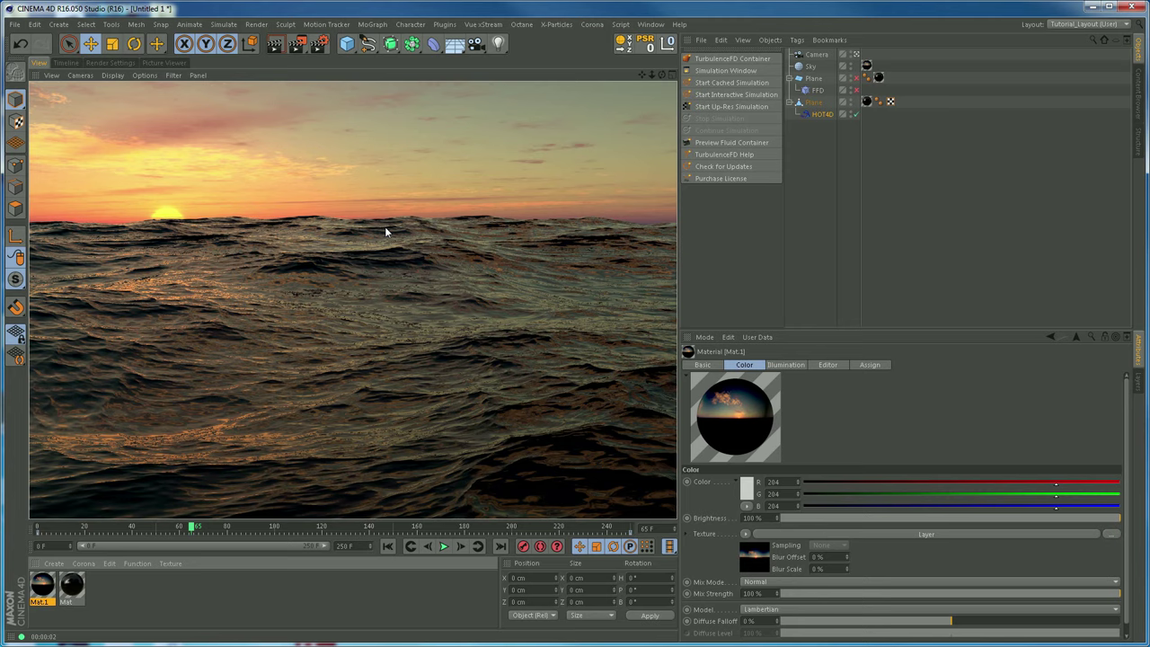
Reduce the Brightness/Contrast/Gamma layer's Contrast to 17%.
double_click(43, 586)
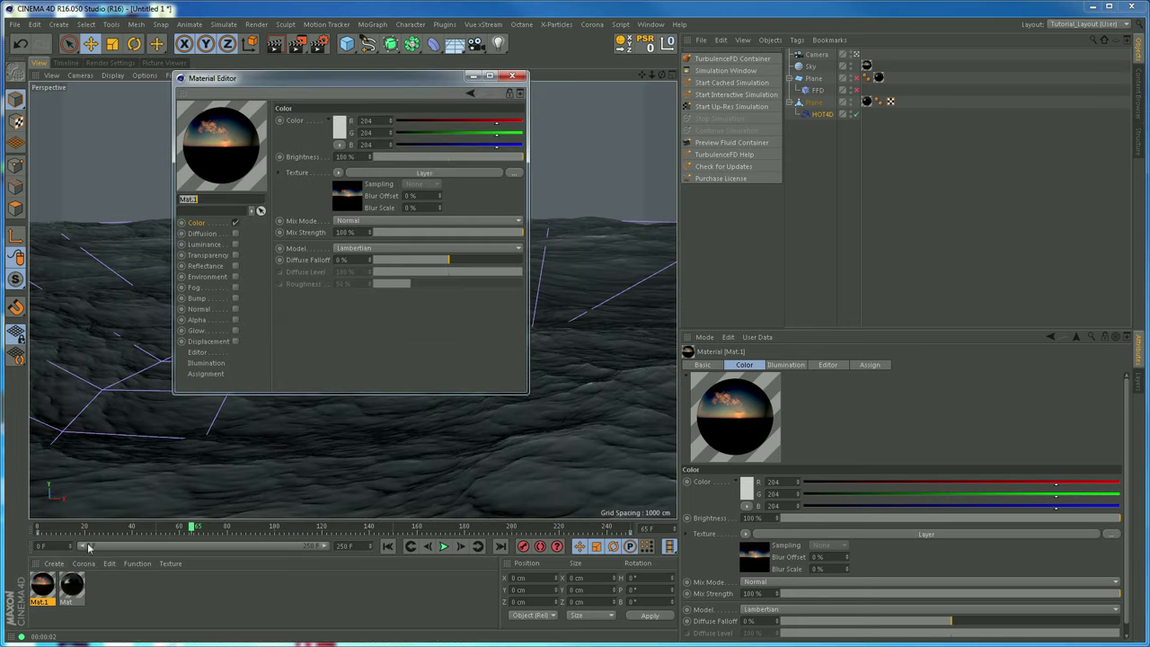
left_click(361, 198)
left_click_drag(479, 261, 470, 262)
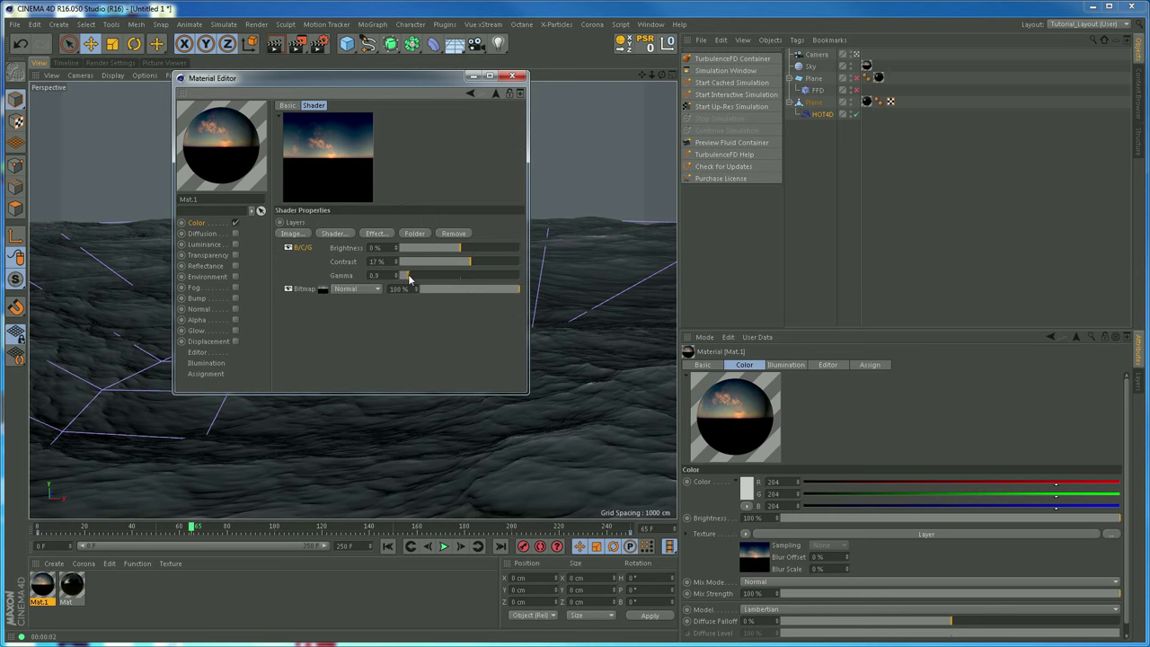
Close the Material Editor for the sky material Mat.1.
left_click(512, 75)
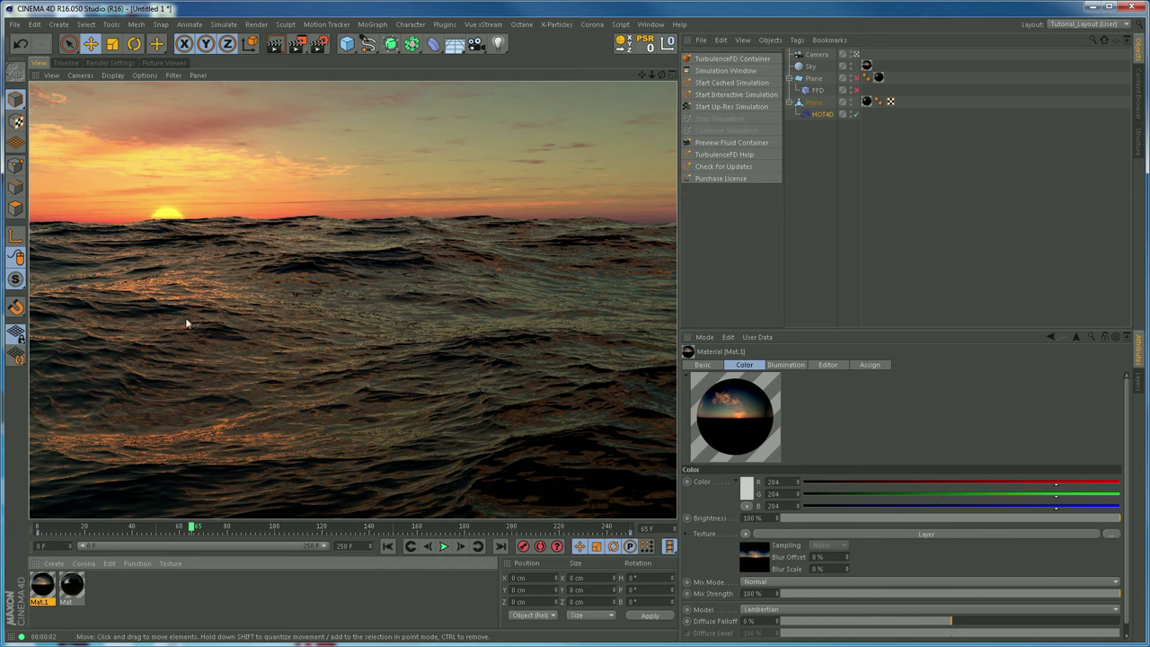
left_click(73, 586)
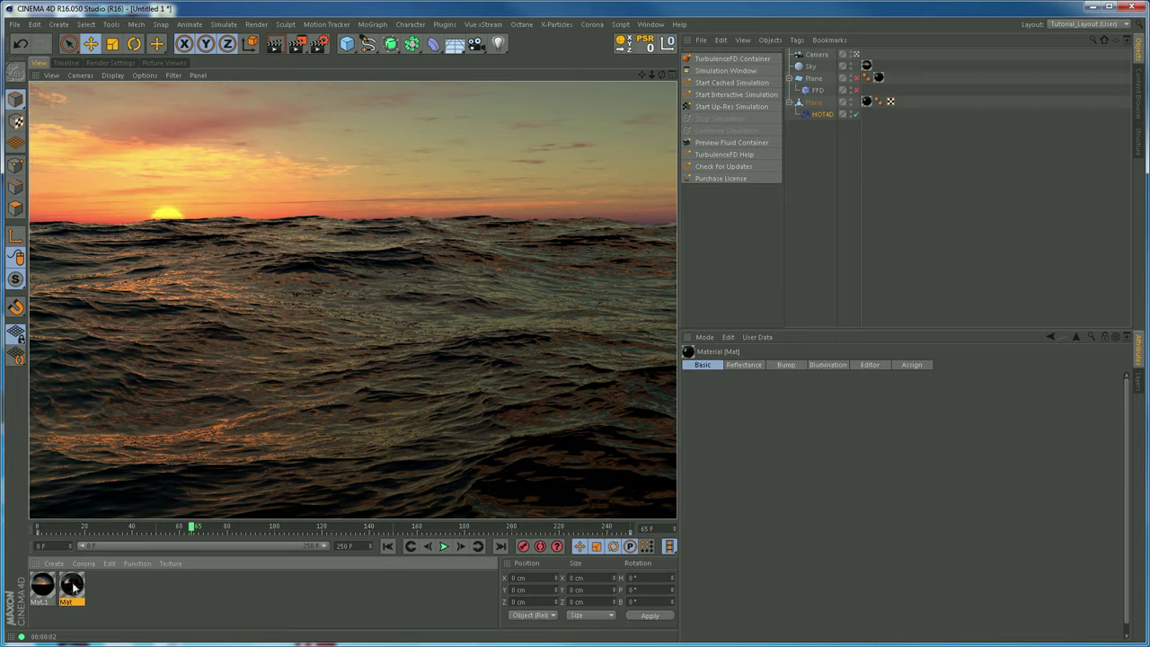
double_click(73, 586)
left_click(221, 267)
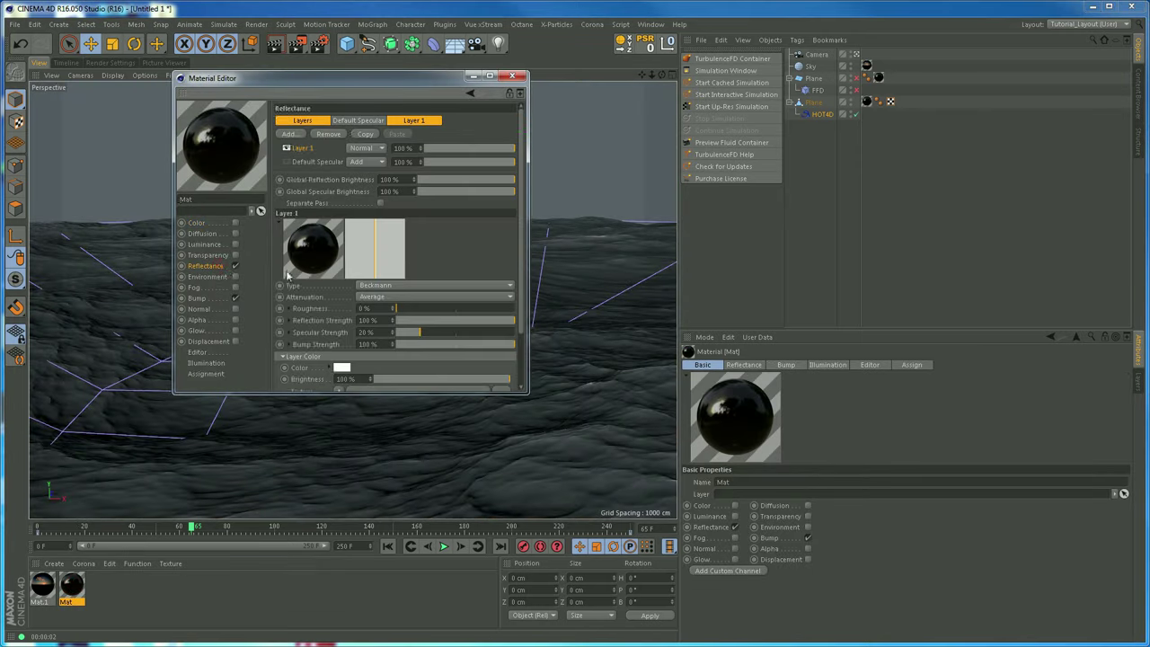
scroll(514, 301, "down", 3)
scroll(513, 301, "down", 1)
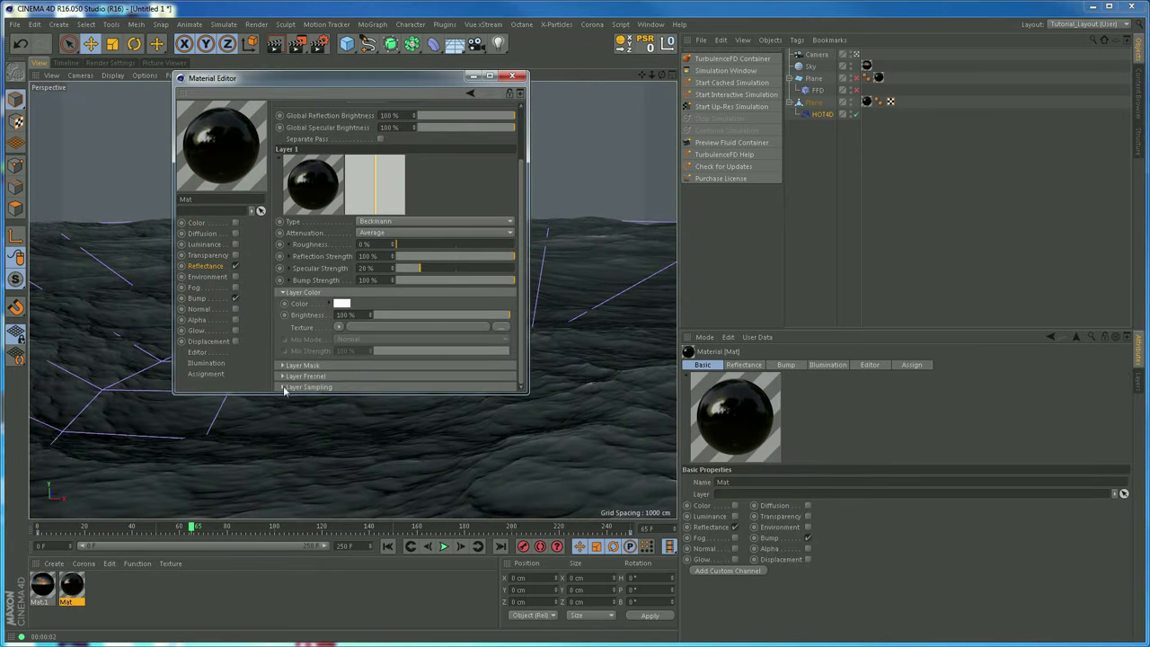
scroll(520, 360, "down", 2)
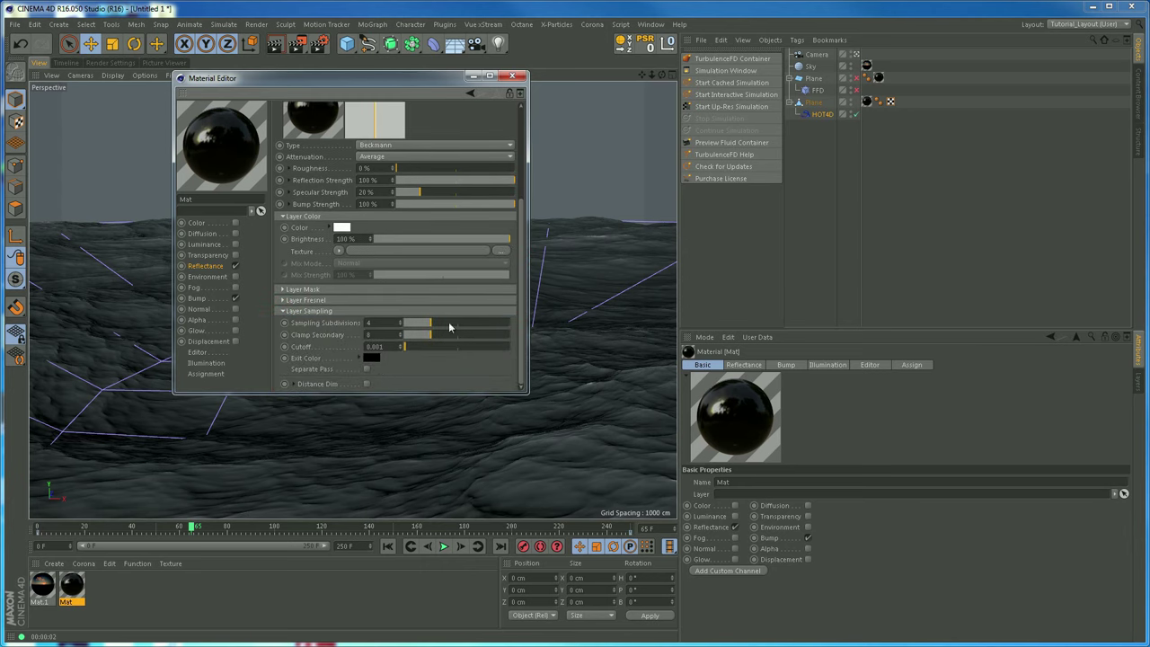
left_click(517, 75)
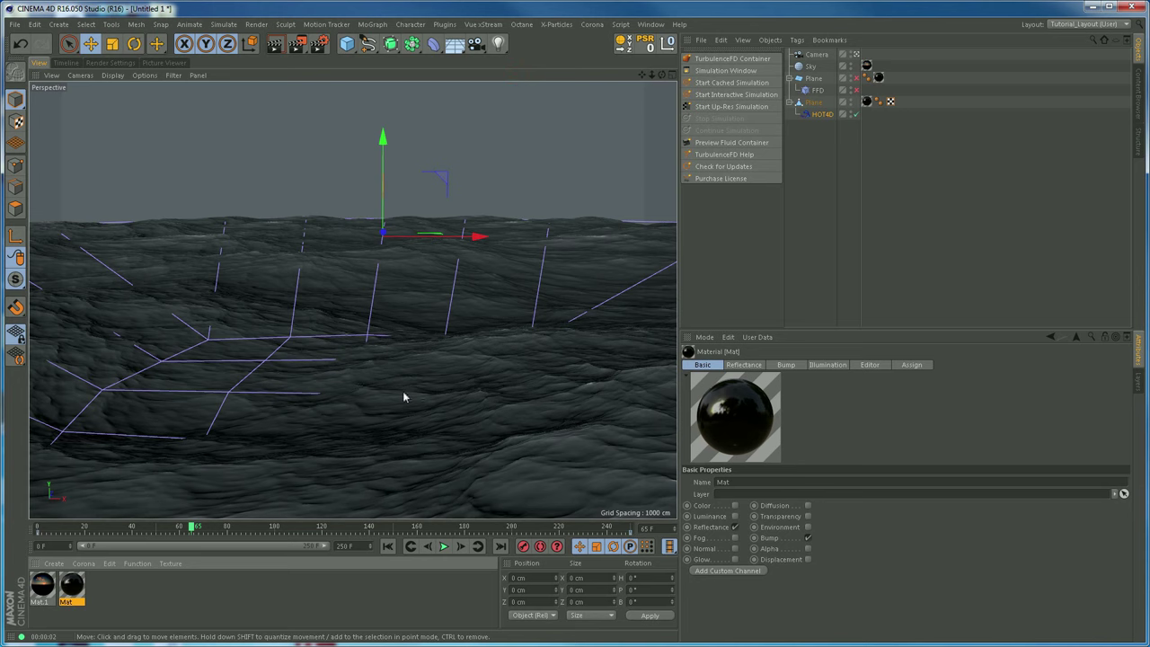
key("ctrl+r")
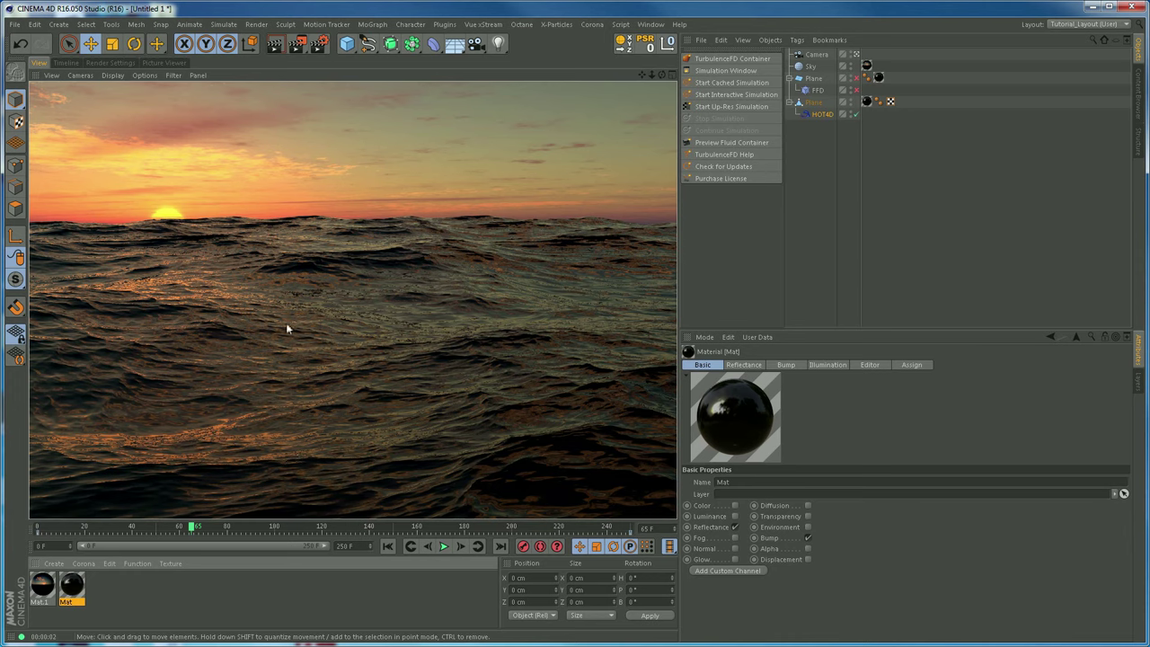
Set Render Settings anti-aliasing to Best.
left_click(109, 63)
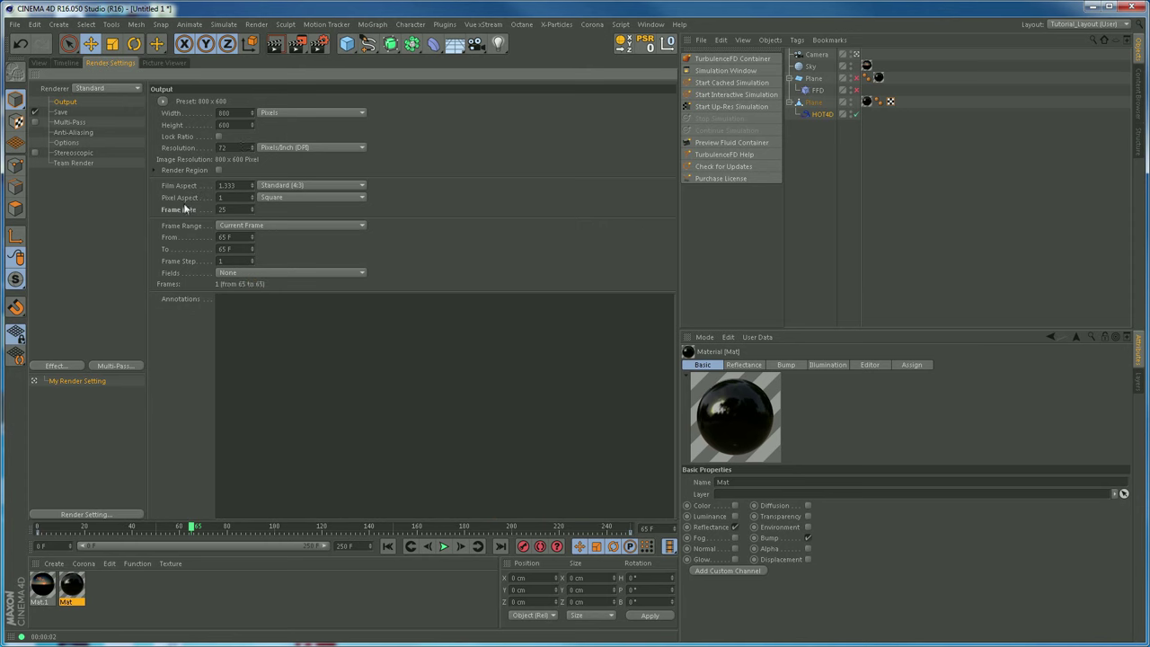
left_click(90, 133)
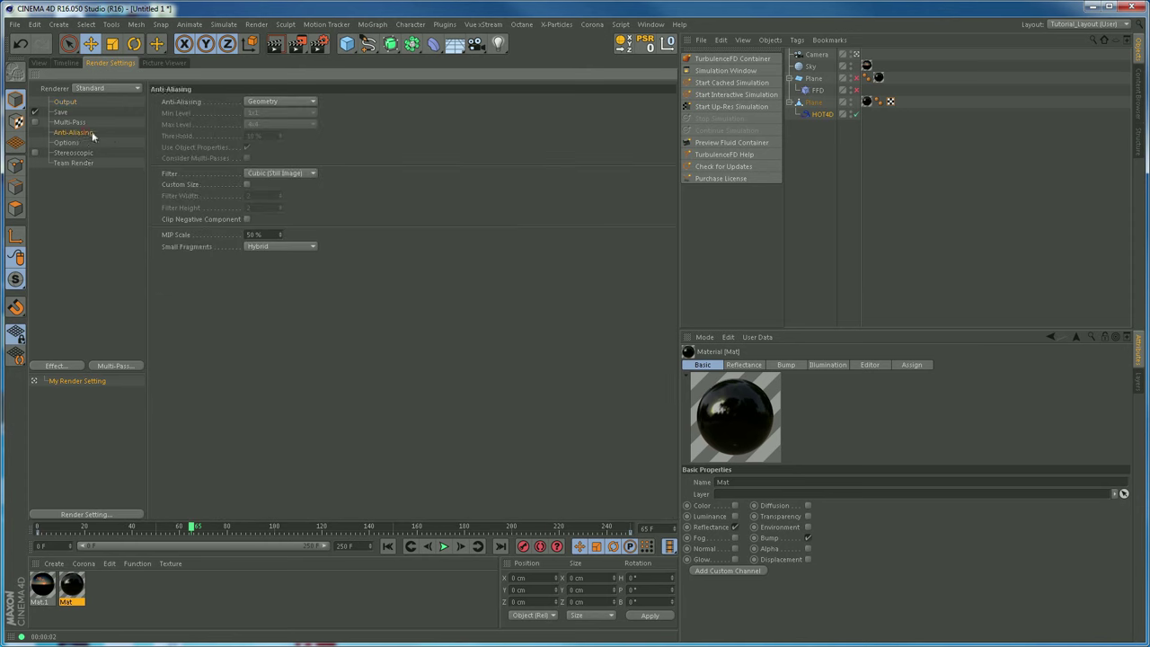
left_click(268, 103)
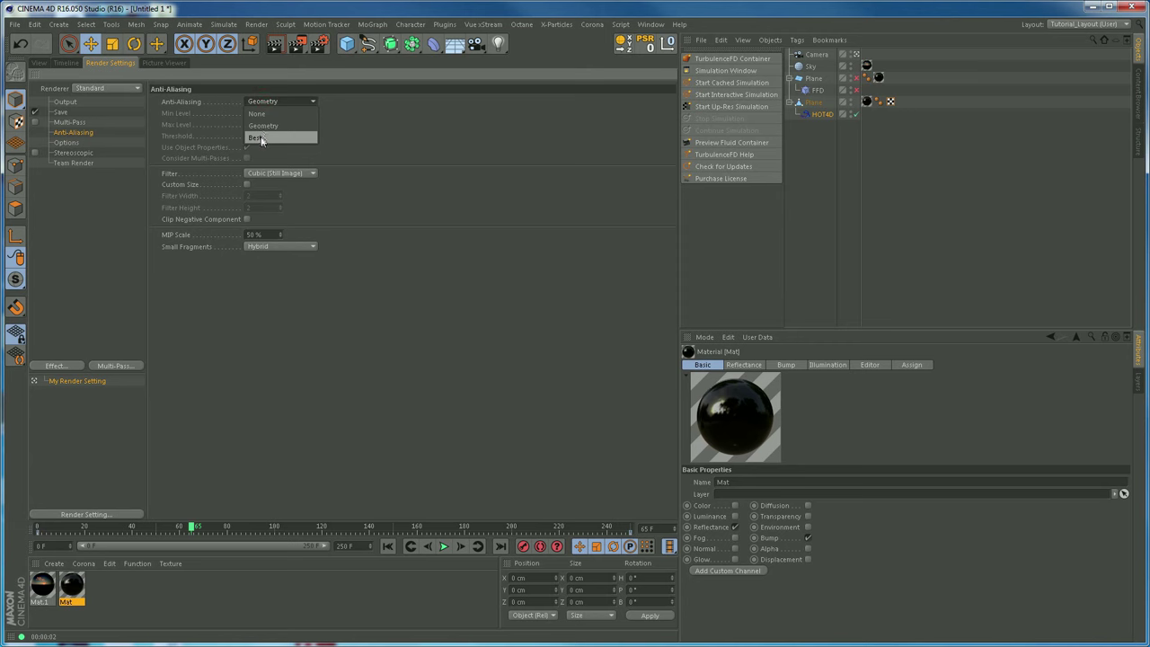
left_click(261, 140)
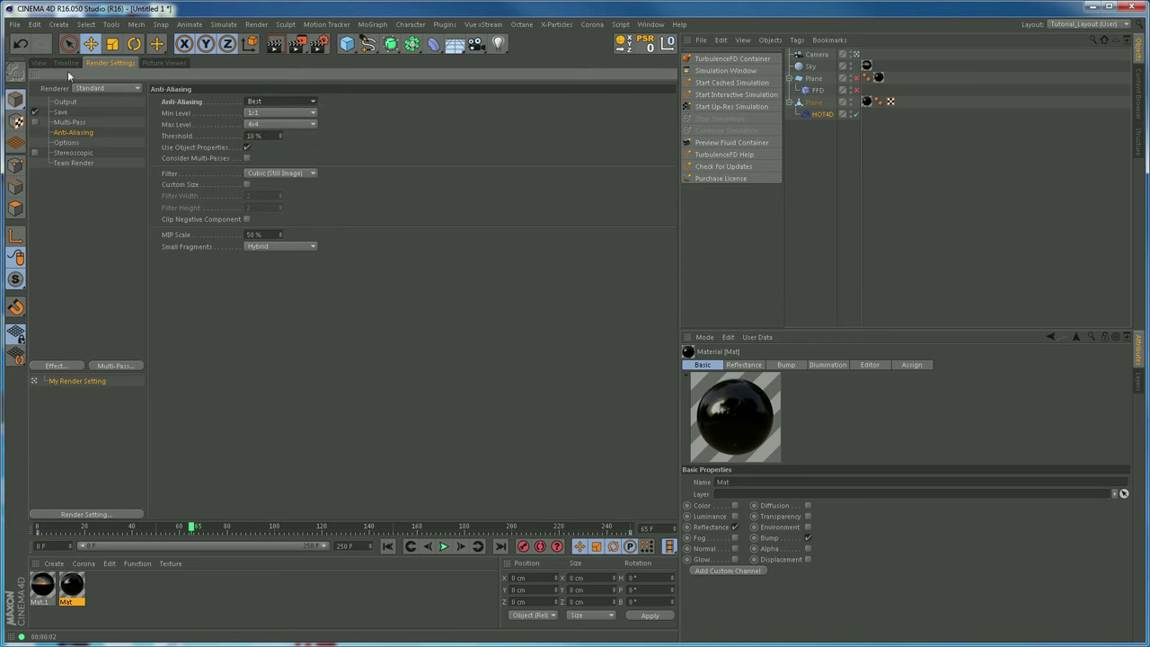
left_click(40, 63)
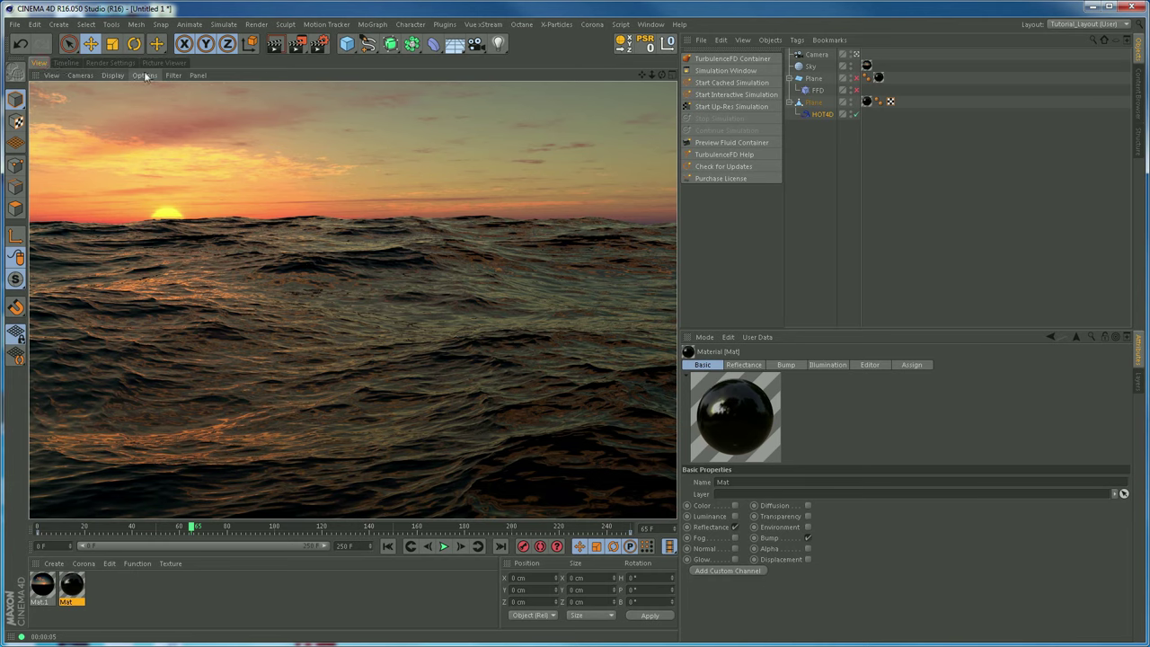
Set the anti-aliasing Min Level to 4x4 and Max Level to 8x8.
left_click(109, 63)
left_click(260, 113)
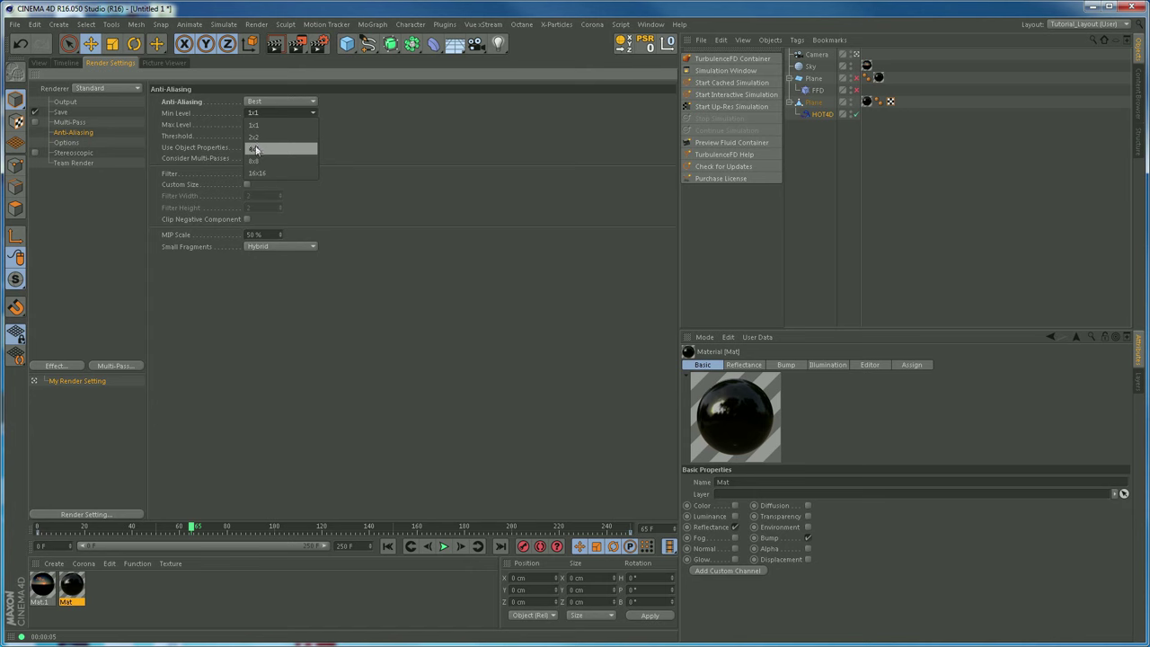
left_click(260, 148)
left_click(265, 125)
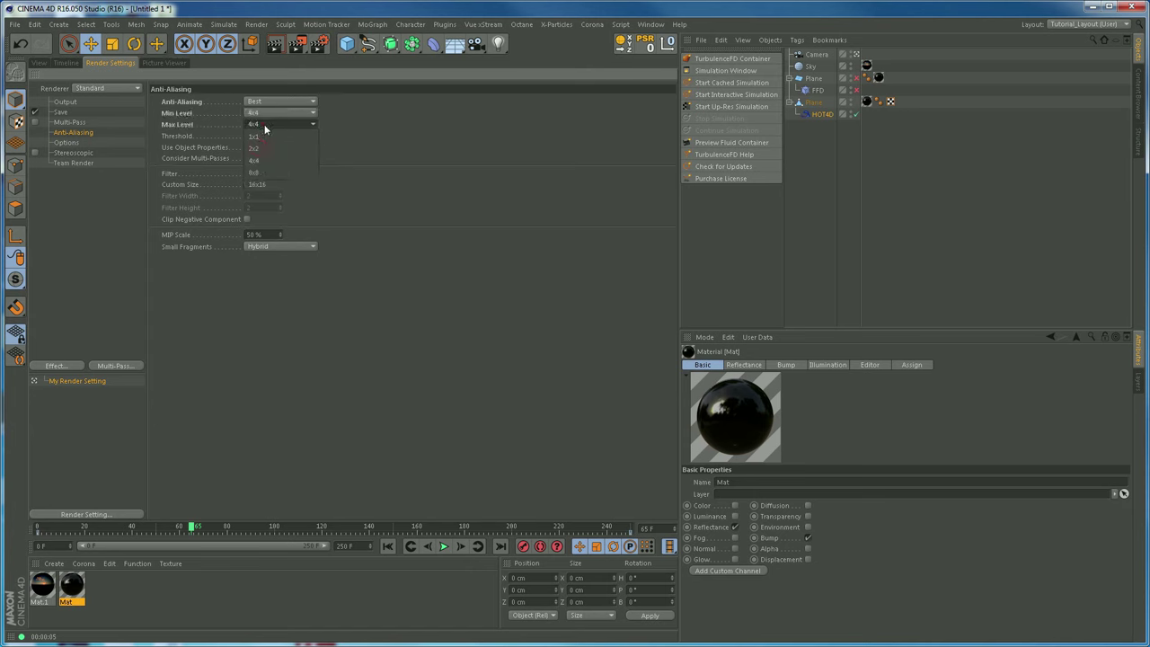
left_click(270, 170)
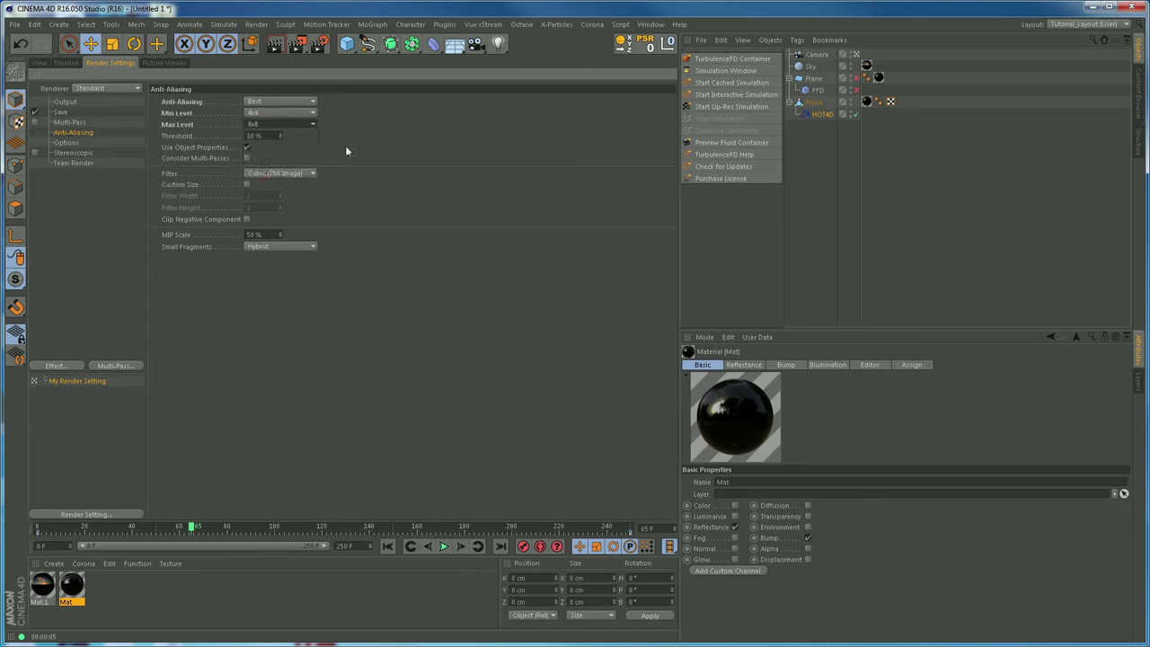
left_click(40, 63)
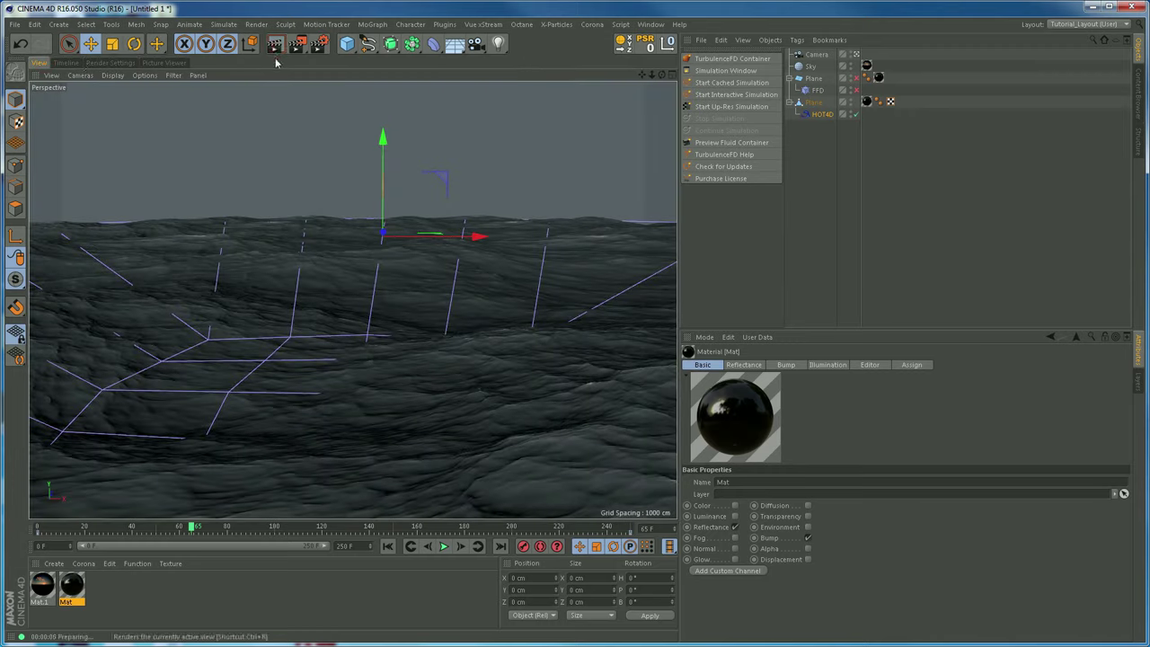
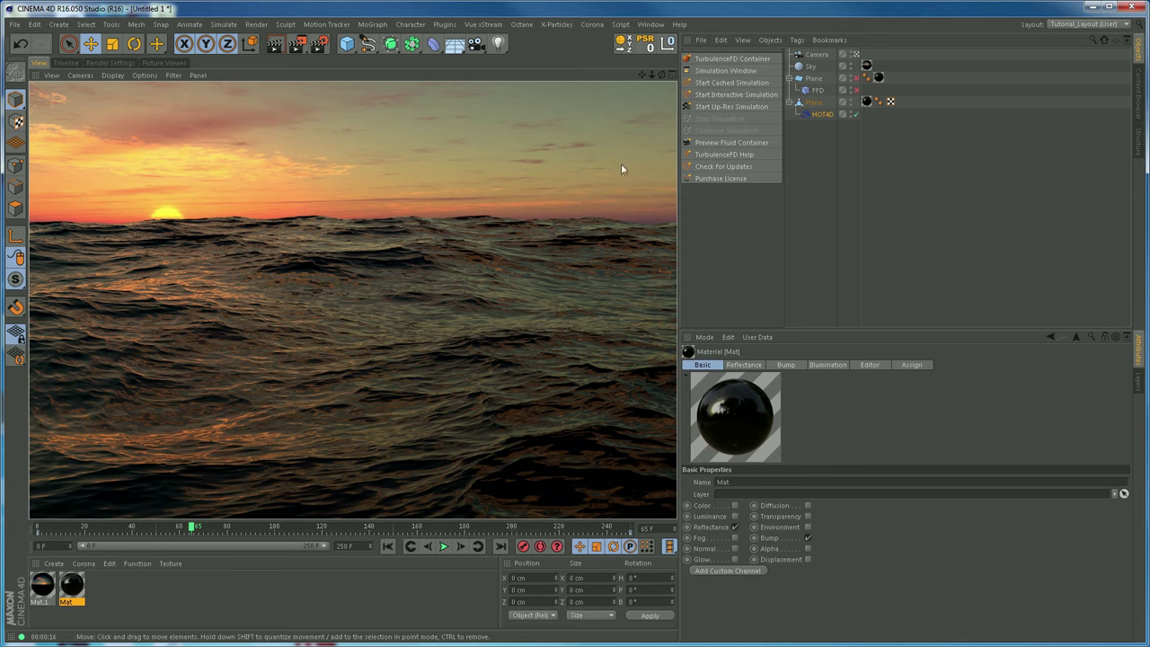
Add a Motion Camera rig to the ocean scene from the camera type list.
left_click(475, 43)
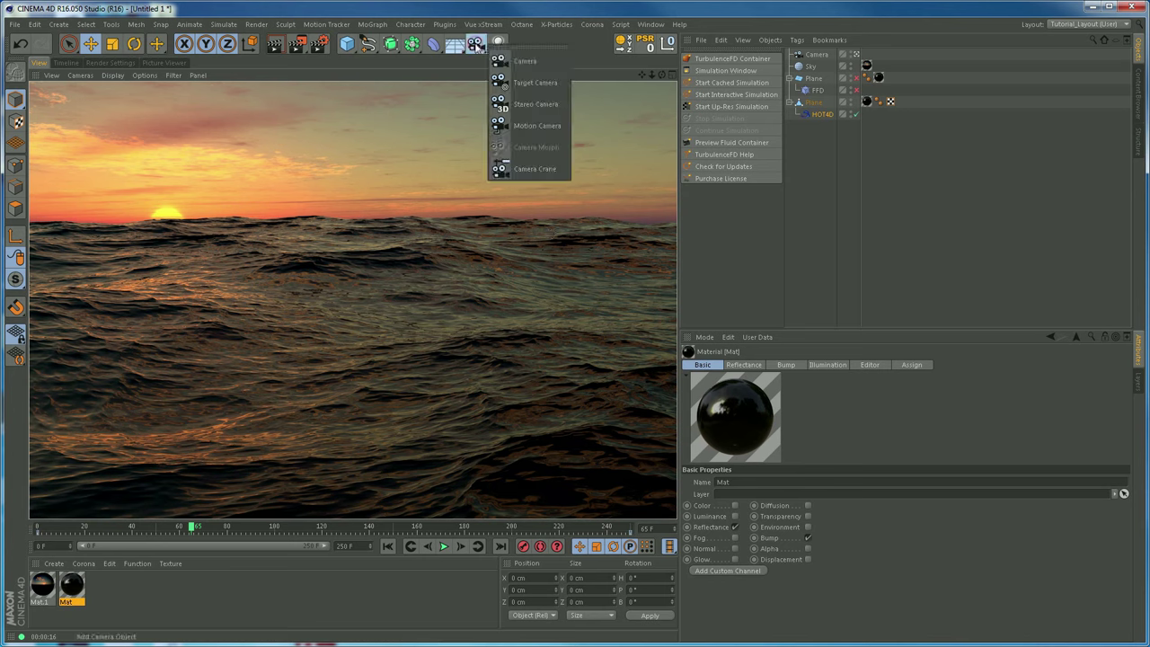
left_click(537, 127)
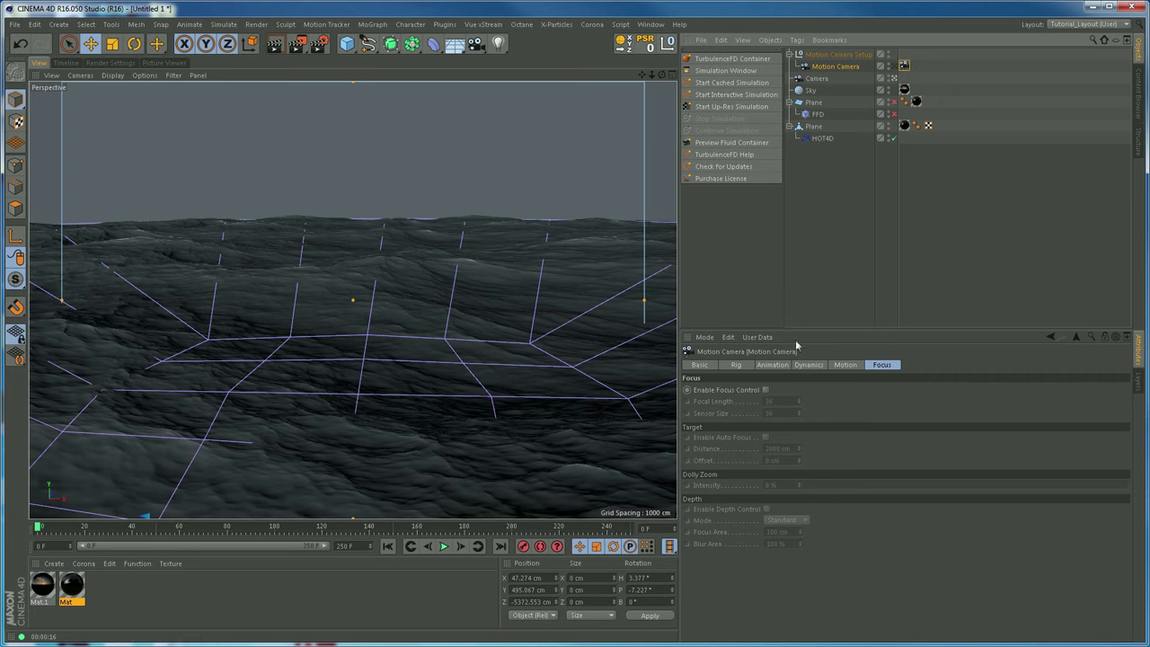
Review the Motion Camera tag's Rig, Animation and Dynamics settings, ending on Motion with intensities at 0 %.
left_click(738, 366)
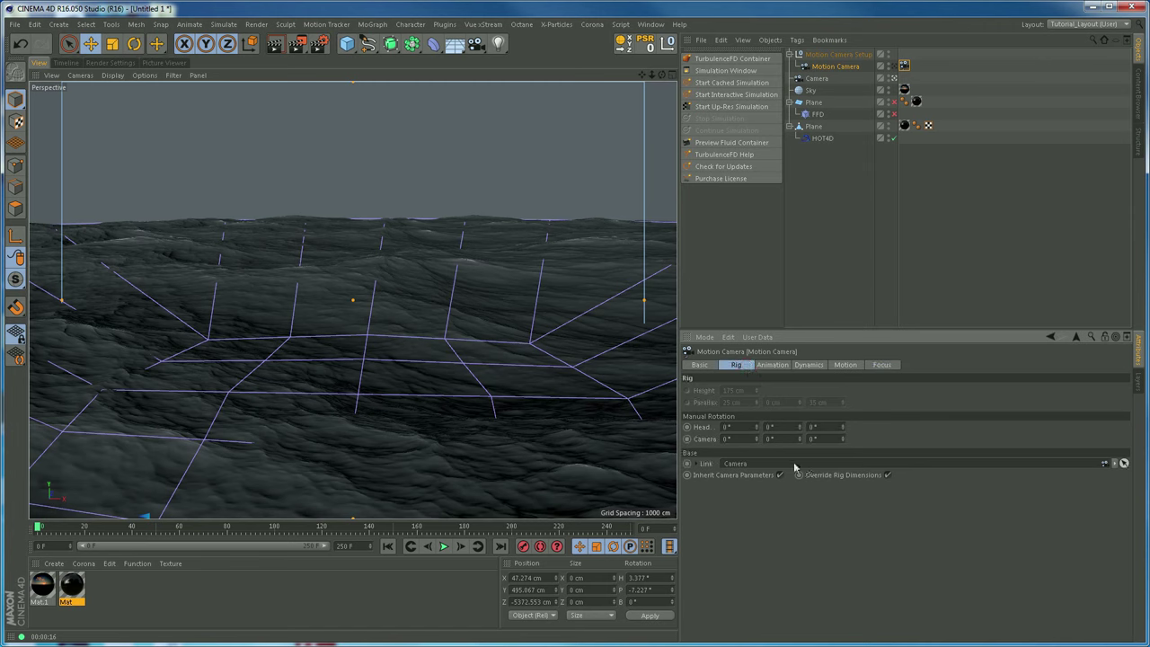
left_click(820, 79)
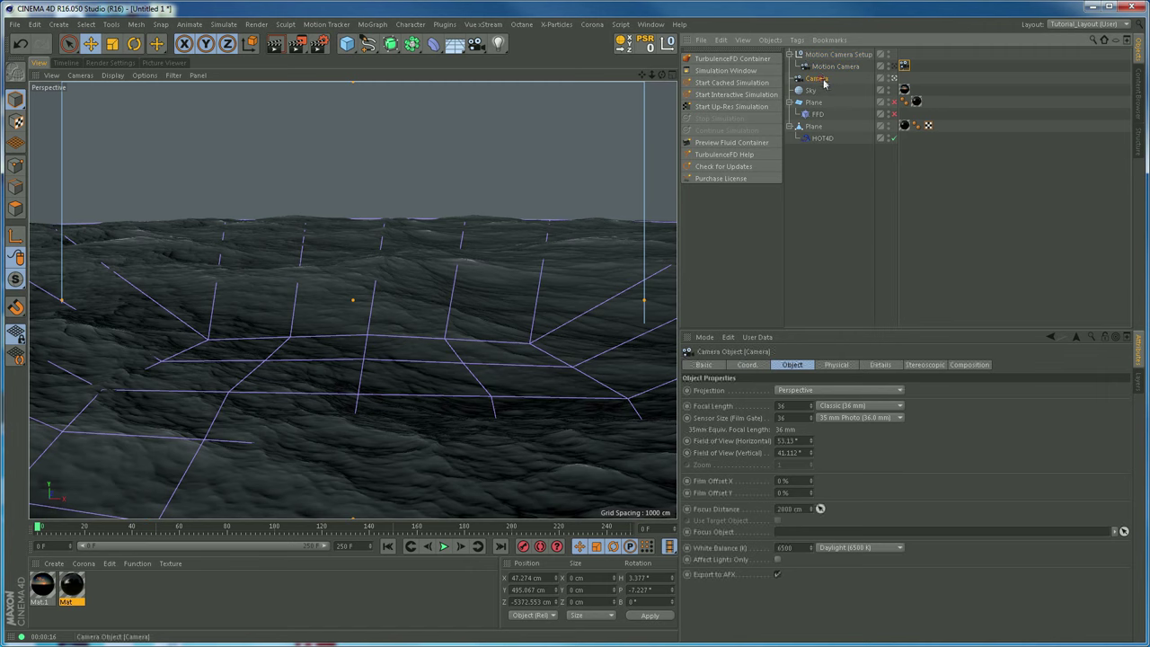
left_click(833, 66)
left_click(904, 66)
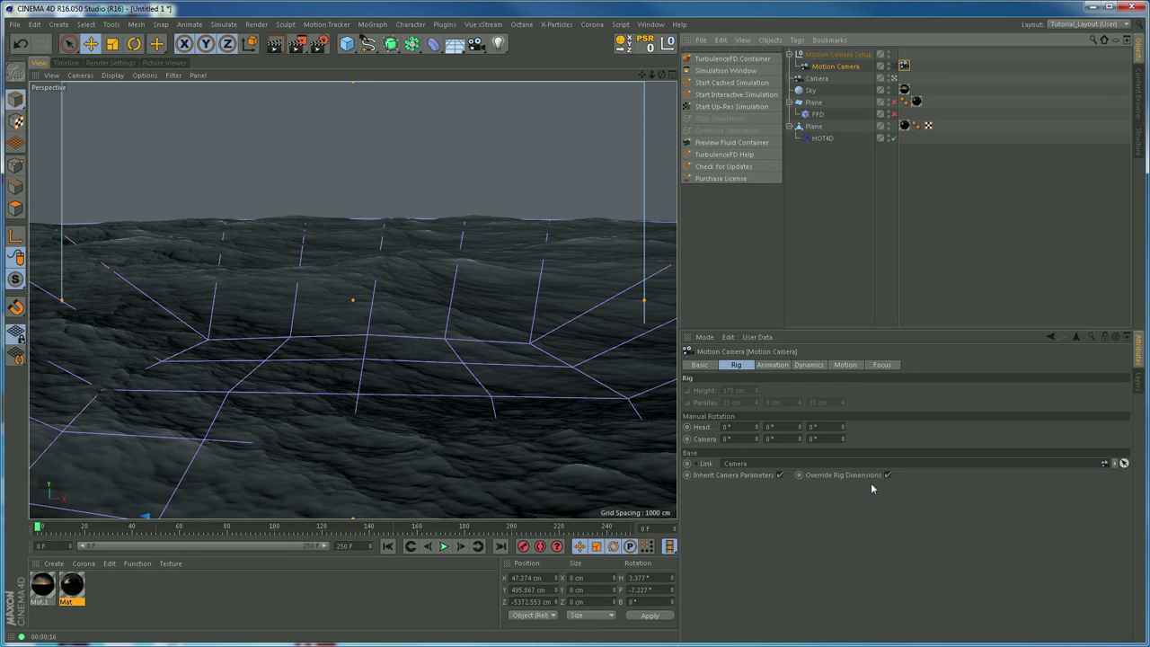
left_click(773, 366)
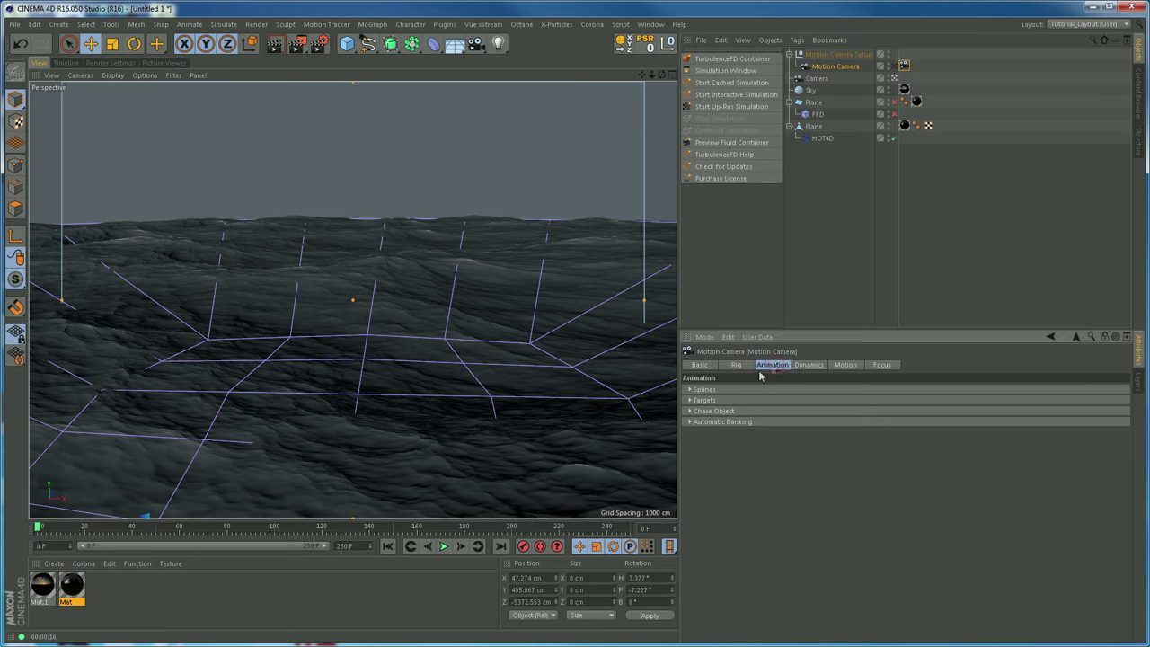
left_click(809, 366)
left_click(842, 367)
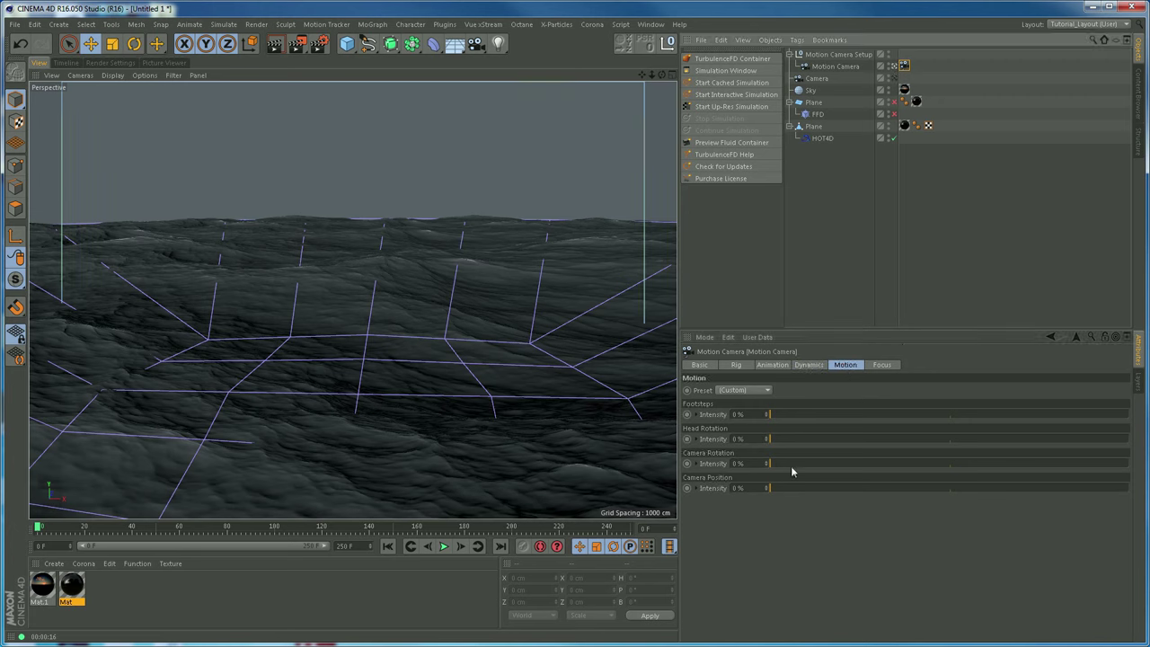
Raise the camera rotation and position shake intensities and preview playback with the HOT4D ocean disabled.
left_click_drag(787, 462, 959, 484)
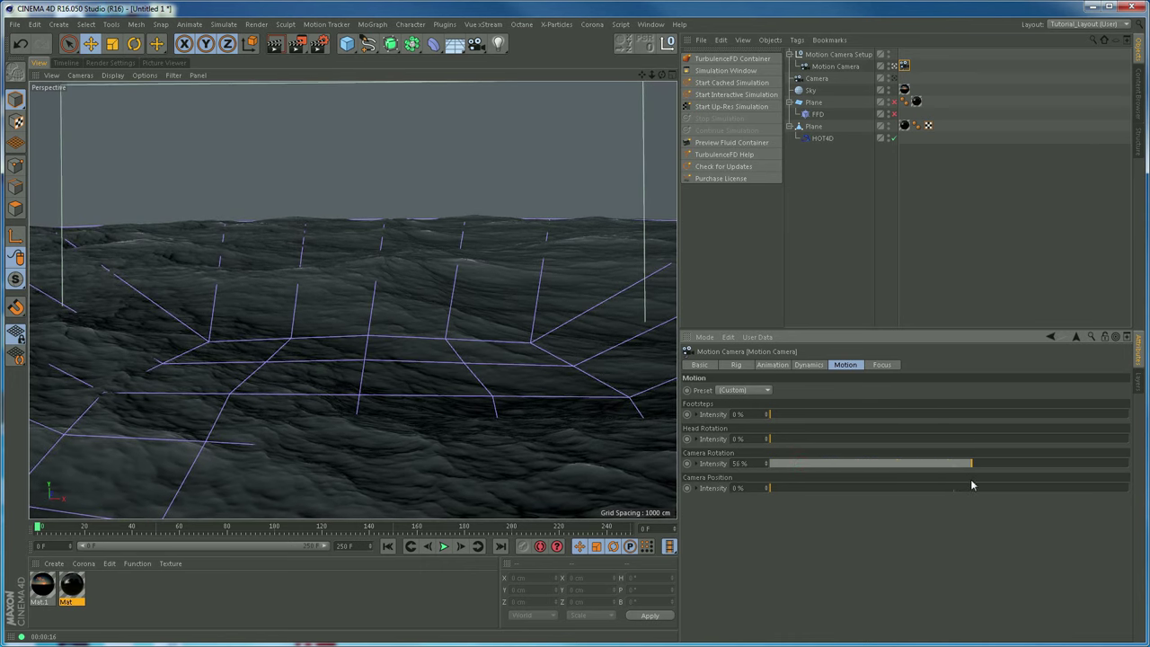
left_click_drag(860, 490, 956, 504)
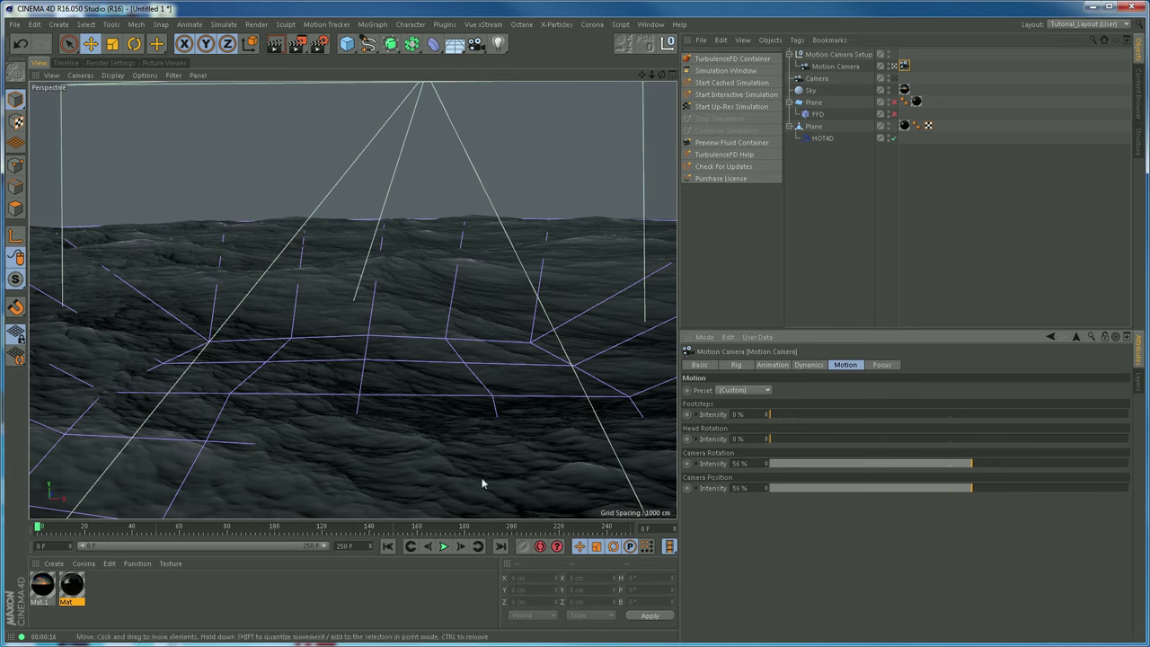
left_click(892, 139)
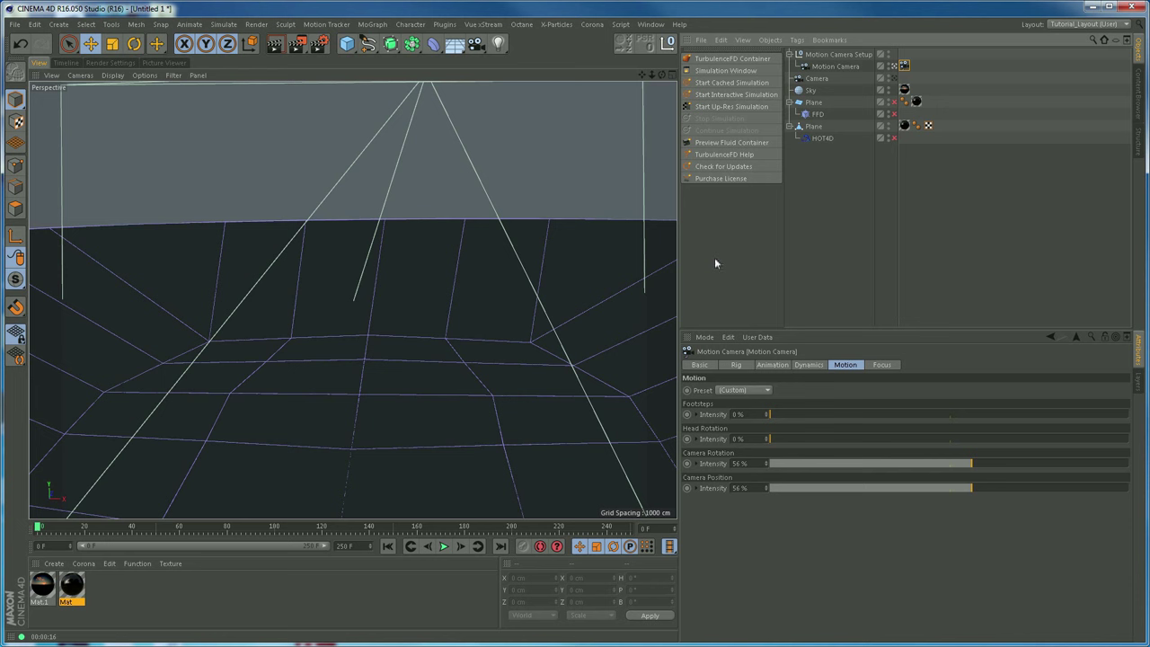
left_click(445, 547)
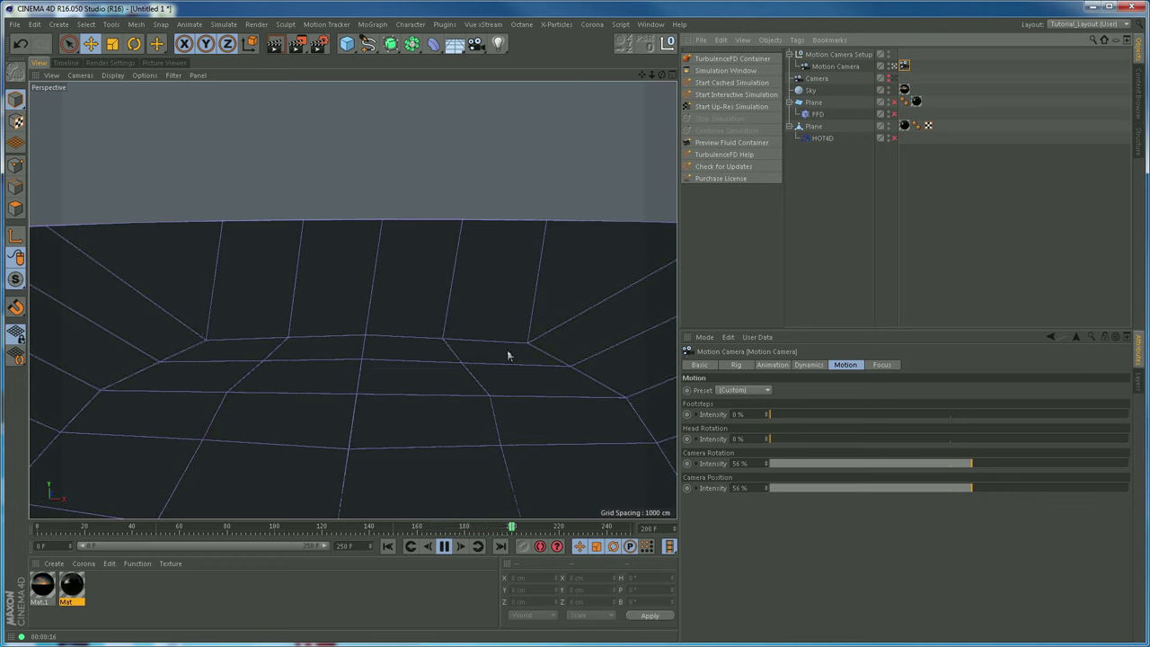
Fine-tune the shake to 95 % camera rotation and 98 % camera position intensity.
left_click_drag(971, 487, 1102, 490)
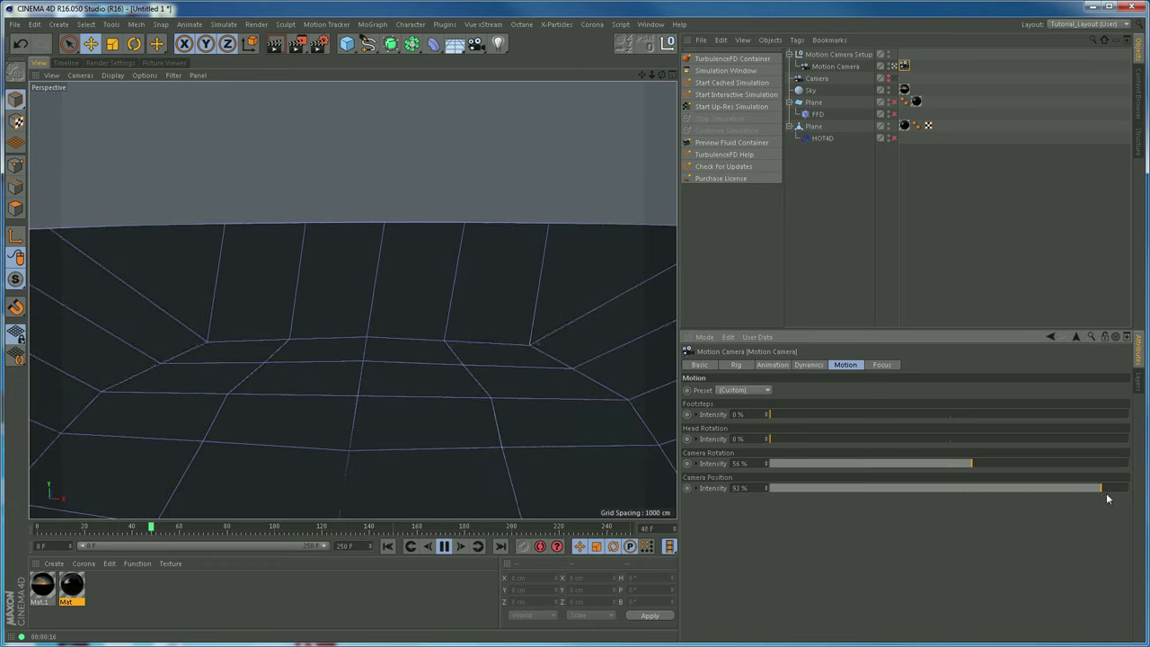
left_click_drag(1032, 465, 1089, 465)
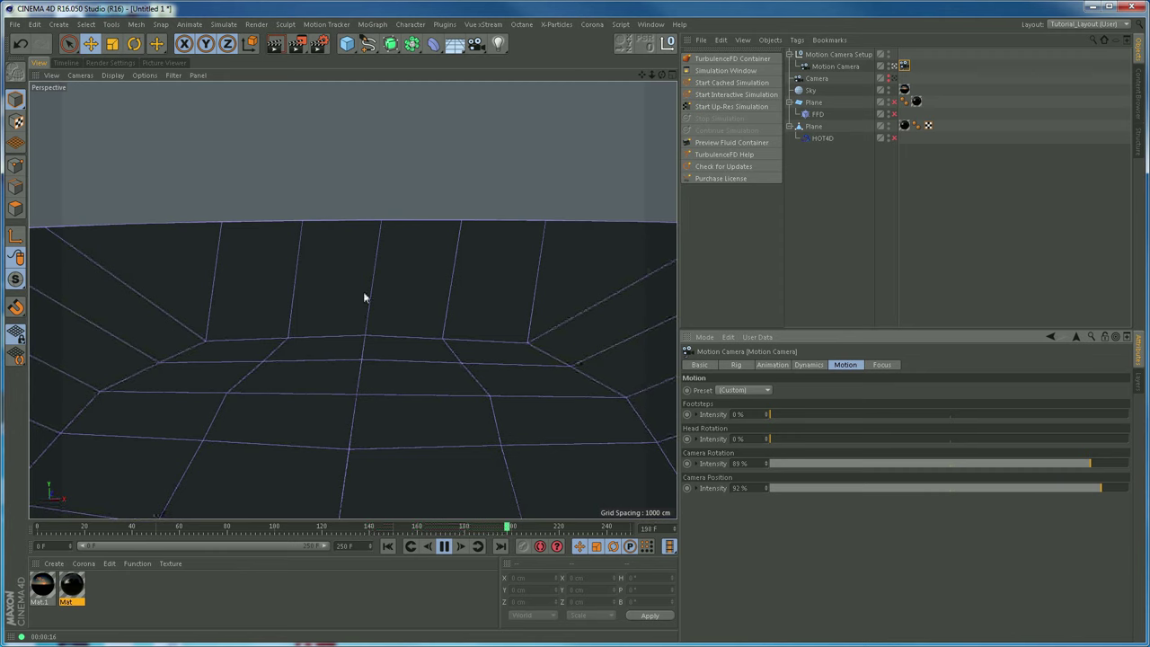
left_click_drag(1113, 490, 1123, 487)
left_click(1112, 465)
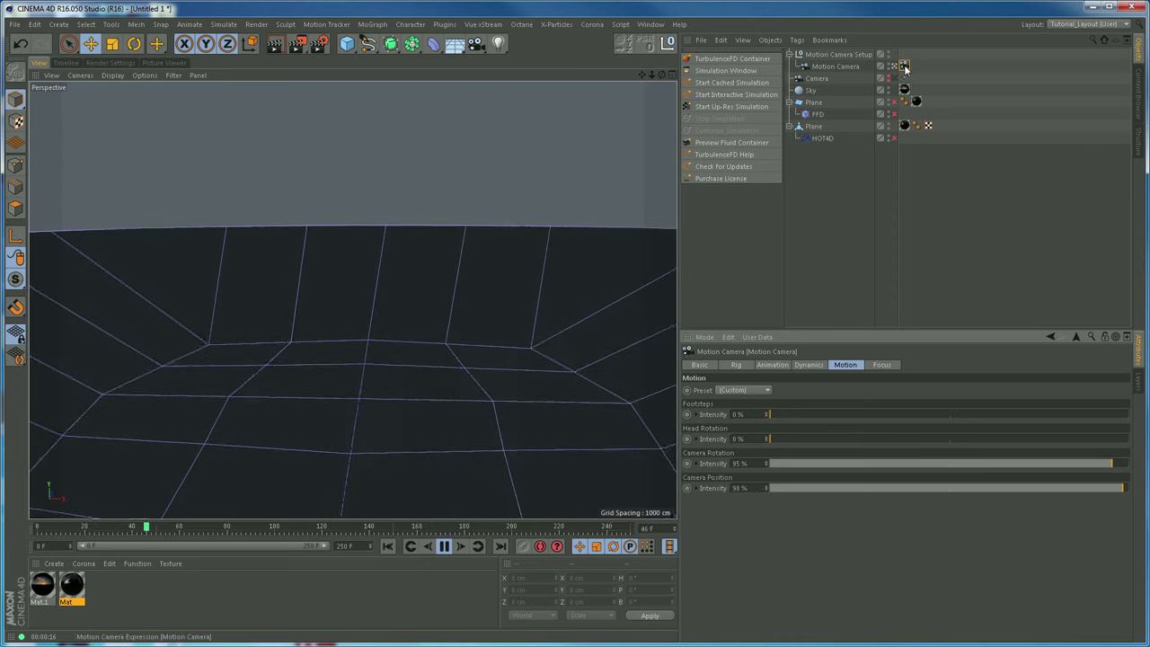
Stop playback at frame 42 and turn the HOT4D ocean back on.
left_click(736, 365)
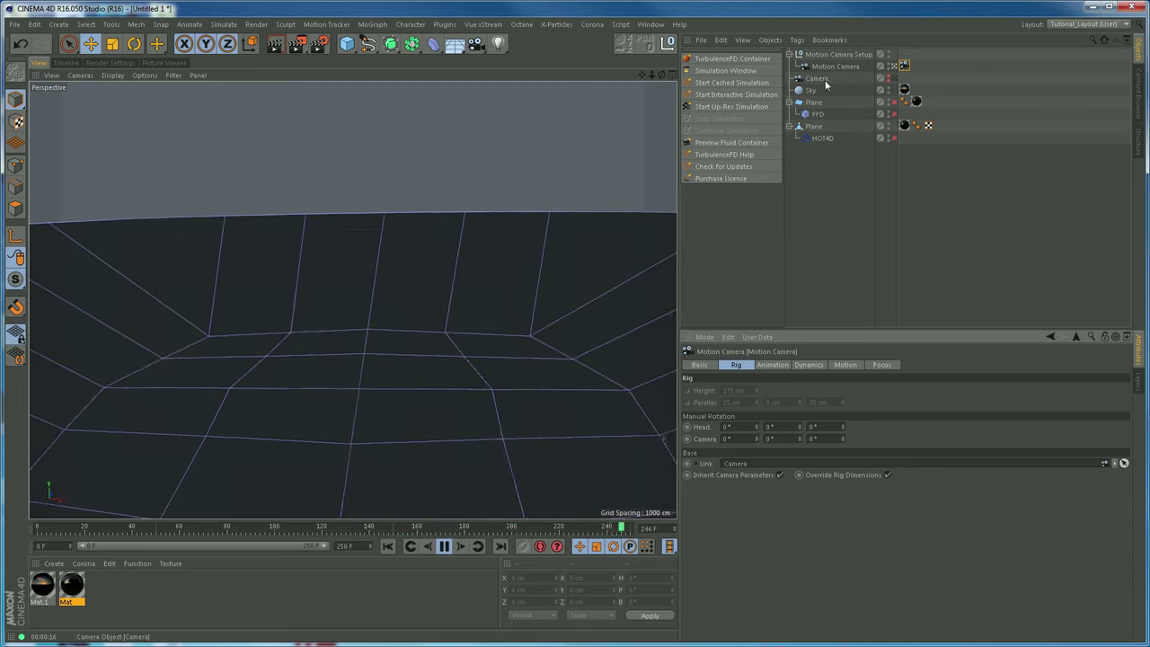
left_click(450, 545)
left_click(895, 139)
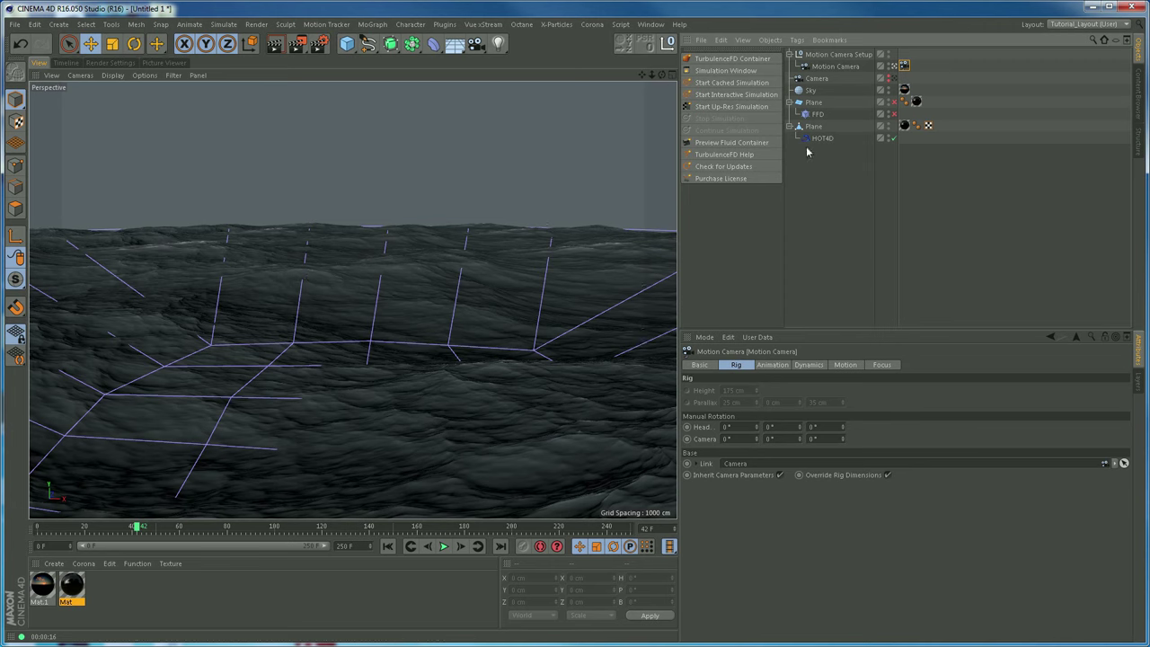
Hide the FFD deformer cage and render the sunset ocean view at frame 42.
left_click(889, 113)
key("ctrl+r")
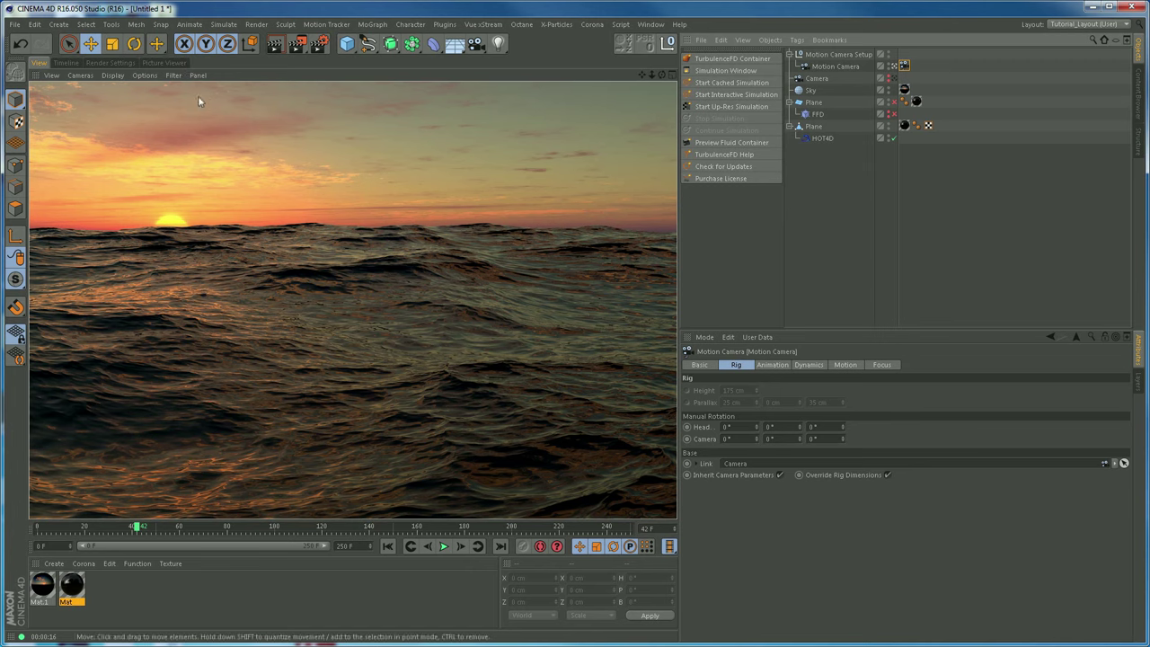
Enable Multi-Pass rendering in Render Settings and add a Depth pass.
left_click(109, 63)
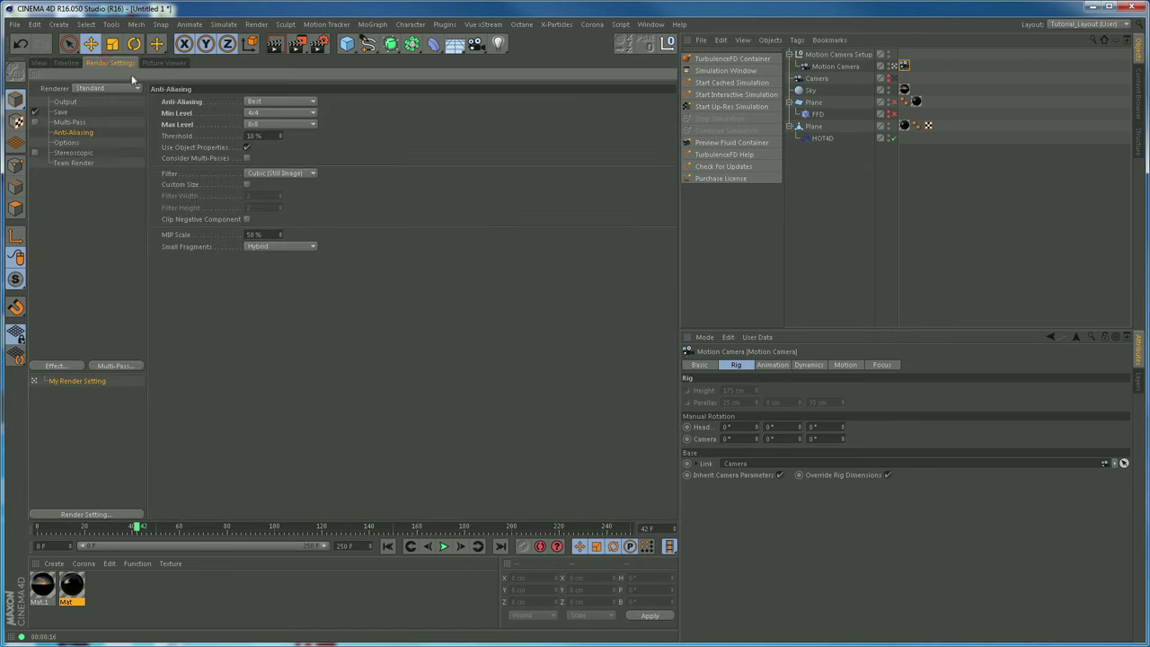
left_click(72, 122)
left_click(34, 122)
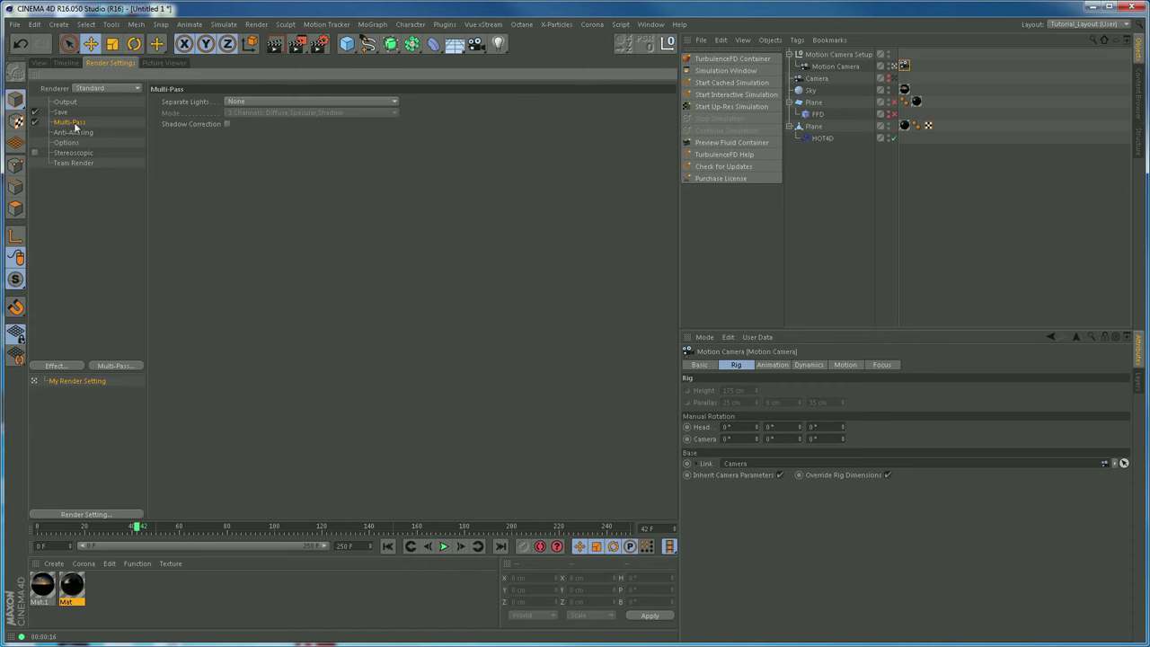
left_click(125, 368)
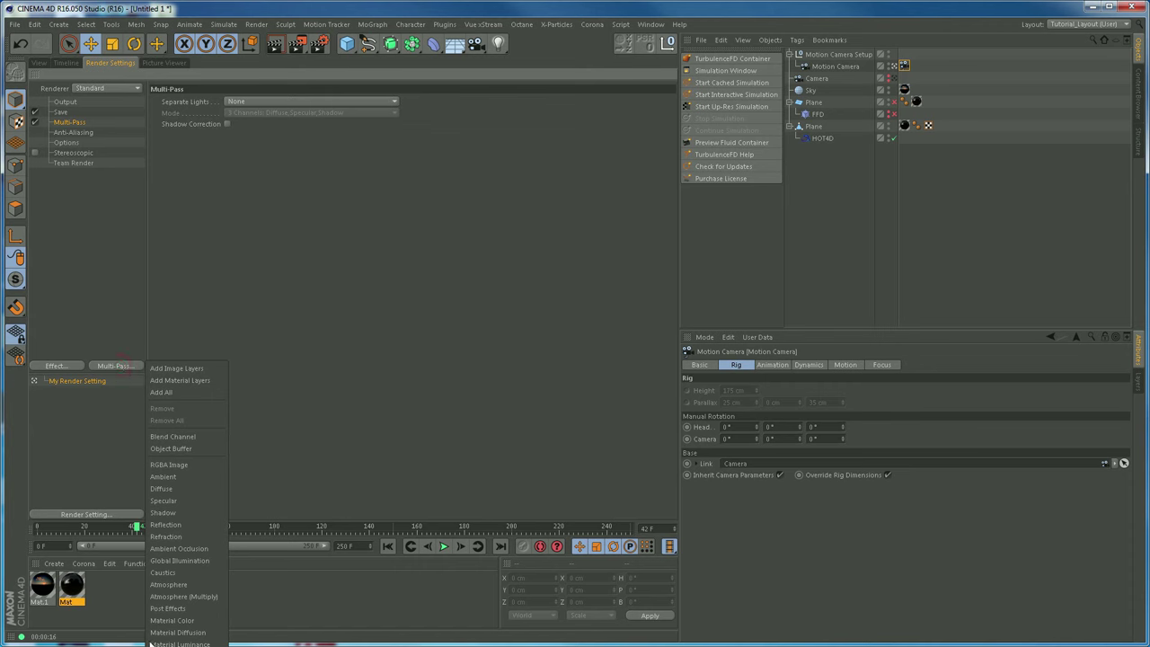
left_click(151, 643)
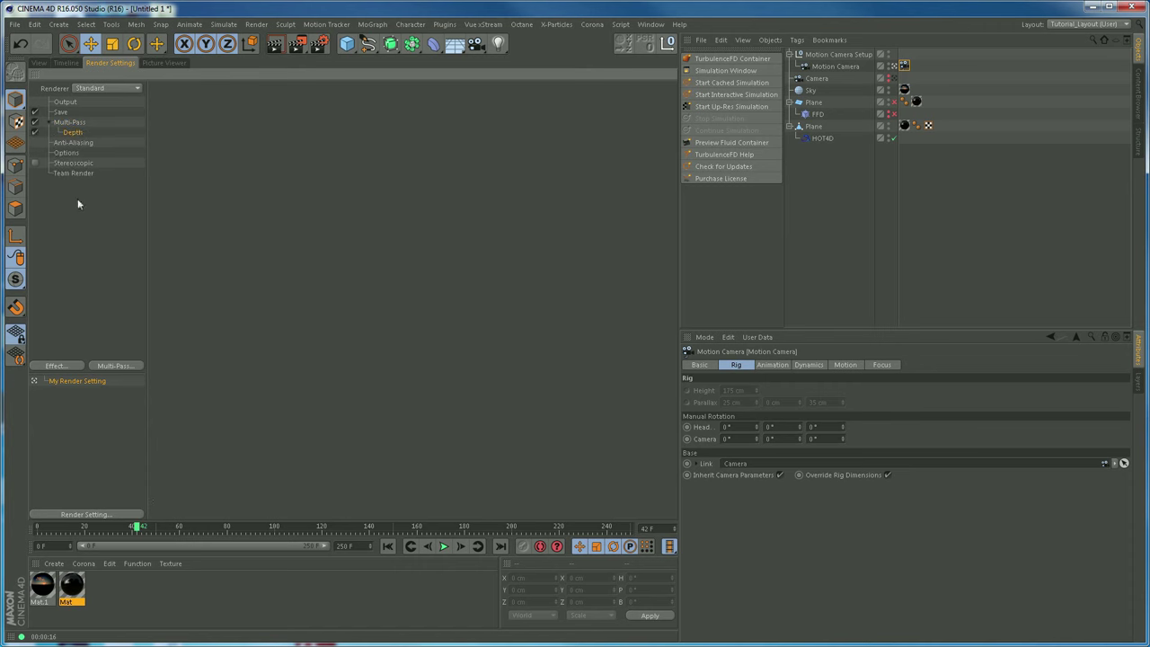
left_click(39, 64)
left_click(891, 70)
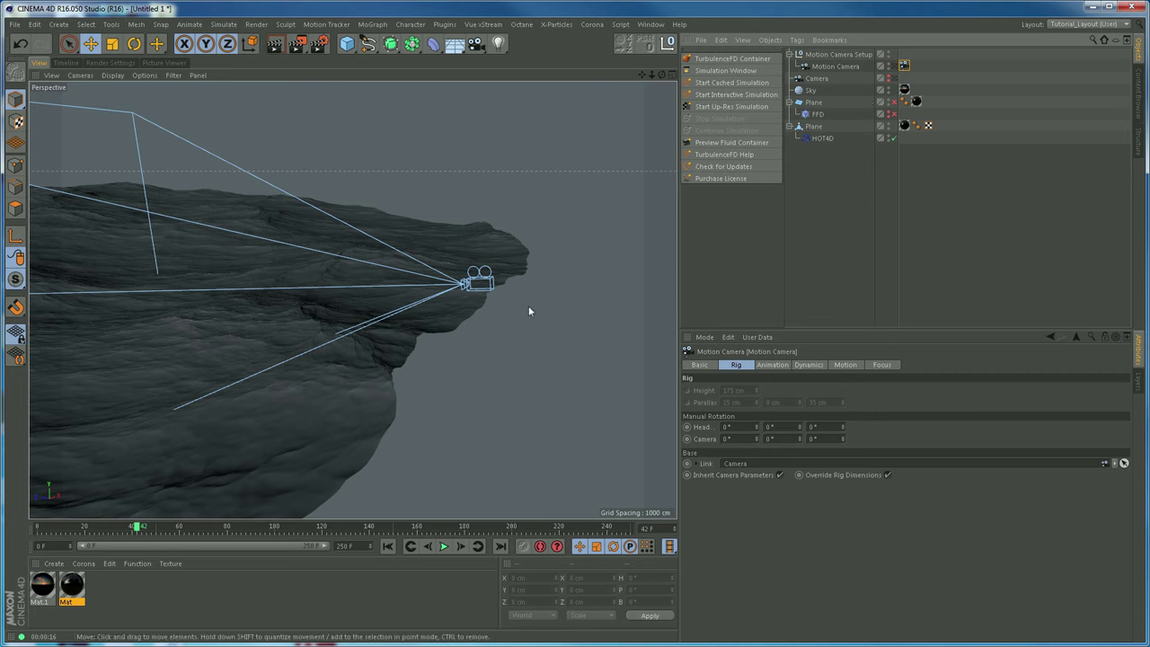
Inspect the Motion Camera's Details tab, then select the scene Camera to view its clipping and DOF options.
left_click_drag(331, 290, 376, 352, "alt")
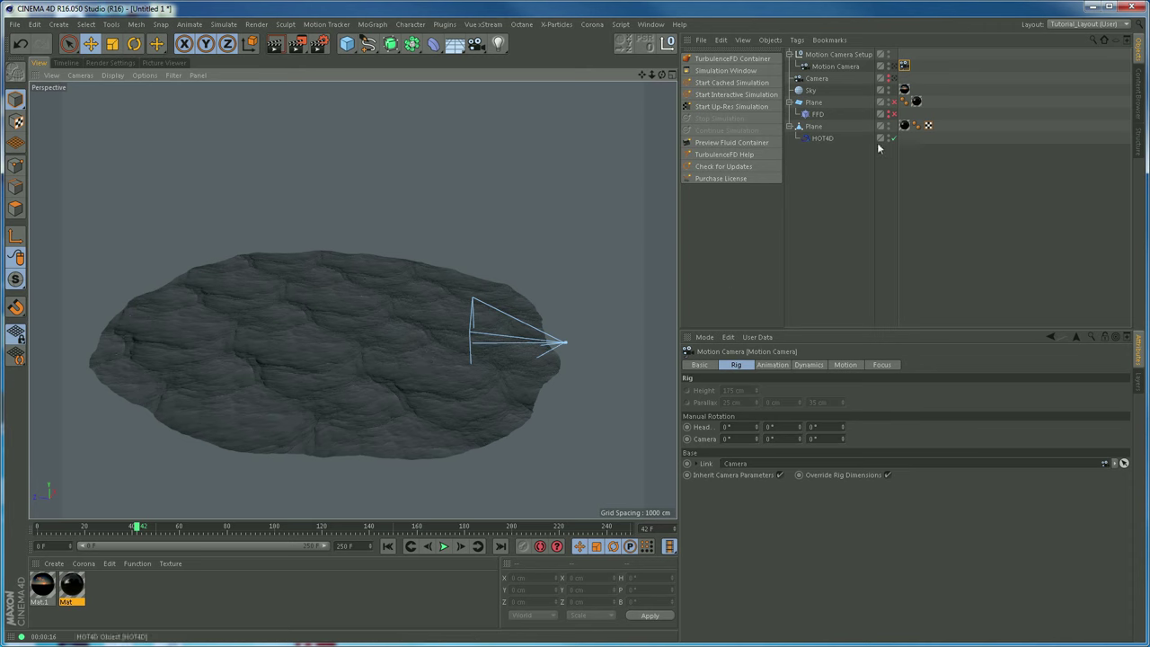
left_click(837, 67)
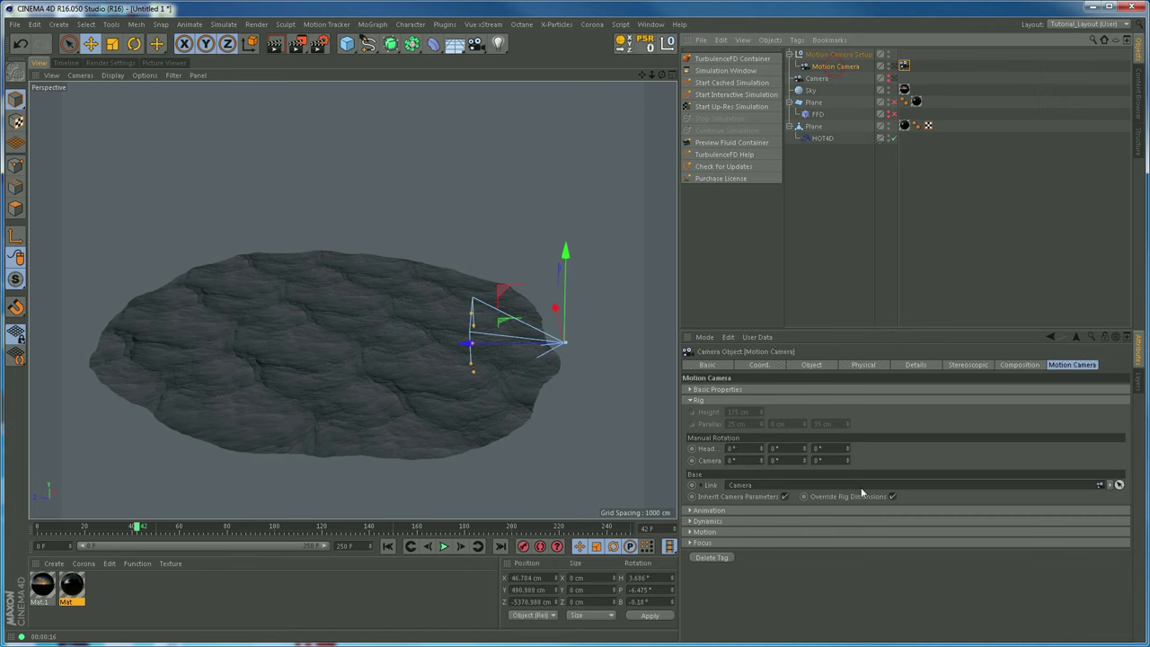
left_click(915, 365)
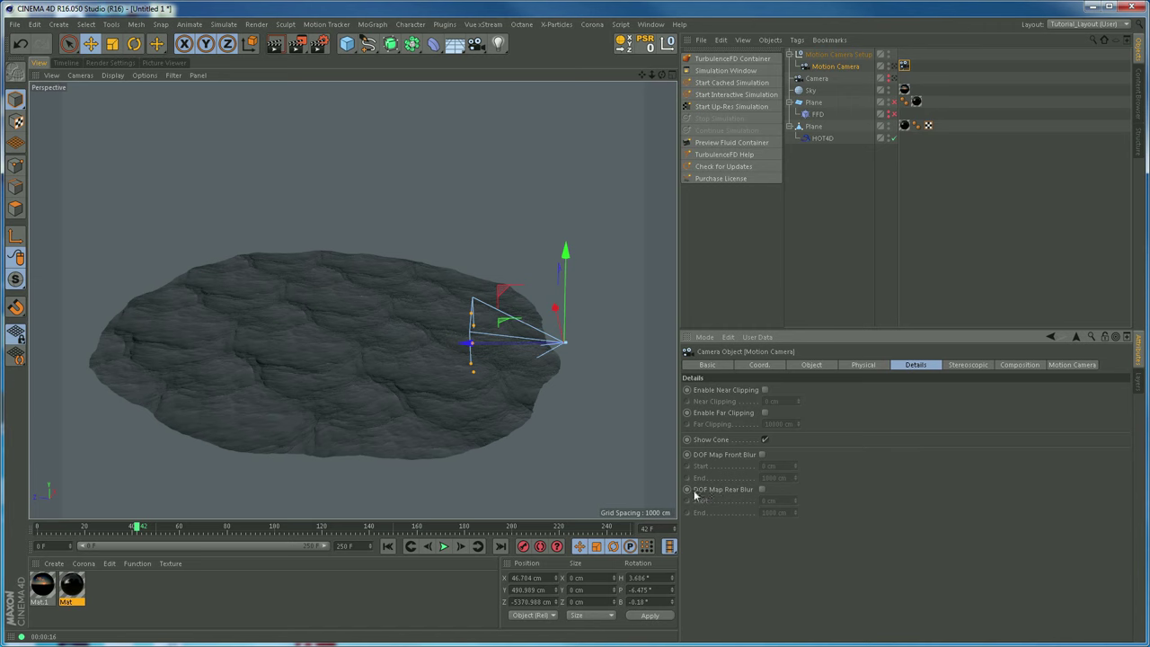
left_click(762, 489)
left_click(903, 66)
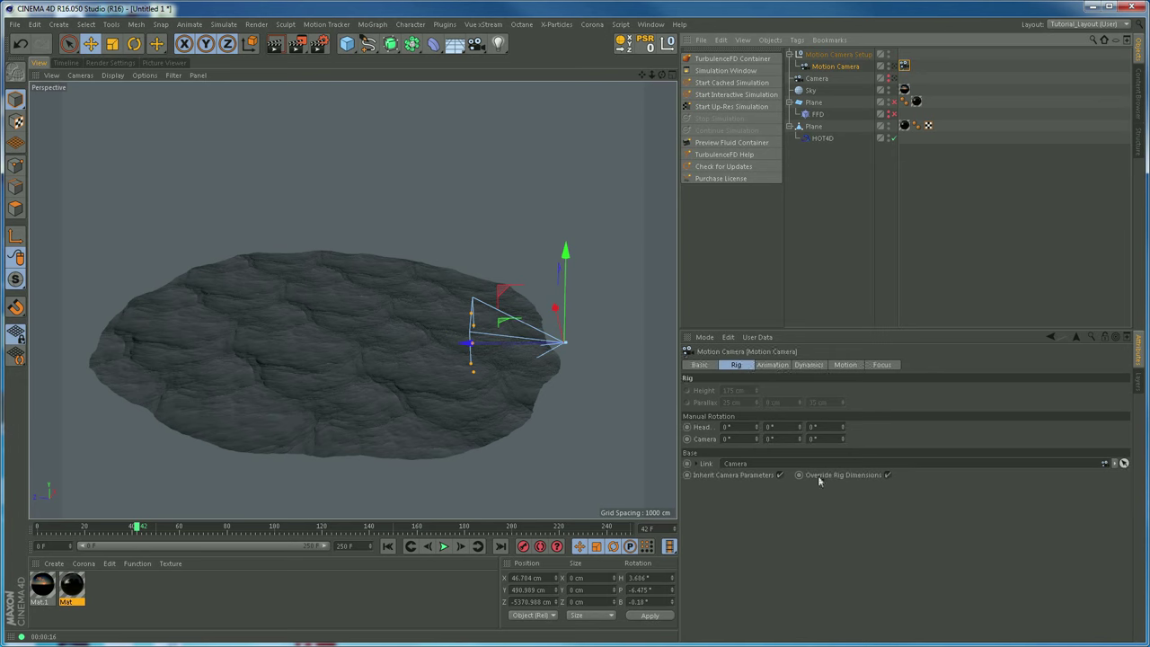
left_click(821, 80)
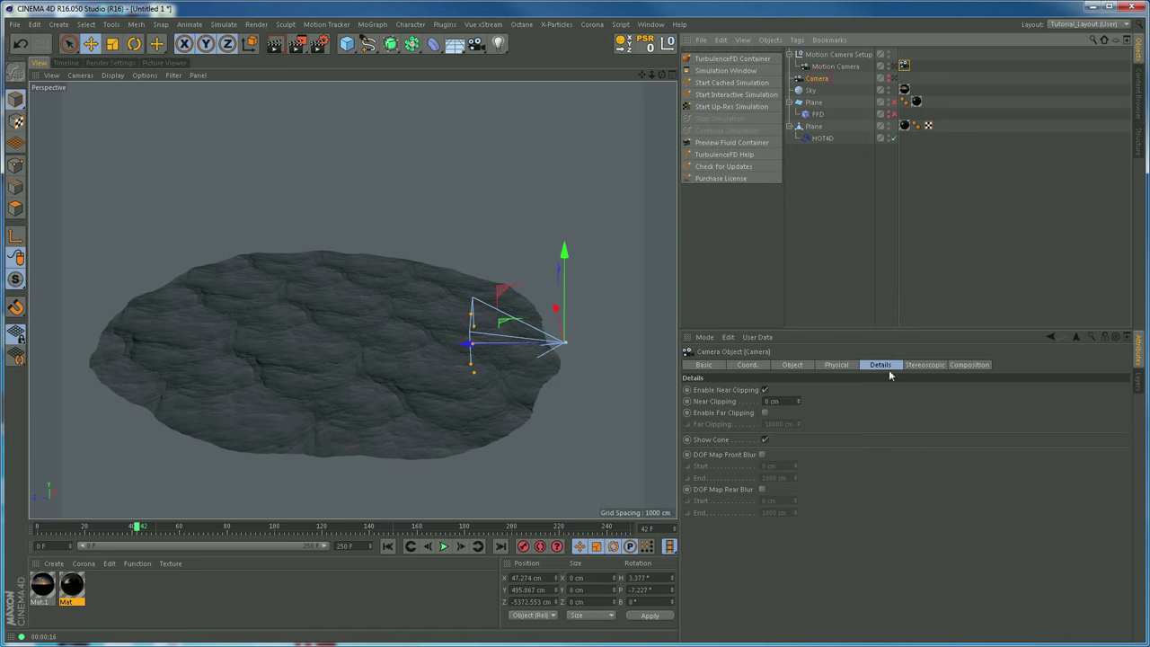
Enable the Camera's DOF Map Rear Blur and extend its end to about 10090 cm.
left_click(762, 490)
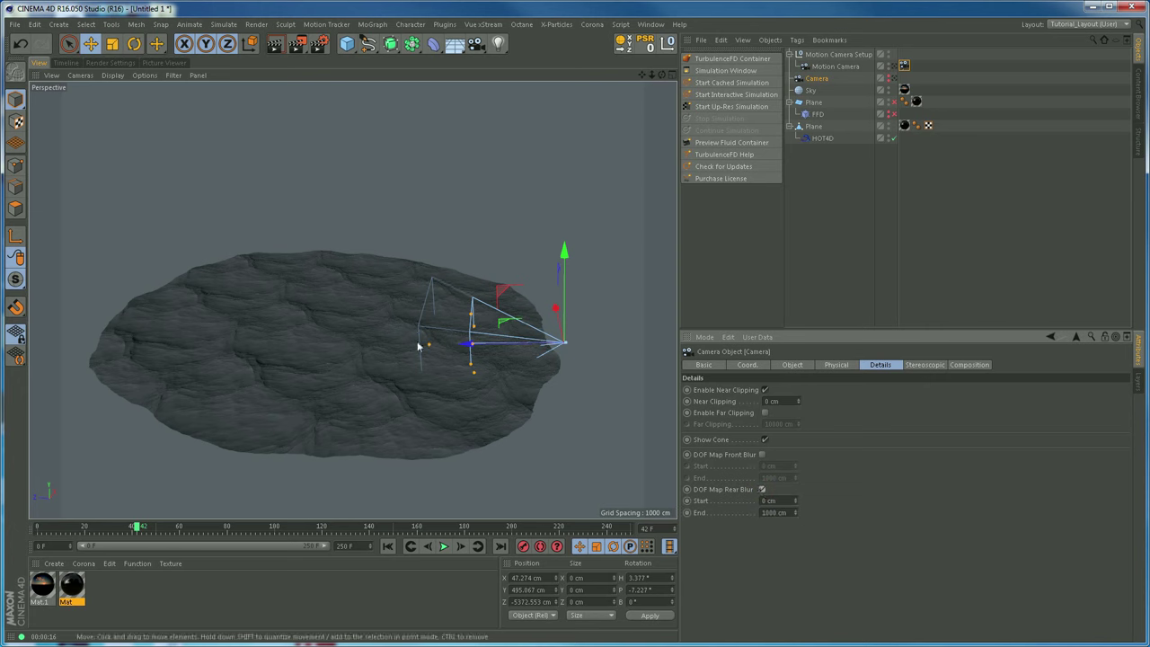
left_click_drag(429, 348, 100, 421)
left_click_drag(416, 380, 359, 423, "alt")
middle_click_drag(525, 359, 437, 329, "alt")
left_click_drag(441, 323, 500, 329)
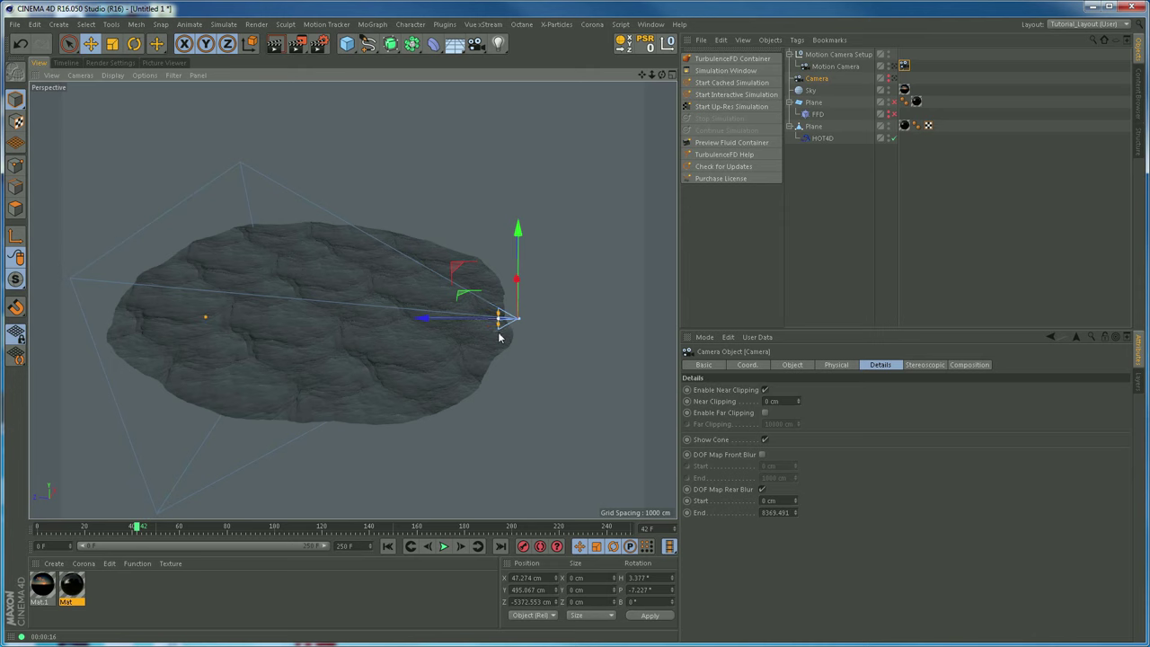
left_click_drag(245, 376, 280, 365, "alt")
left_click_drag(156, 377, 385, 354)
scroll(385, 354, "up", 5)
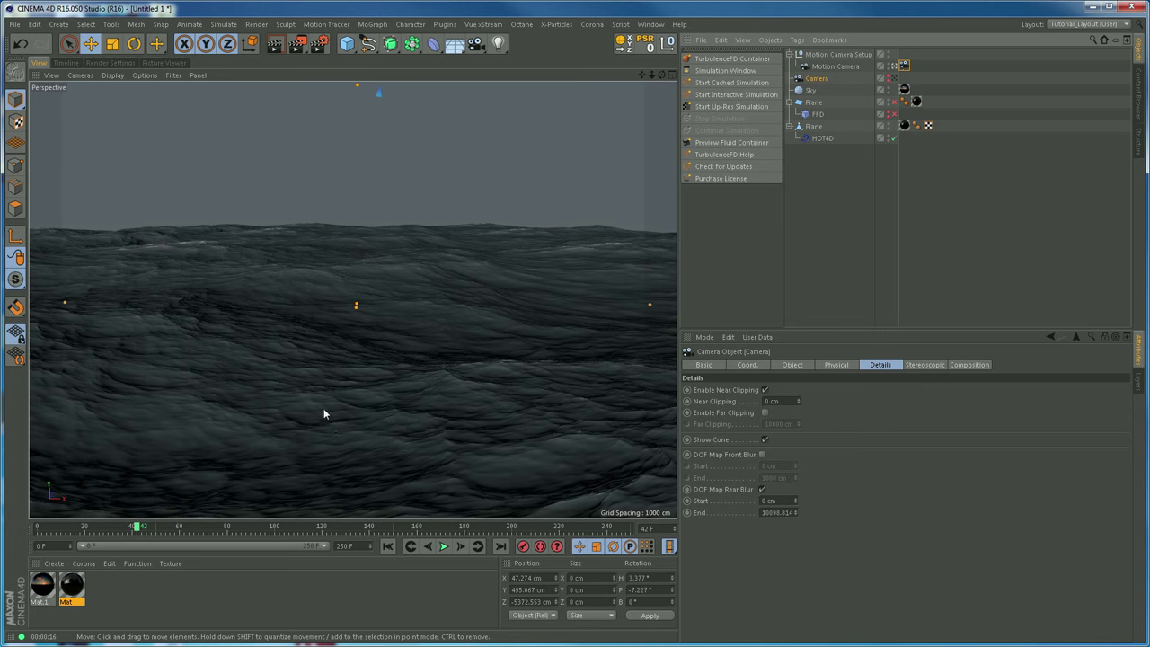
left_click(108, 62)
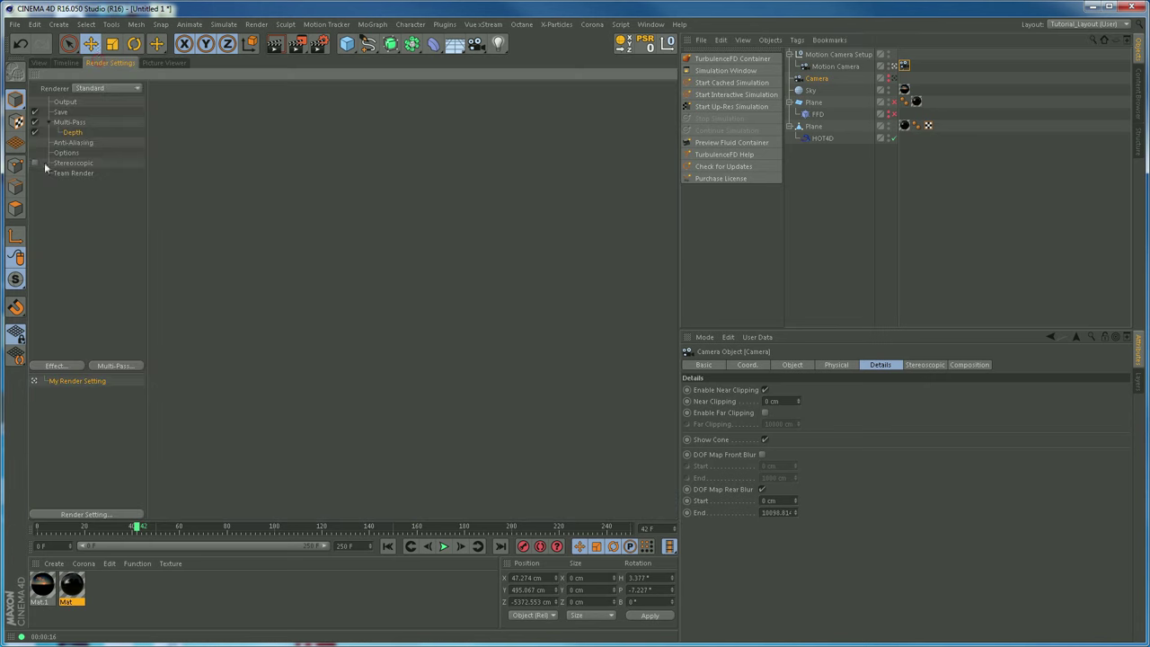
Render the current ocean sunset frame at 800x600 into the Picture Viewer.
left_click(66, 102)
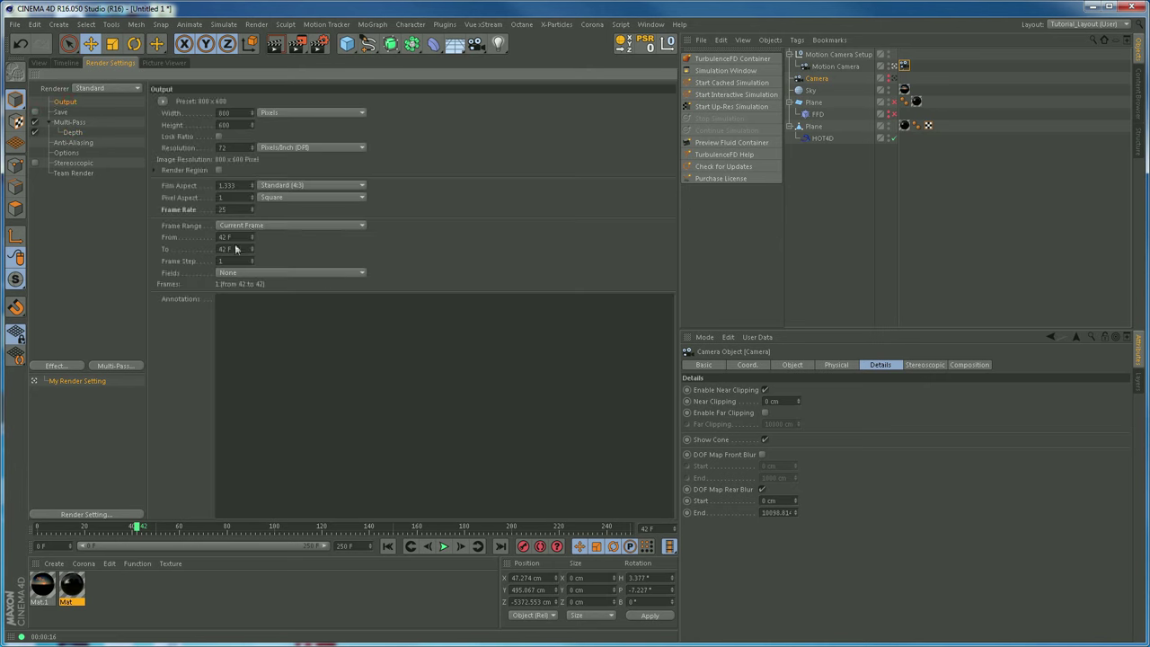
left_click(158, 63)
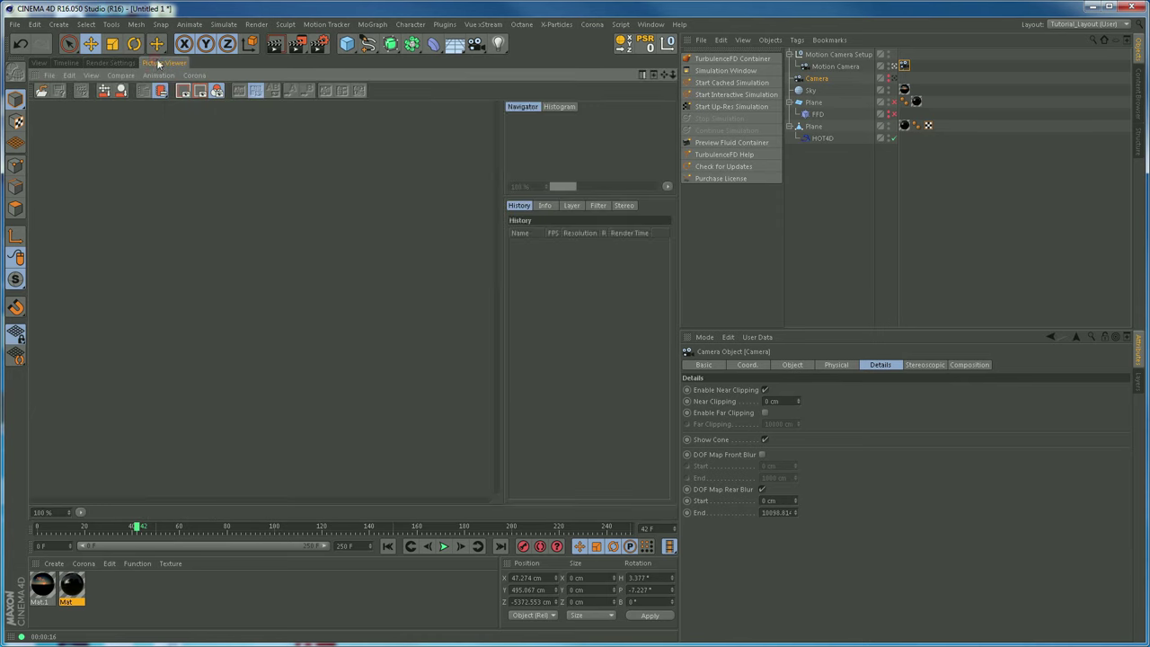
left_click(303, 47)
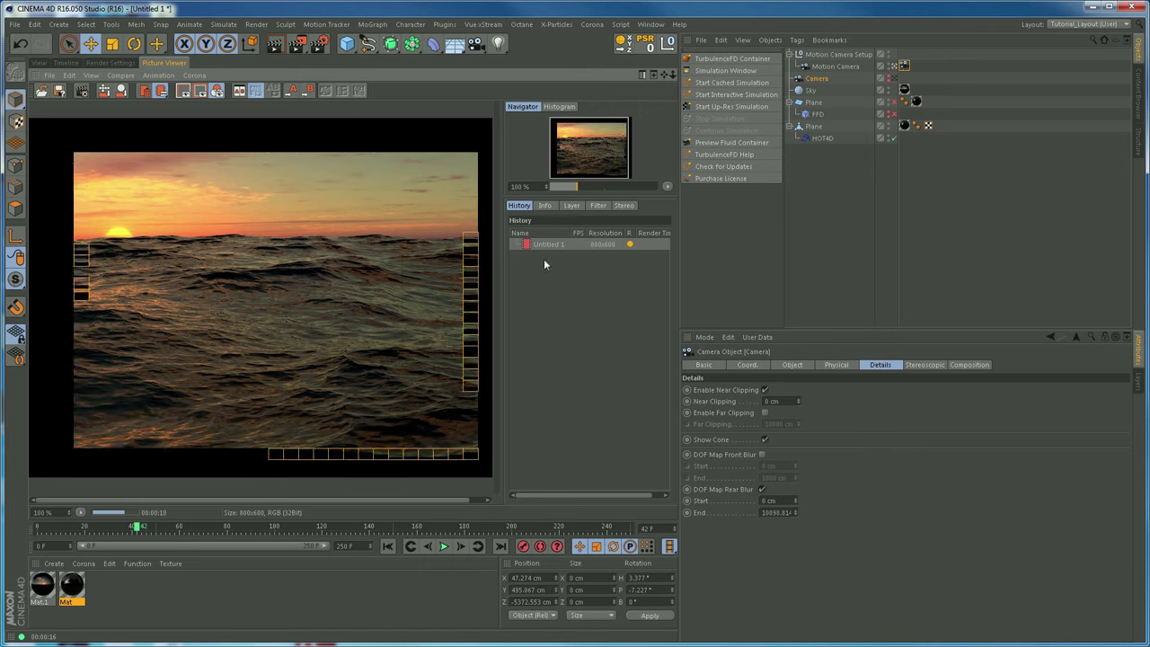
Check the grayscale Depth pass in the render's layers, then return to the sunset image and perspective view.
left_click(571, 205)
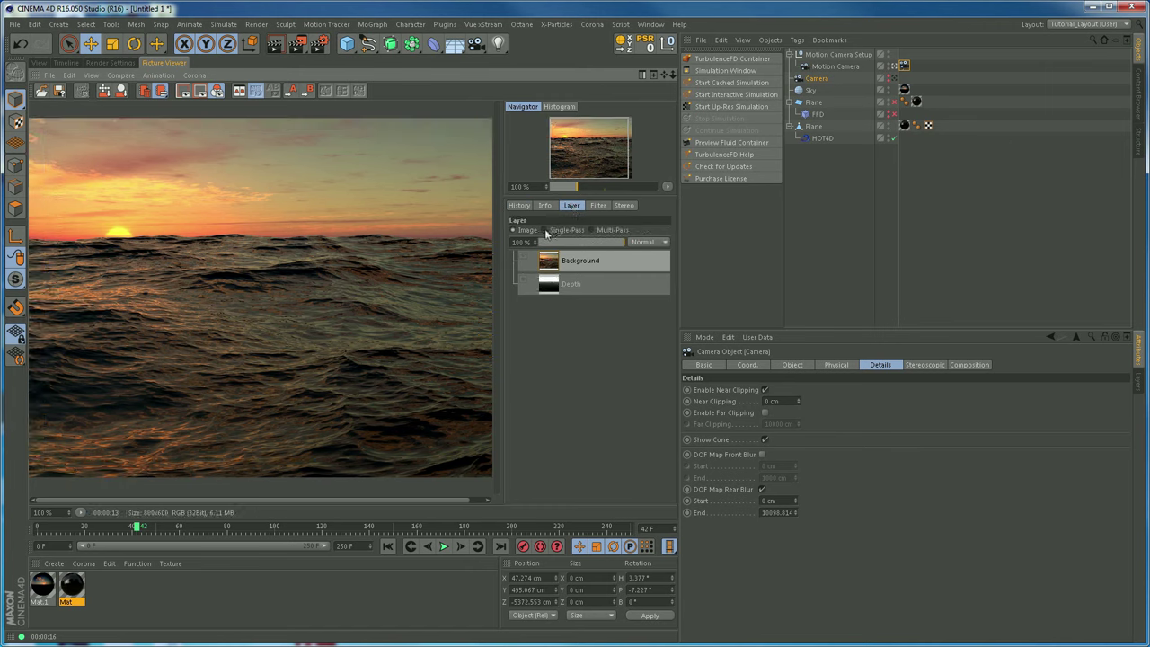
left_click(571, 285)
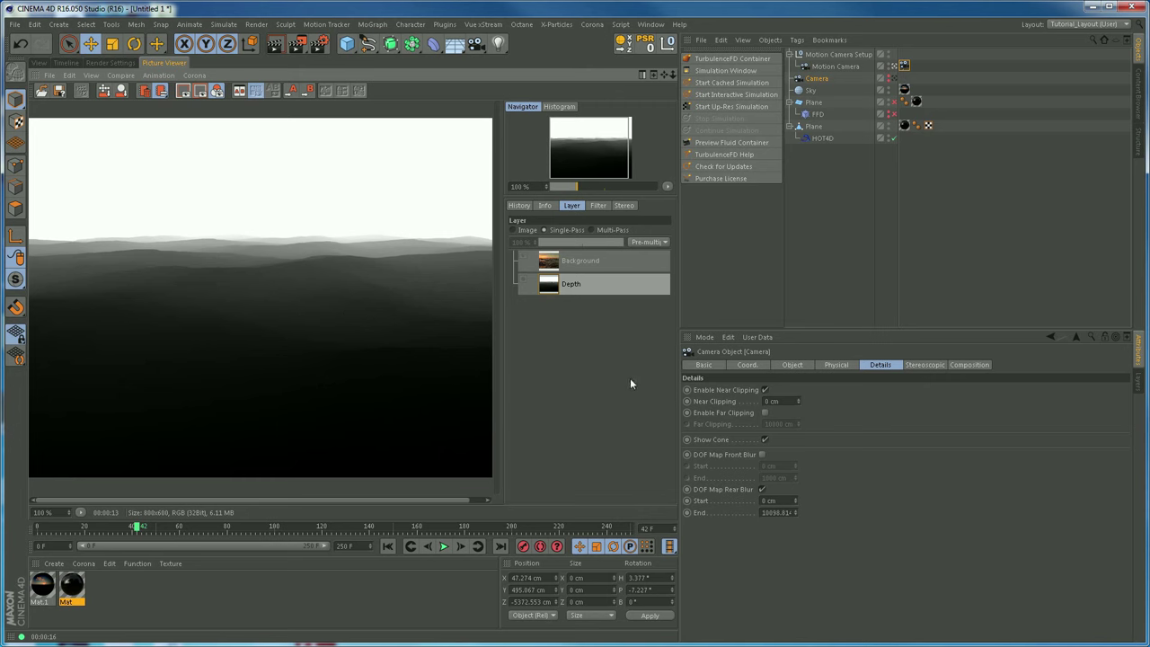
left_click(514, 231)
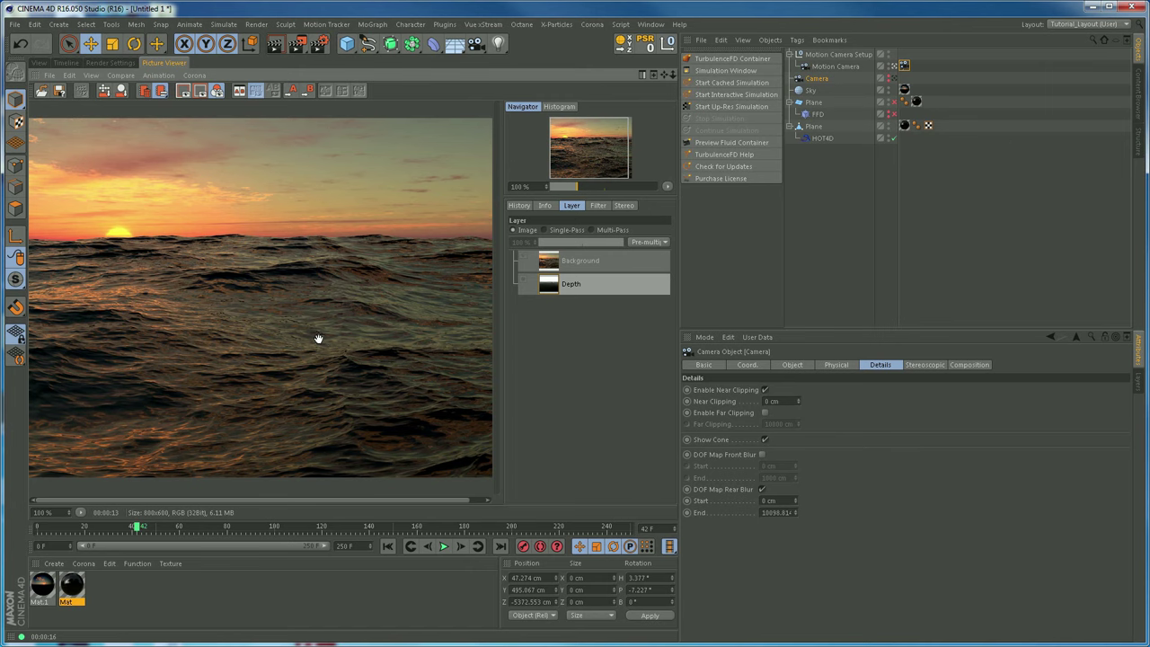
left_click_drag(680, 305, 899, 310)
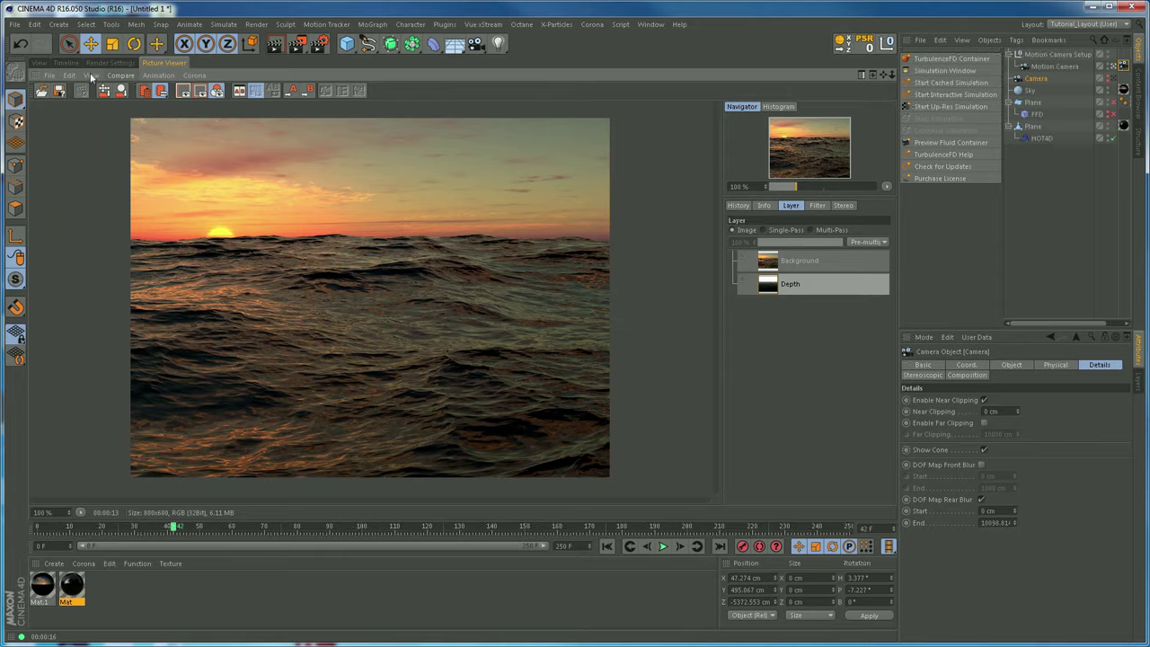
left_click(39, 63)
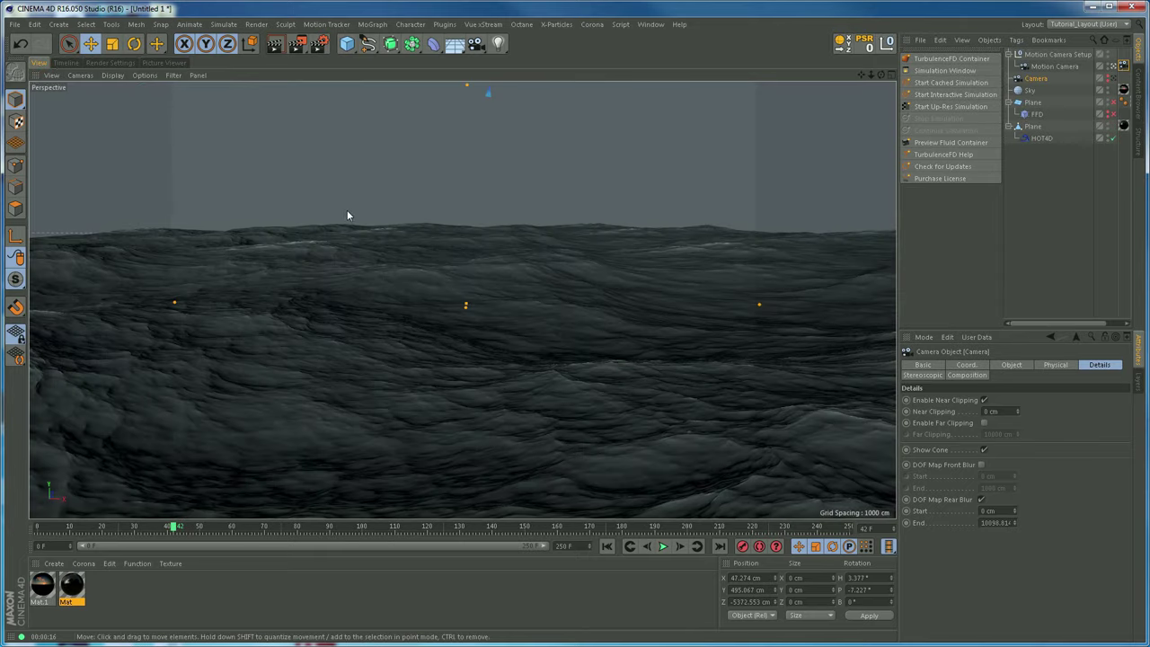
Set the render film aspect to Panavision (2.39:1), giving an 800 x 334 output.
left_click(109, 63)
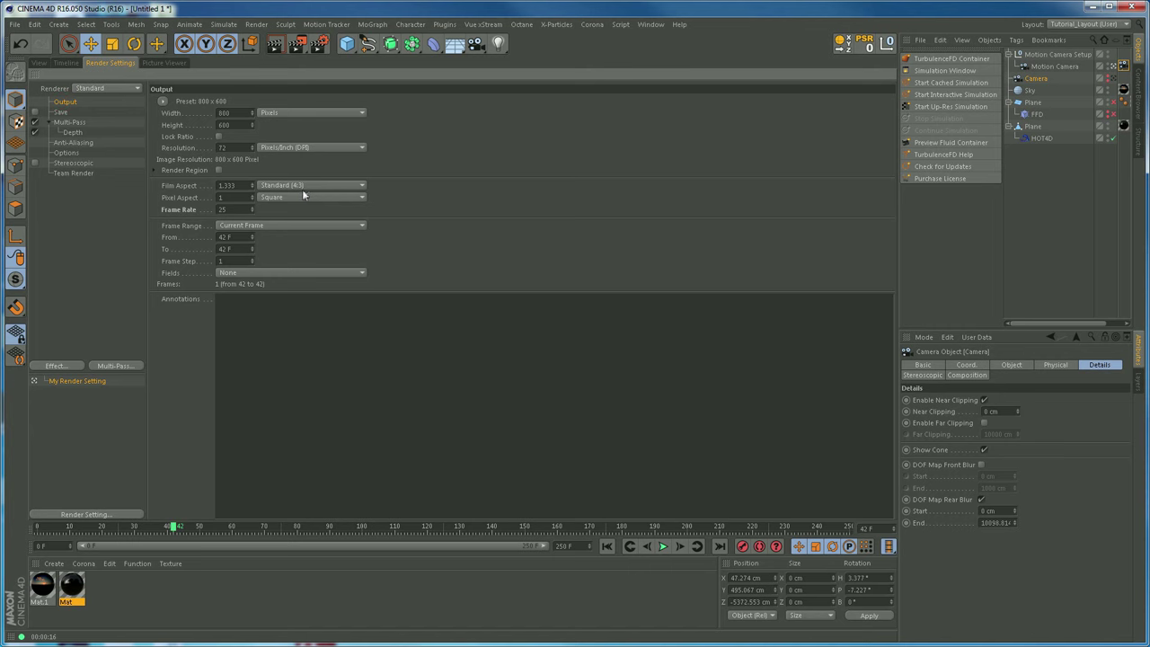
left_click(286, 186)
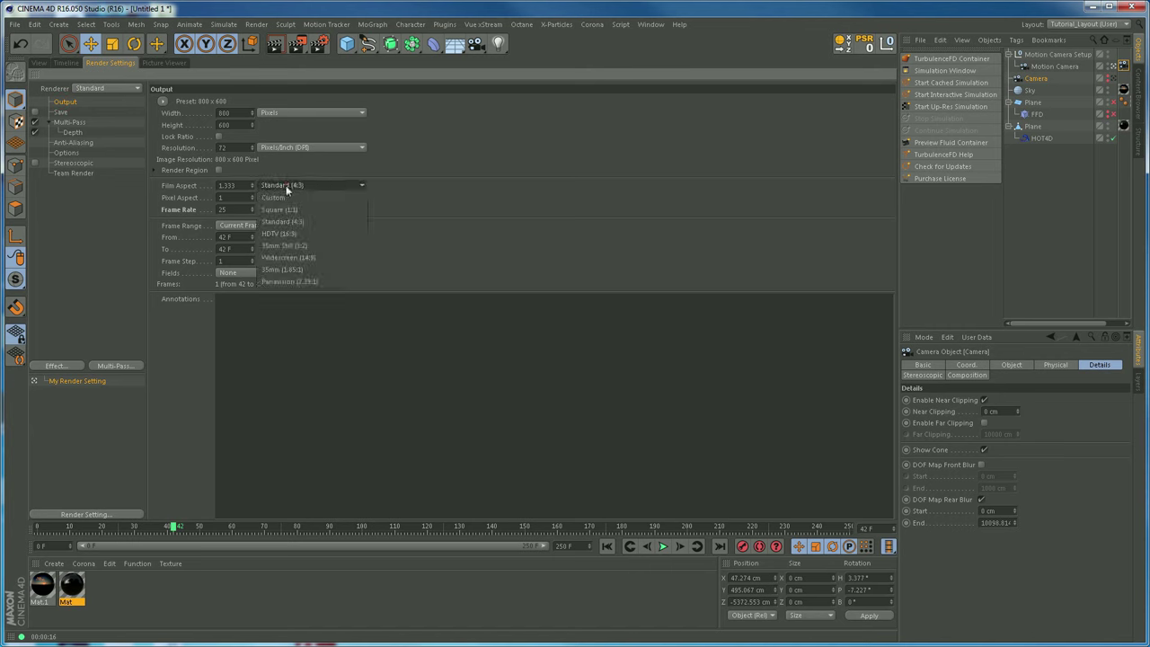
left_click(289, 281)
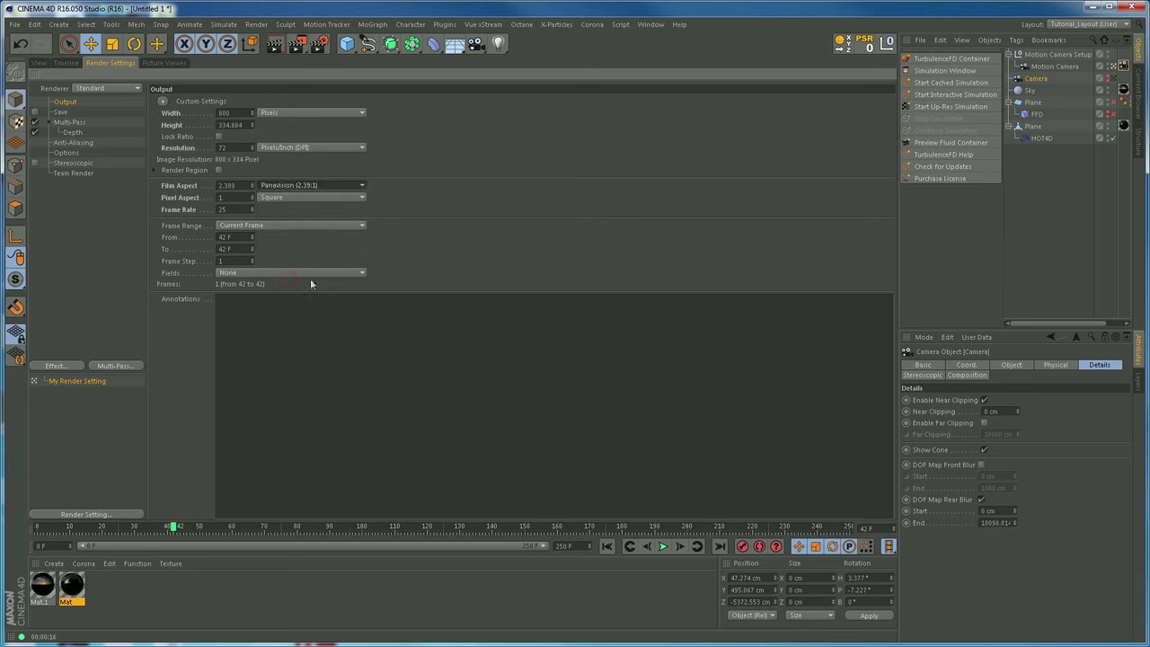
left_click(38, 62)
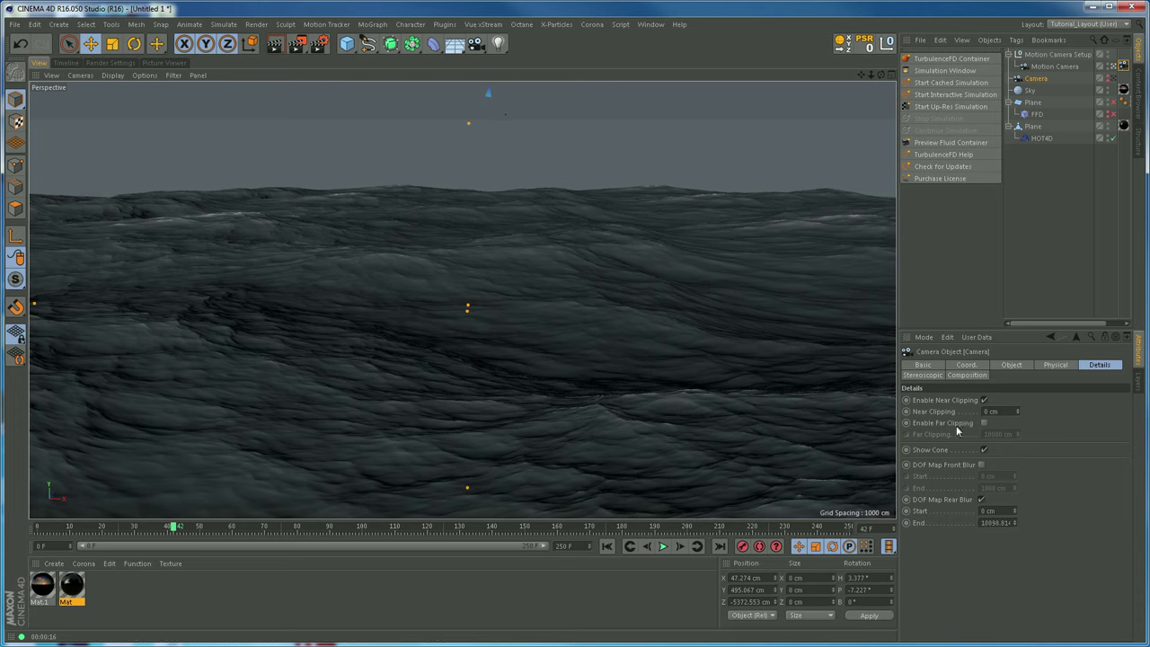
key("ctrl+d")
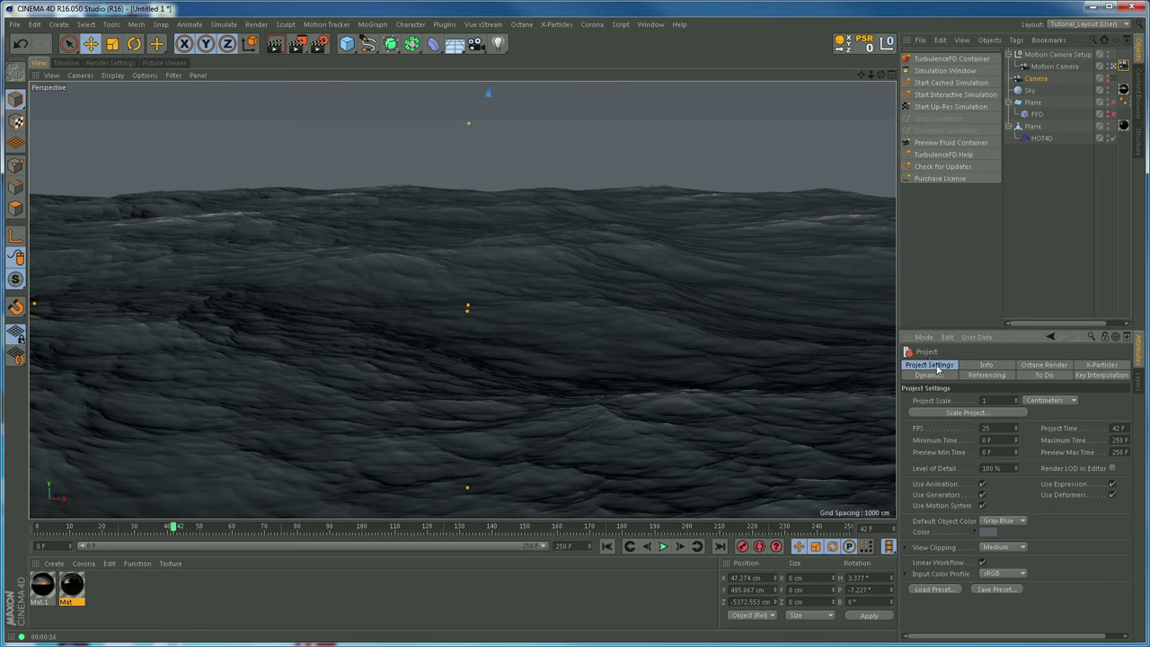
Switch Attributes to View Settings and raise the safe-frame Tinted Border Opacity to 100%.
left_click(926, 338)
left_click(928, 340)
left_click(924, 337)
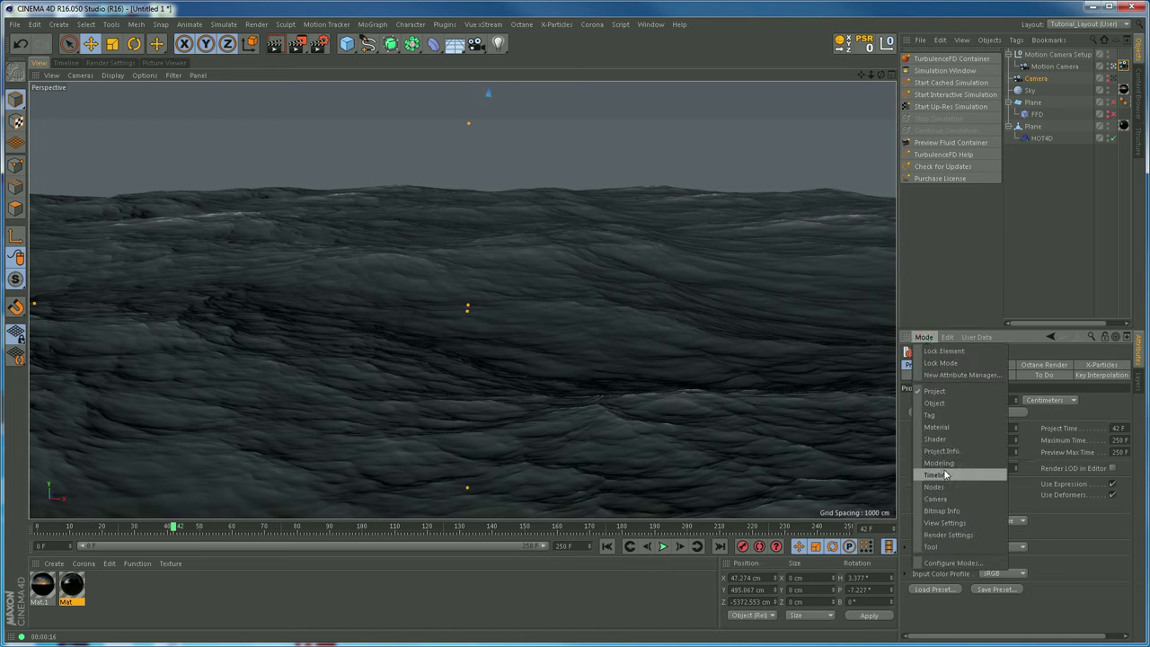
left_click(944, 522)
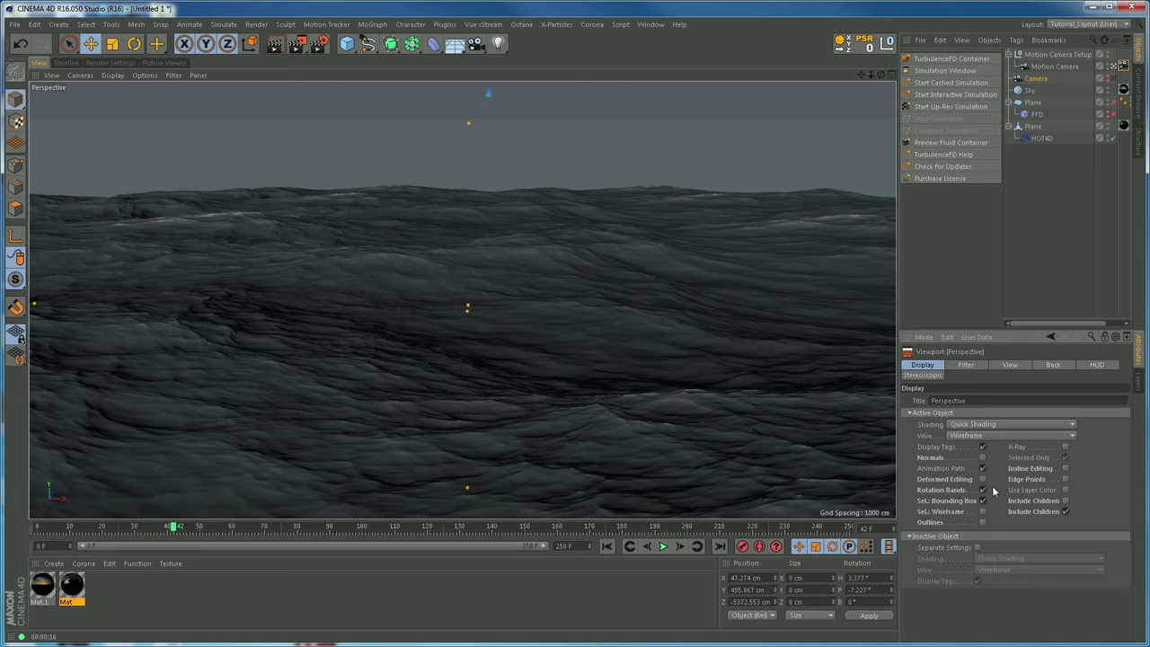
left_click(1012, 365)
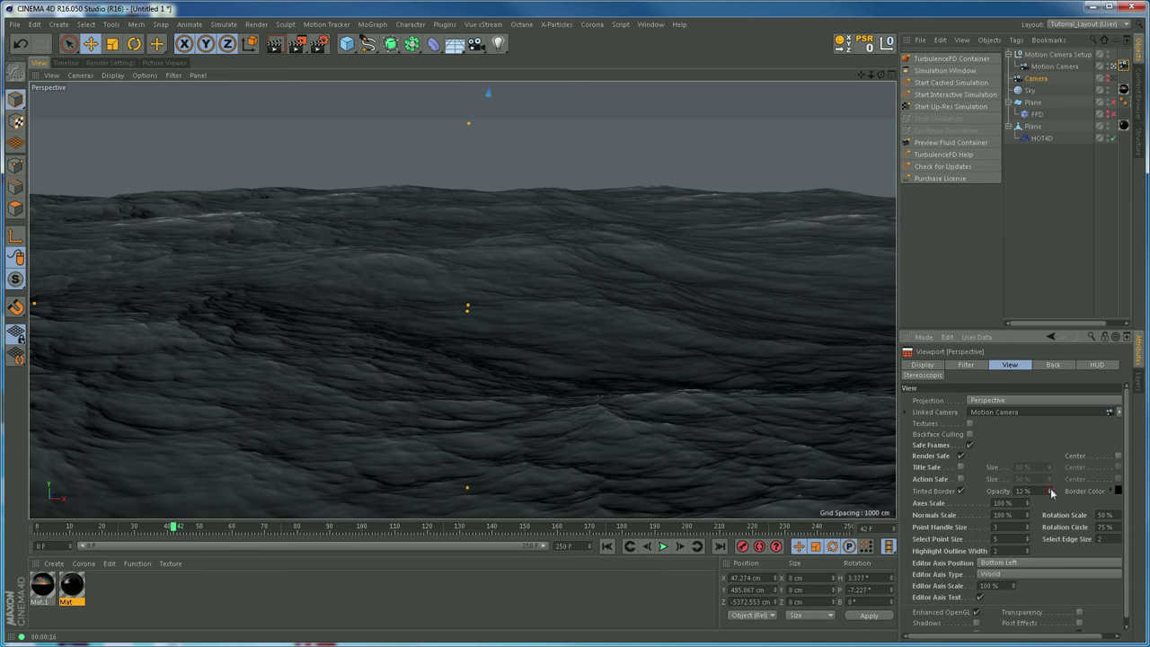
left_click_drag(1053, 491, 1068, 432)
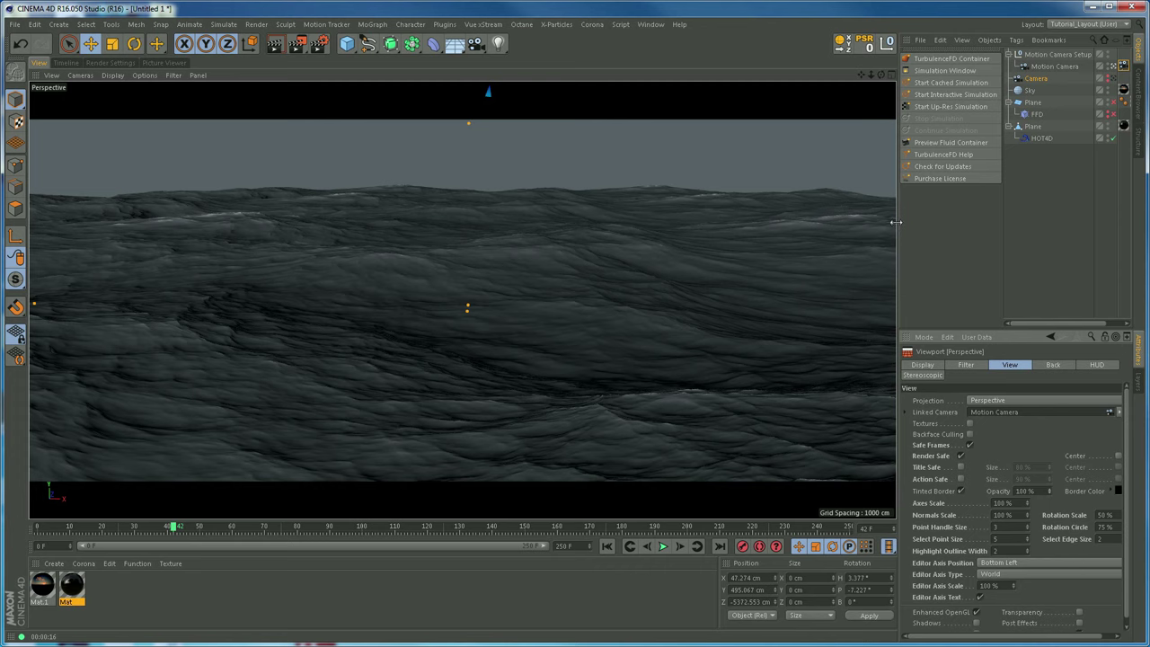
left_click_drag(894, 227, 697, 227)
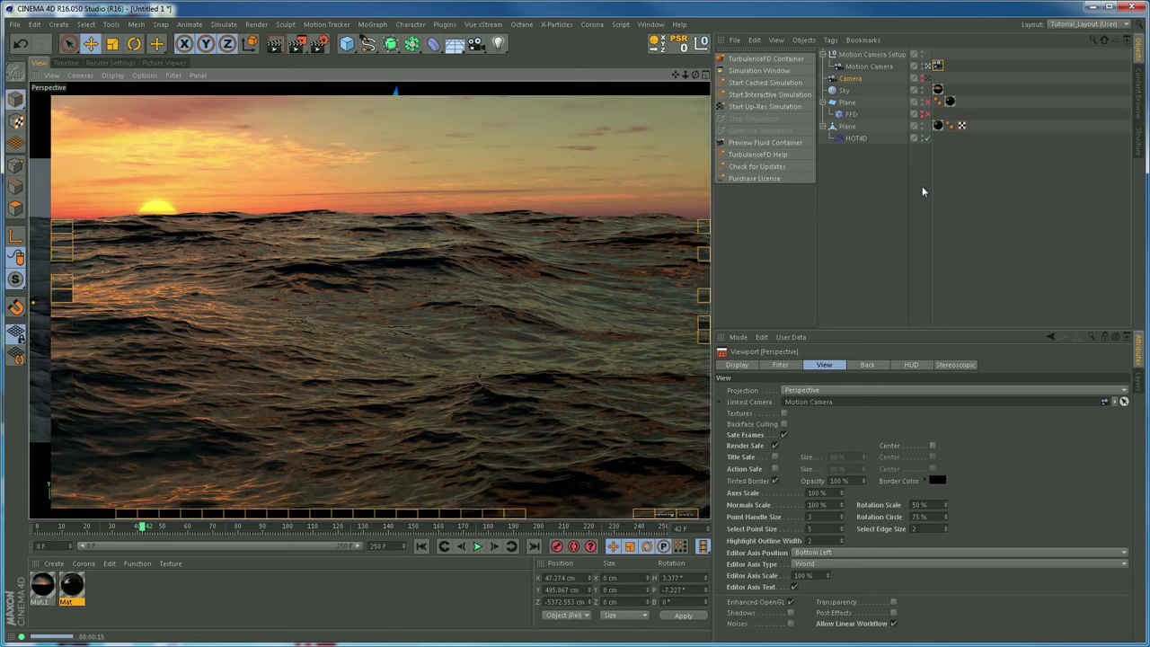
Select the Camera and rotate it with R to tilt its pitch slightly.
left_click(852, 79)
left_click(928, 66)
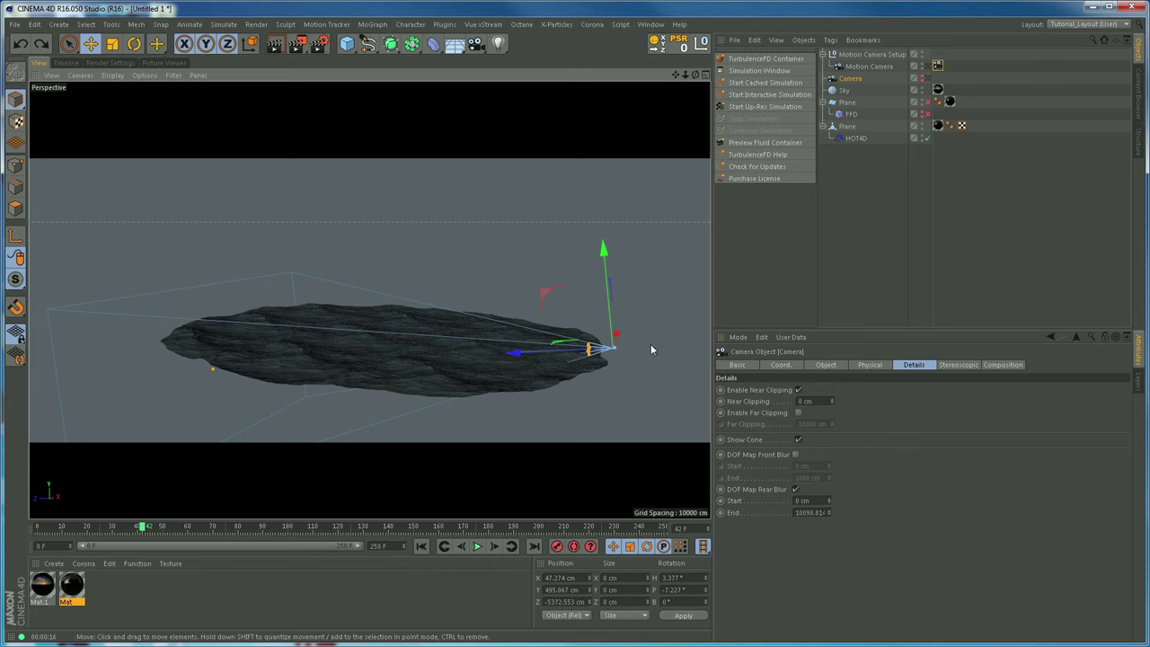
key("r")
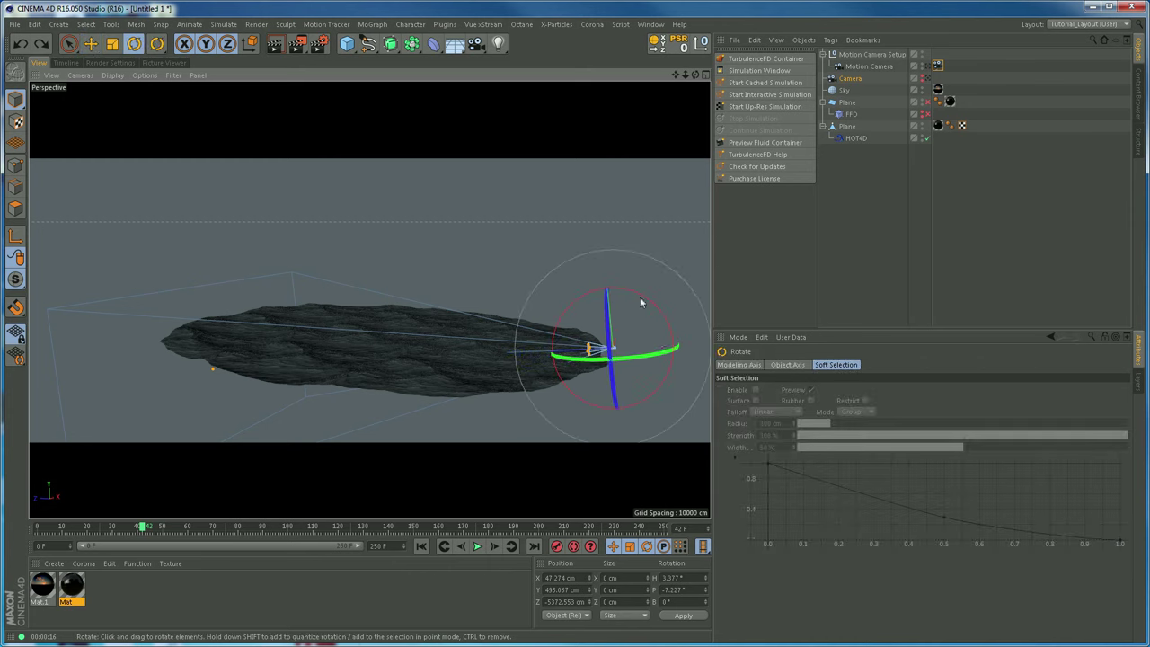
middle_click_drag(644, 339, 413, 308, "alt")
left_click_drag(416, 307, 415, 314)
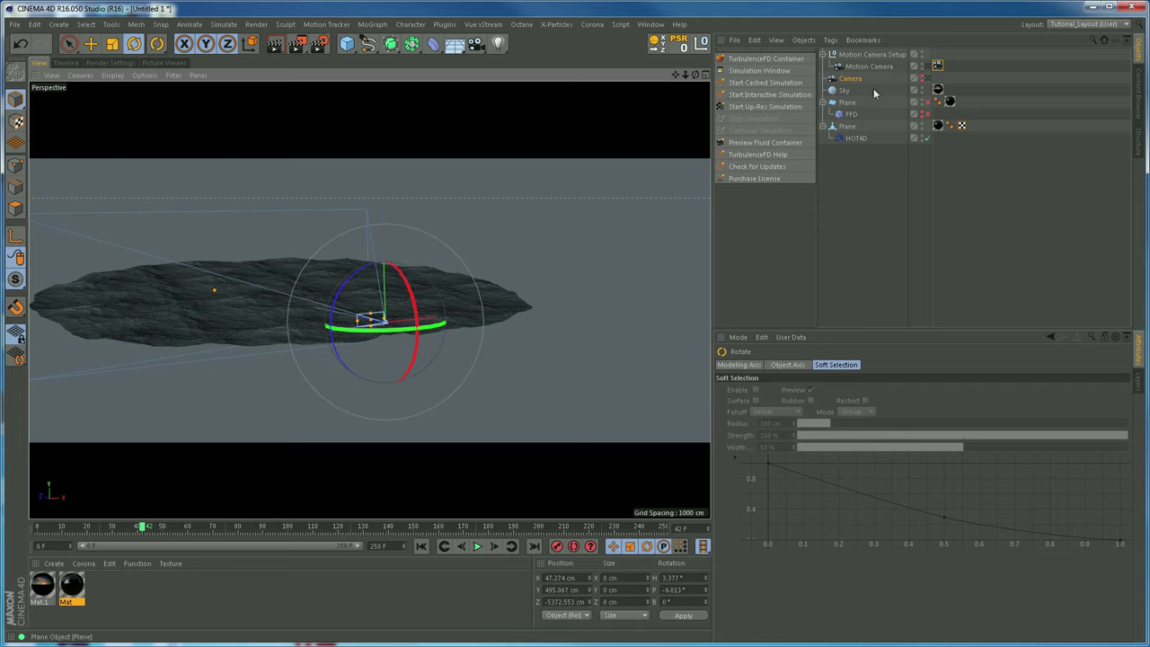
Look through the Motion Camera again, render a viewport preview, and open Render Settings.
left_click(927, 66)
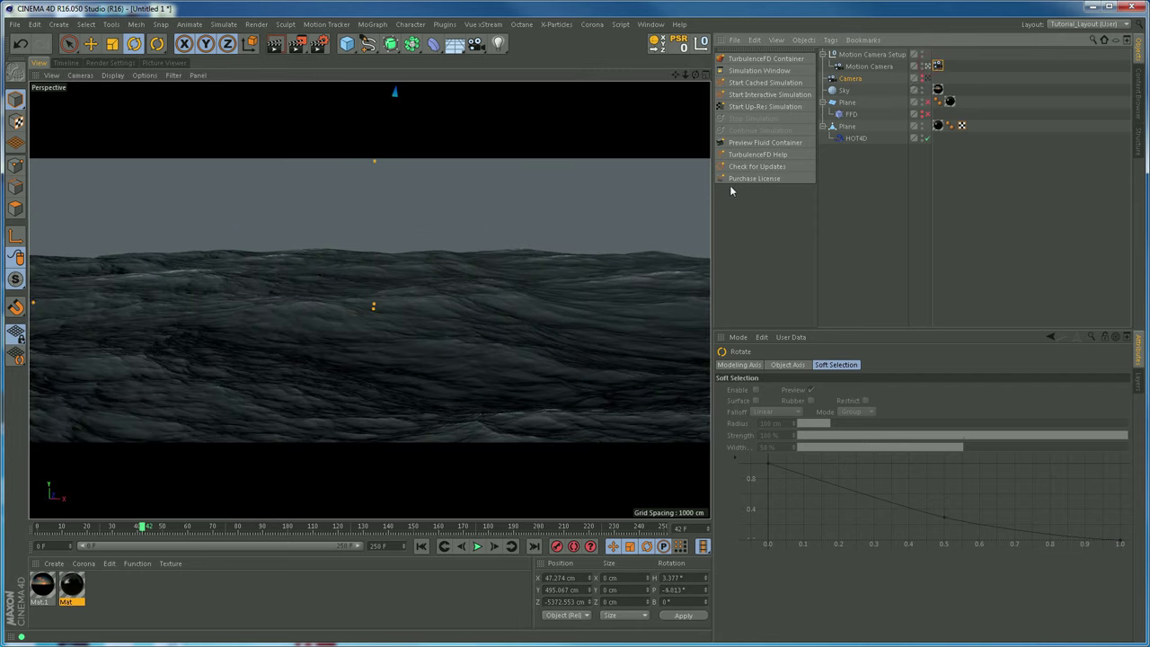
key("ctrl+r")
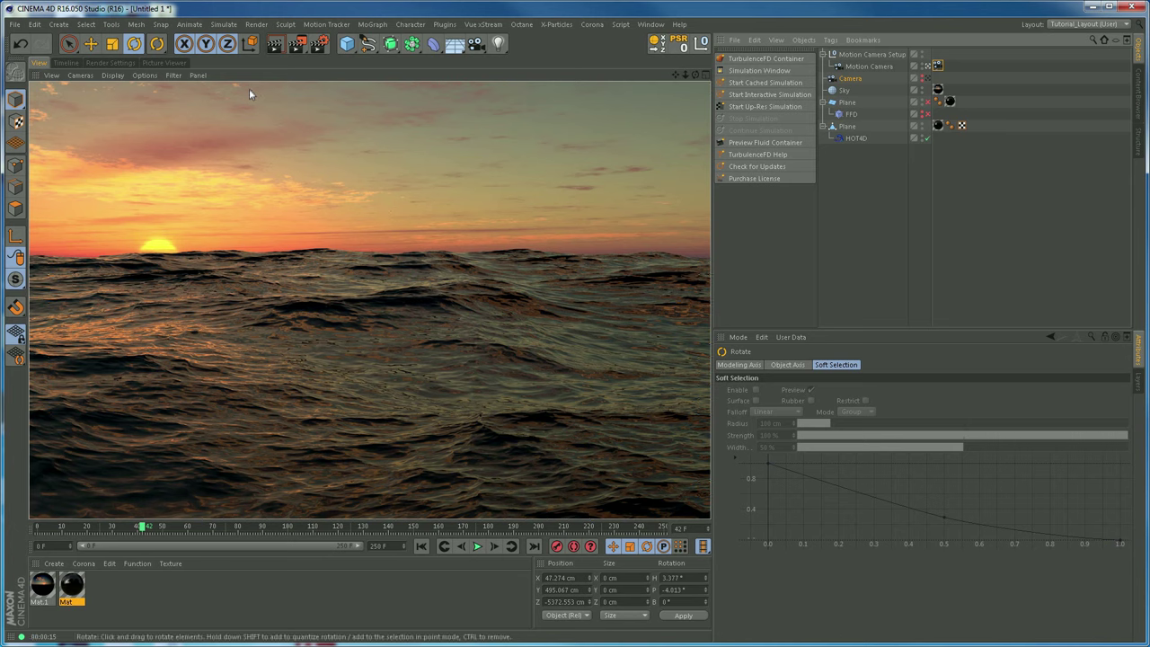
left_click(110, 63)
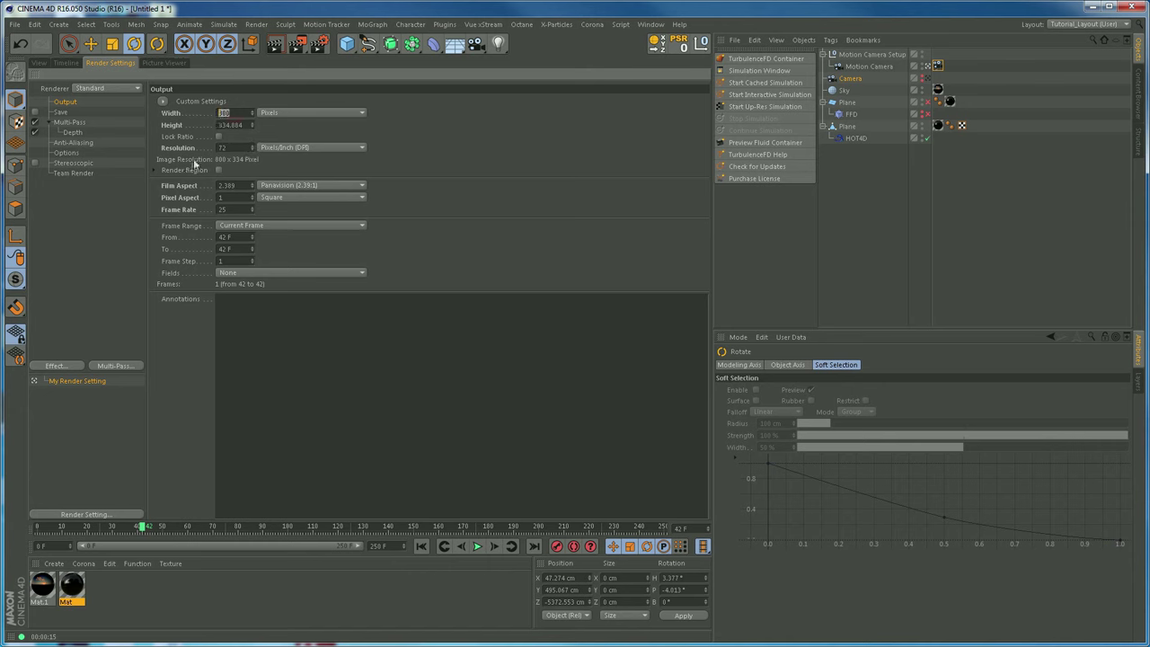
Lock the aspect ratio and set the output width to 1920, giving height 803.
type("1920")
key("Return")
key("ctrl+z")
left_click(218, 136)
left_click(231, 112)
type("1920")
key("Return")
Enable saving the regular image with an alpha channel, leaving Multi-Layer File off.
left_click(60, 112)
left_click(34, 111)
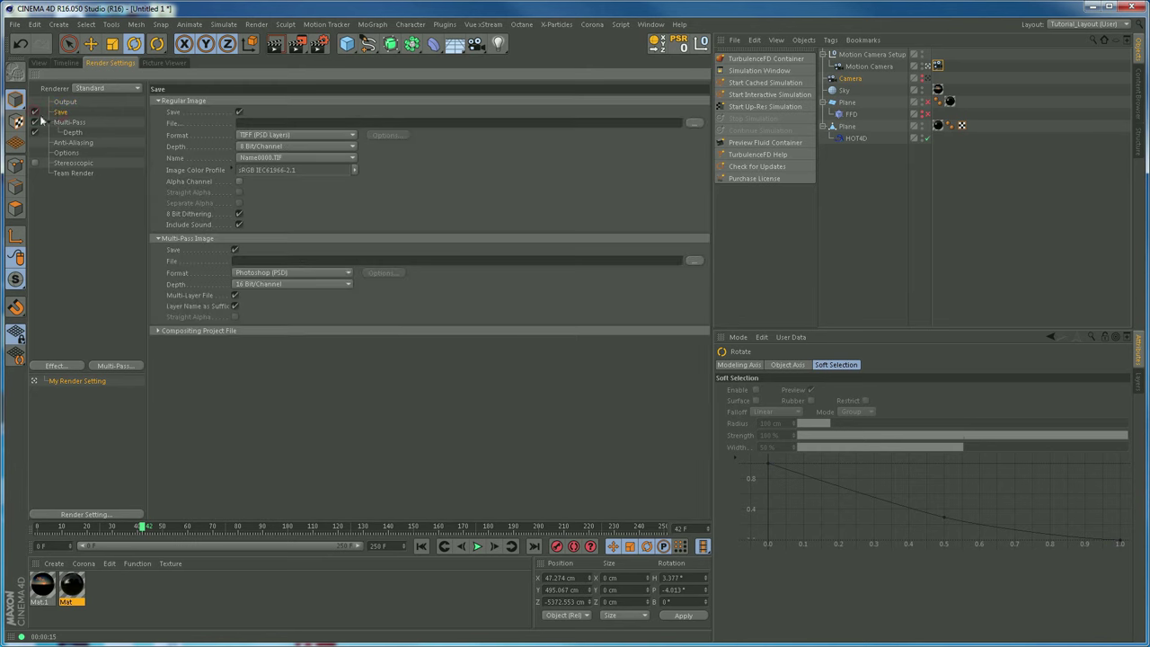
left_click(239, 181)
left_click(236, 296)
left_click(235, 296)
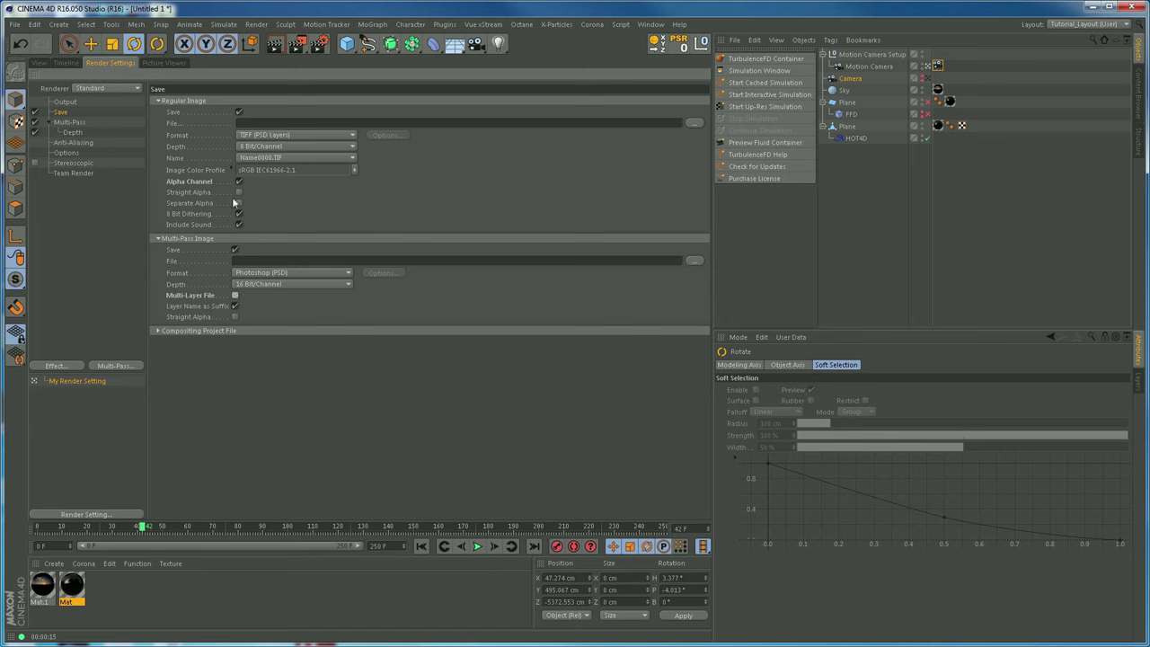
left_click(693, 123)
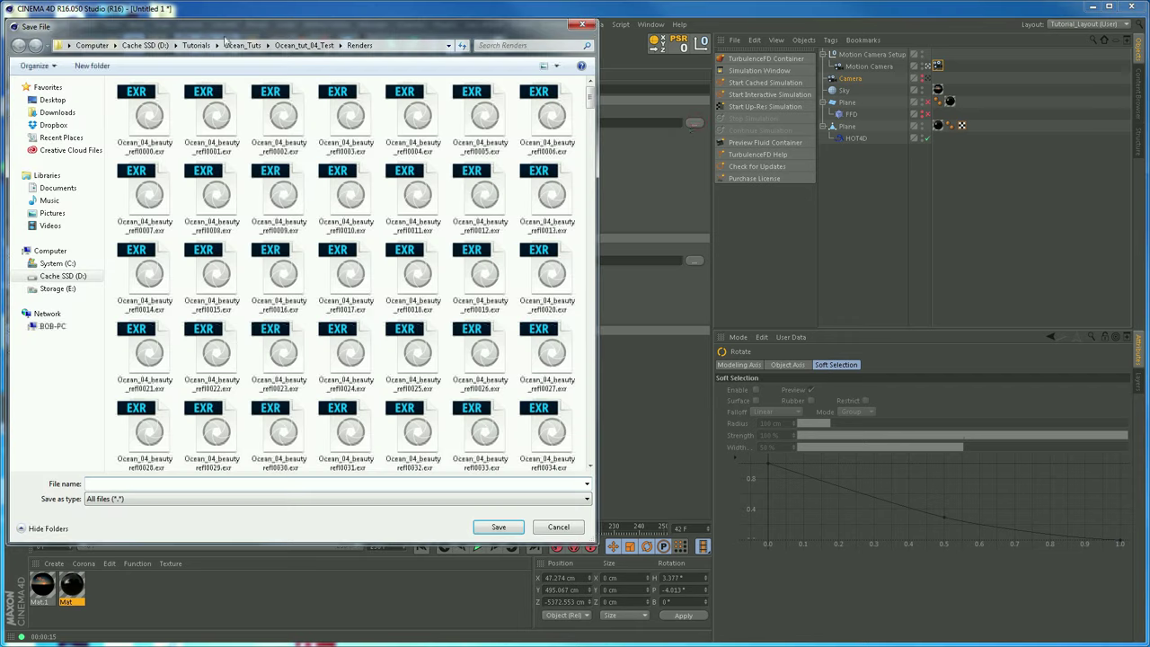
Create a new Render_output folder inside Ocean_Tuts/Ocean_tut_04_Test.
left_click(199, 46)
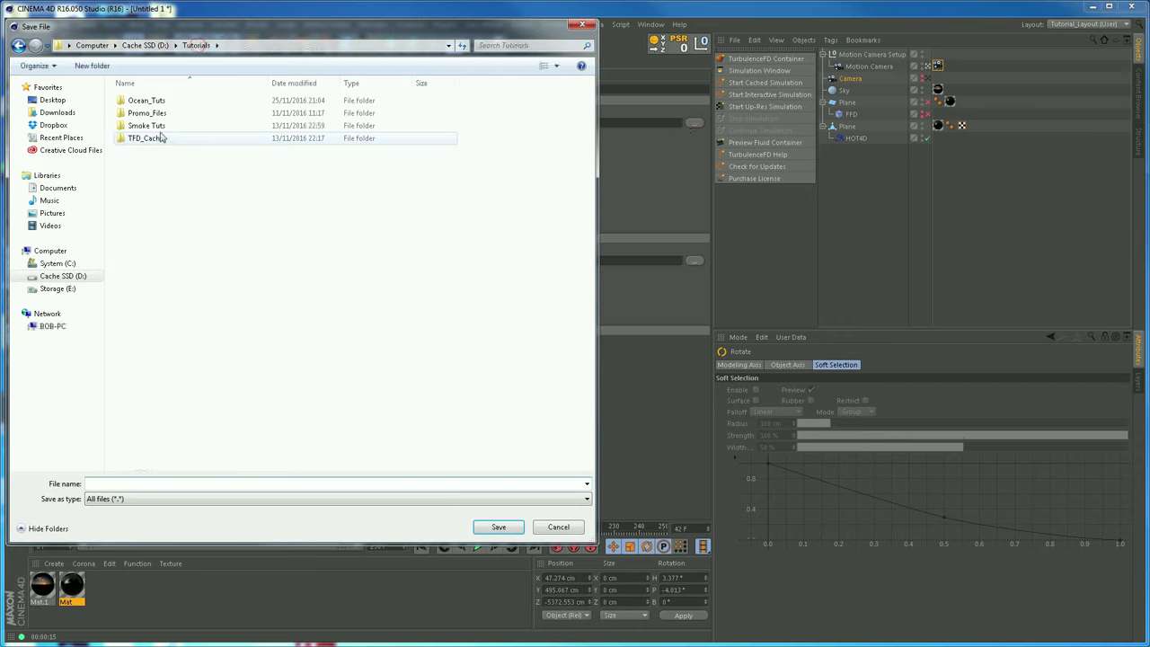
double_click(146, 100)
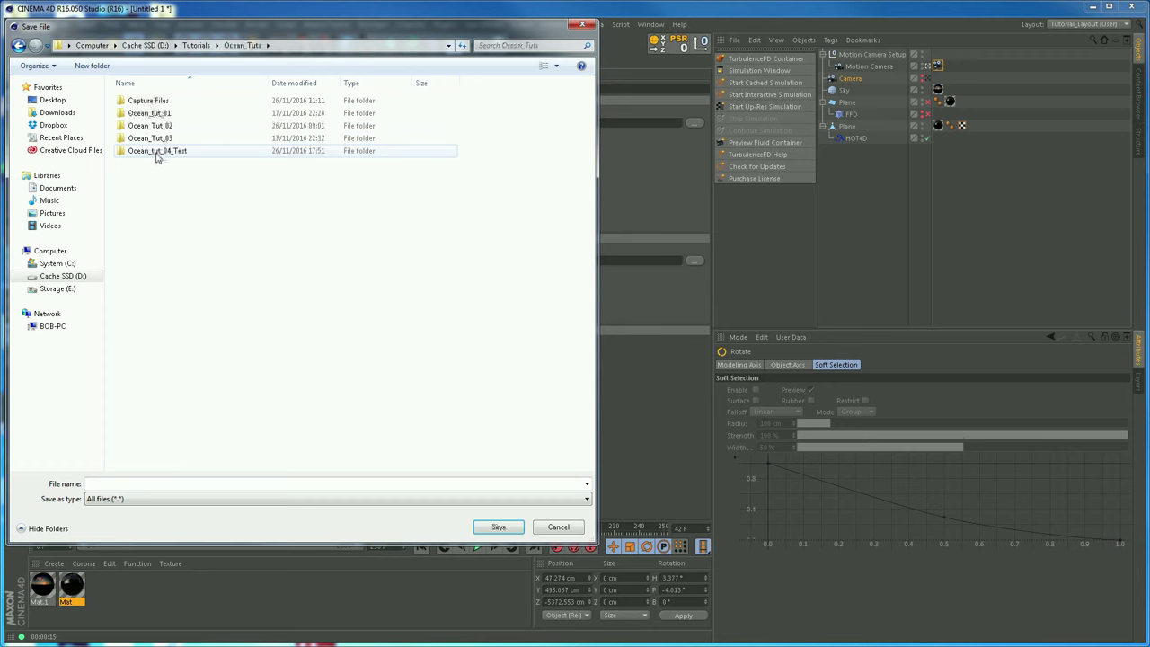
double_click(161, 153)
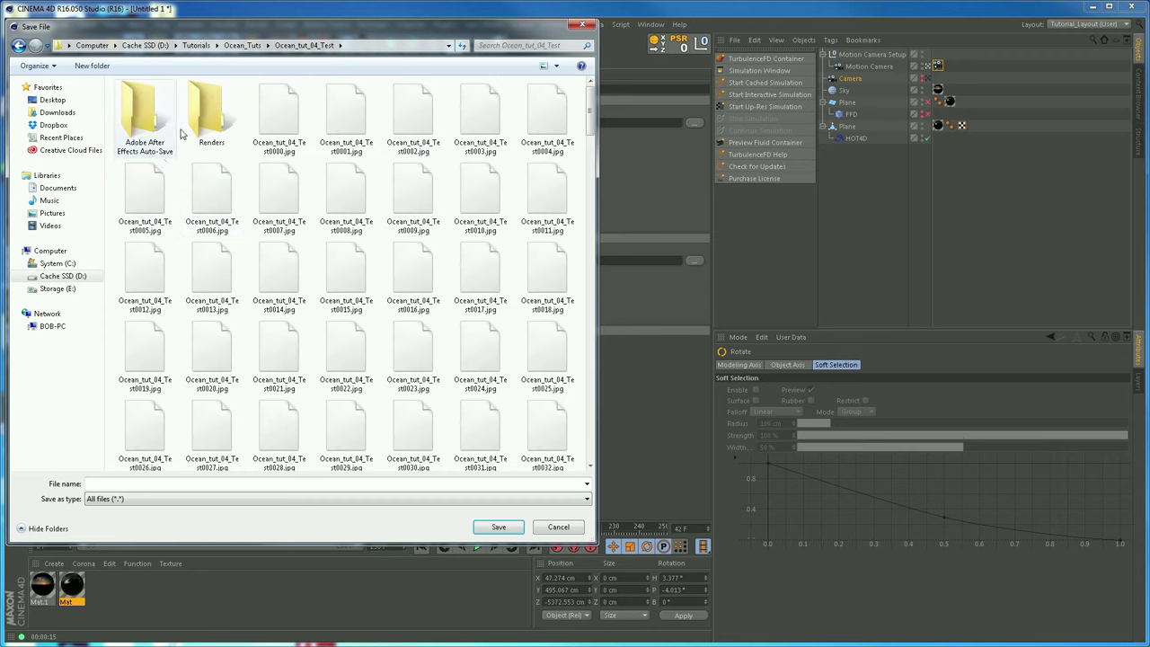
left_click(93, 66)
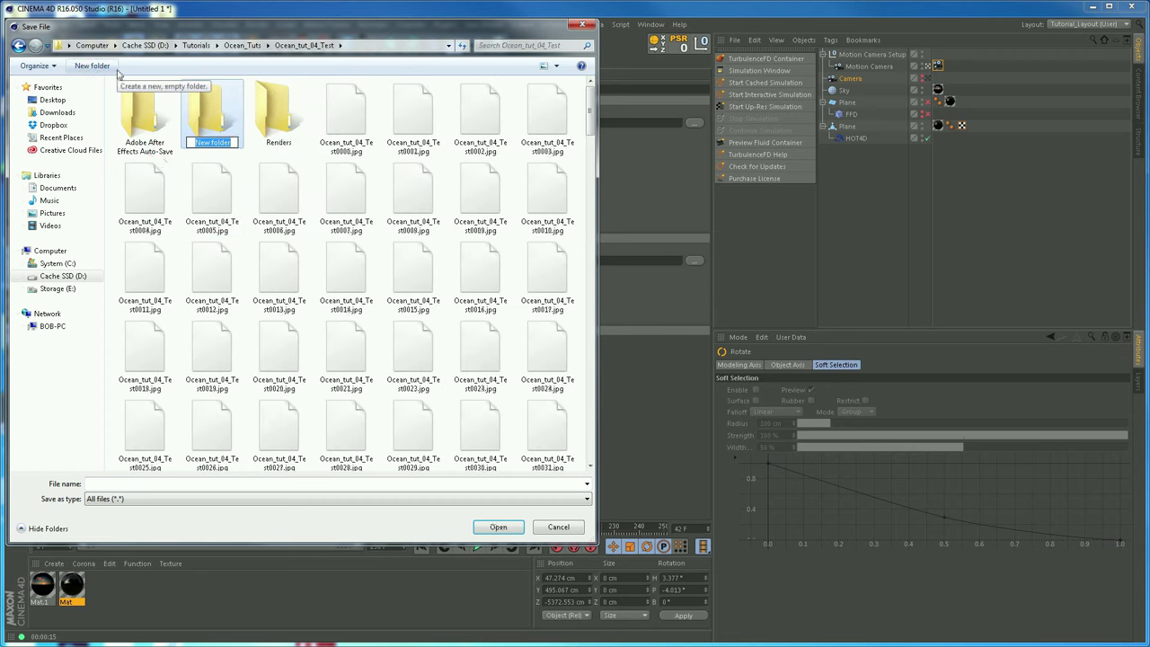
type("Render_output")
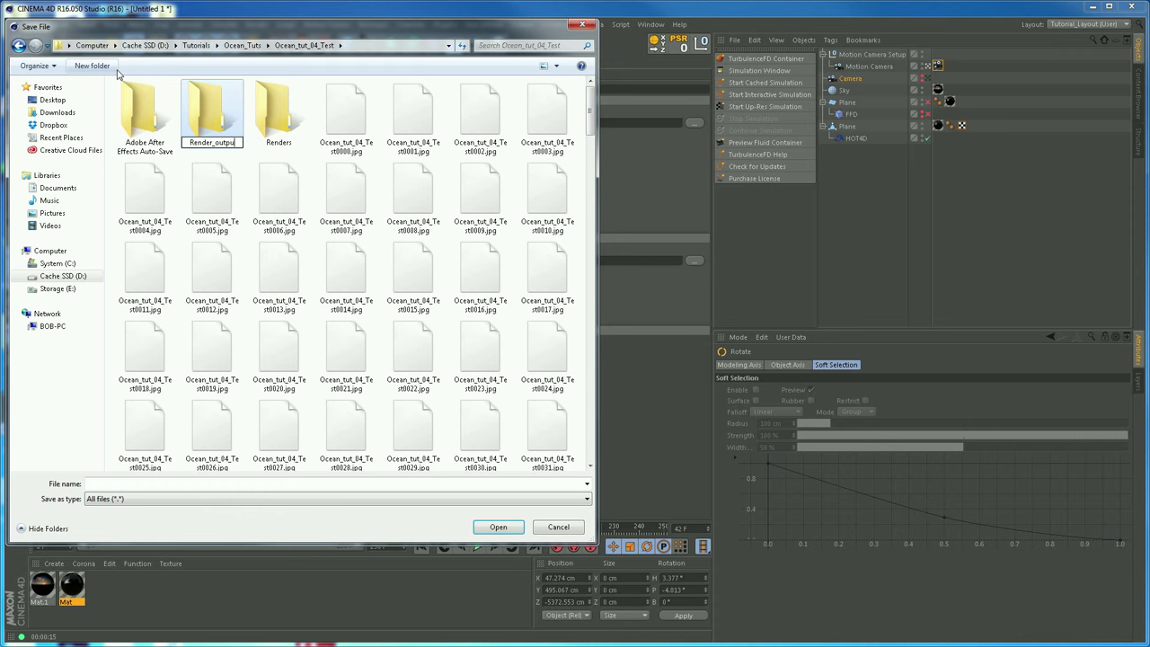
key("Return")
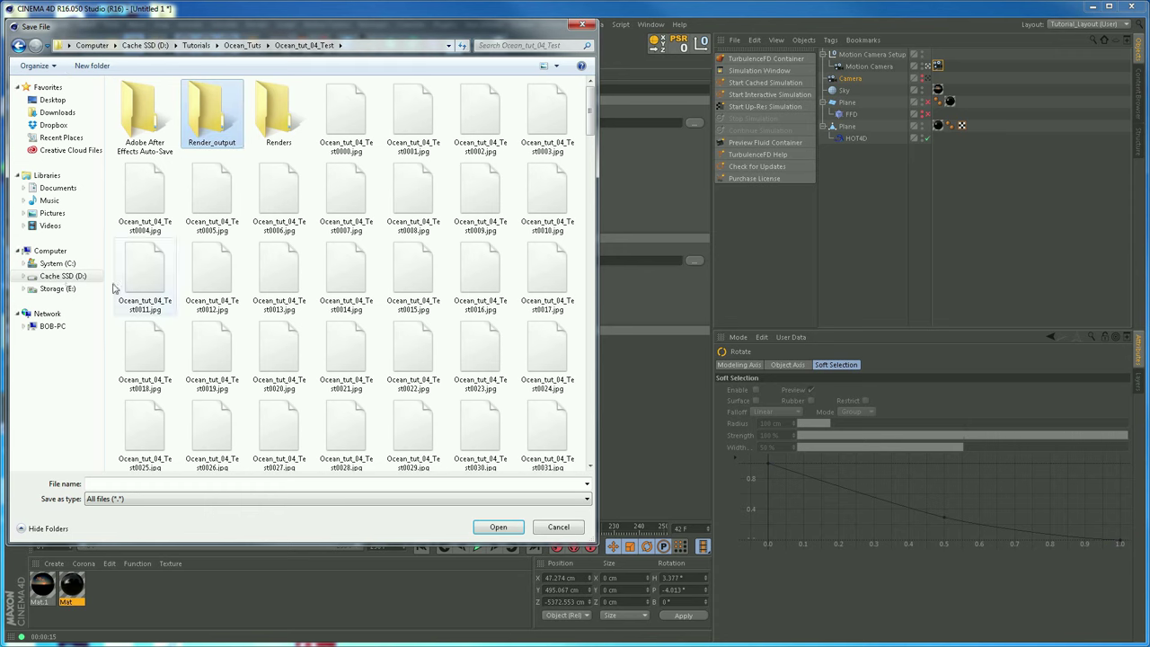
Save the output path as Ocean_tut_04 inside the Render_output folder.
double_click(216, 112)
left_click(120, 482)
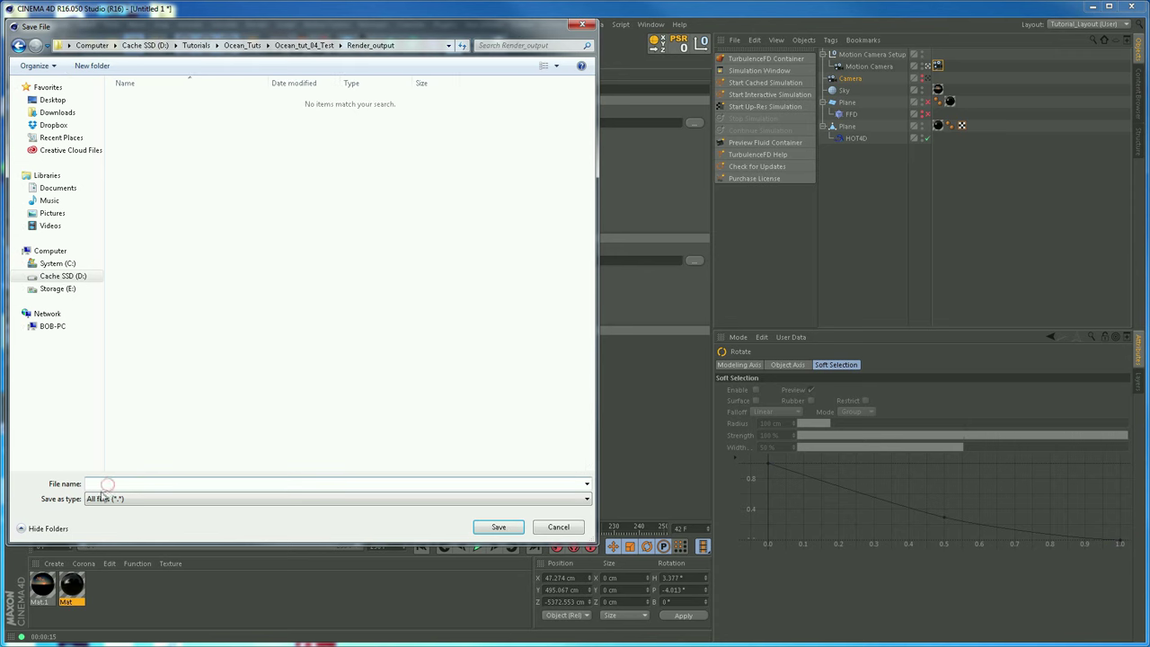
type("Ocean_tut_04")
key("ctrl+a")
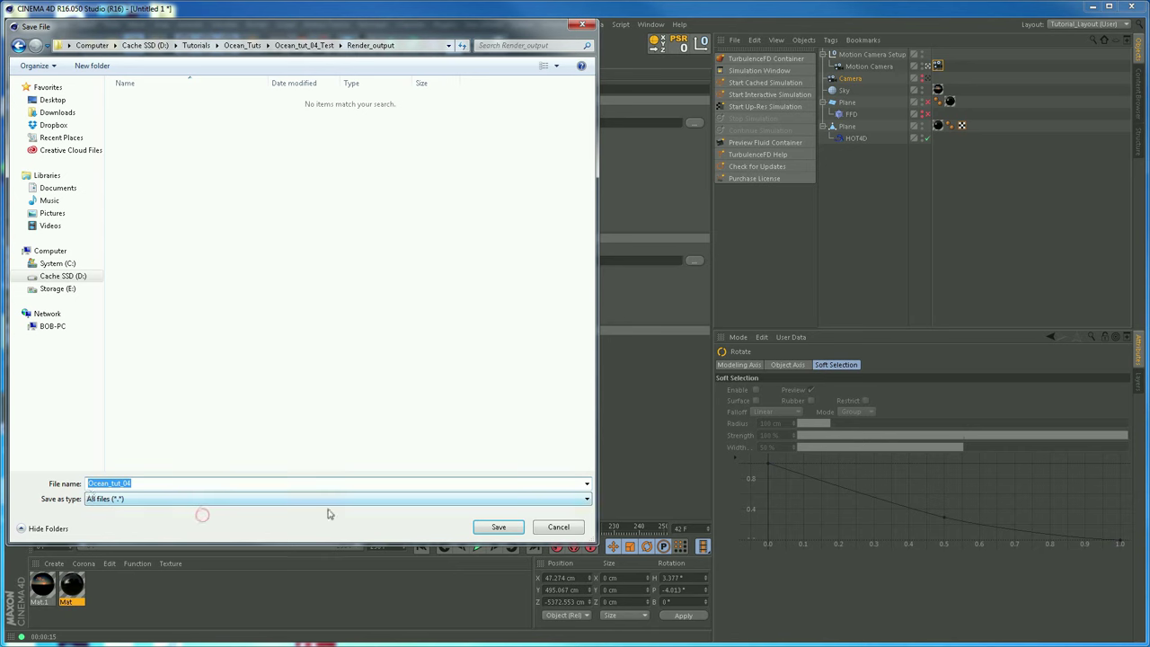
left_click(482, 530)
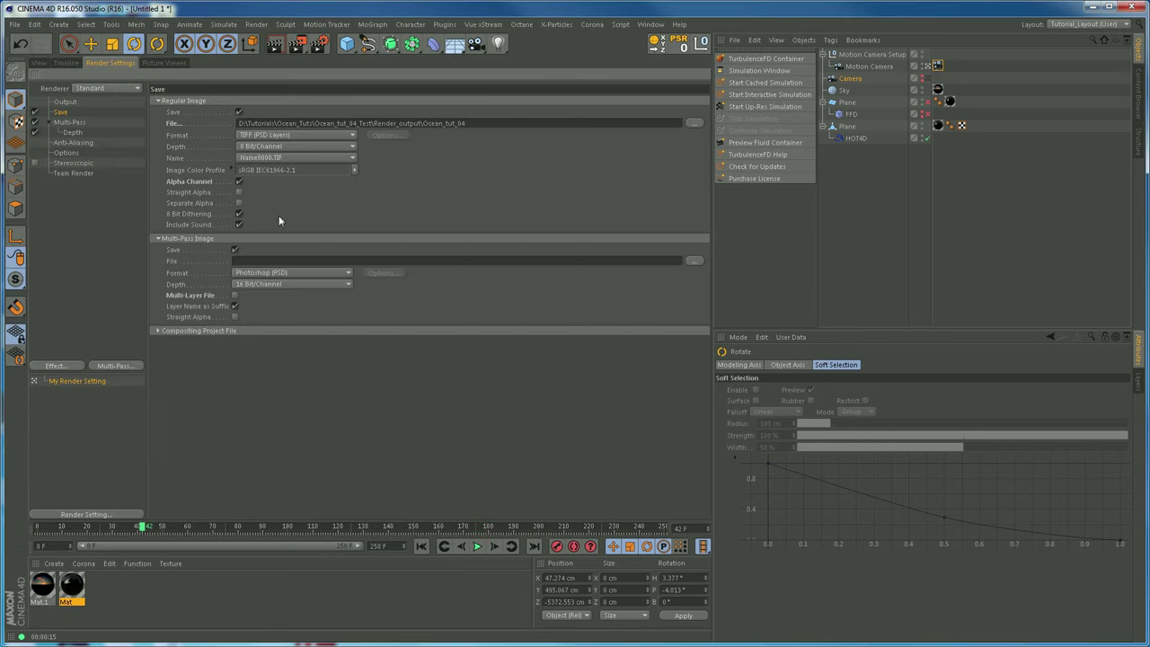
Set the regular image format to OpenEXR with Lossy 16-bit float Zip (16 scan lines) and copy its path.
left_click(278, 138)
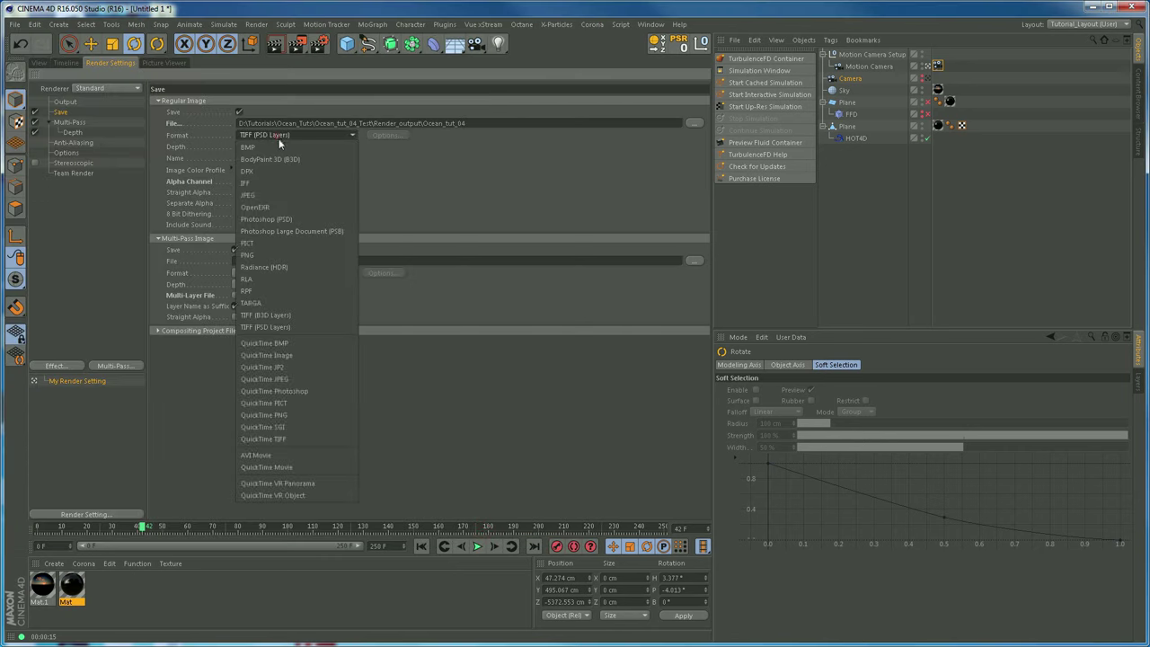
left_click(259, 206)
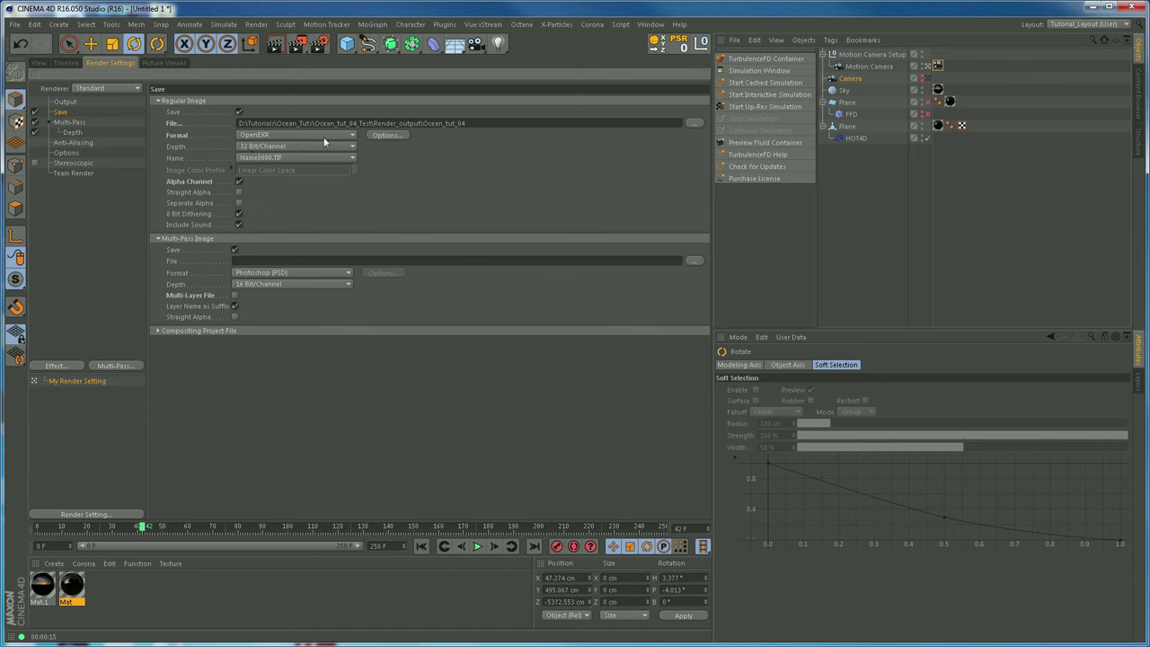
left_click(382, 136)
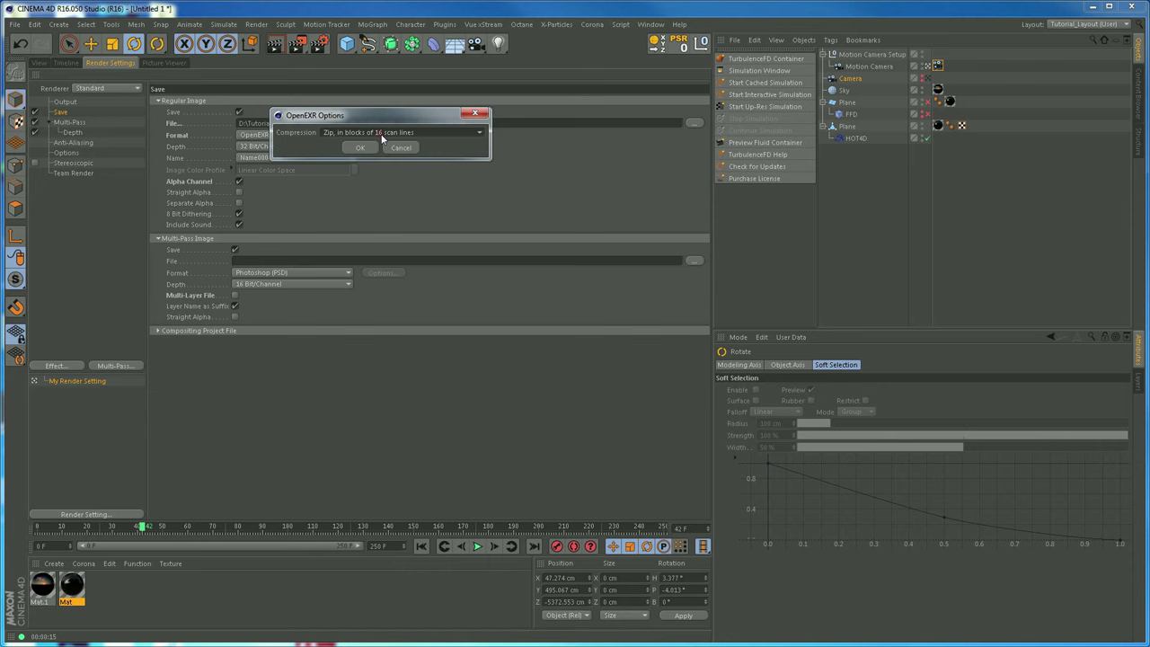
left_click(476, 133)
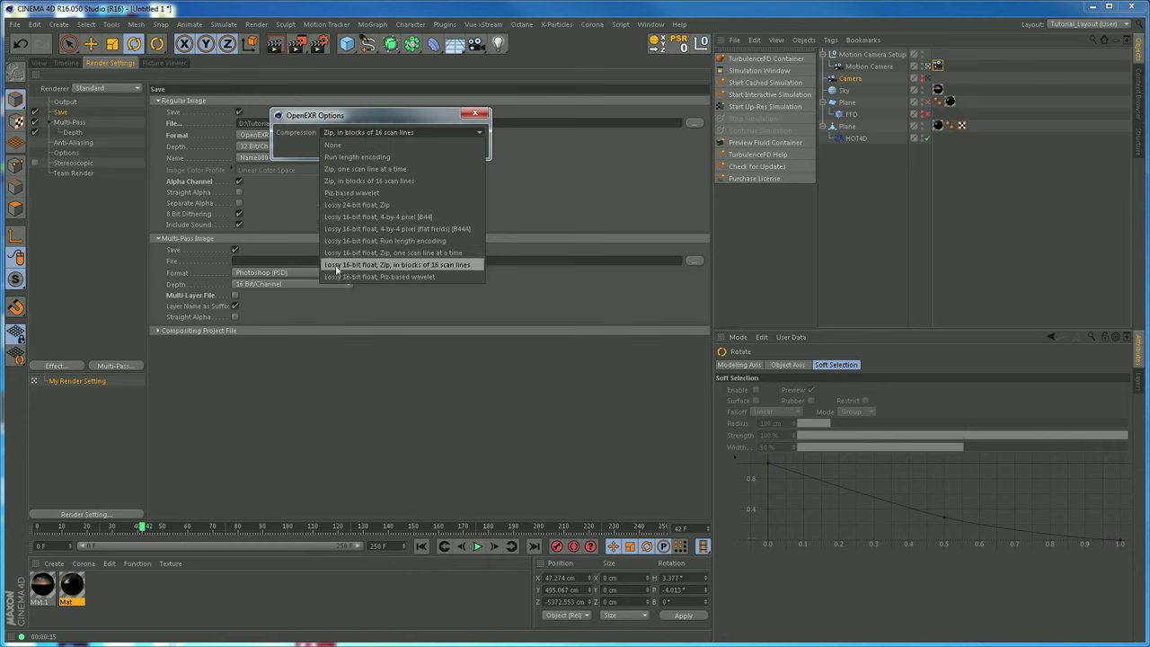
left_click(450, 265)
left_click(362, 148)
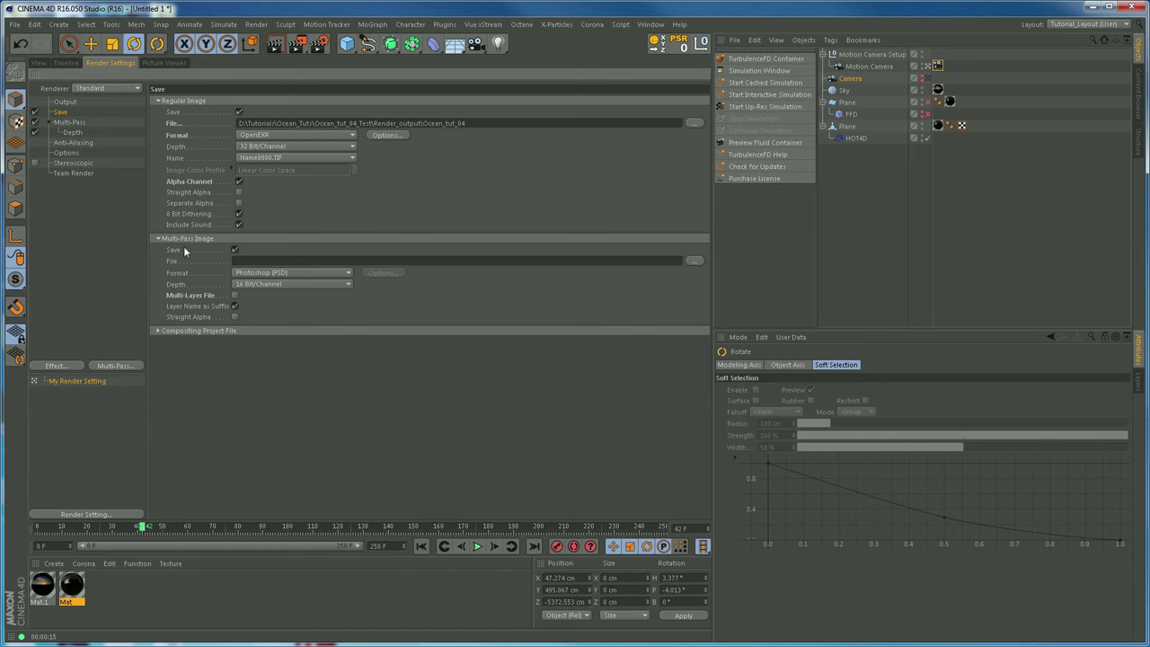
left_click_drag(475, 123, 232, 115)
key("ctrl+c")
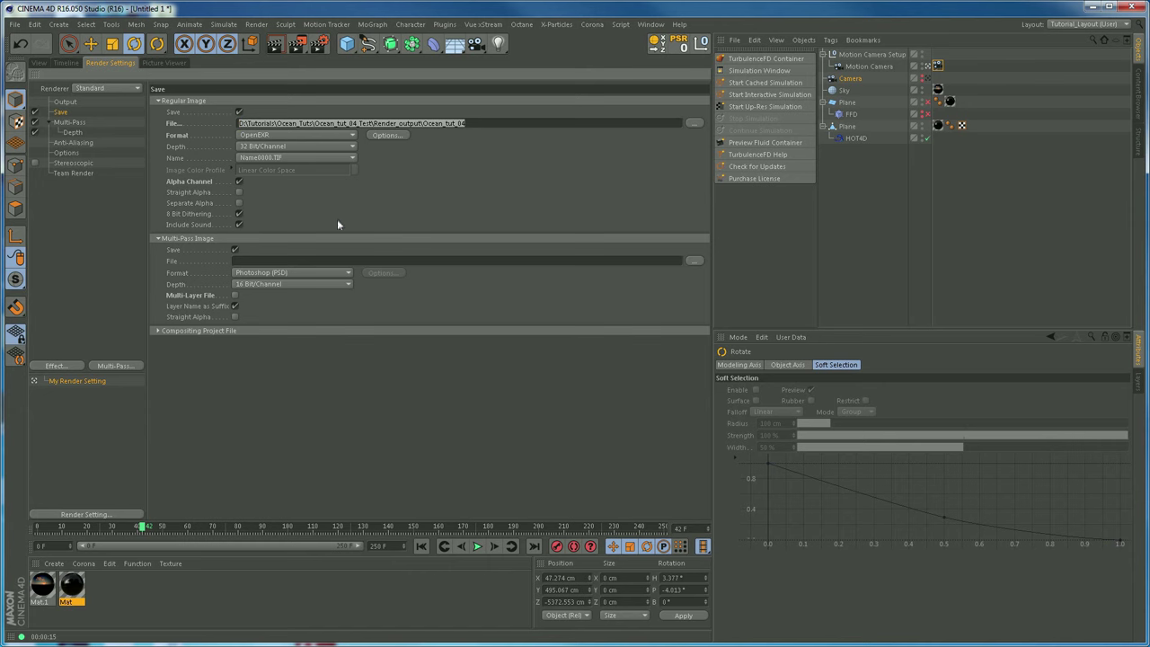
Paste the same path into Multi-Pass File and set it to OpenEXR with lossy 16-bit Zip compression.
left_click(278, 260)
key("ctrl+v")
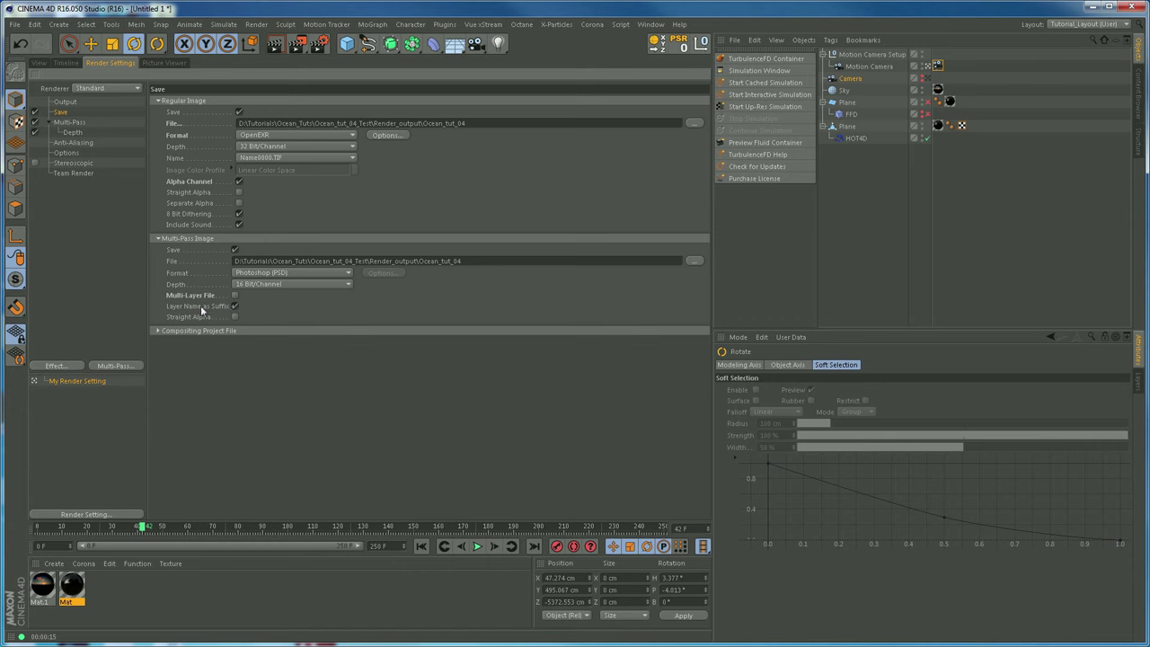
left_click(333, 271)
left_click(277, 350)
left_click(379, 273)
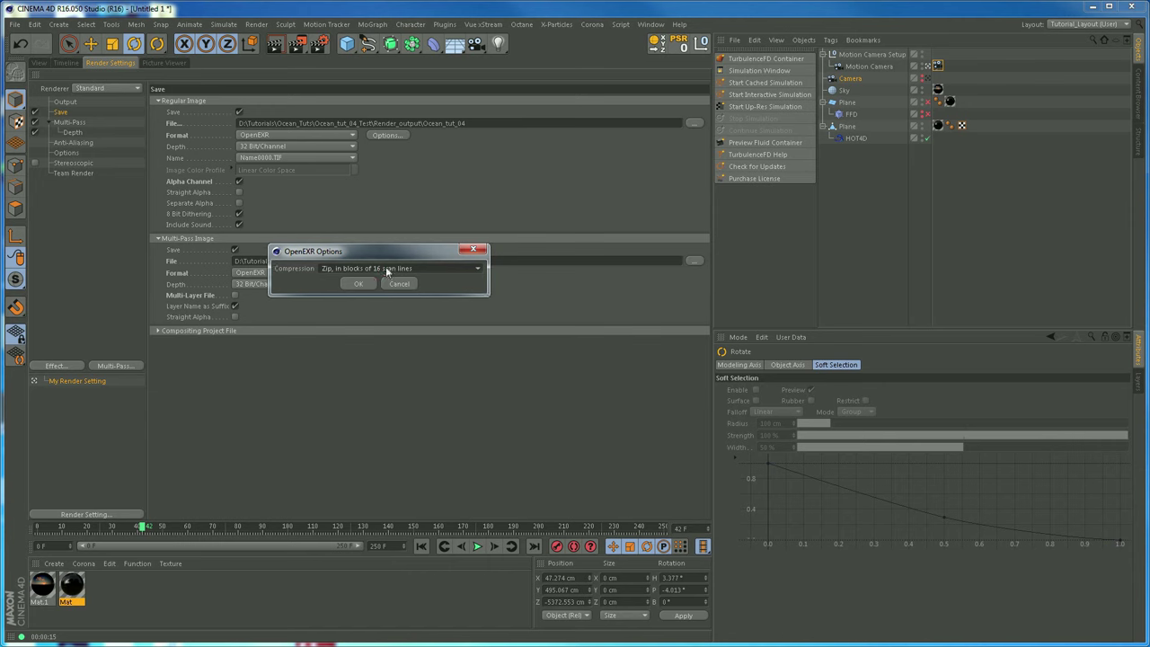
left_click(385, 267)
left_click(380, 401)
left_click(360, 284)
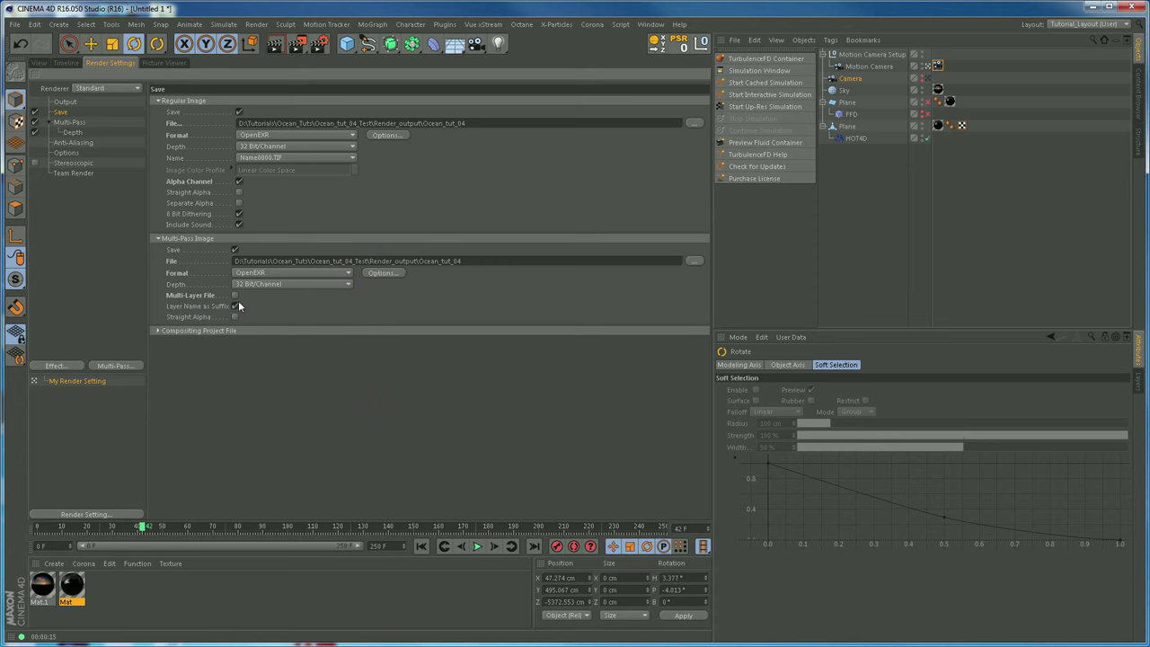
Set the Anti-Aliasing filter to Gauss (Animation).
left_click(66, 102)
left_click(71, 142)
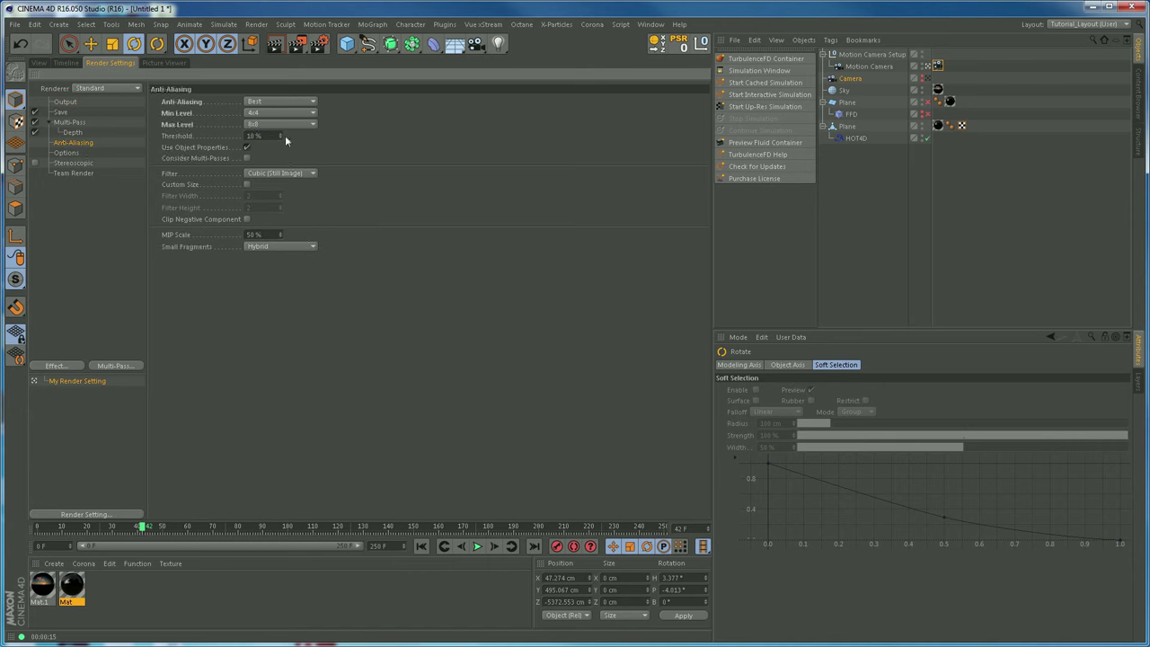
left_click(282, 172)
left_click(296, 193)
Set Frame Range to All Frames (0–250) and start rendering to the Picture Viewer.
left_click(76, 133)
left_click(77, 123)
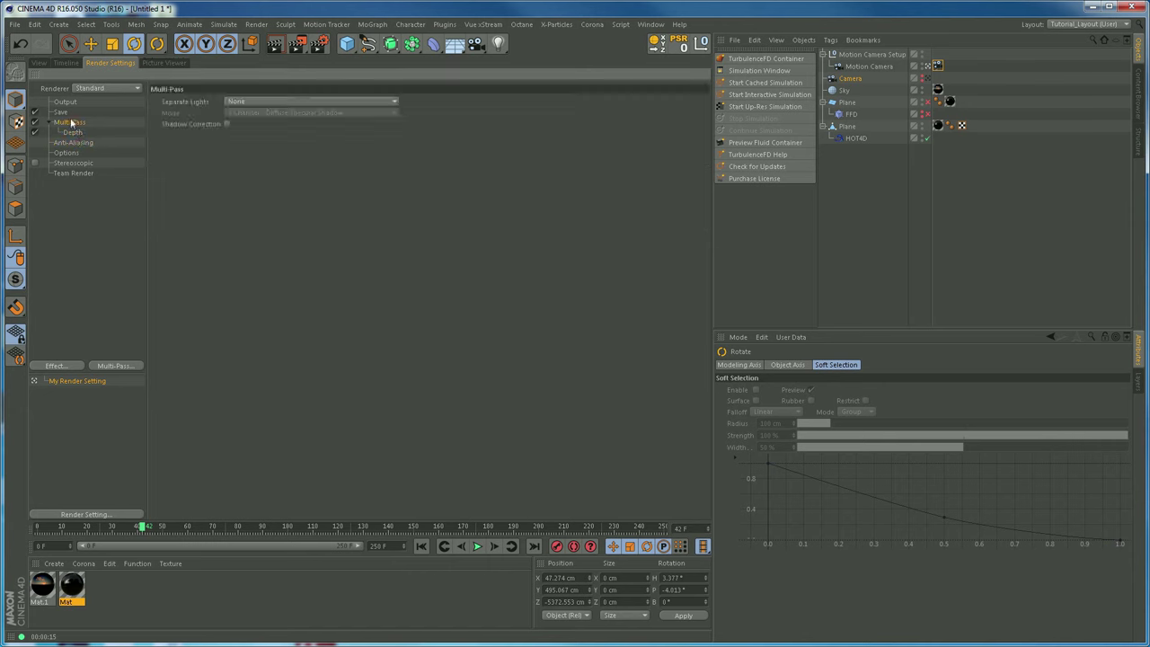
left_click(66, 101)
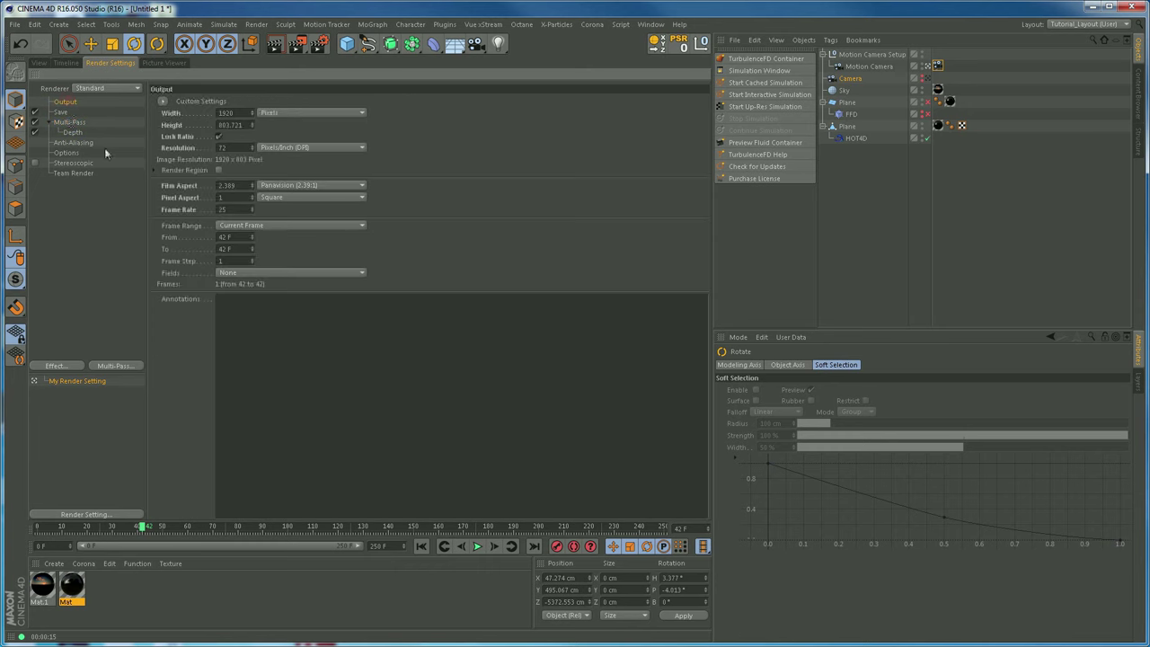
left_click(260, 226)
left_click(259, 258)
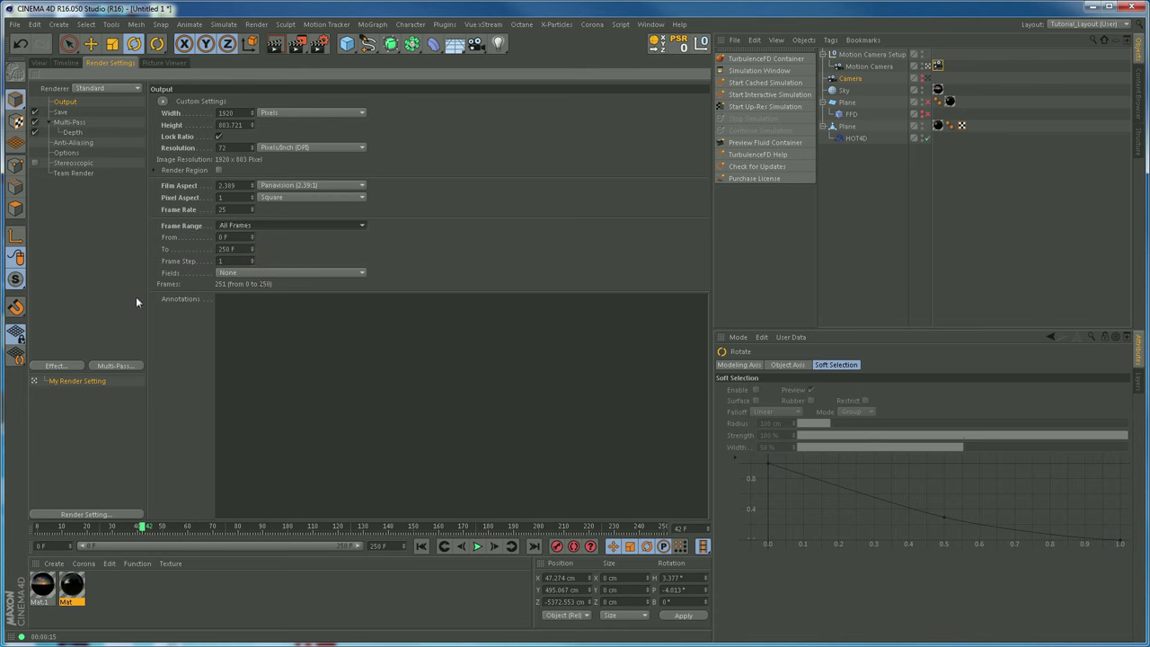
left_click(298, 43)
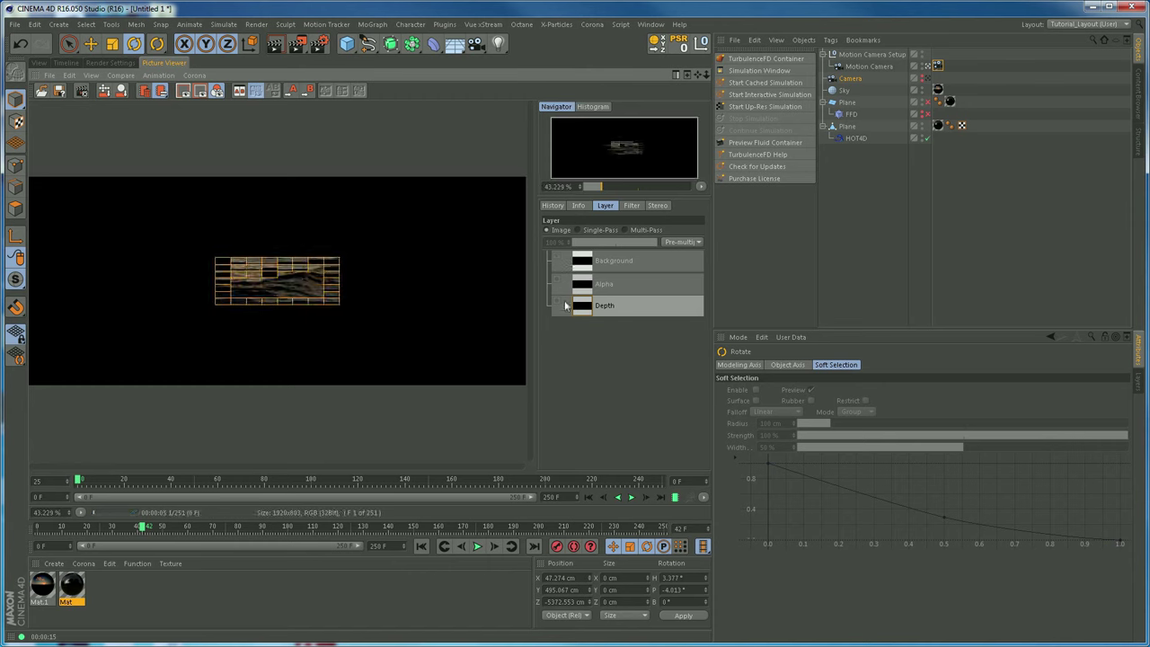
Show the History tab in the Picture Viewer and widen its side panel during the render.
left_click(553, 205)
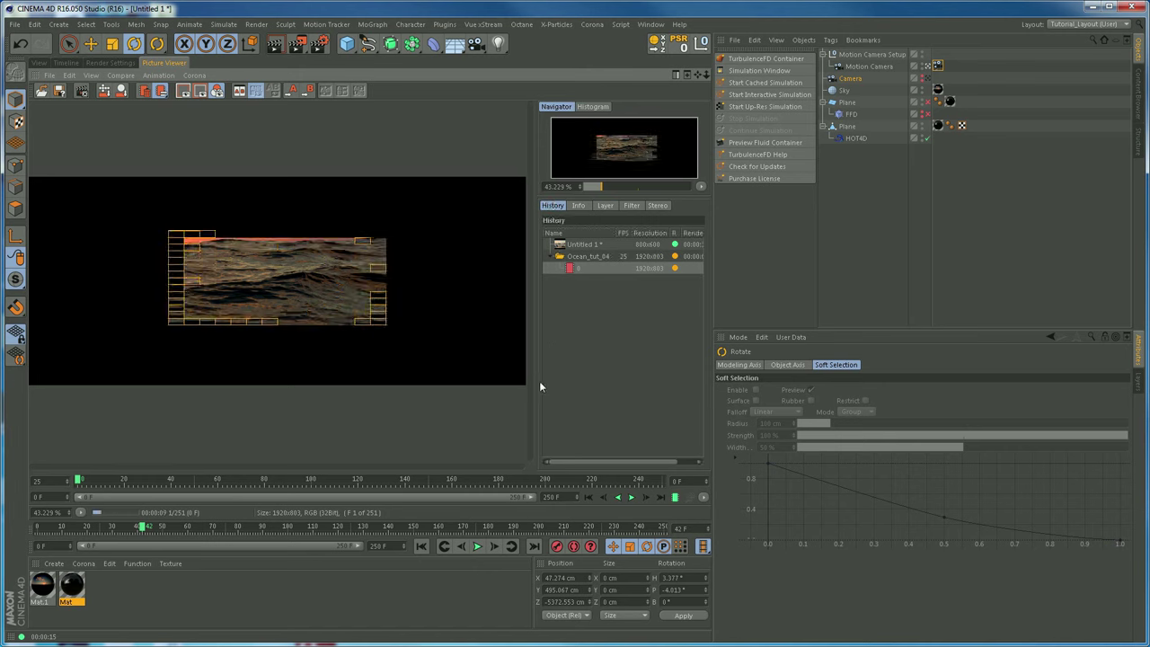
left_click_drag(534, 381, 520, 390)
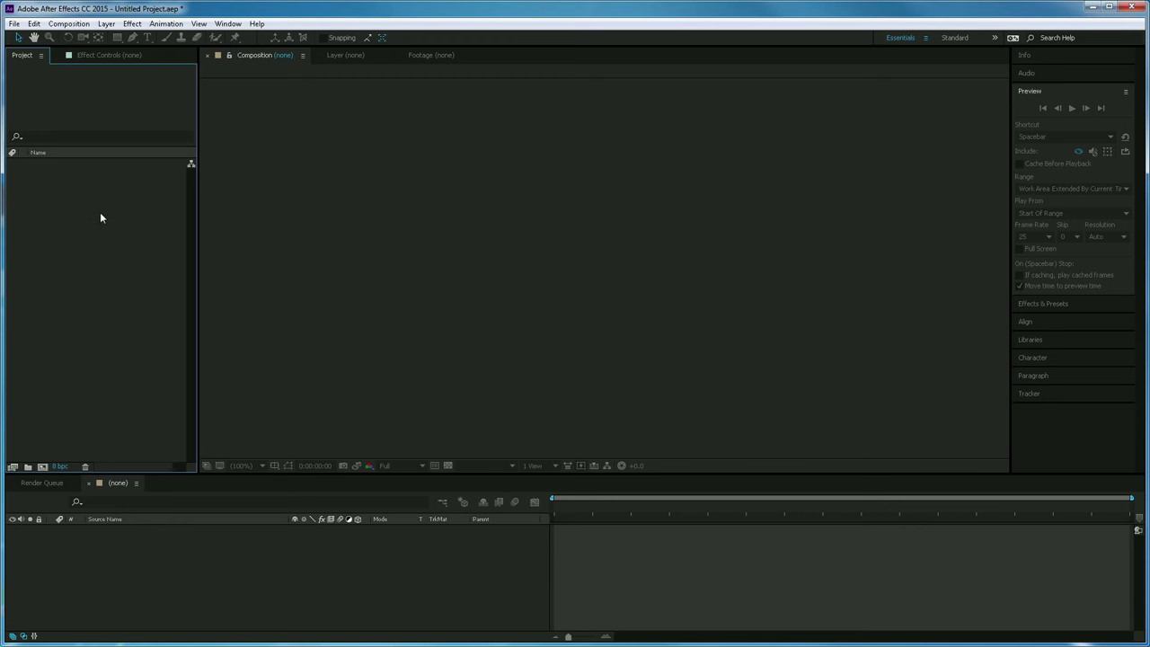
Import Ocean_tut_04_[0000-0250].exr from Render_output as an EXR sequence.
double_click(89, 196)
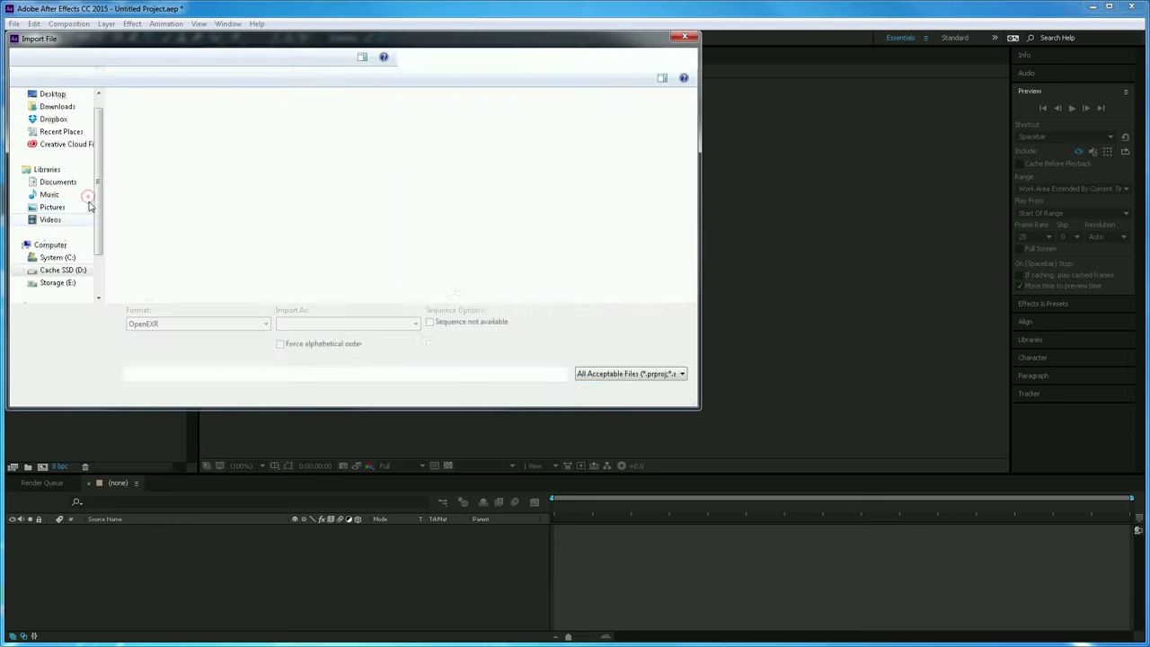
left_click(242, 57)
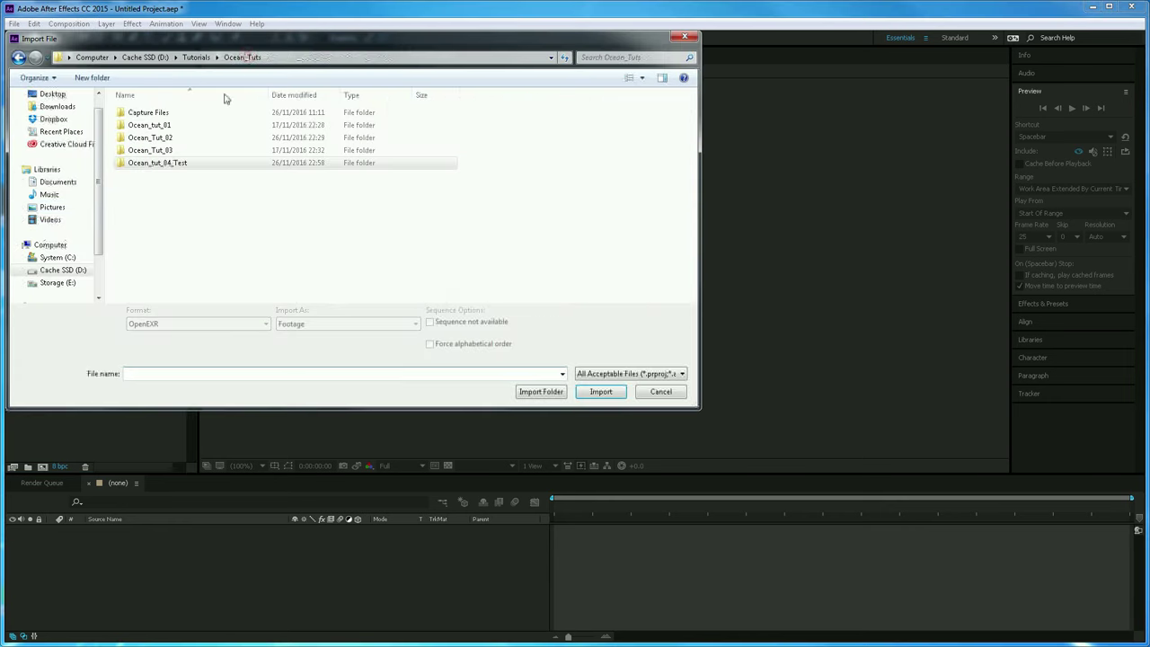
double_click(158, 164)
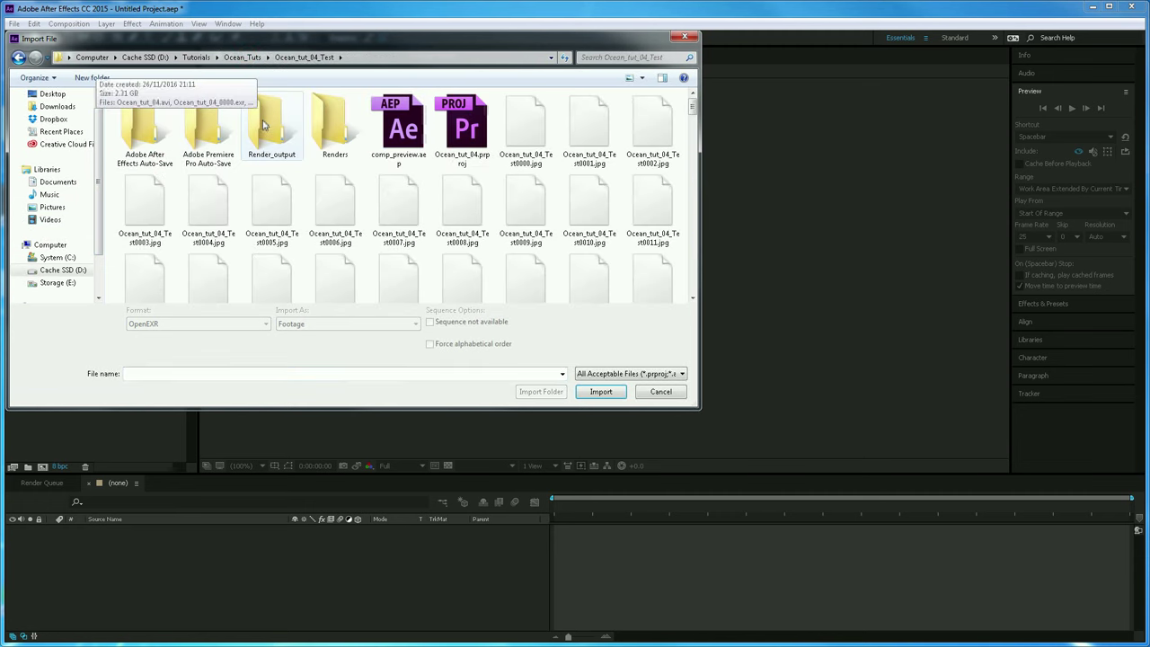
double_click(268, 126)
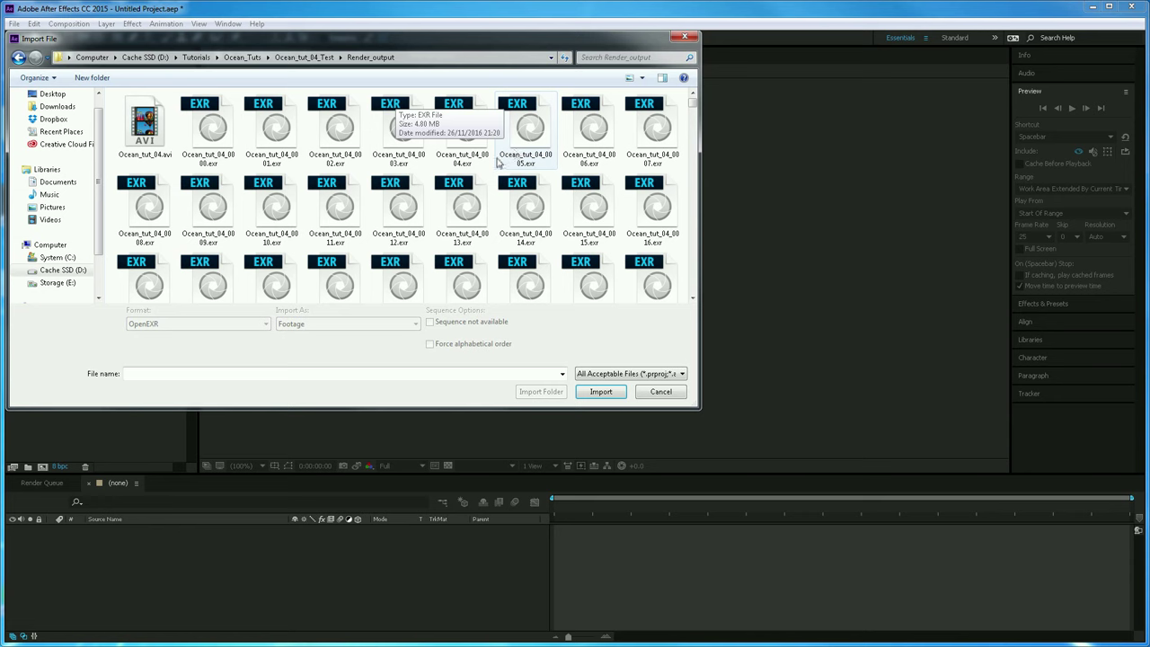
left_click(222, 160)
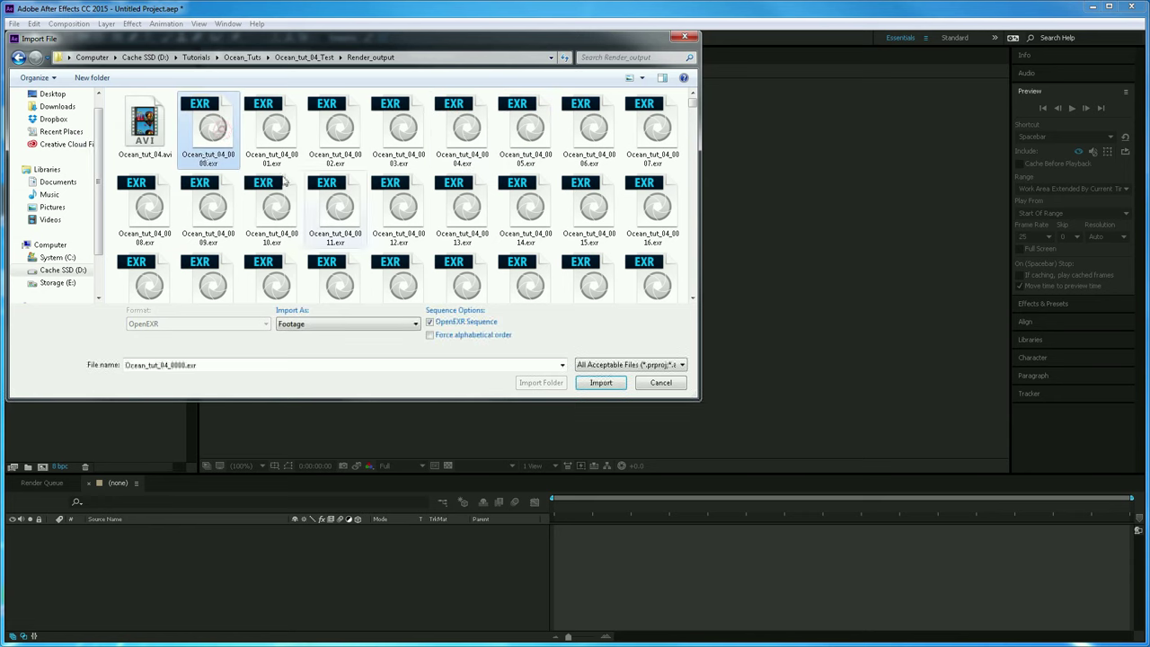
left_click(579, 392)
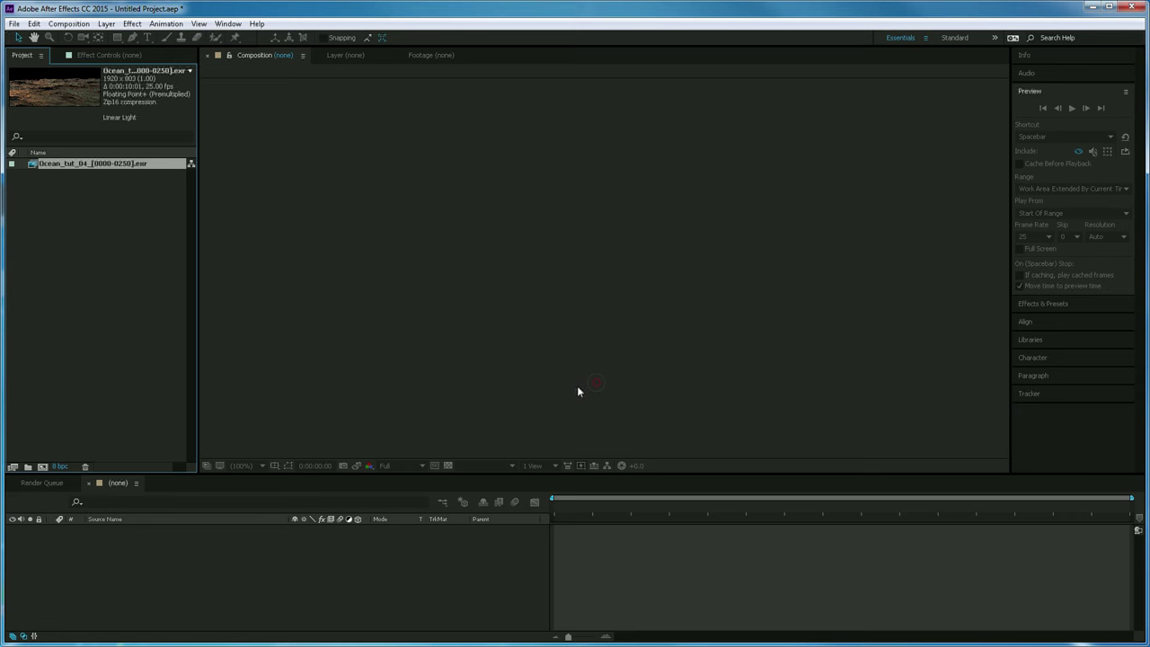
Import the Ocean_tut_04_depth[0000-0250].exr depth sequence the same way.
double_click(95, 215)
scroll(694, 107, "down", 2)
left_click_drag(694, 107, 696, 220)
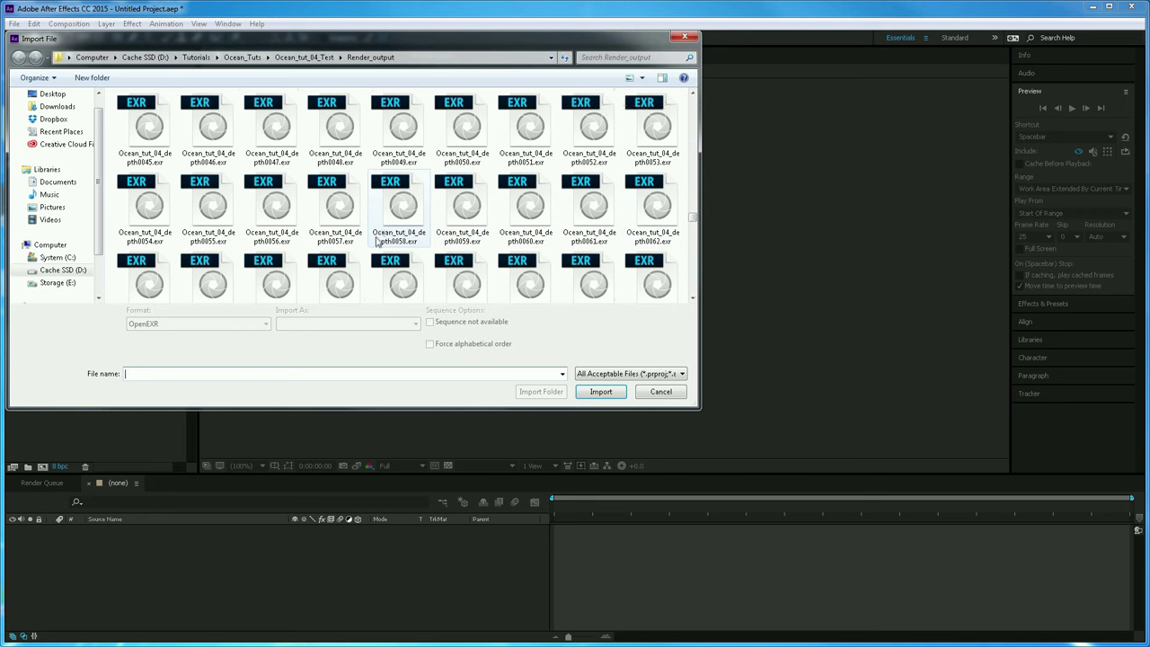
left_click(410, 241)
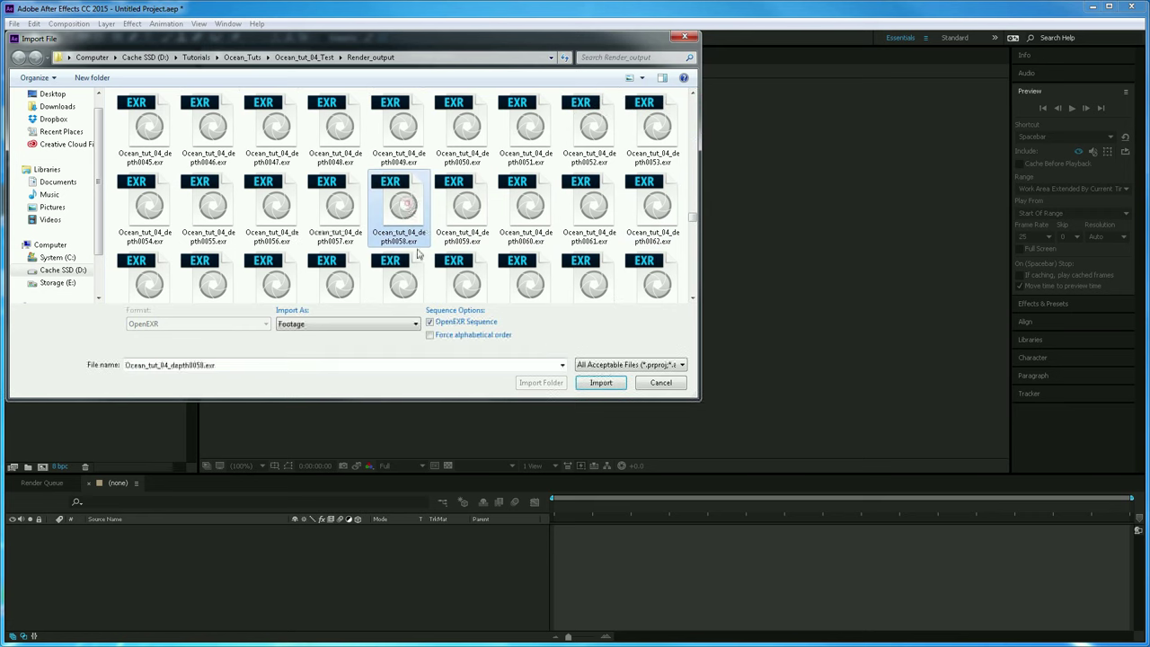
left_click(599, 383)
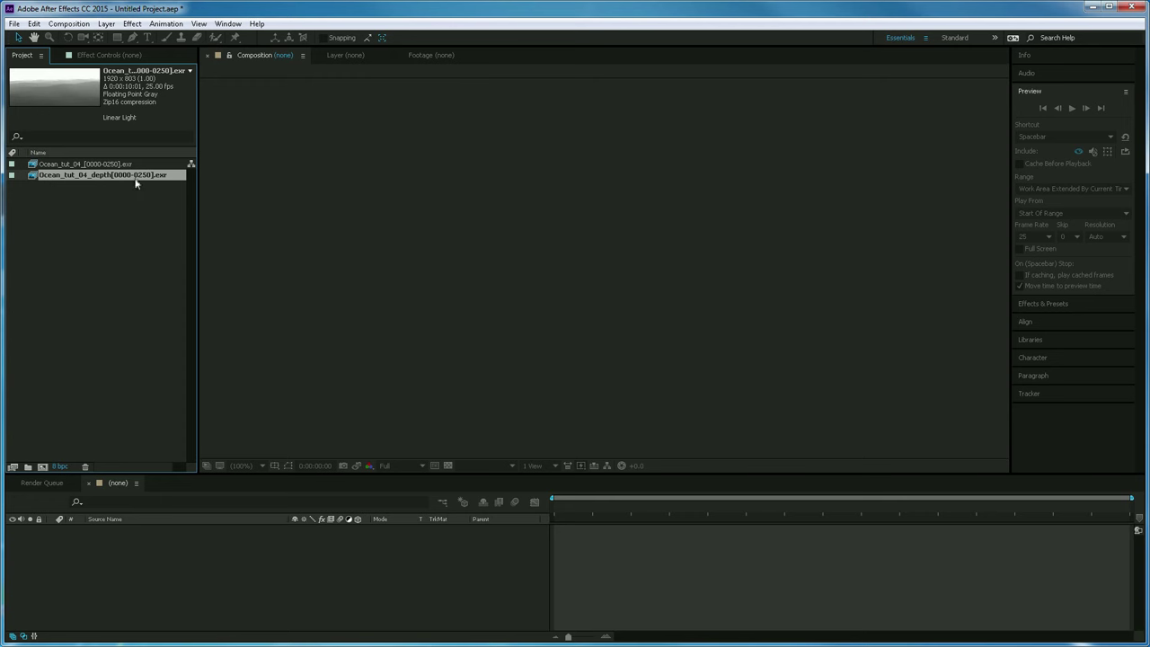
In Project Settings, set the colour depth to 16 bits per channel.
left_click(58, 468)
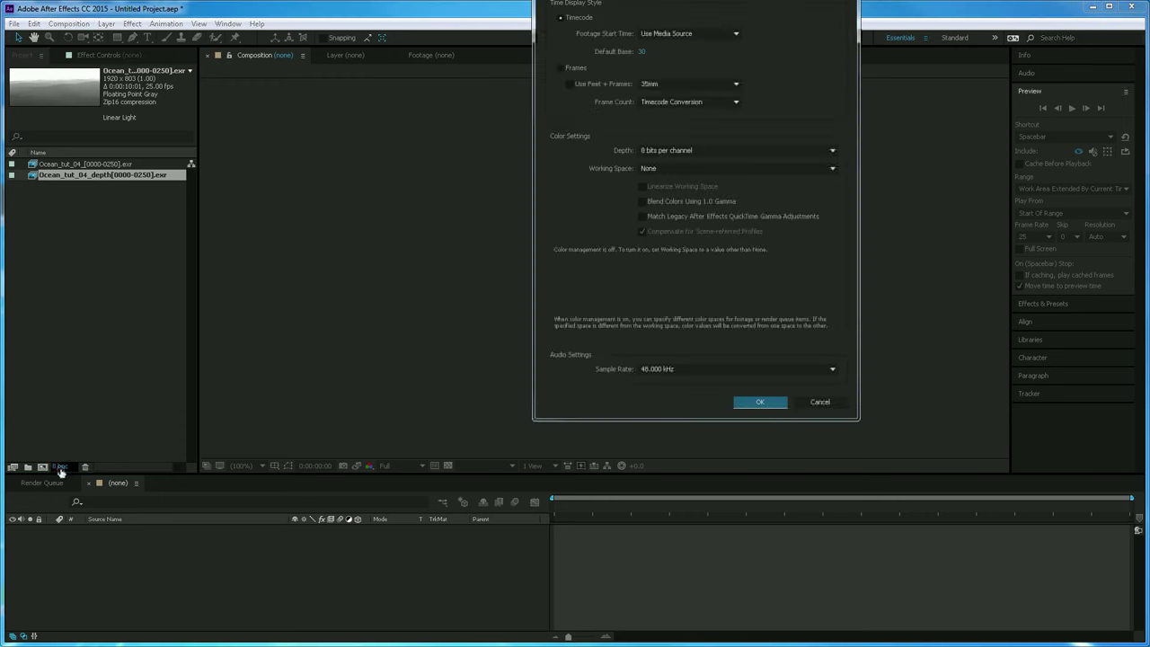
left_click(667, 152)
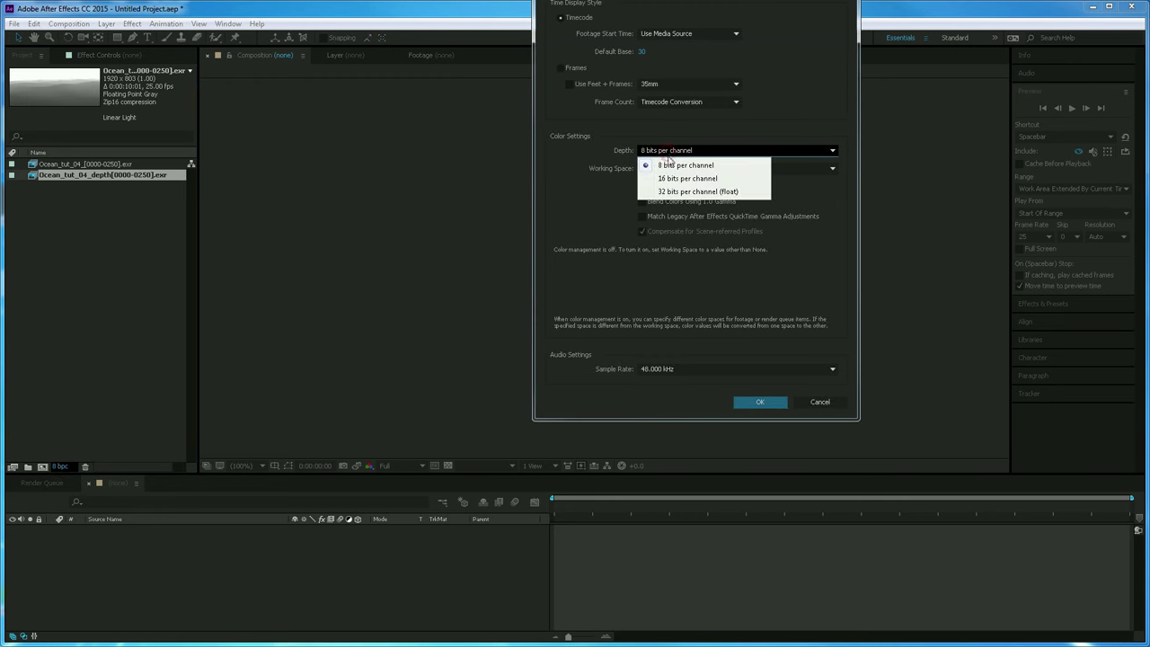
left_click(808, 221)
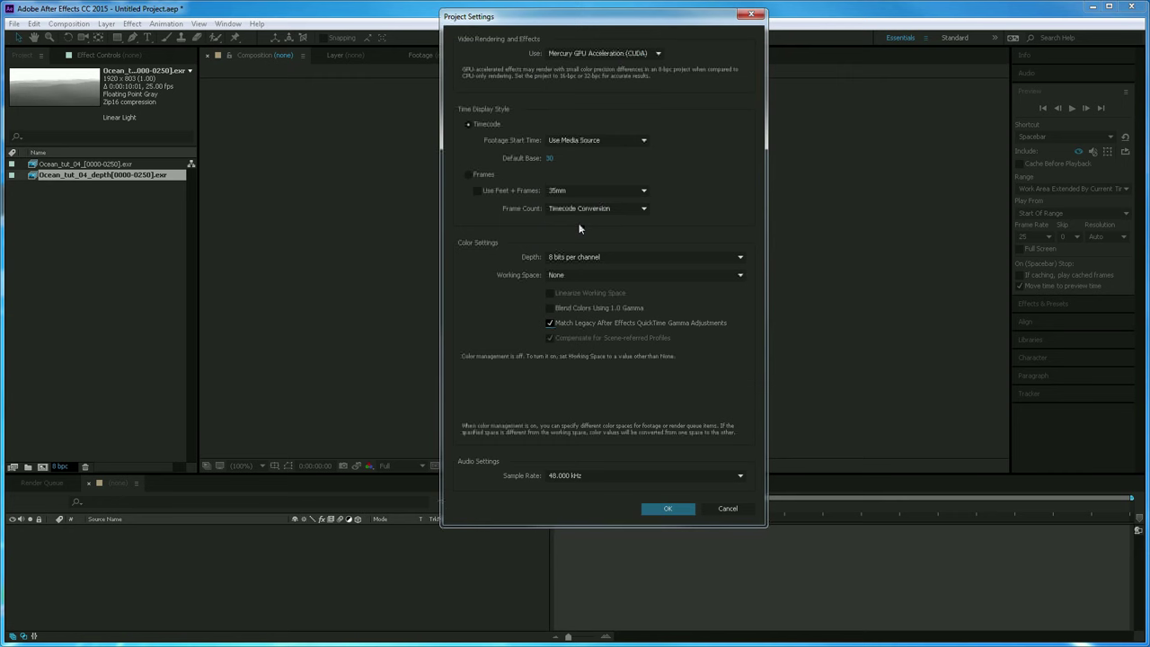
left_click(584, 257)
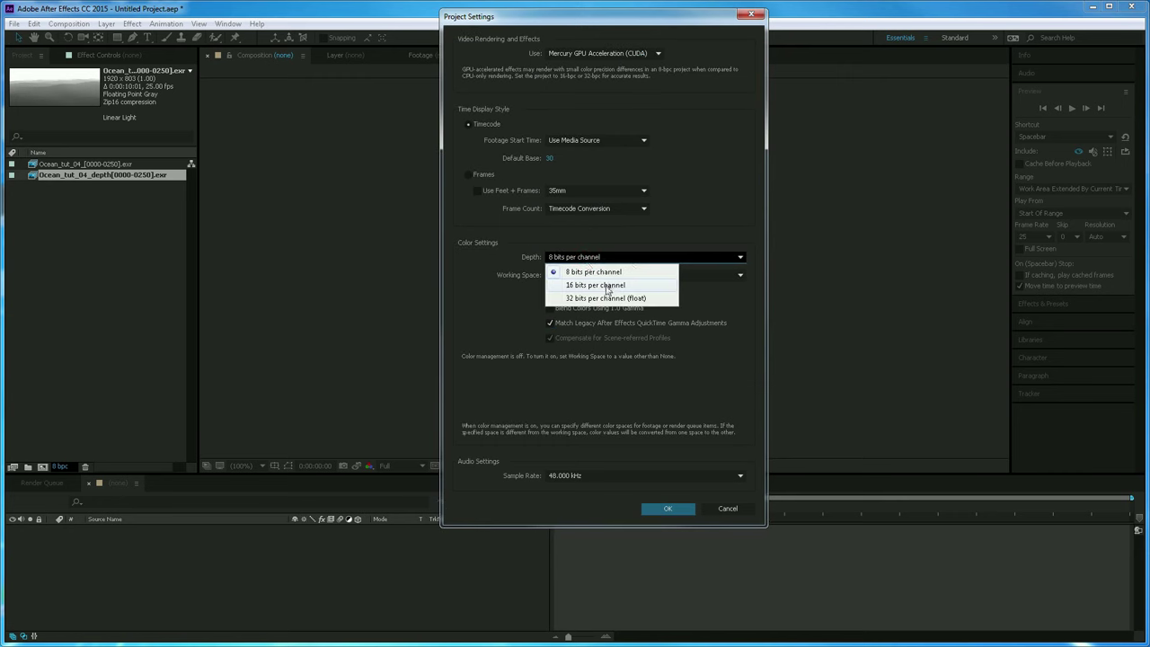
left_click(608, 285)
Choose sRGB IEC61966-2.1 as a linearized working space and confirm the settings.
left_click(577, 276)
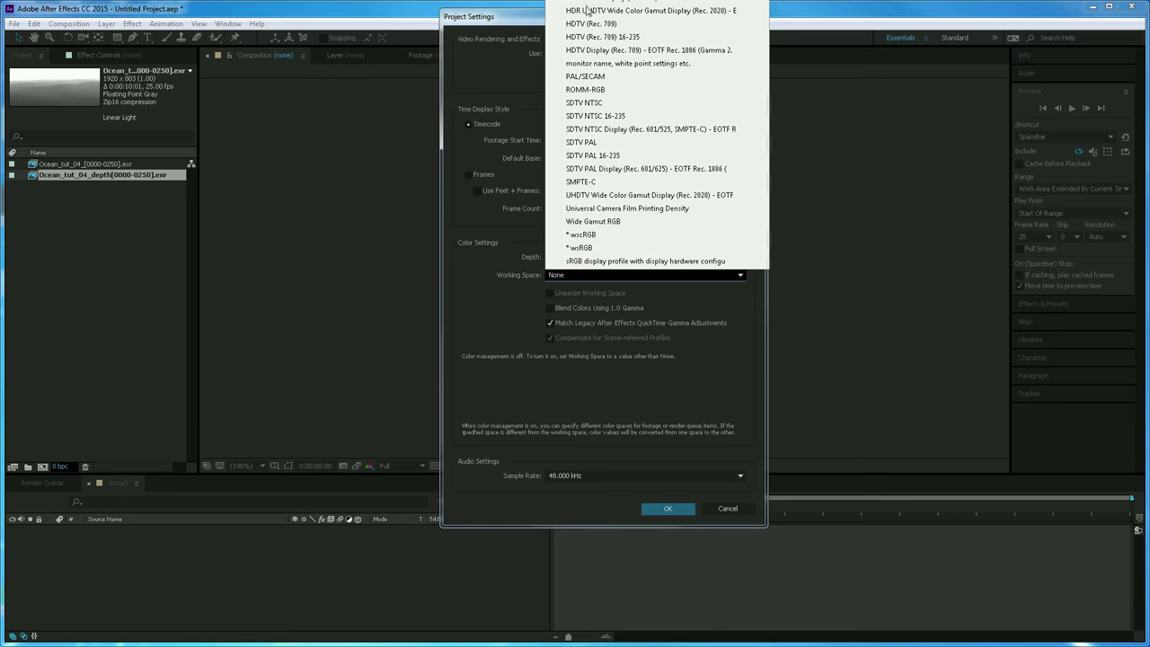
left_click(479, 23)
left_click_drag(491, 22, 329, 254)
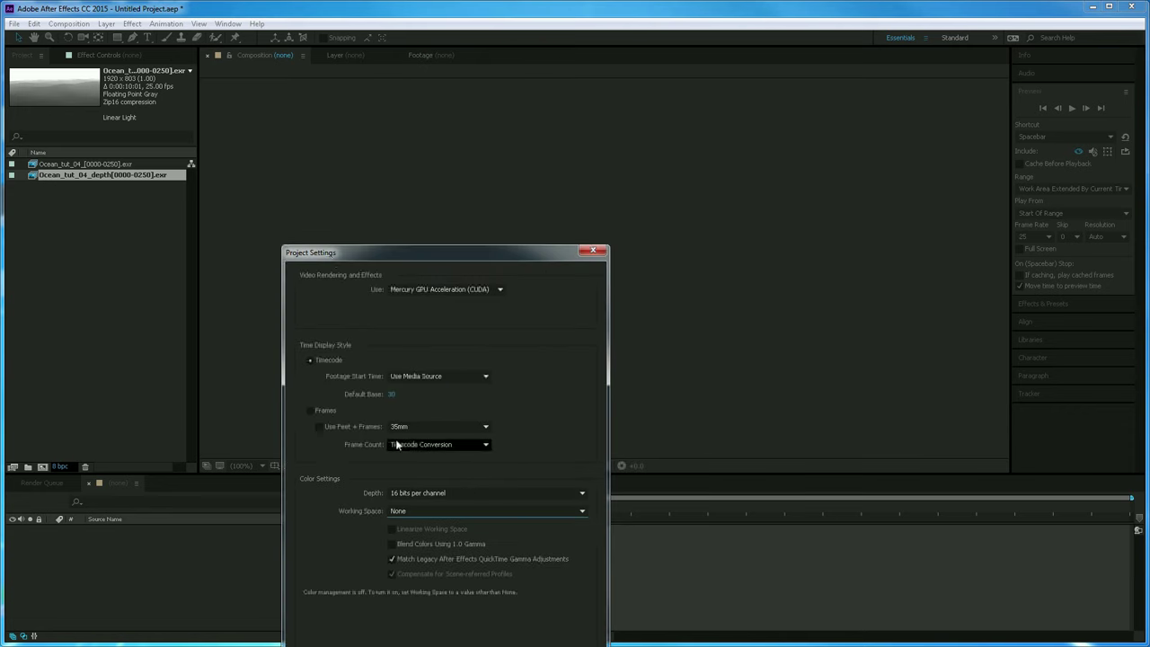
left_click(392, 512)
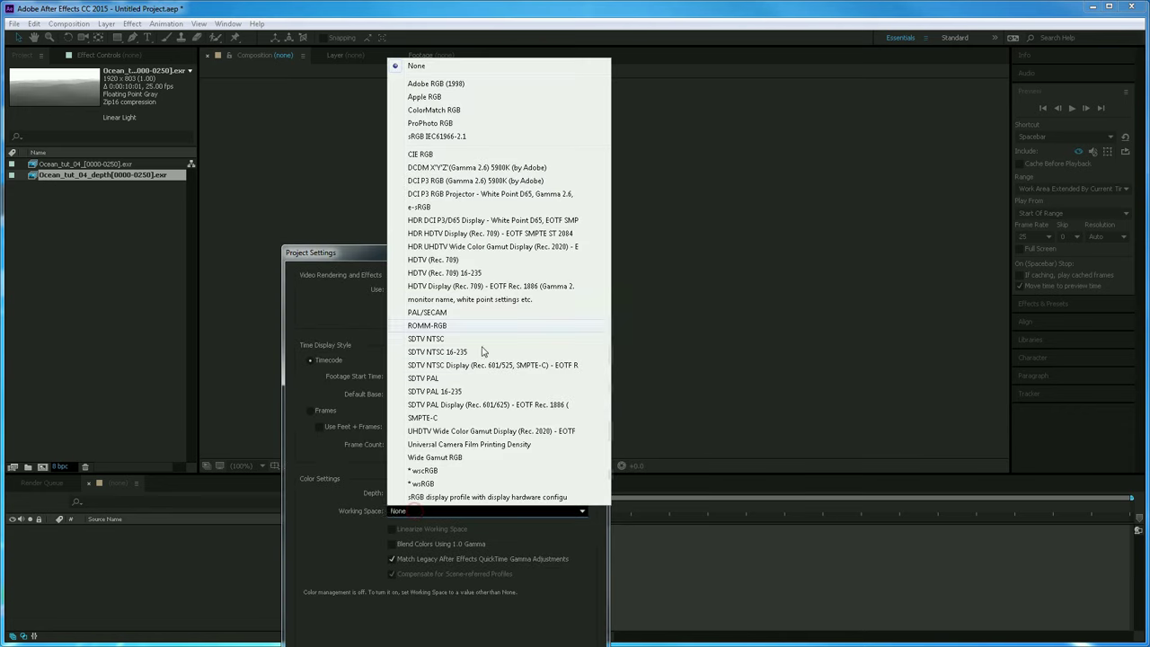
left_click(447, 136)
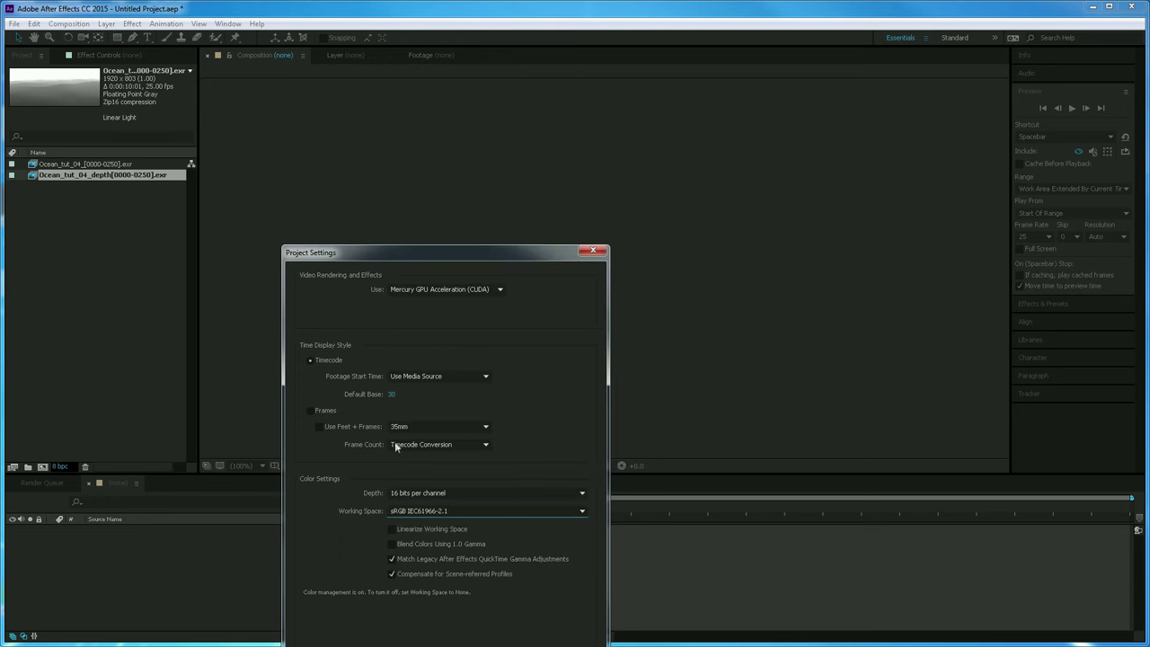
left_click(392, 529)
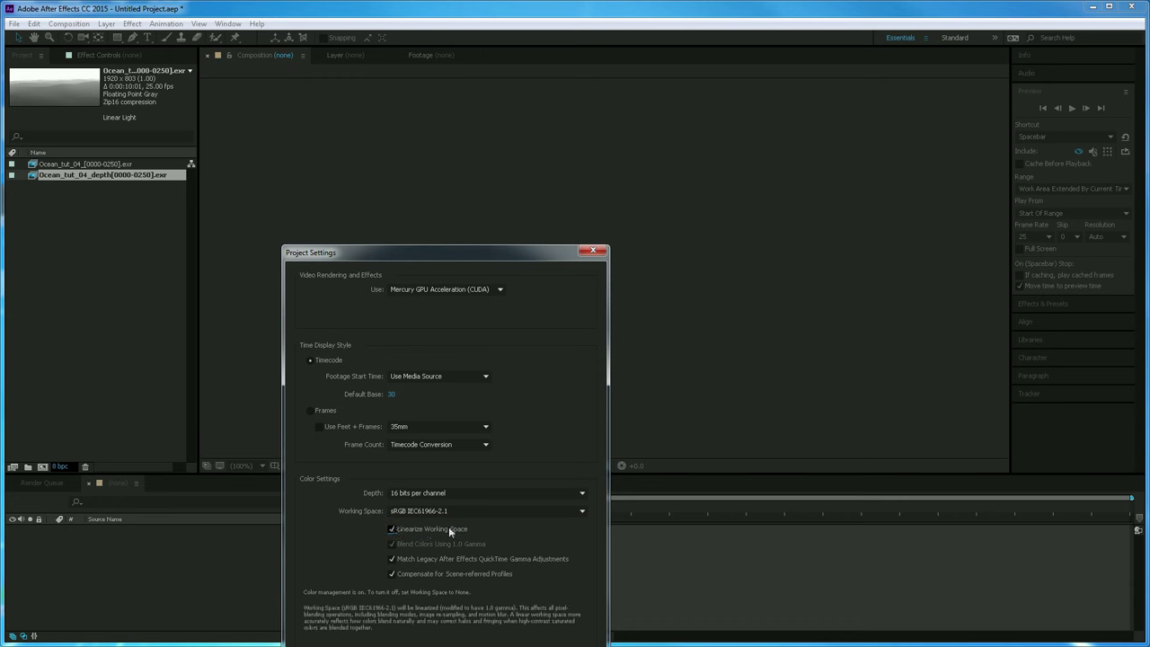
left_click_drag(482, 254, 596, 214)
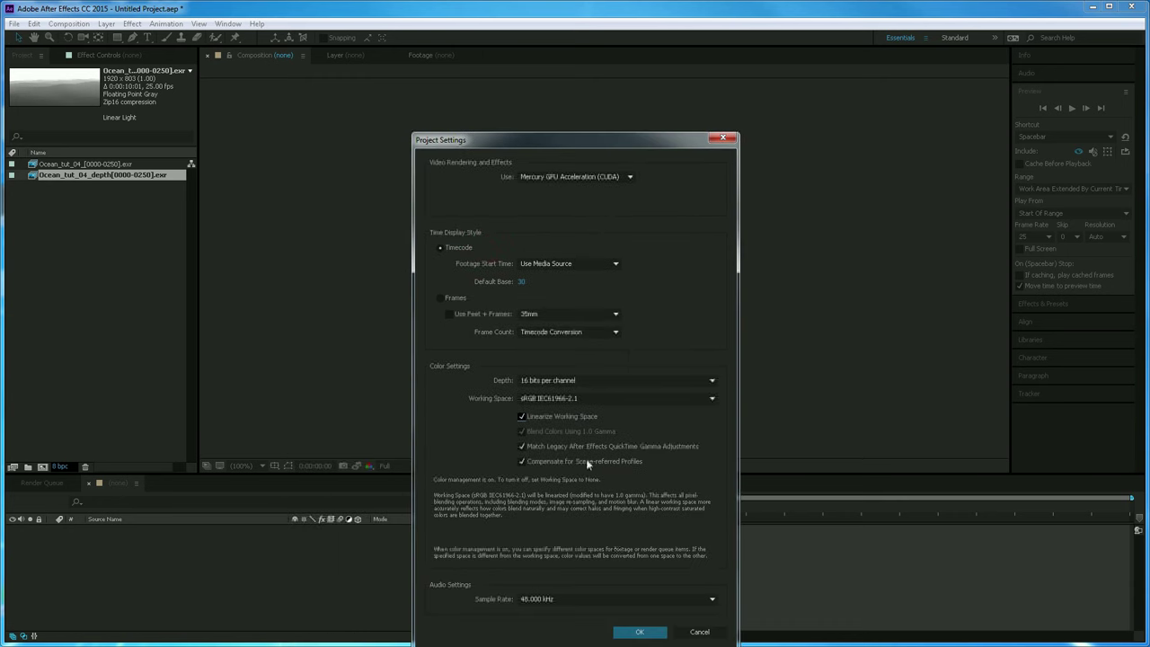
left_click(627, 633)
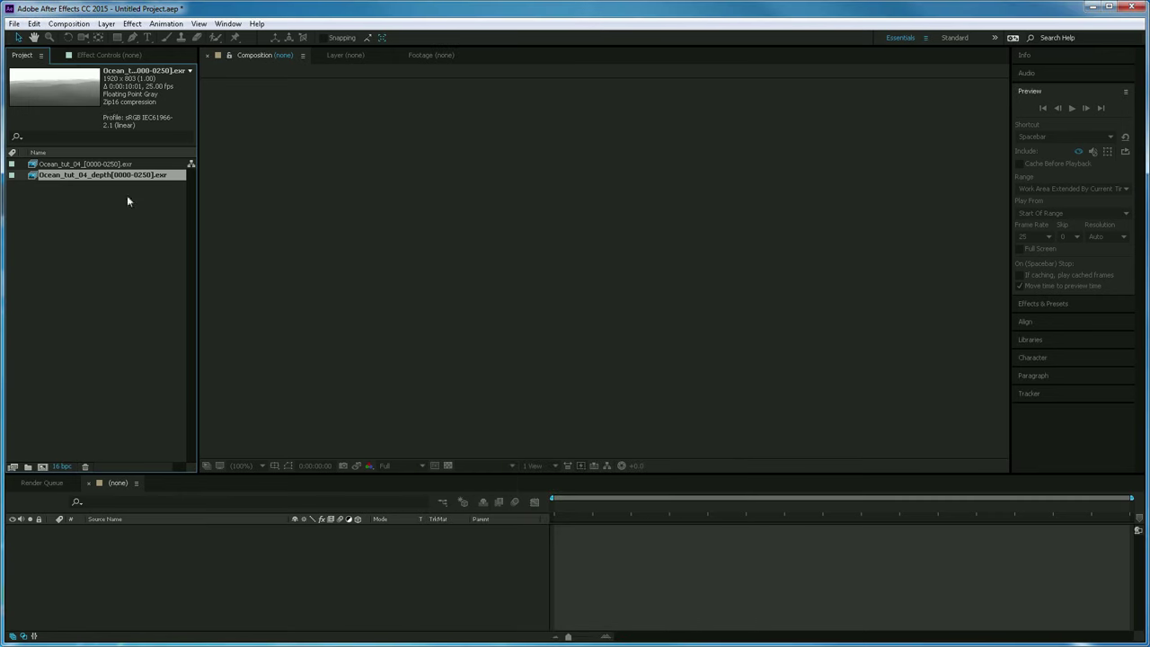
Create the Ocean_tut_04_depth composition from the depth sequence and scrub back to 0:00:03:11.
left_click_drag(107, 174, 42, 466)
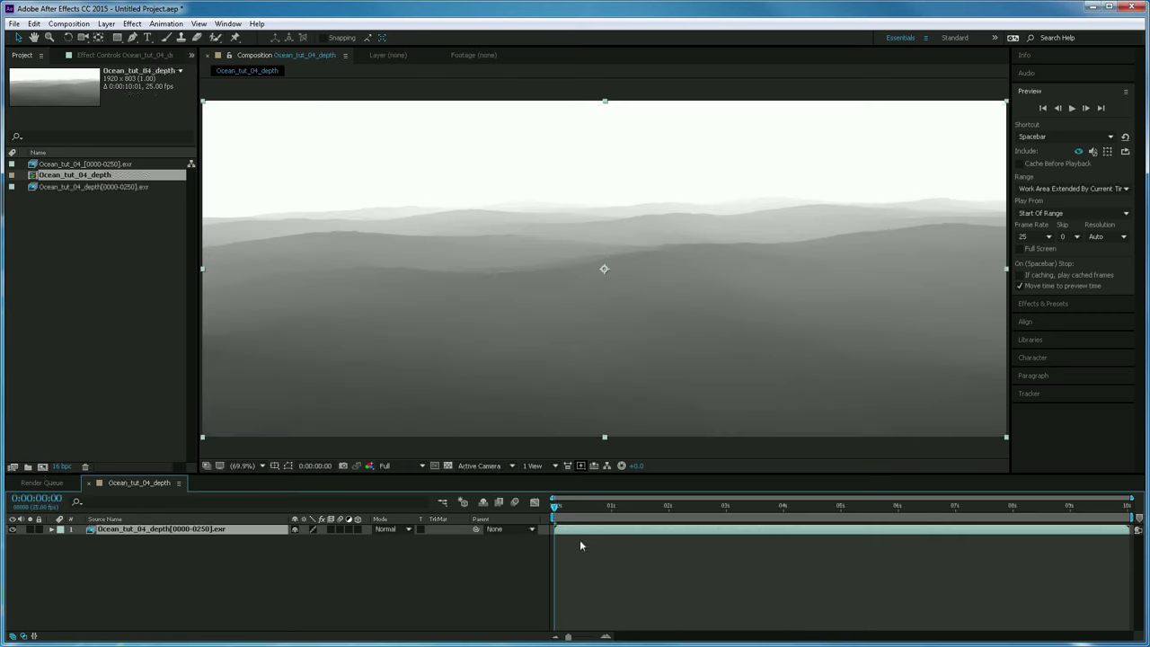
left_click_drag(575, 516, 951, 522)
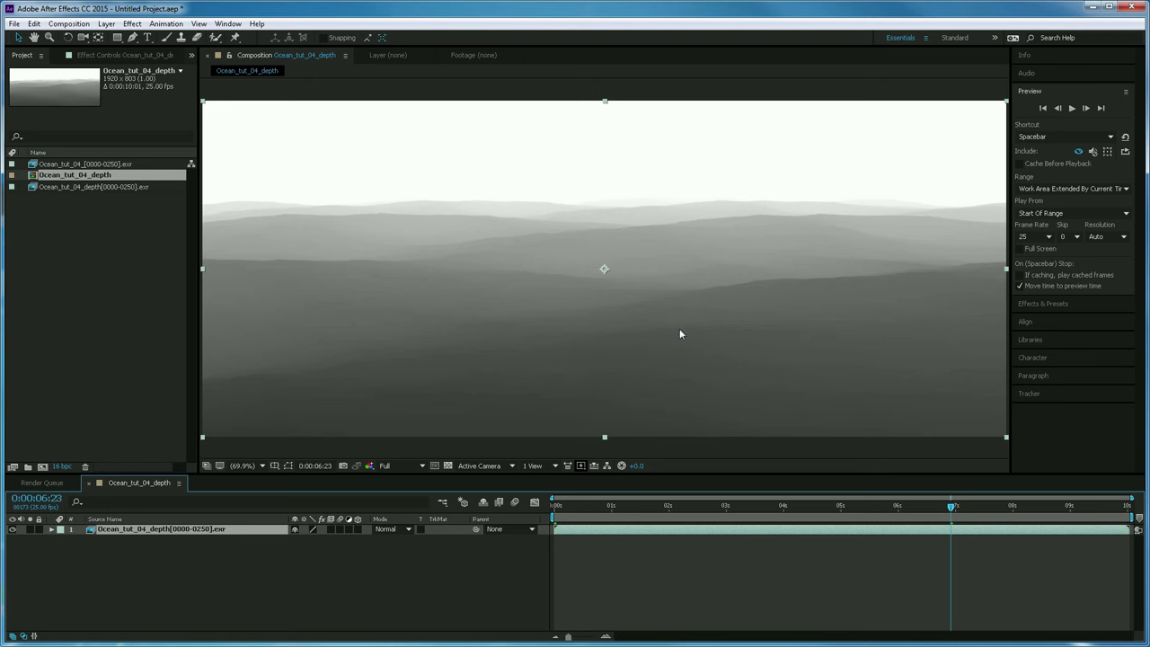
left_click_drag(837, 509, 752, 519)
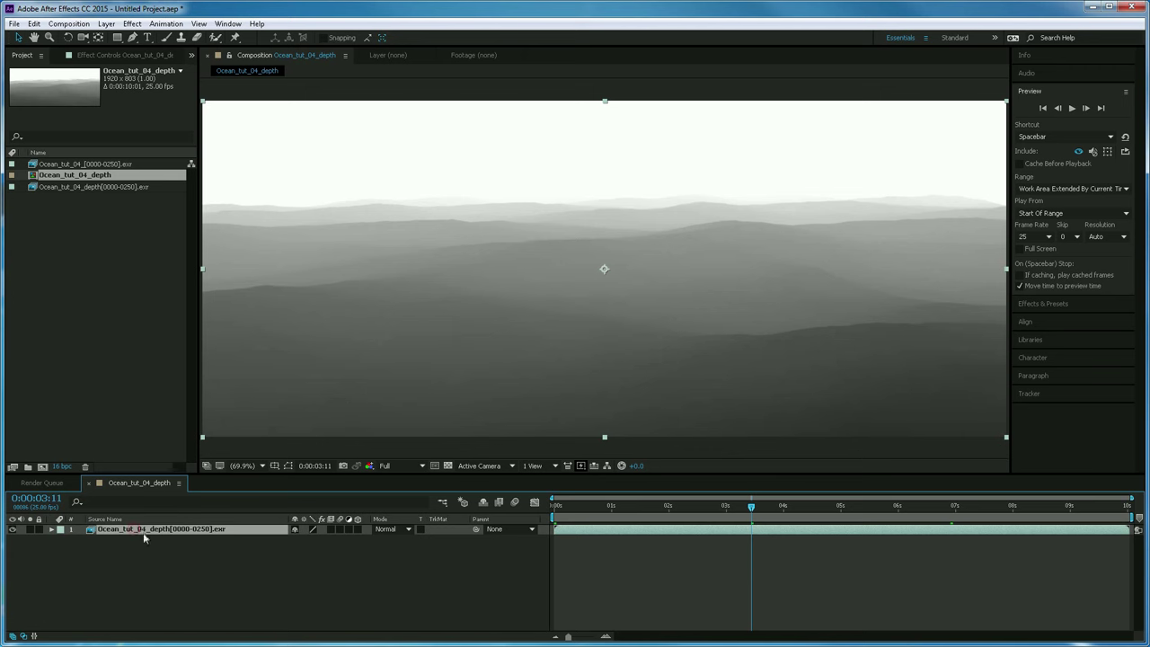
Add Levels to the depth layer with Input Black 2056.0 and Gamma 0.60.
left_click(133, 24)
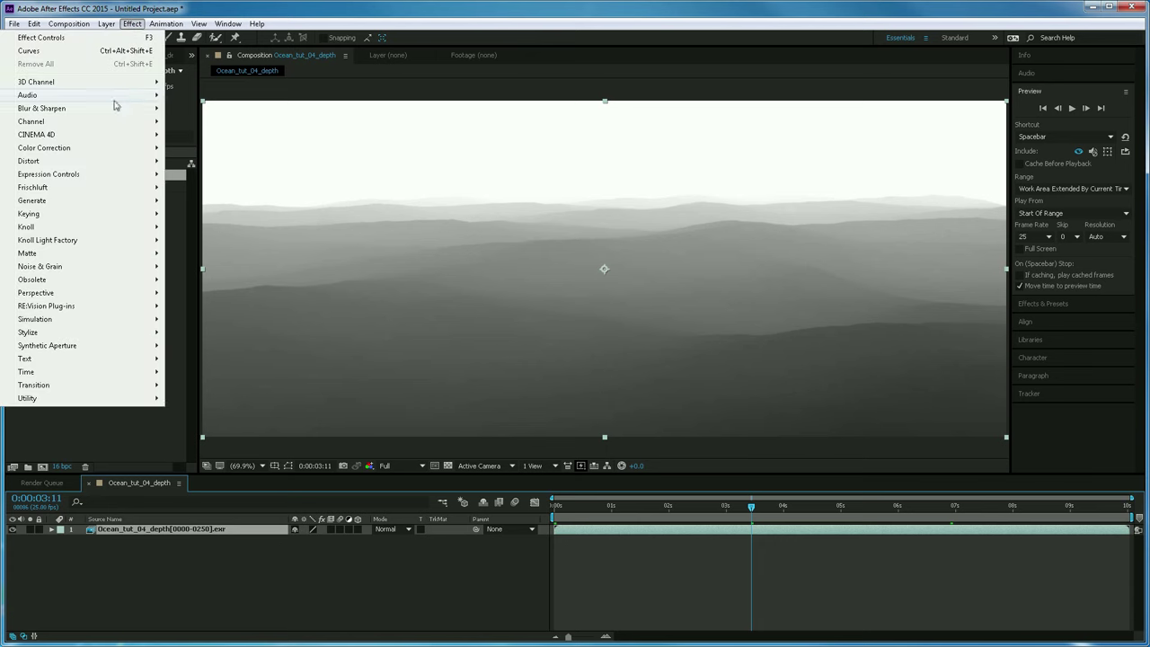
mouse_move(100, 163)
mouse_move(123, 147)
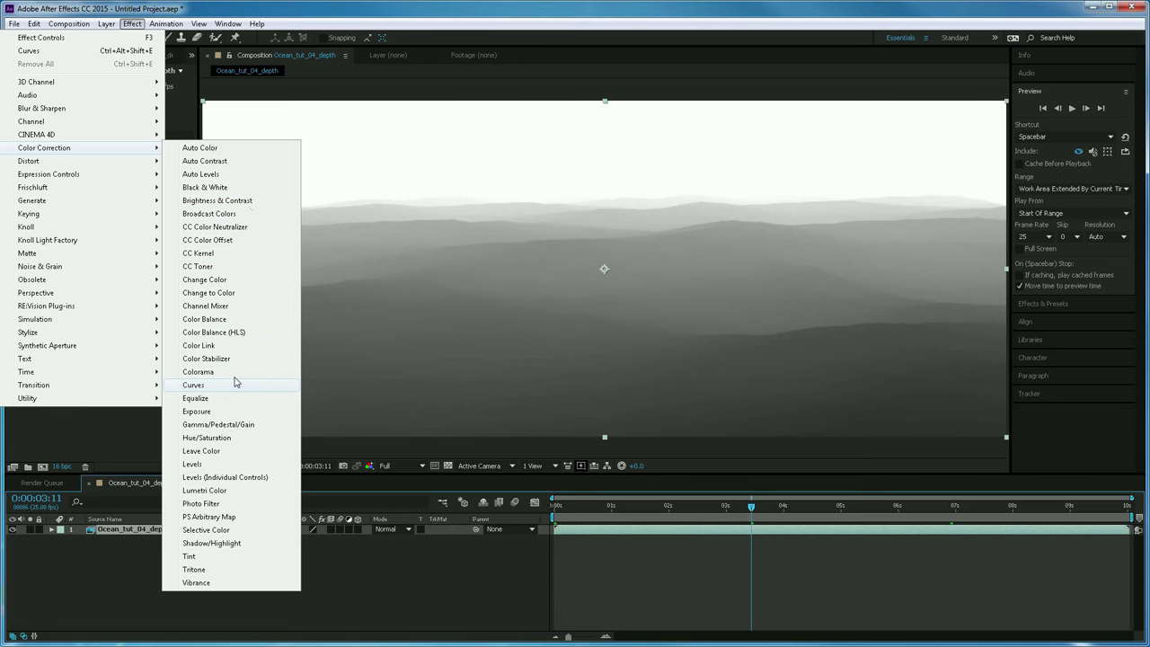
left_click(199, 464)
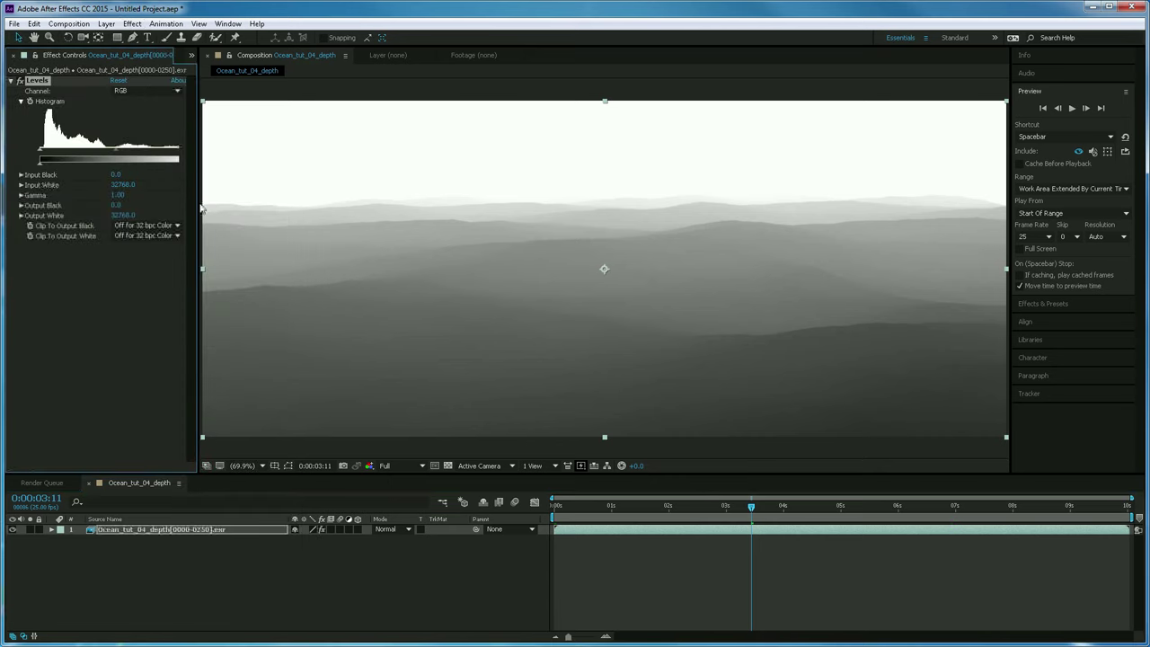
left_click_drag(201, 209, 388, 217)
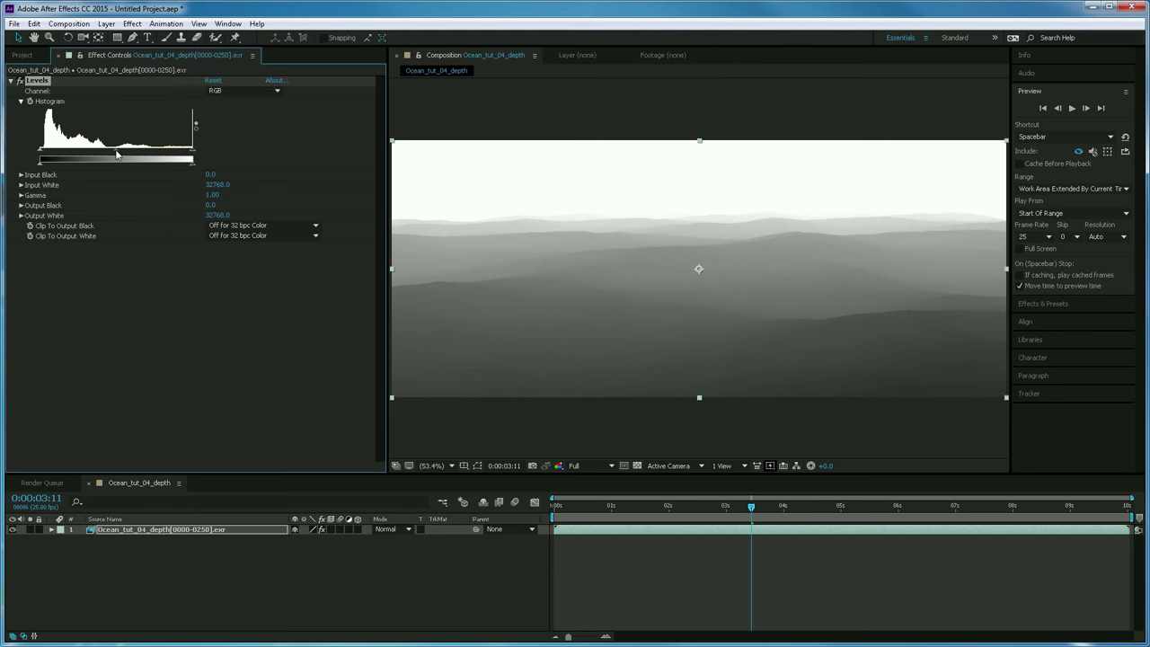
left_click_drag(40, 155, 50, 157)
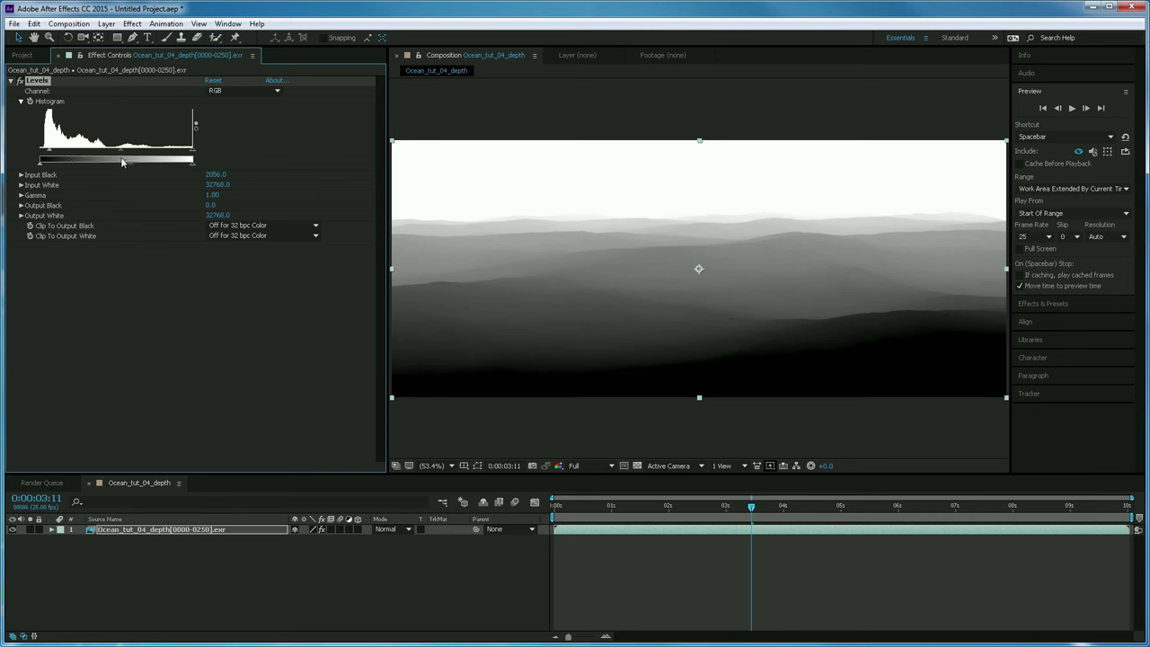
left_click_drag(118, 154, 143, 155)
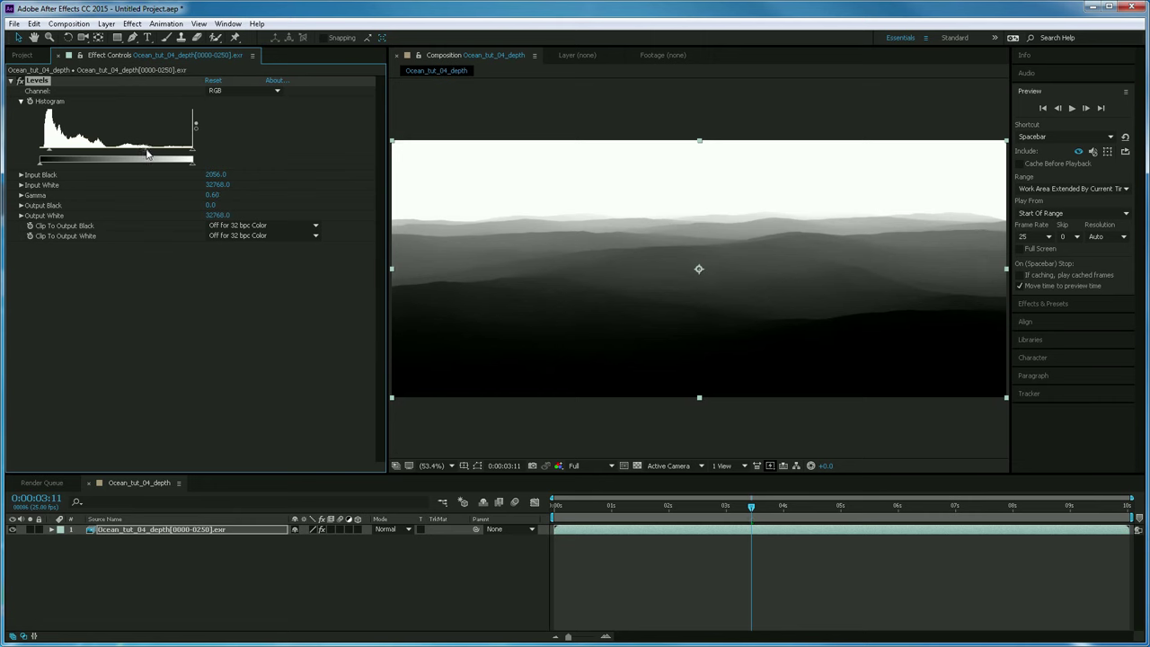
left_click_drag(147, 154, 144, 155)
left_click(12, 81)
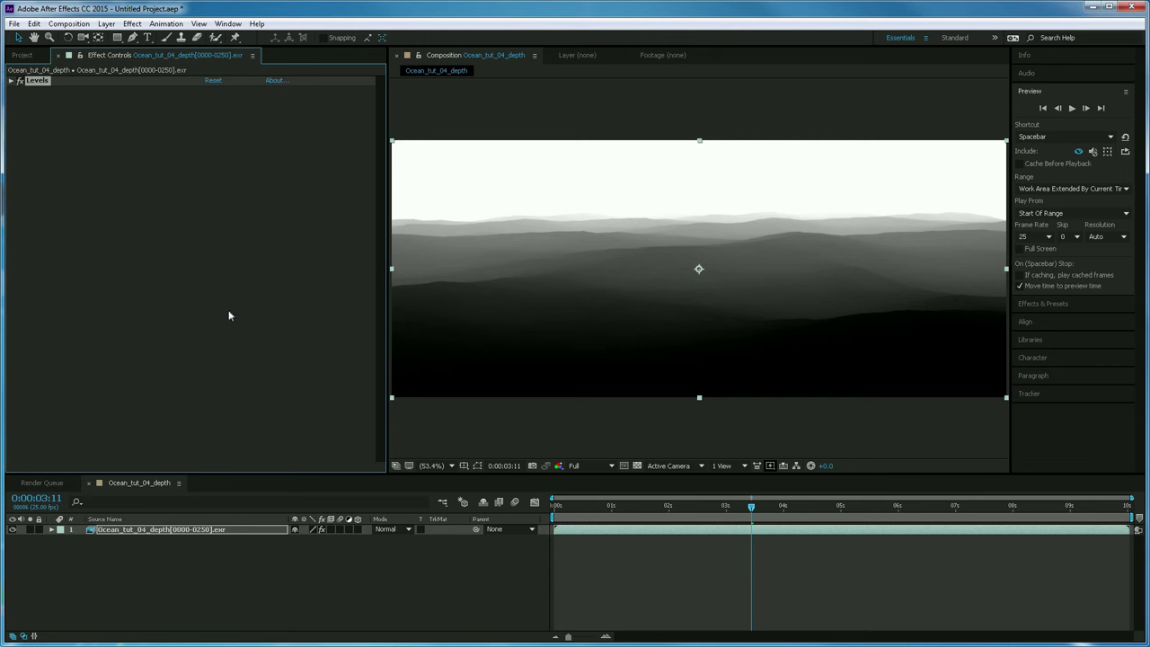
Restore the Project panel, widen the viewer, and add Ocean_tut_04_[0000-0250].exr to the comp.
left_click(26, 56)
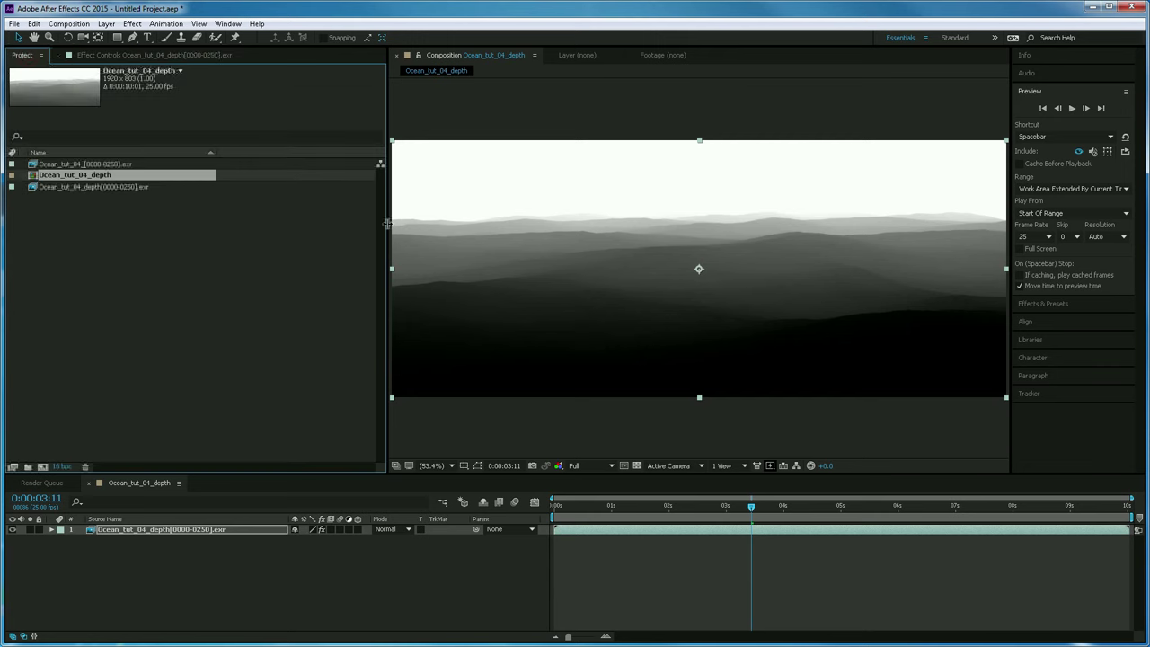
left_click_drag(386, 226, 266, 232)
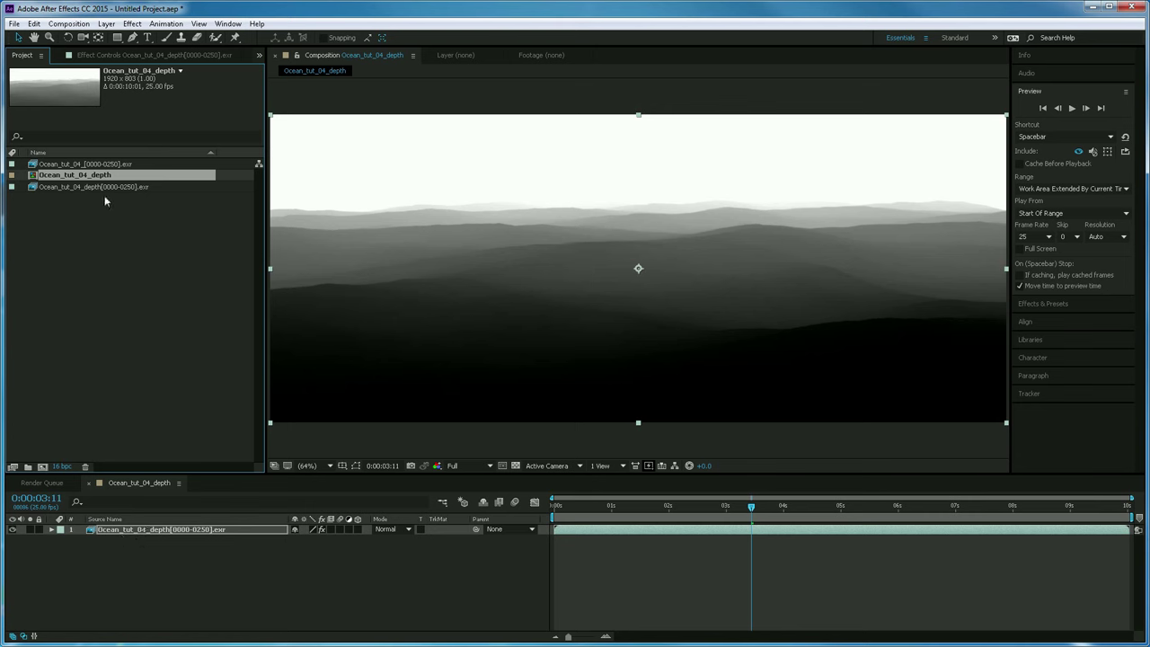
left_click(99, 164)
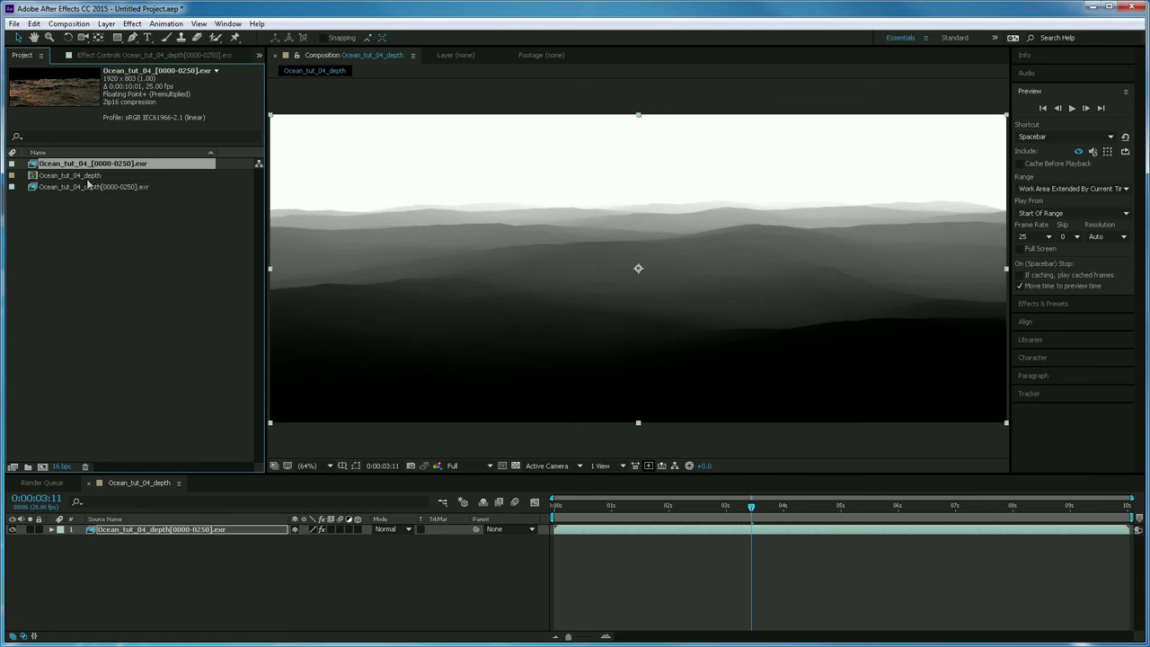
left_click_drag(81, 164, 99, 525)
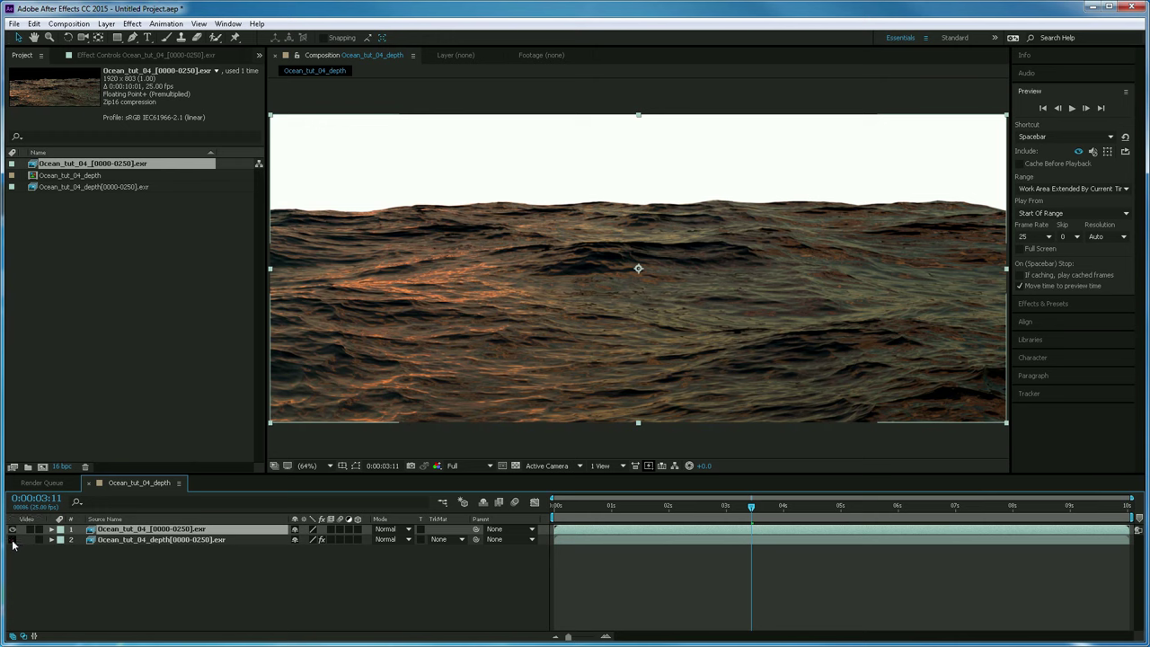
Hide the depth layer and check the ocean render's transparency against the checkerboard.
left_click(12, 539)
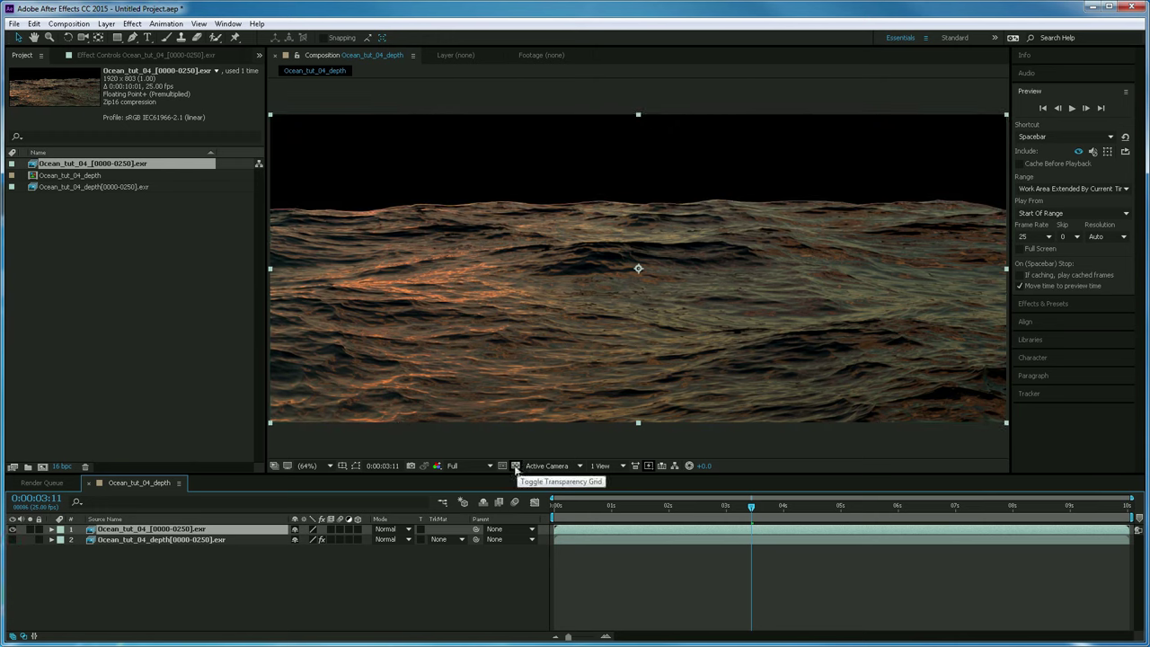
left_click(516, 466)
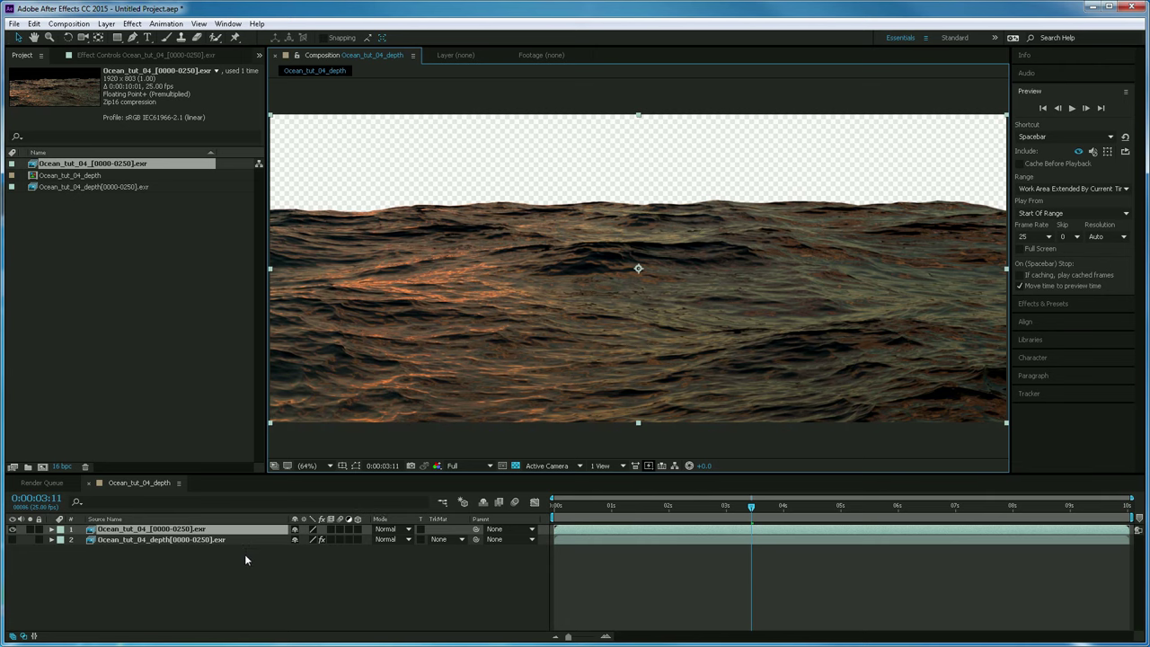
left_click(515, 465)
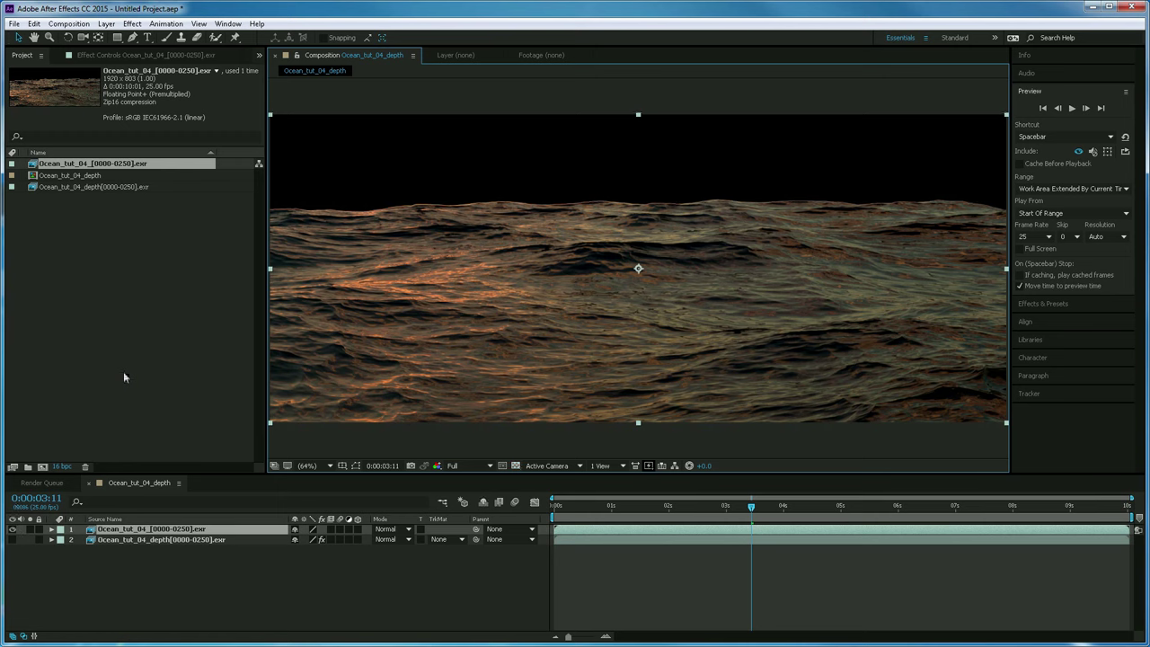
left_click(102, 165)
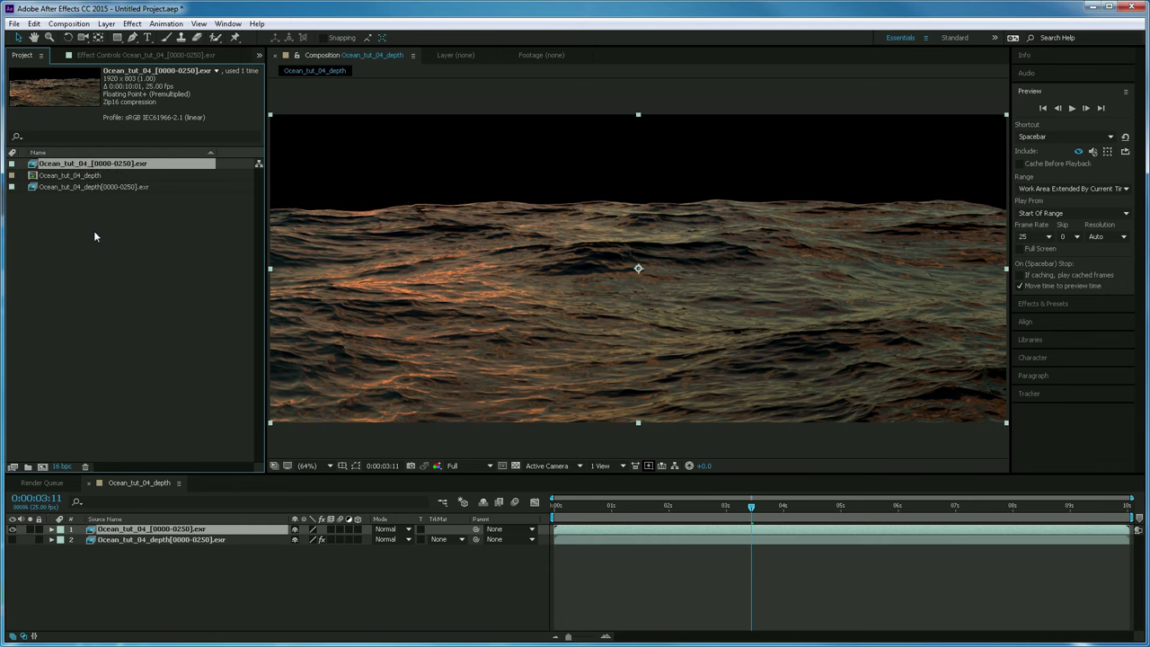
key("ctrl+d")
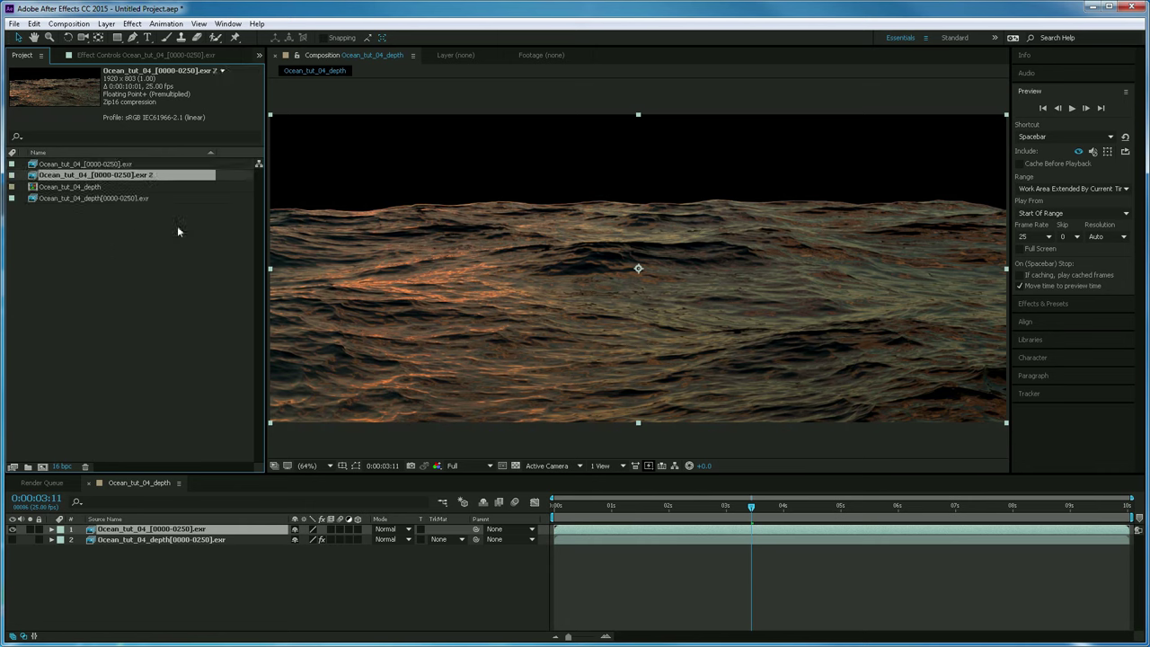
left_click(109, 165)
left_click(109, 175)
right_click(137, 175)
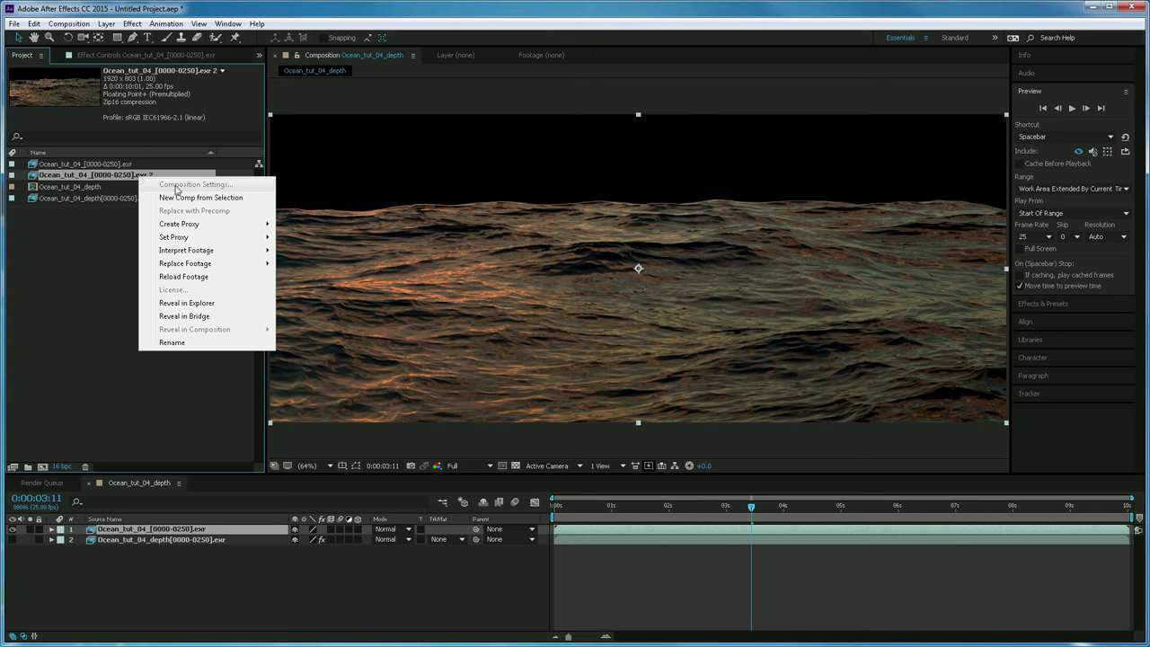
mouse_move(207, 252)
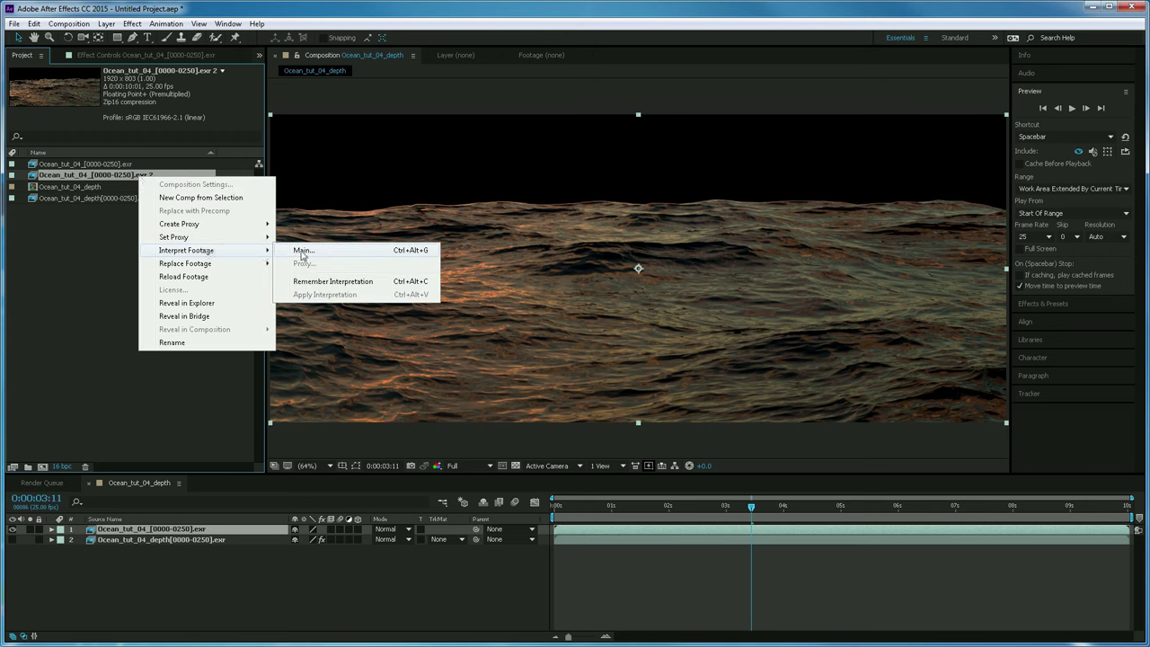
left_click(302, 251)
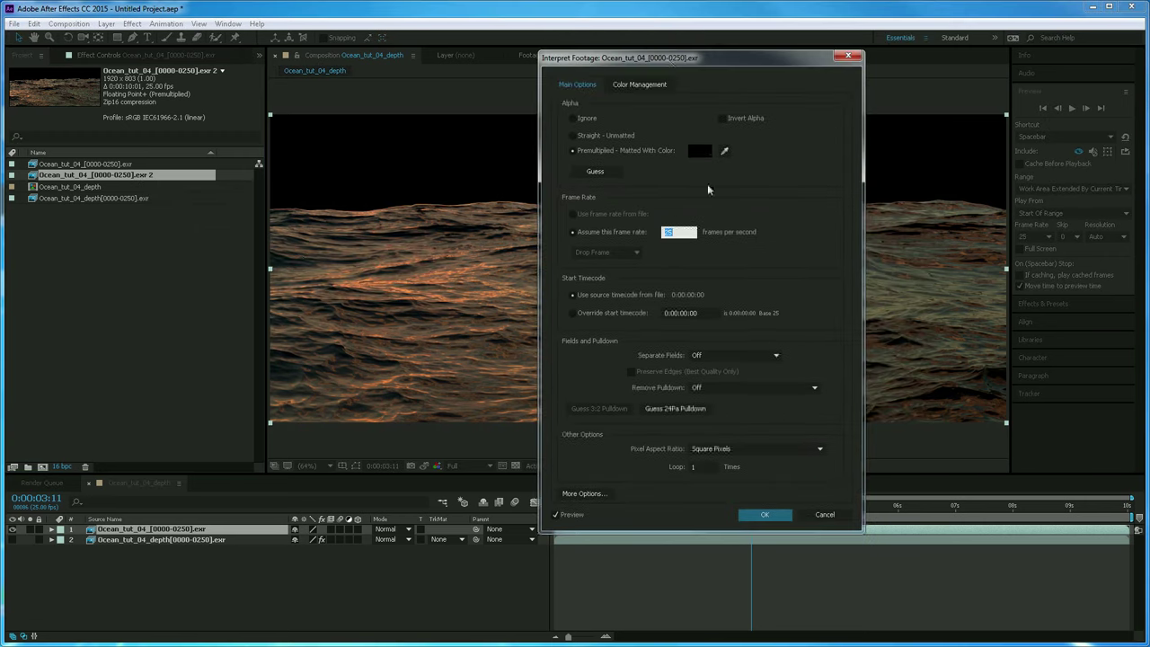
left_click(576, 116)
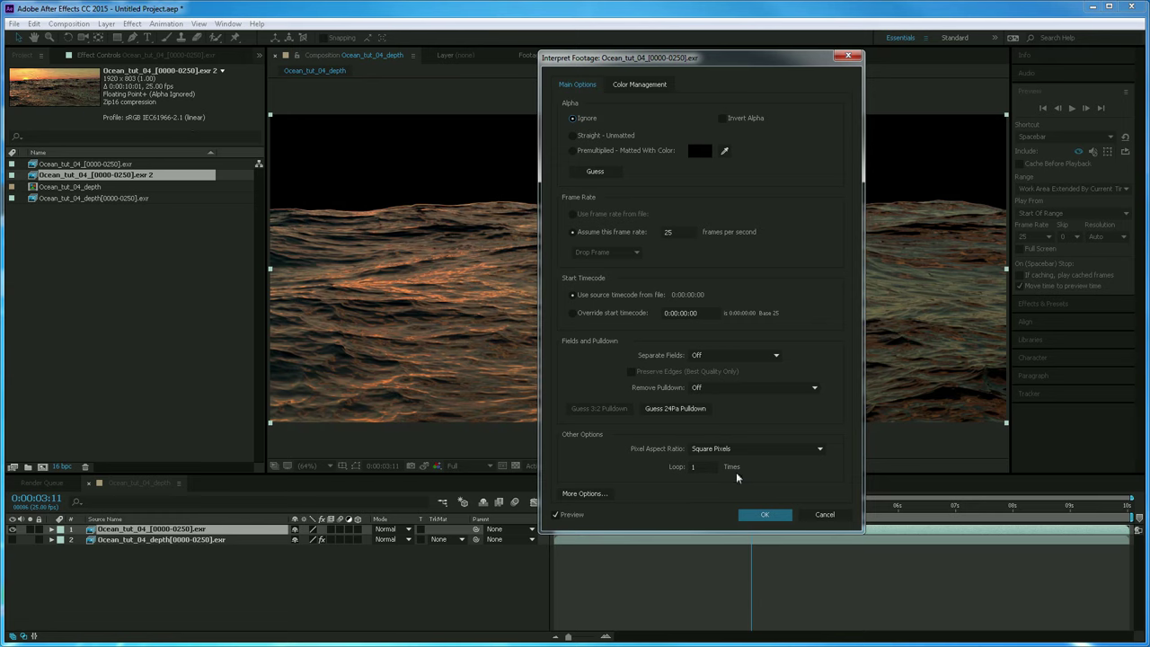
left_click(755, 515)
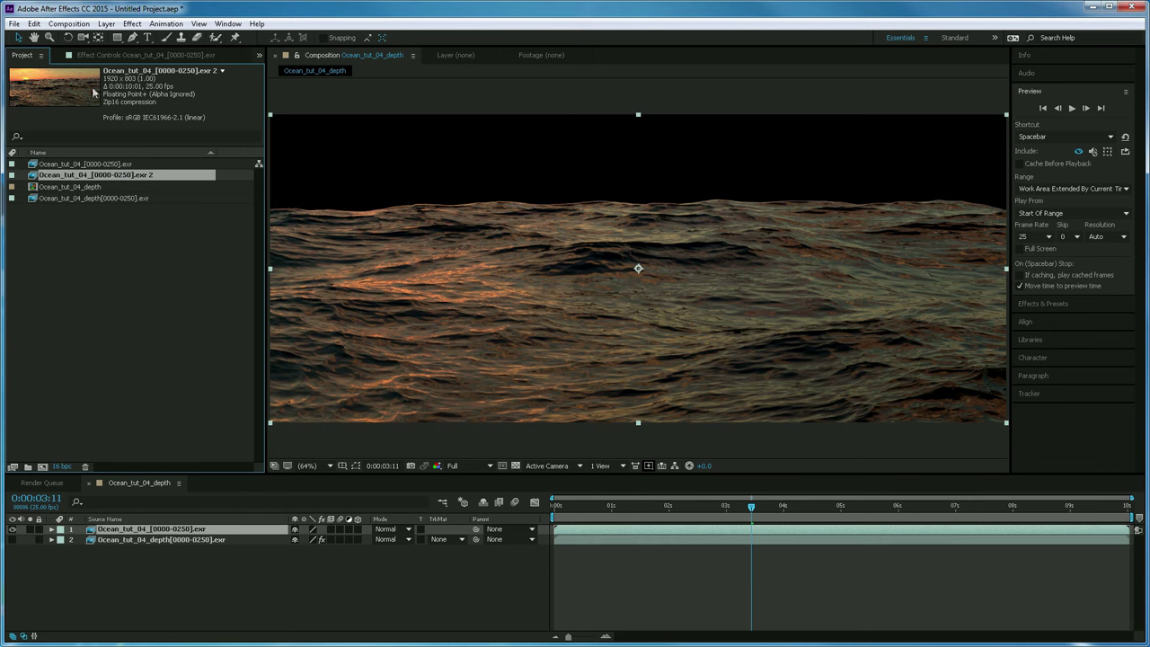
left_click(127, 165)
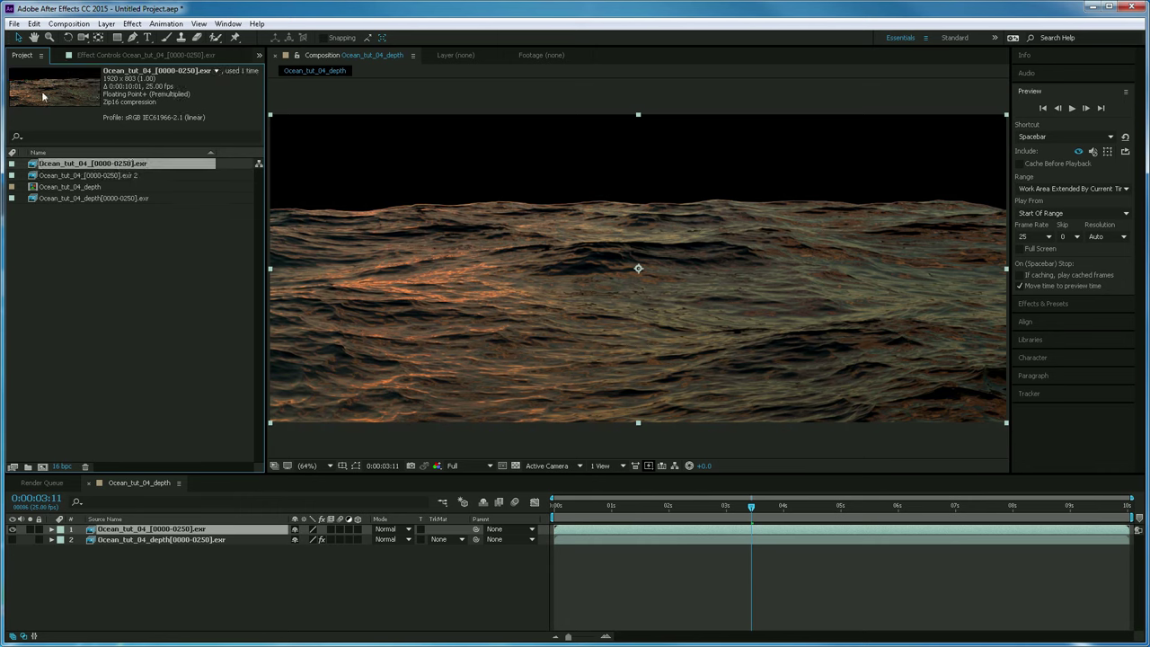
left_click(116, 175)
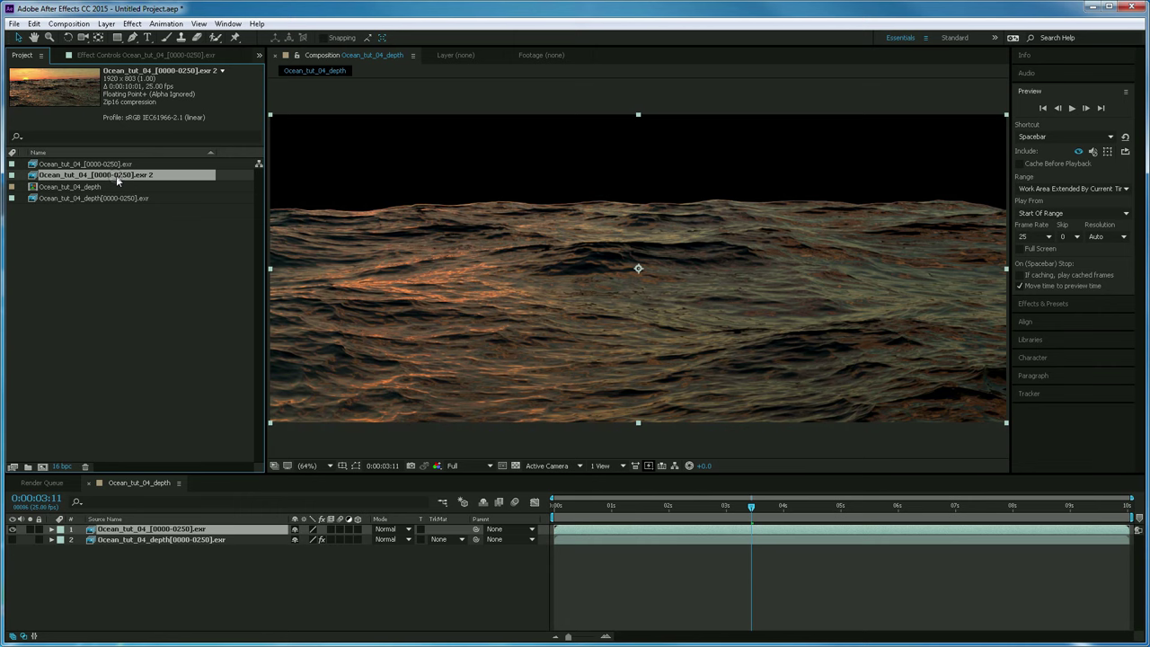
key("Up")
key("Down")
key("Up")
key("Down")
left_click(99, 232)
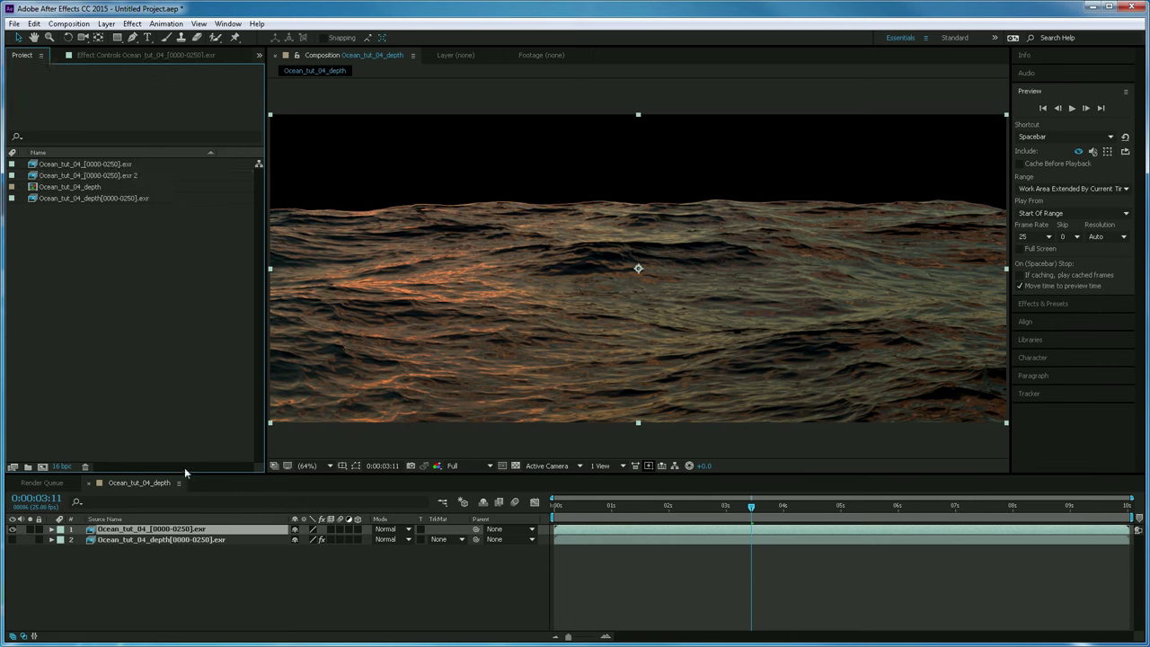
Replace the original ocean layer with the alpha-ignored Ocean_tut_04_[0000-0250].exr 2.
left_click(106, 530)
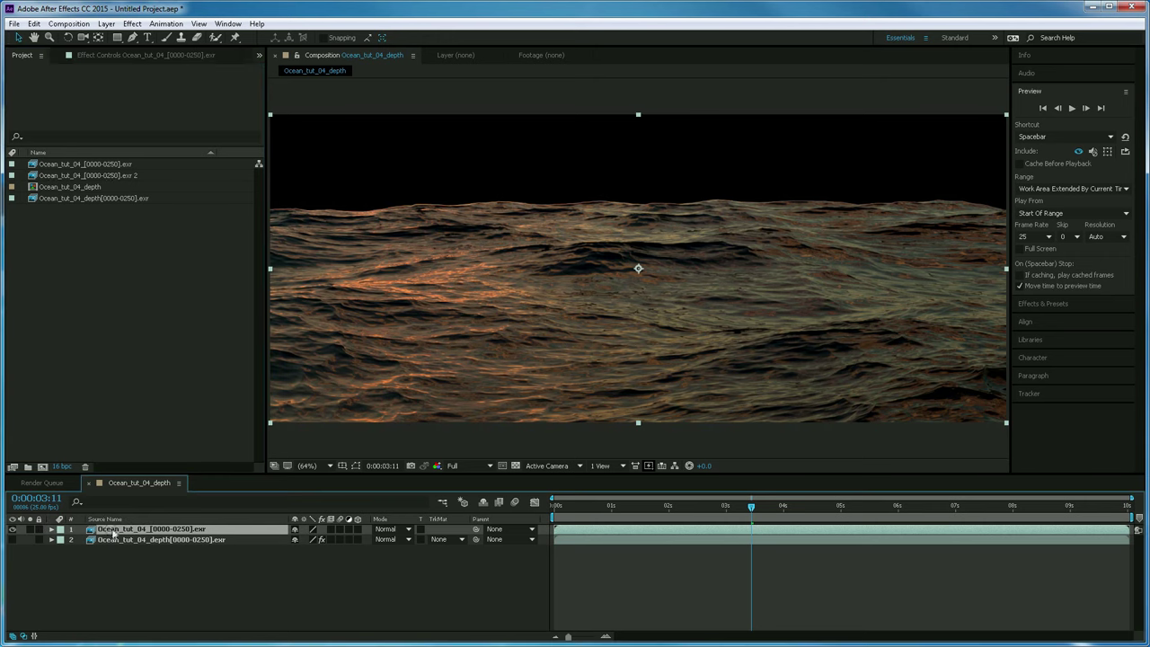
key("Delete")
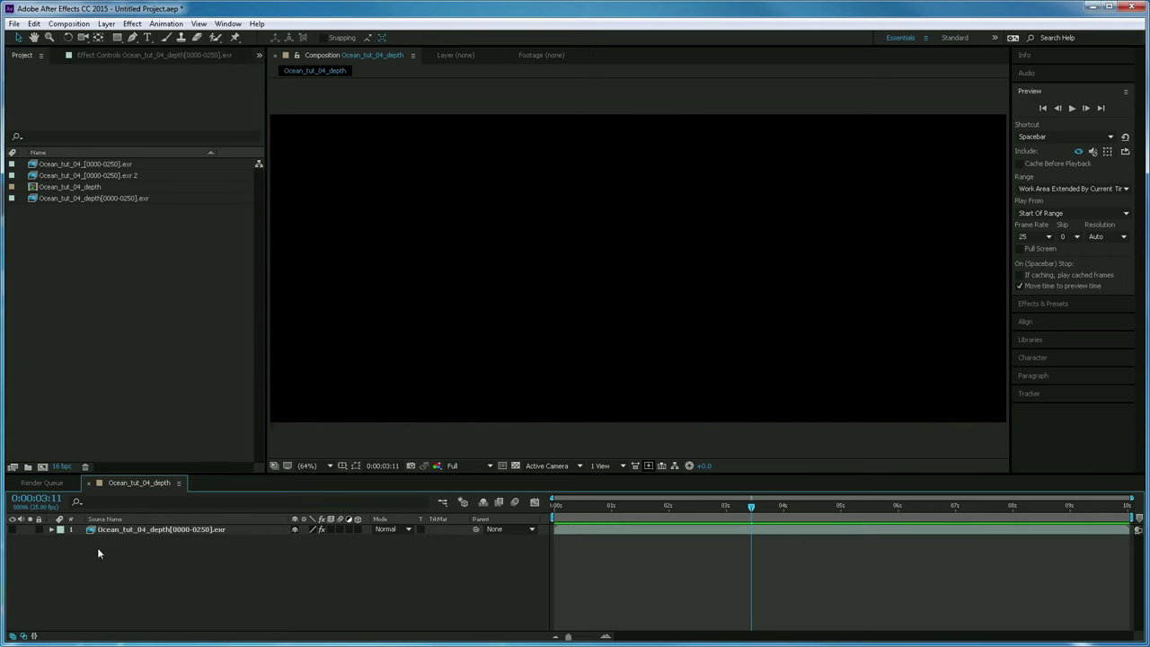
left_click(105, 176)
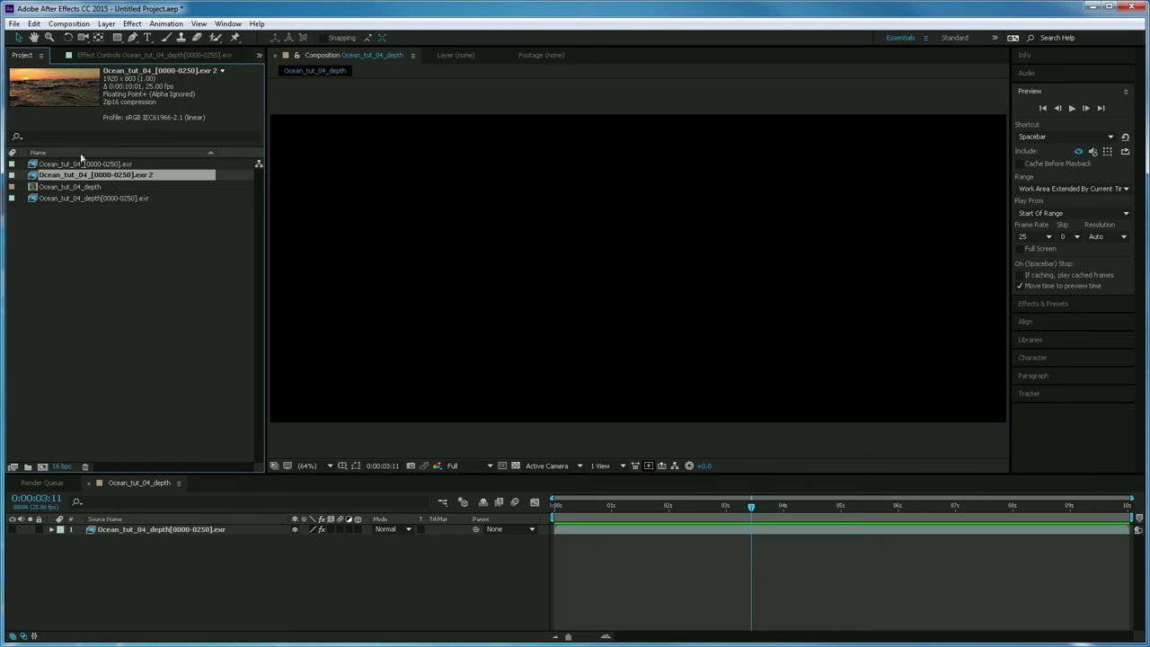
left_click_drag(115, 175, 104, 542)
Scrub through earlier and later frames to check the sunset sky.
left_click_drag(603, 507, 636, 496)
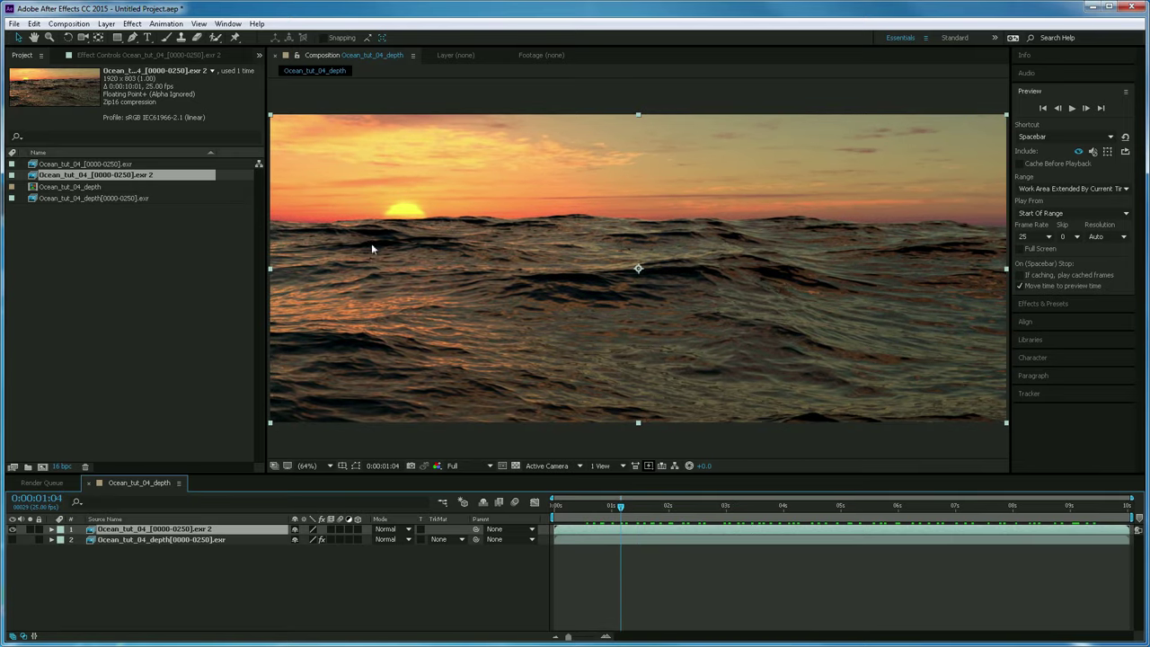
left_click_drag(655, 505, 758, 509)
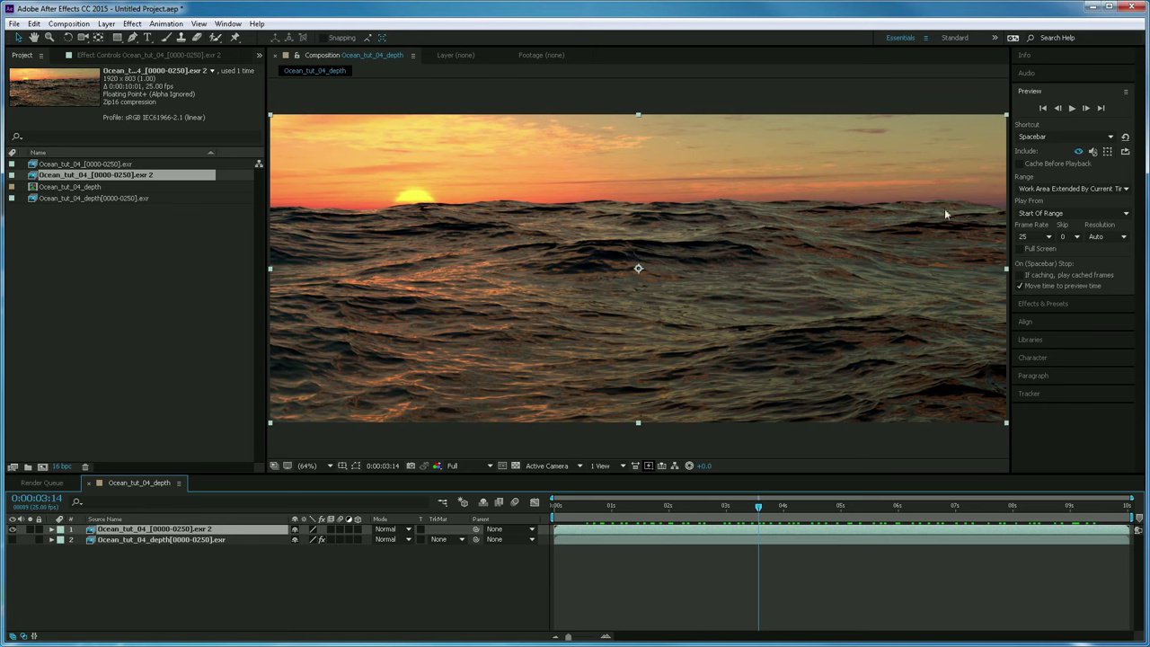
left_click_drag(809, 506, 665, 507)
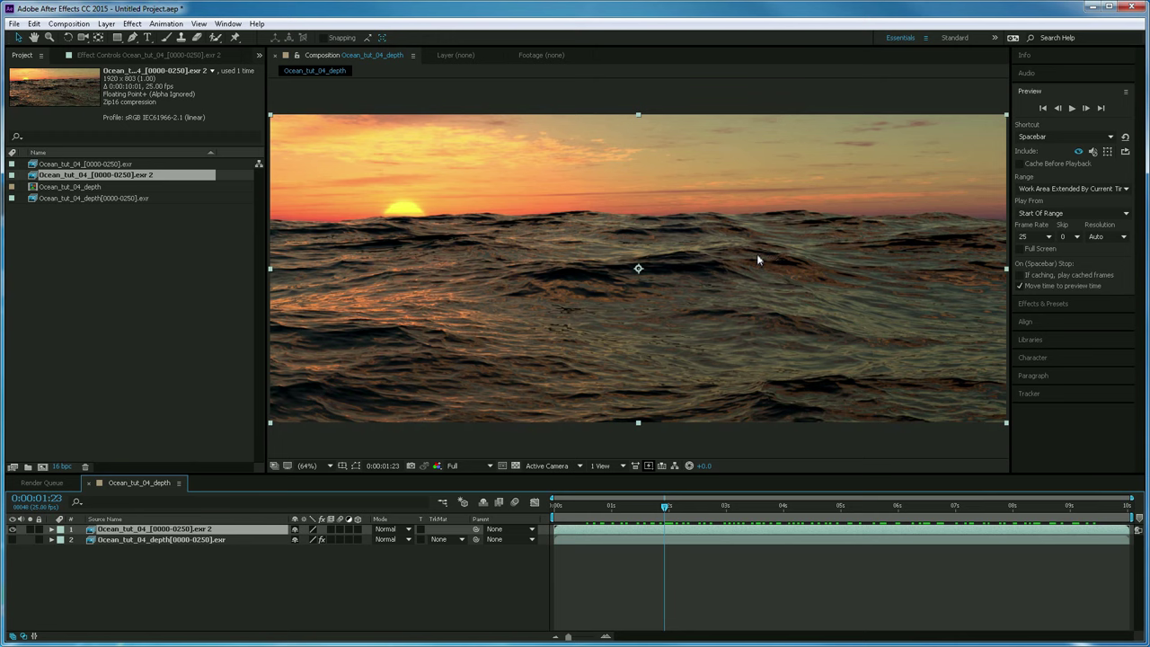
left_click(14, 530)
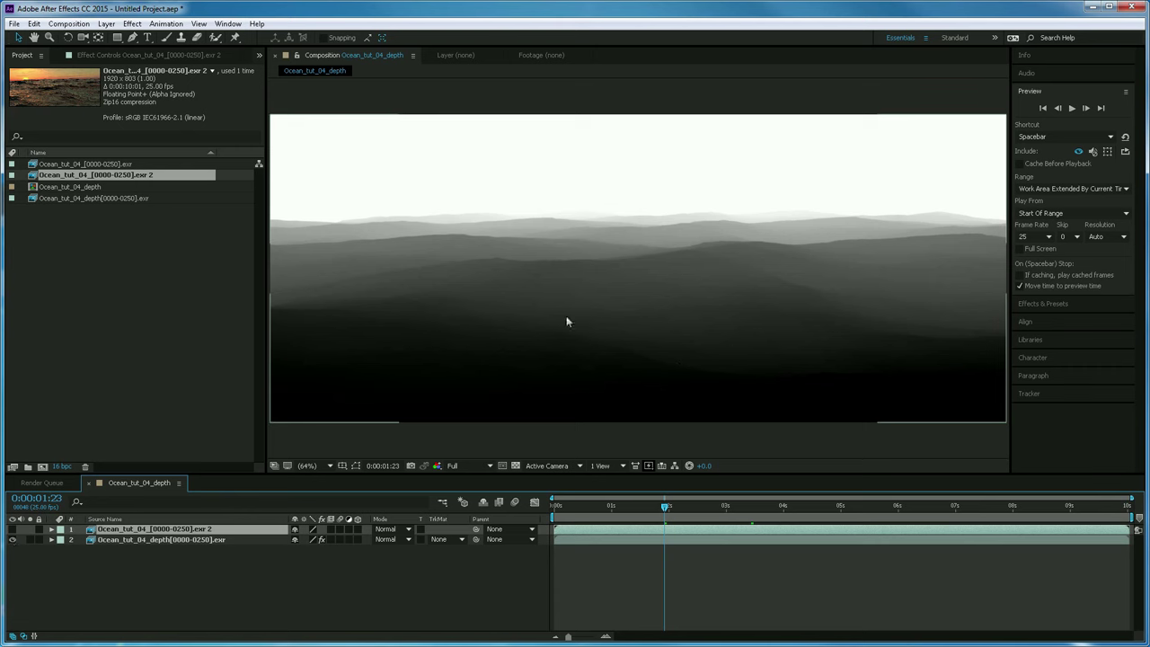
left_click(13, 539)
left_click(12, 530)
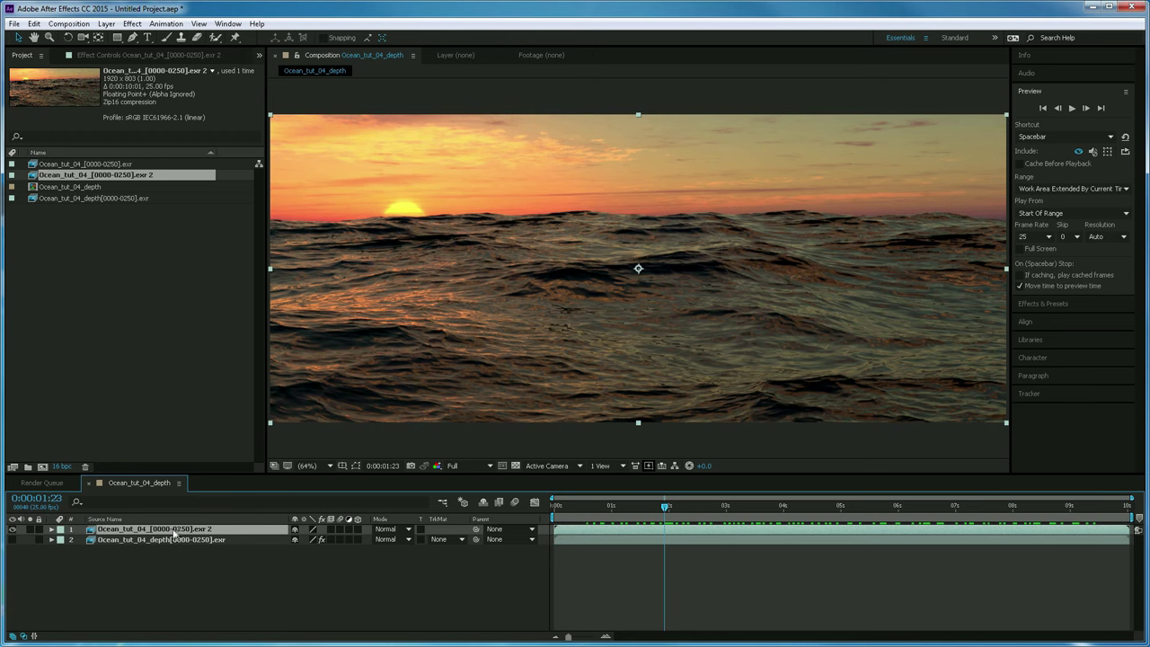
Apply Camera Lens Blur to the ocean layer with Blur Radius 27 and an Octagon iris.
left_click(133, 23)
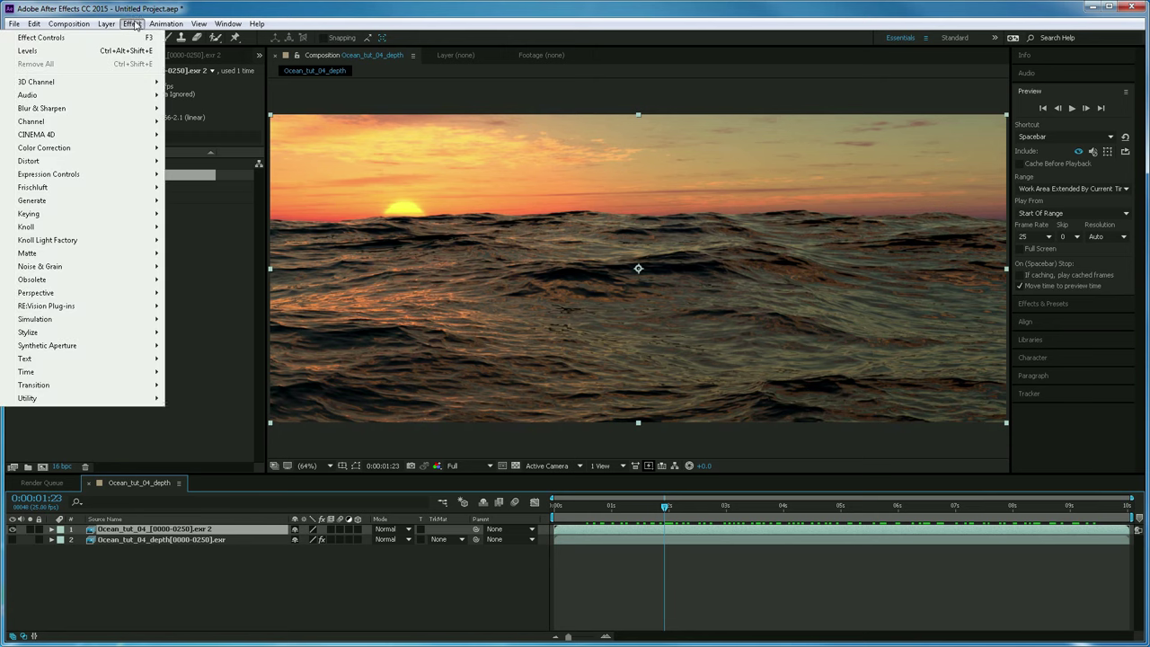
mouse_move(67, 109)
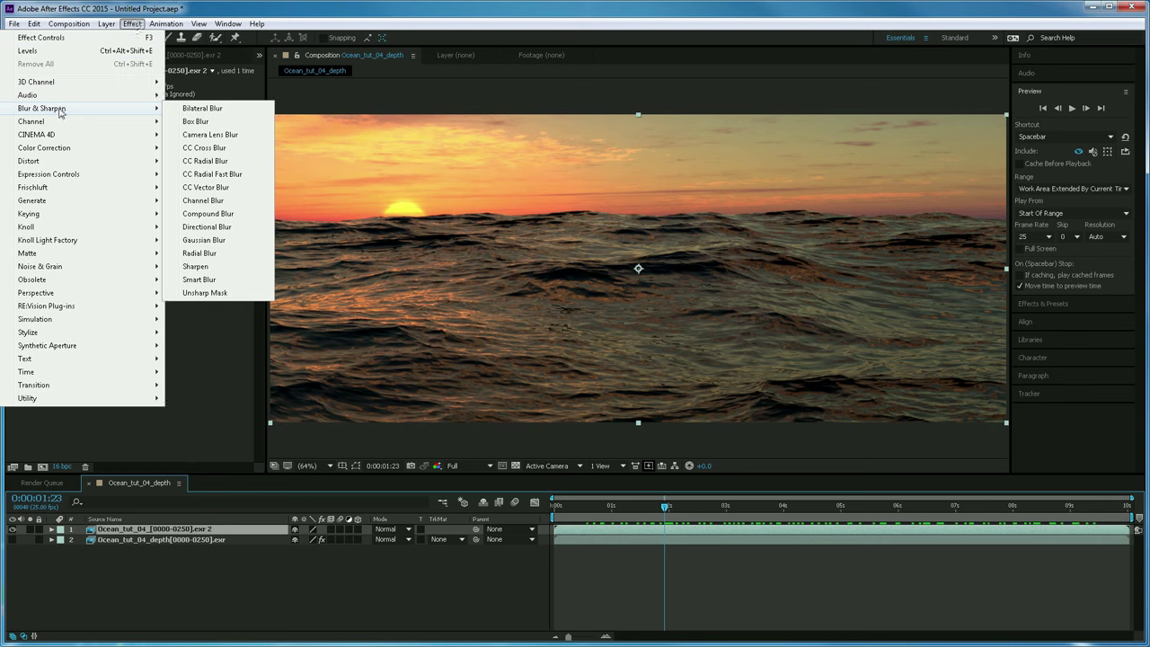
left_click(228, 137)
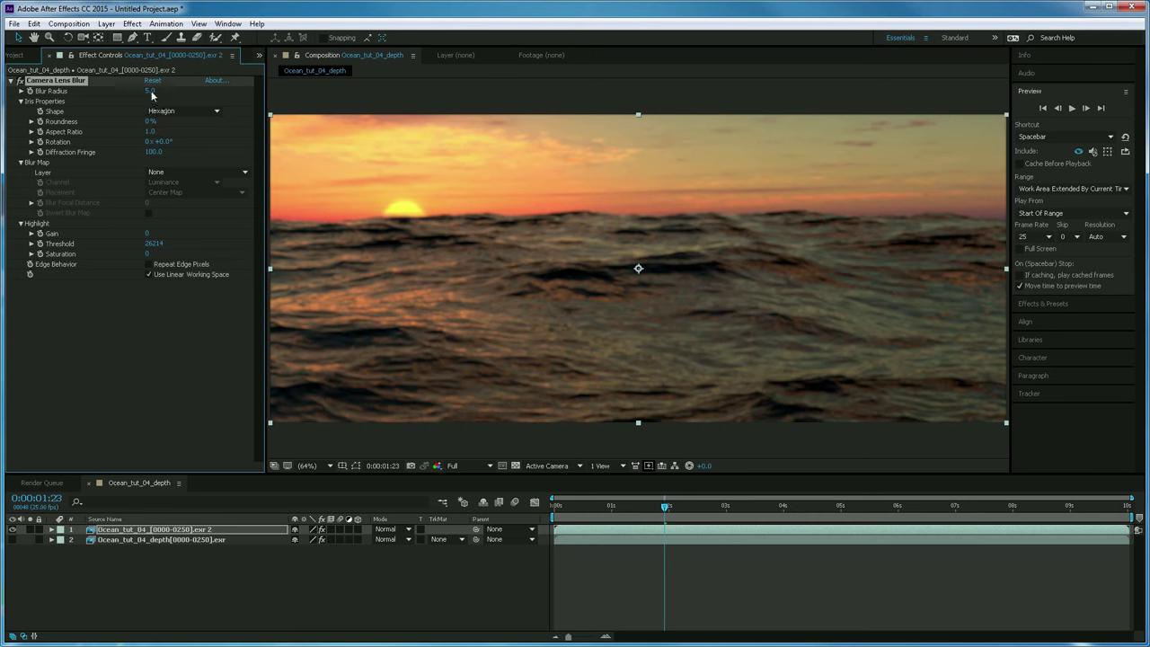
left_click_drag(152, 92, 165, 101)
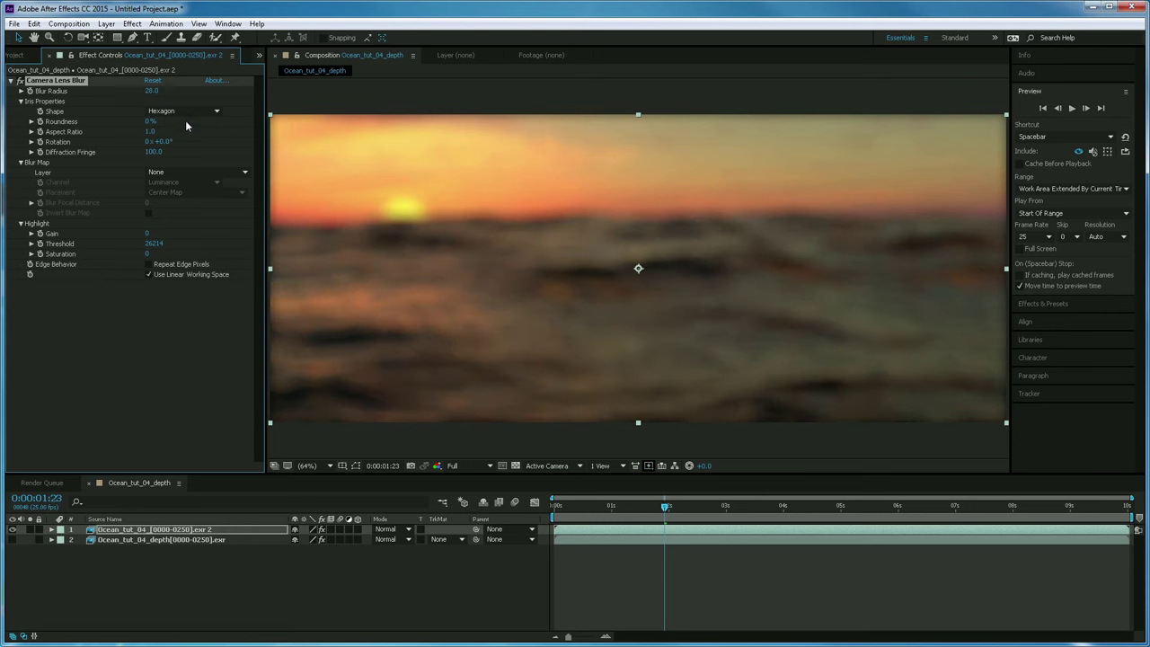
left_click(165, 111)
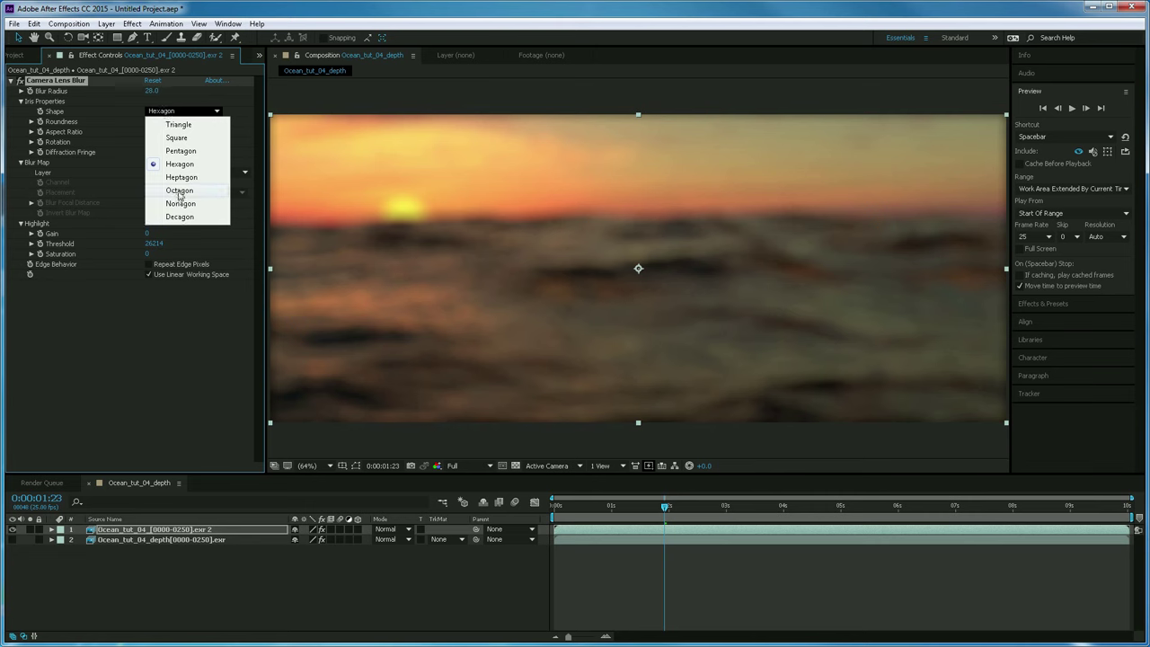
left_click(180, 191)
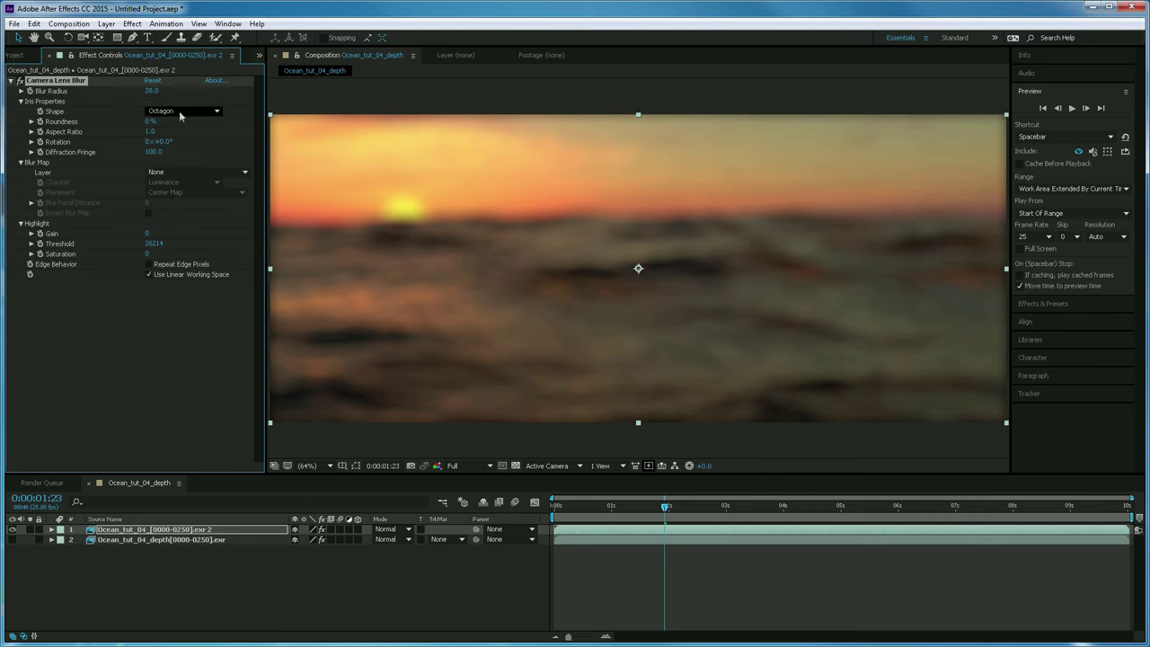
left_click_drag(156, 93, 155, 98)
left_click_drag(665, 505, 781, 528)
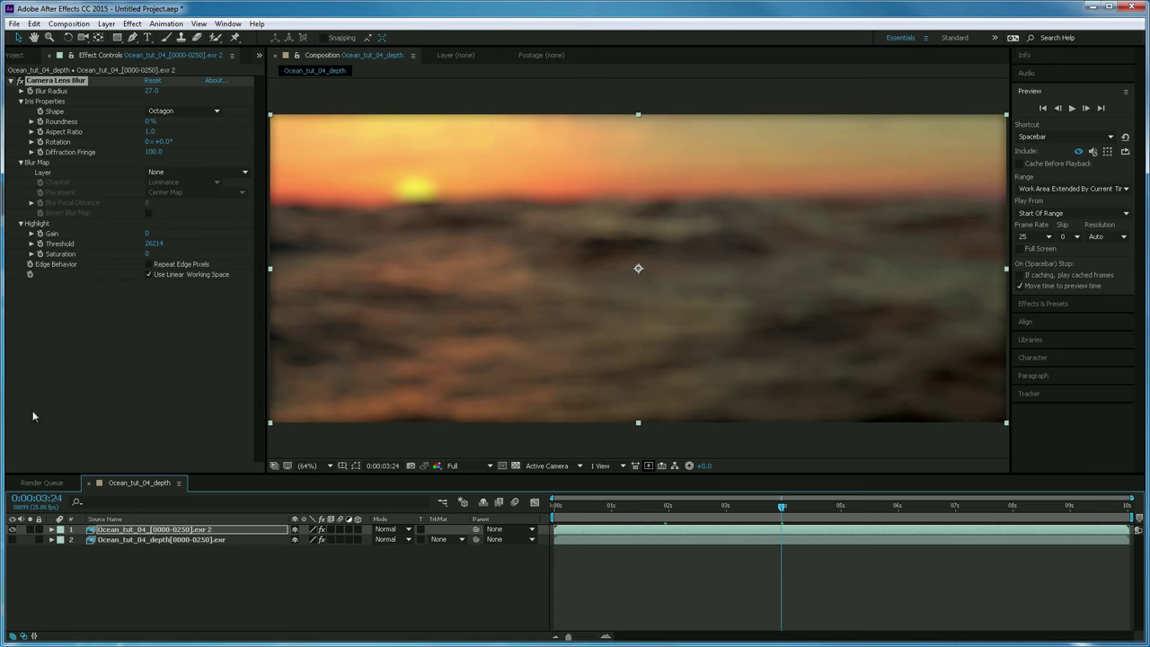
Solo the depth pass layer so only it shows in the comp.
left_click(12, 539)
left_click(12, 539)
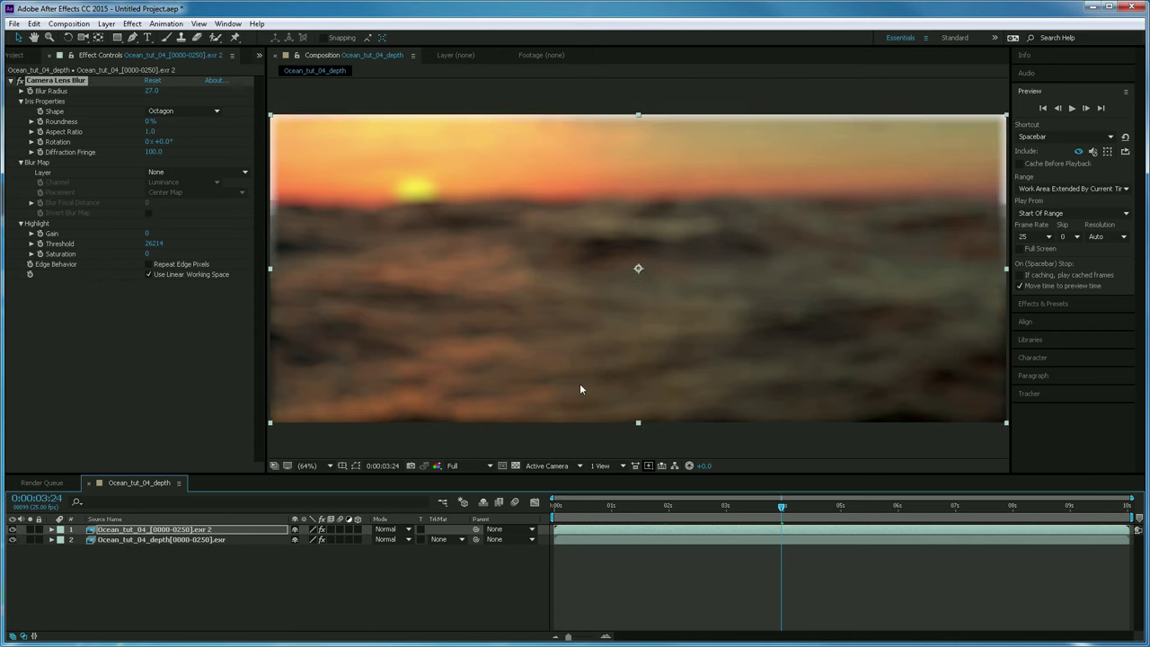
left_click(30, 539)
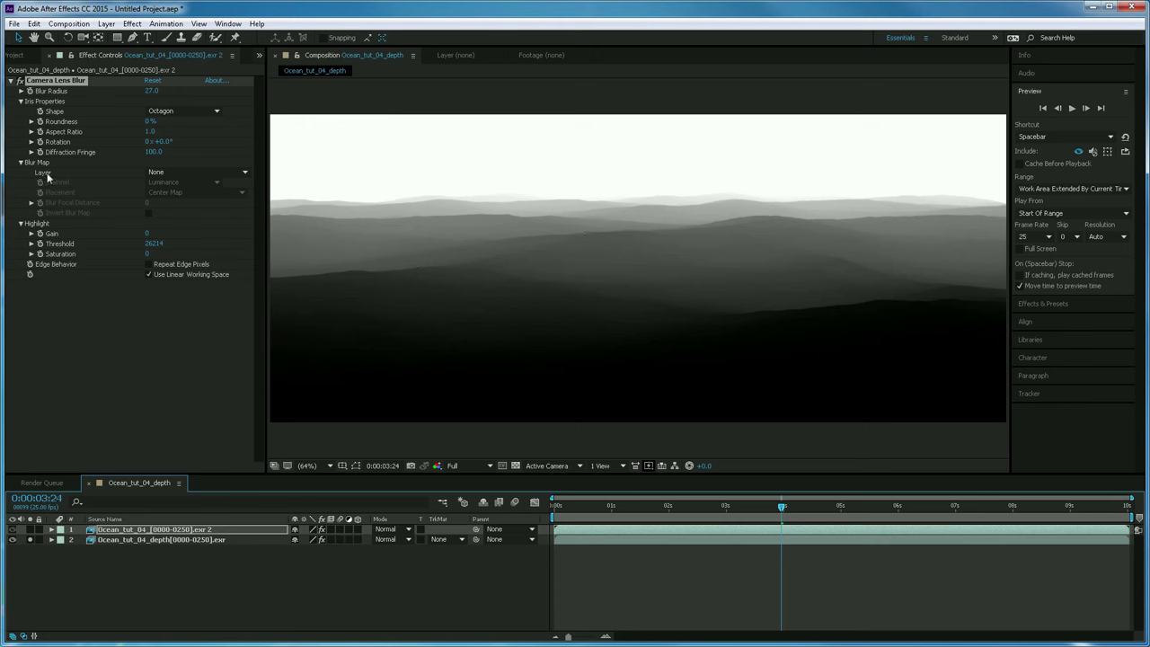
Set the Blur Map layer to 2. Ocean_tut_04_depth and hide the depth layer.
left_click(180, 172)
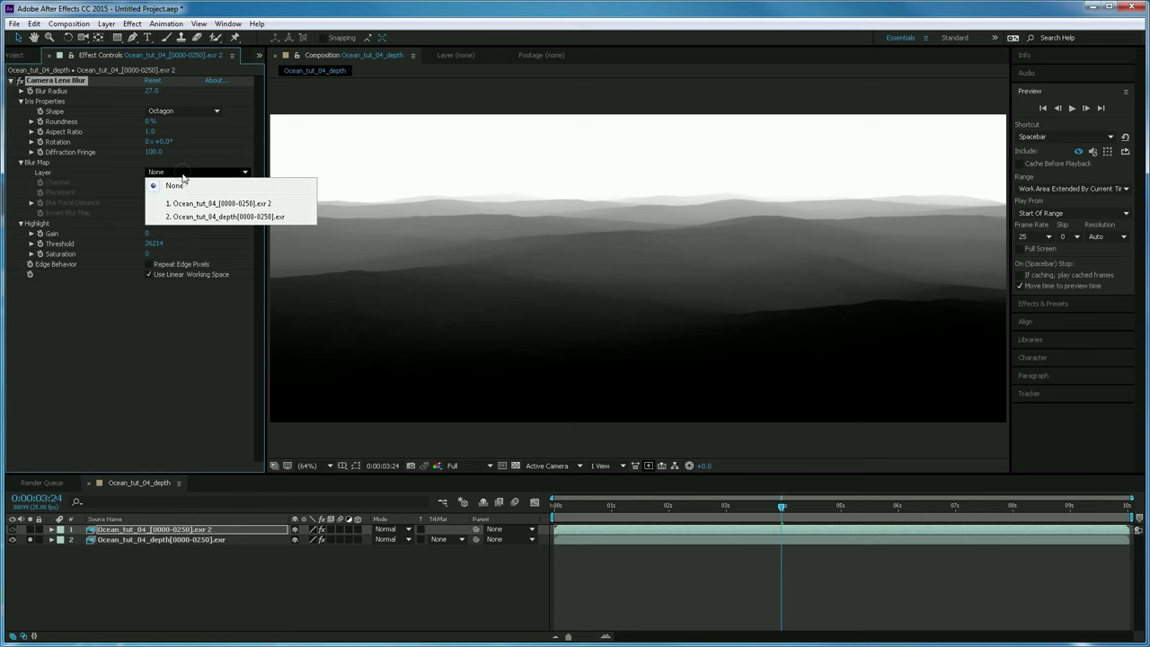
left_click(229, 217)
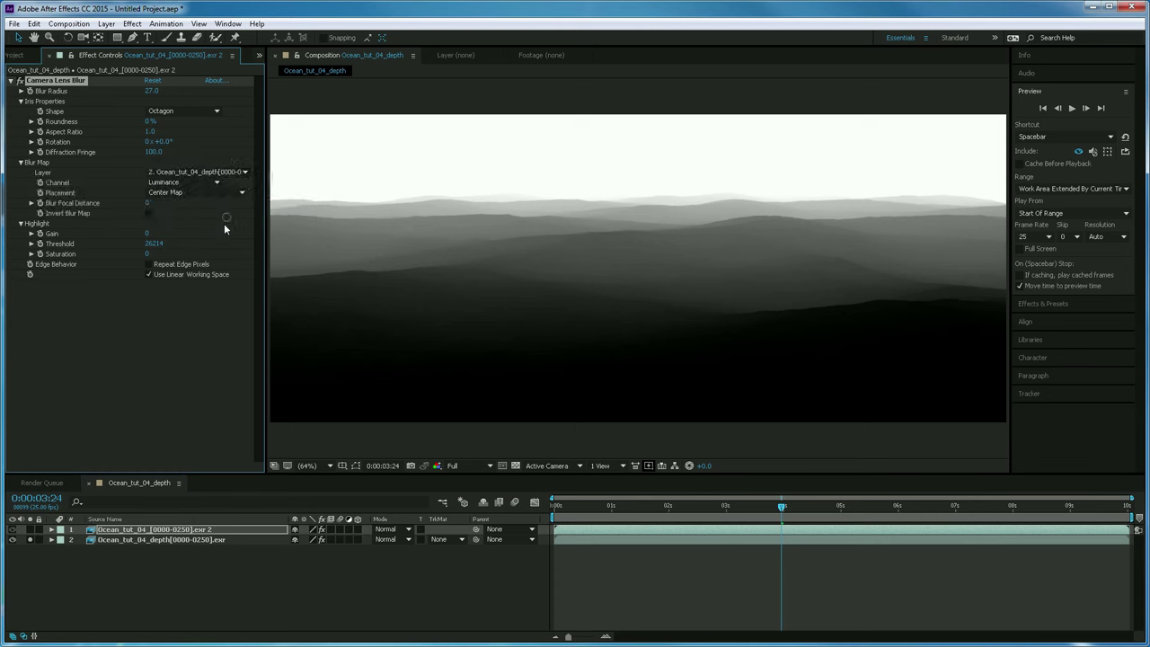
left_click(13, 540)
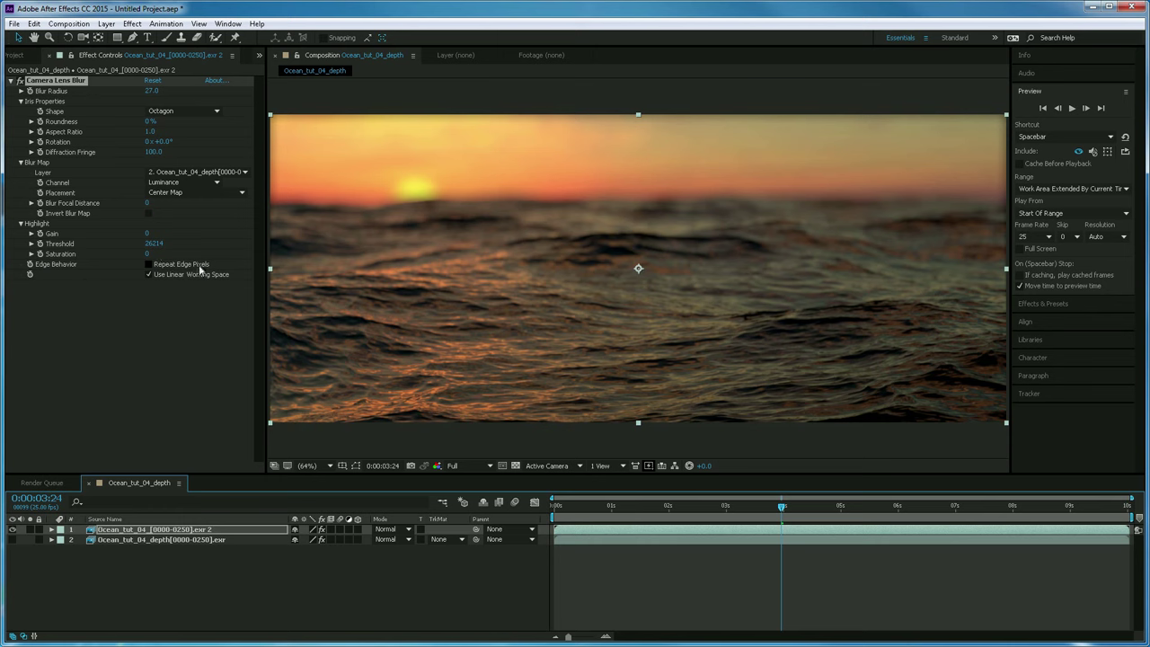
Enable Repeat Edge Pixels and set Blur Focal Distance to about 12985.
left_click(149, 265)
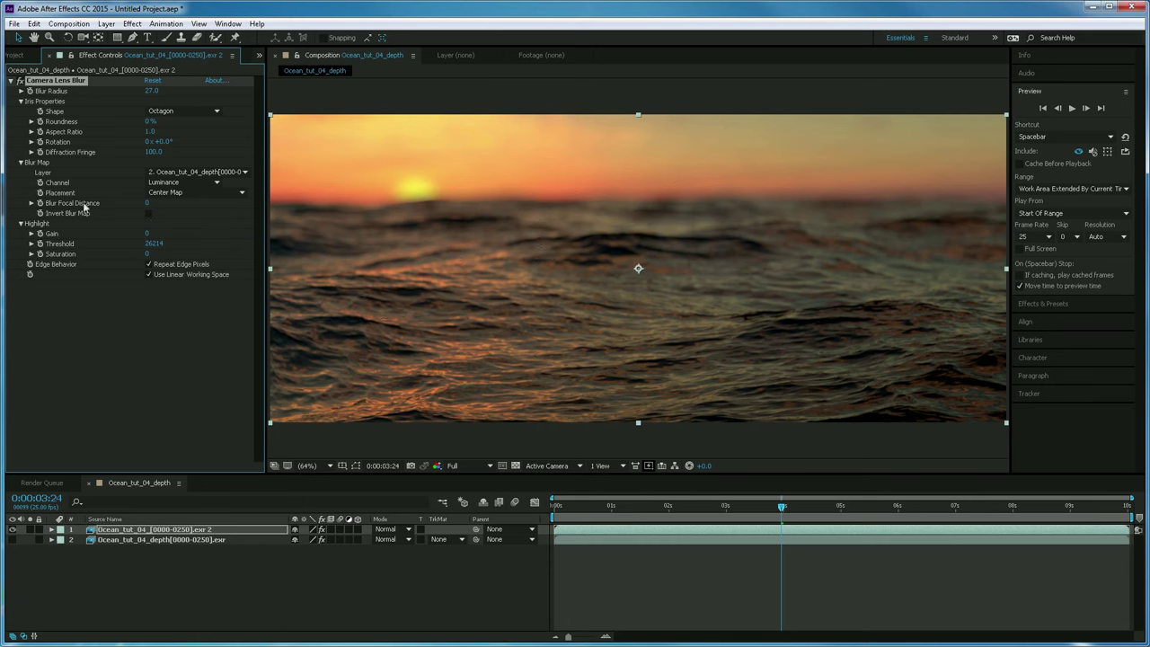
left_click(32, 203)
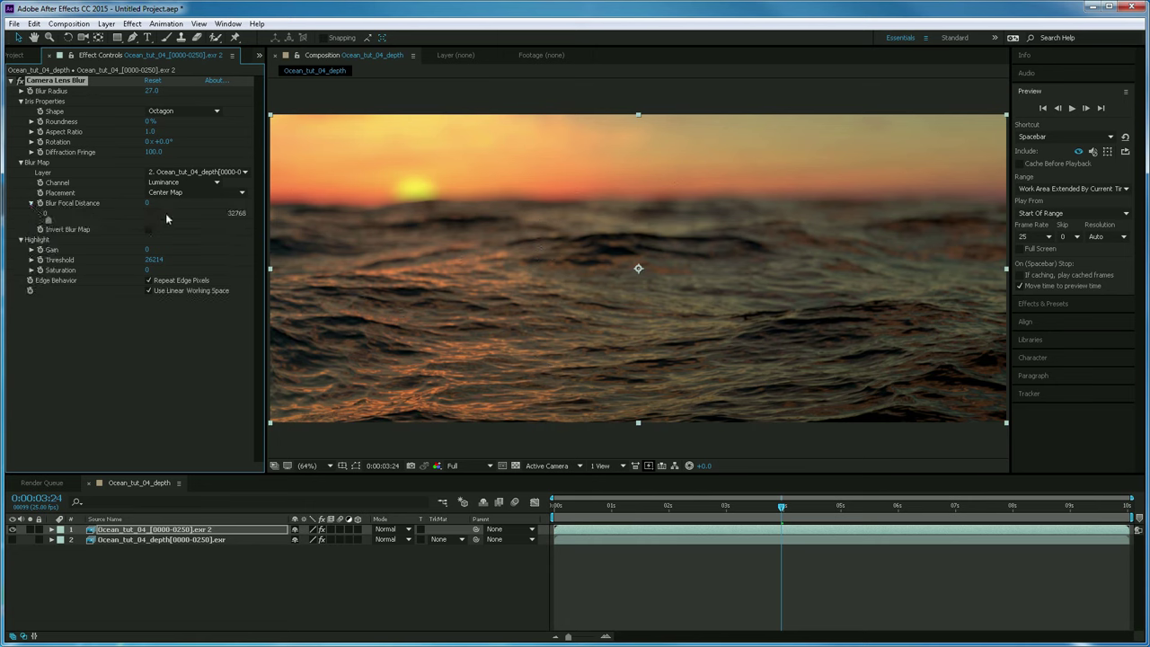
left_click_drag(49, 220, 95, 221)
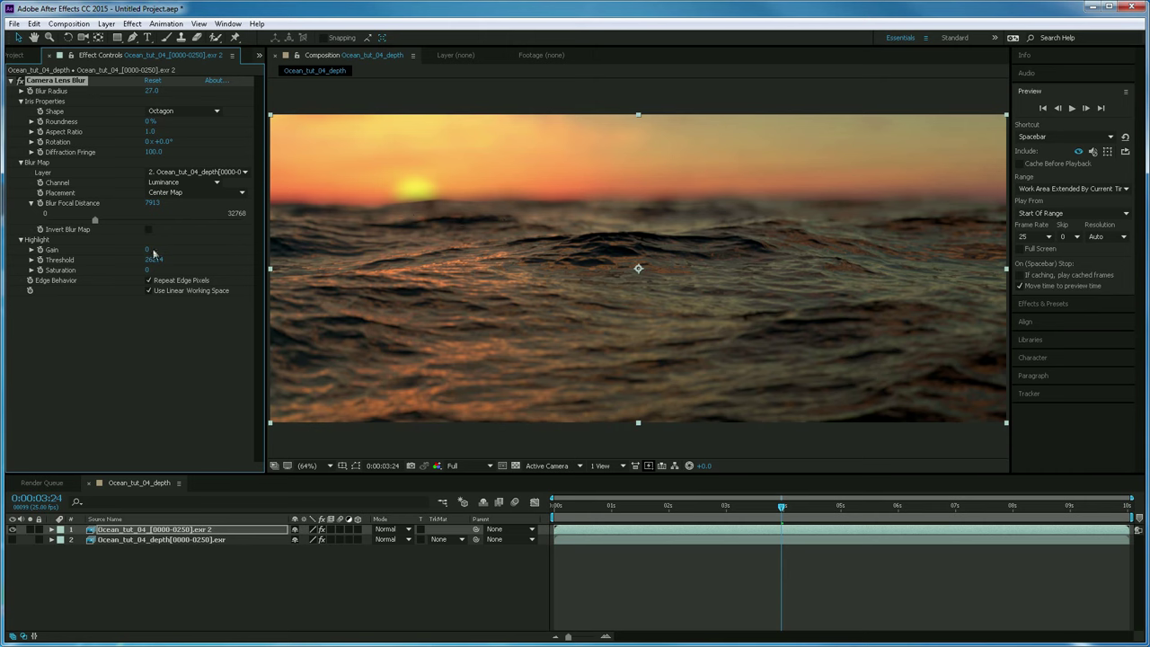
left_click_drag(97, 221, 125, 221)
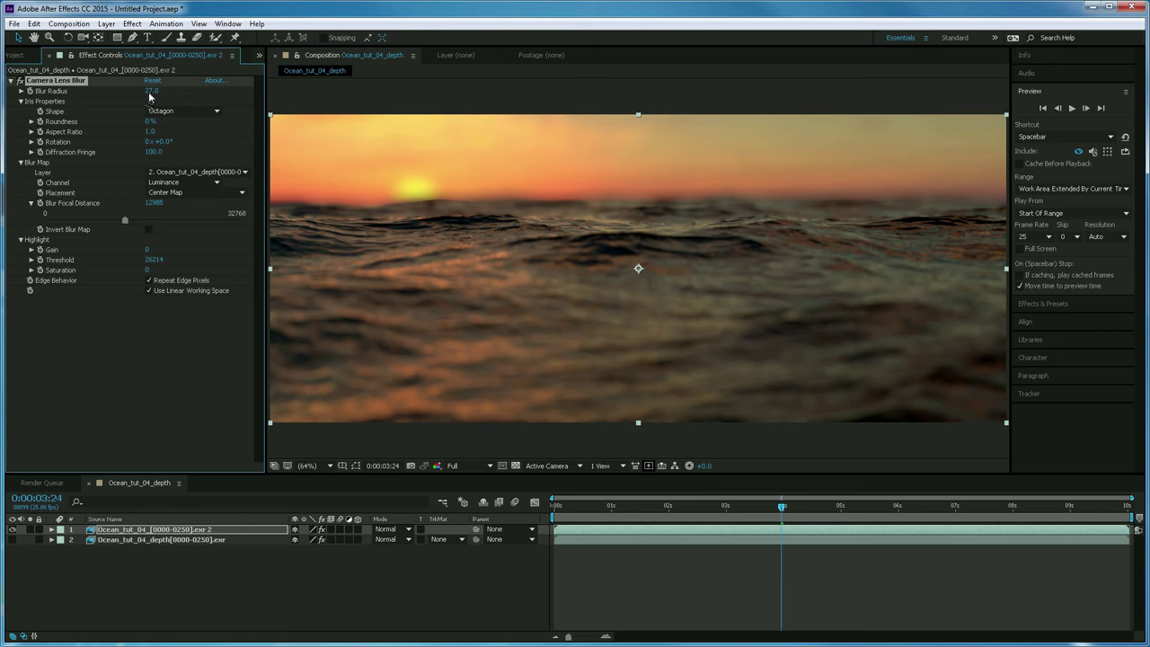
Set Blur Radius to 7.0 and Blur Focal Distance to about 3043.
mouse_move(147, 92)
left_mouse_down()
mouse_move(137, 95)
mouse_move(154, 99)
left_mouse_up()
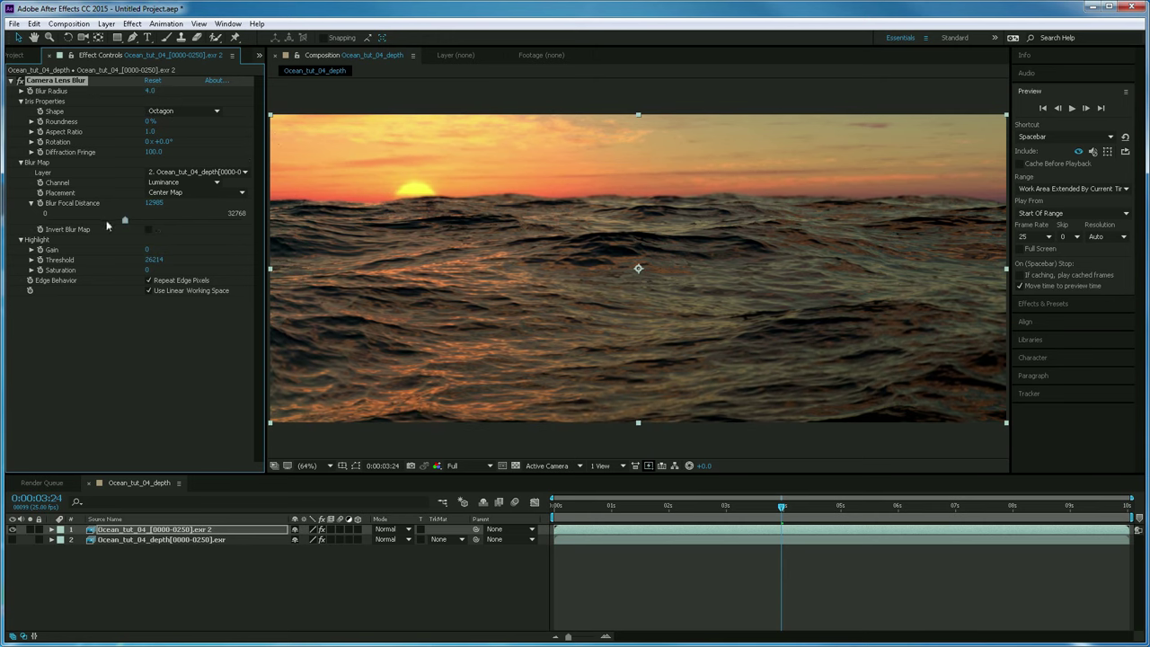
left_click_drag(121, 221, 65, 227)
left_click(151, 92)
type("7")
key("Return")
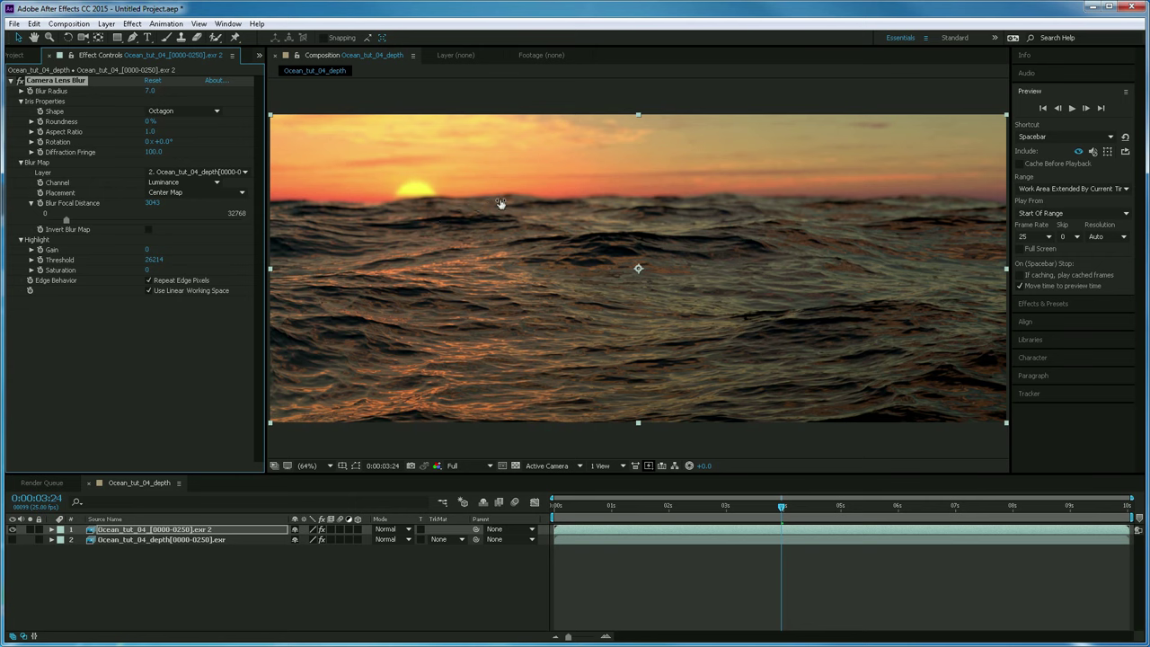
Preview the blurred shot, park at 0:00:07:02, and select the depth layer's Levels settings.
key("space")
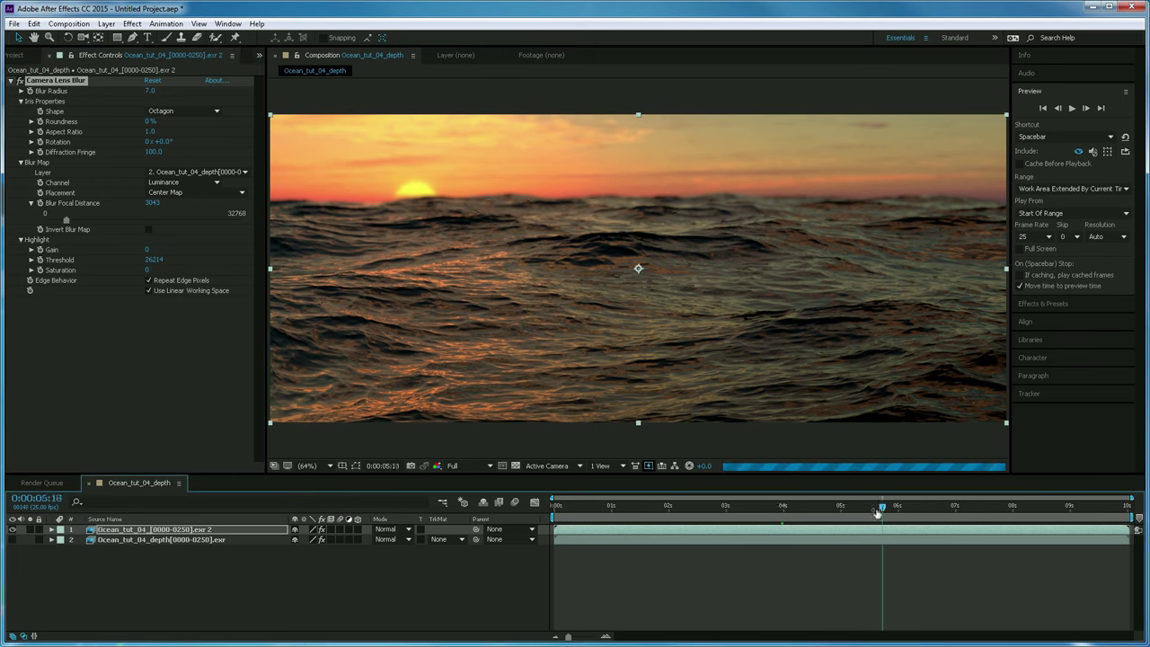
key("space")
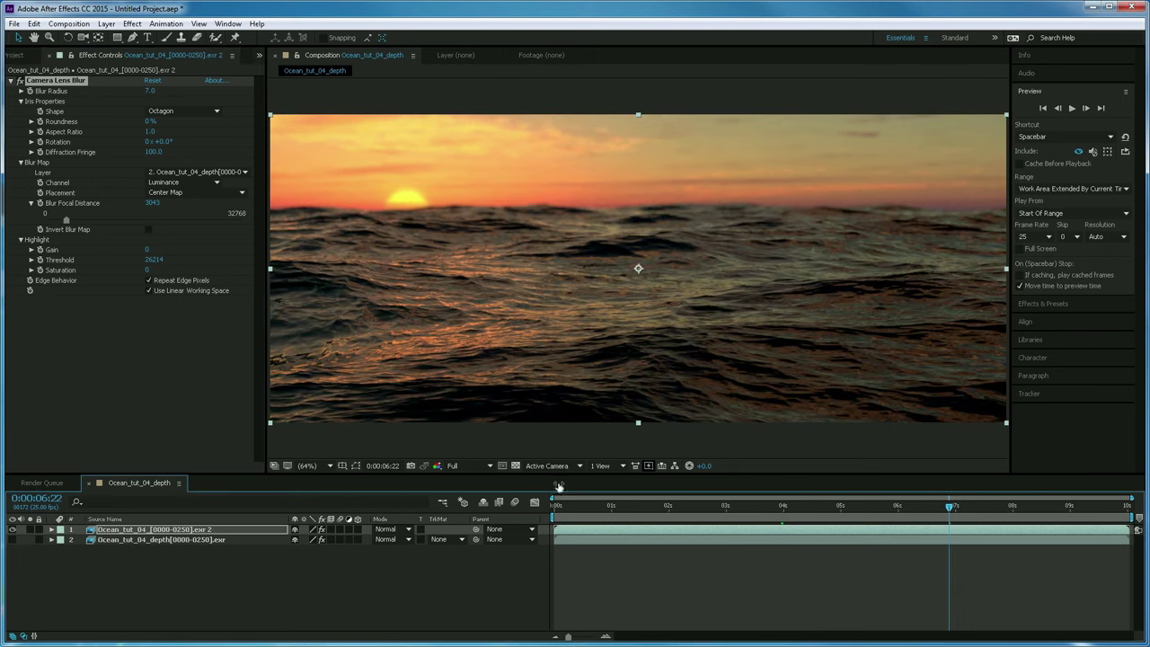
left_click_drag(1021, 506, 1039, 527)
left_click(588, 509)
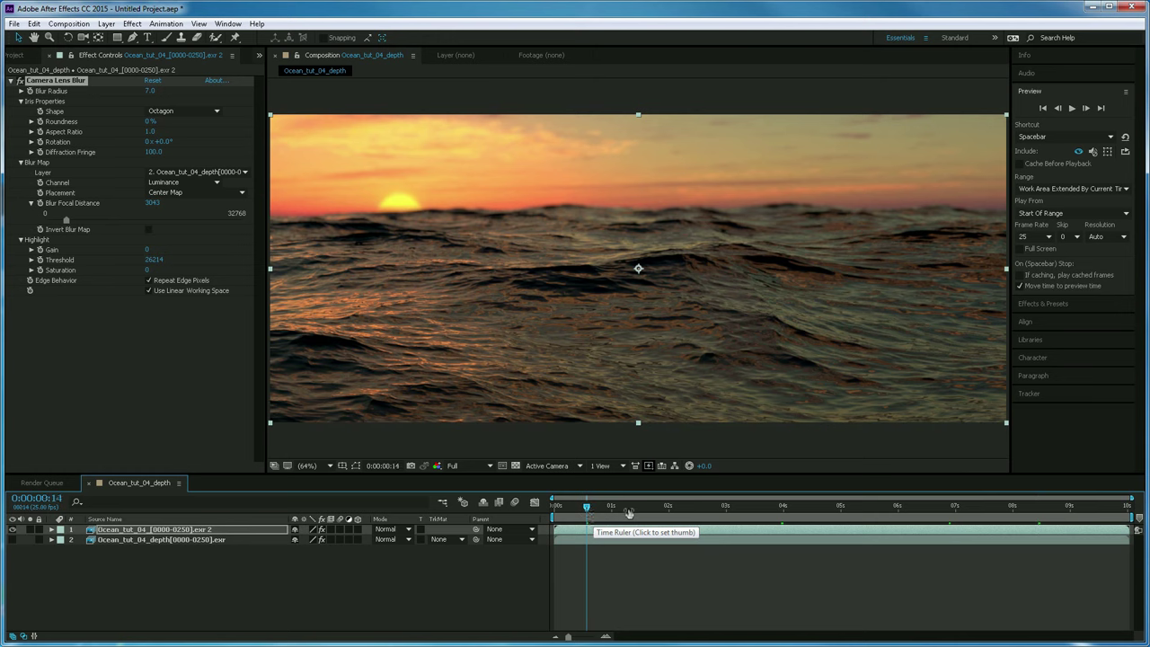
left_click(735, 508)
left_click(770, 508)
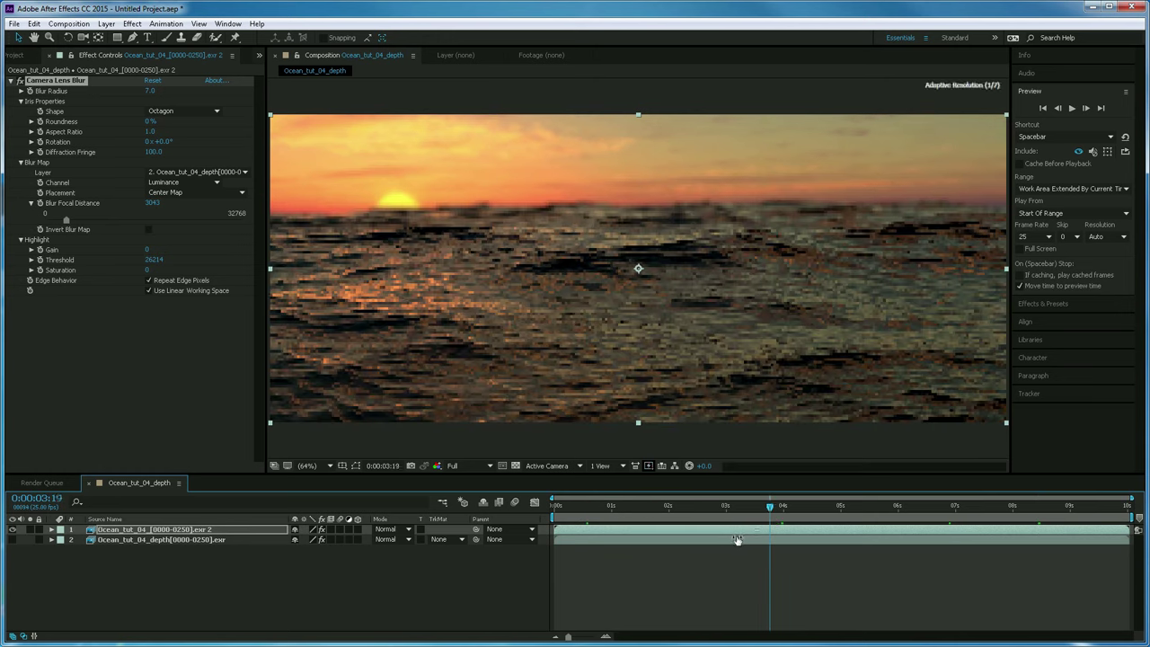
left_click(960, 509)
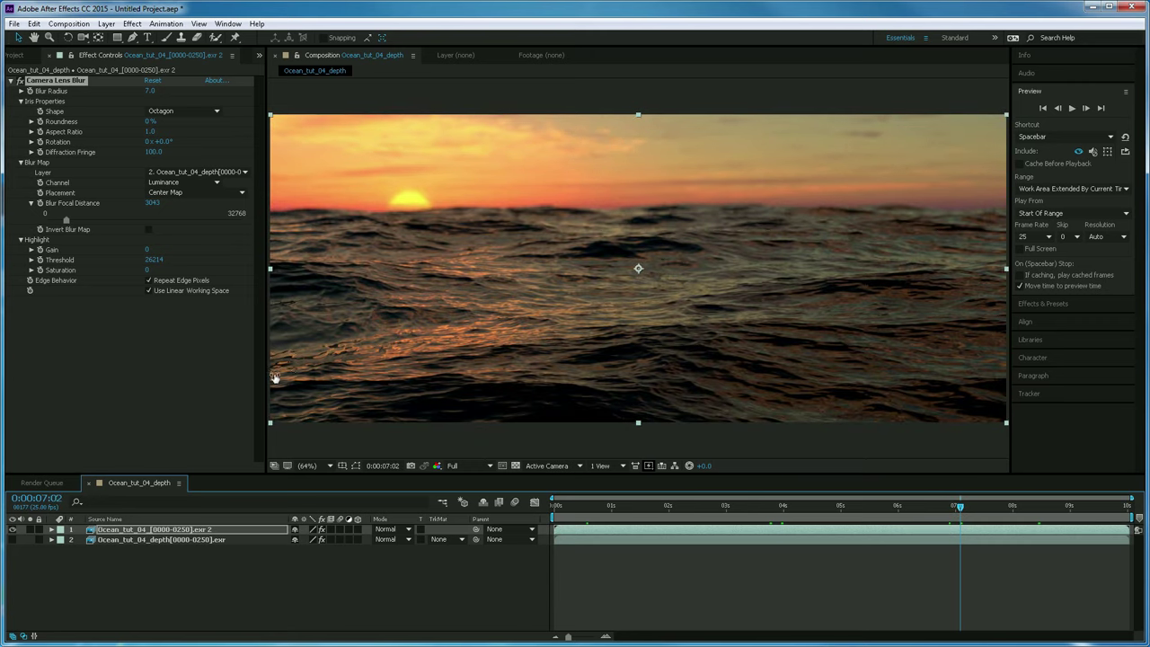
left_click(94, 543)
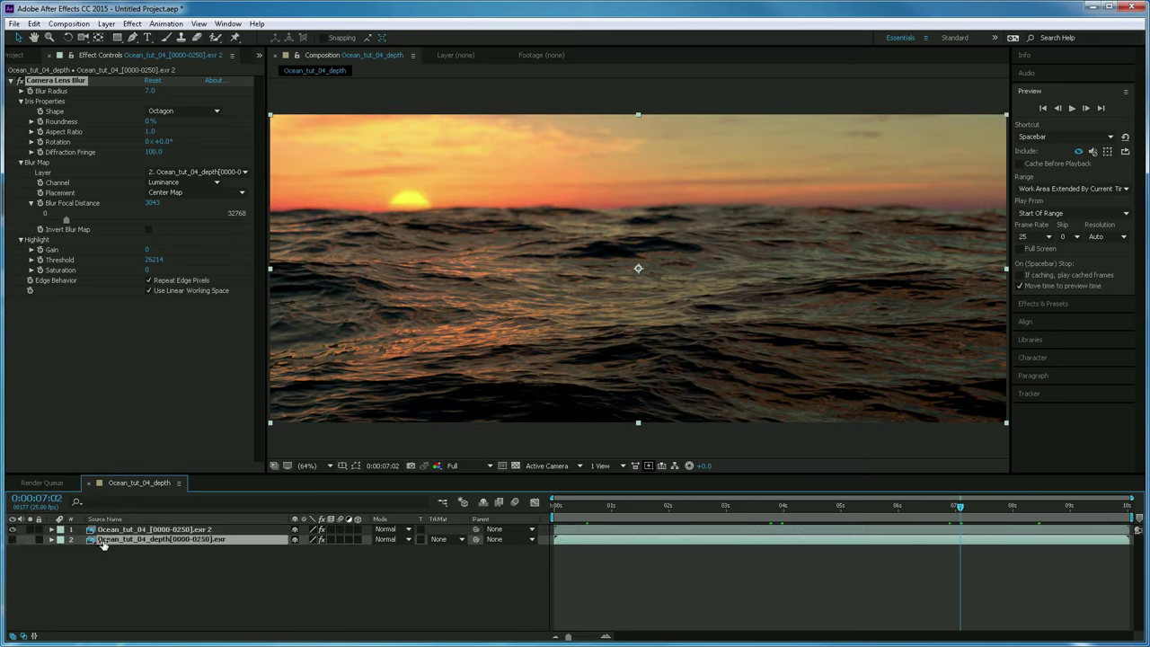
Compare the depth pass alone, restore the colour render, and show its Camera Lens Blur settings.
left_click(12, 530)
left_click(11, 539)
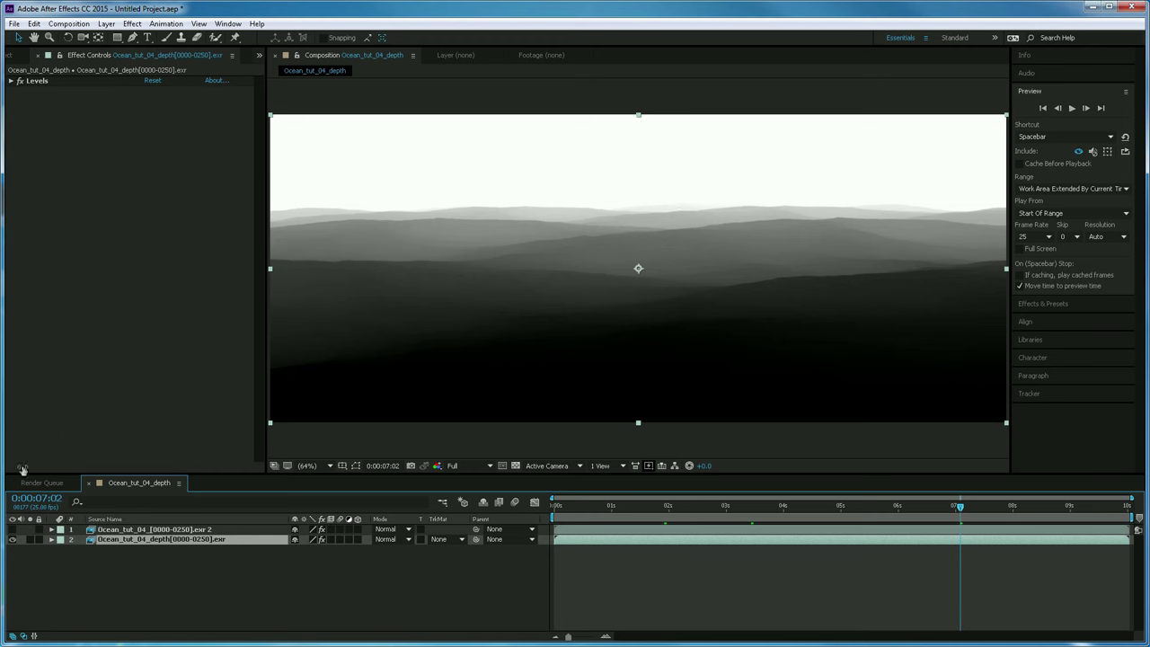
left_click(12, 539)
left_click(12, 539)
left_click(12, 529)
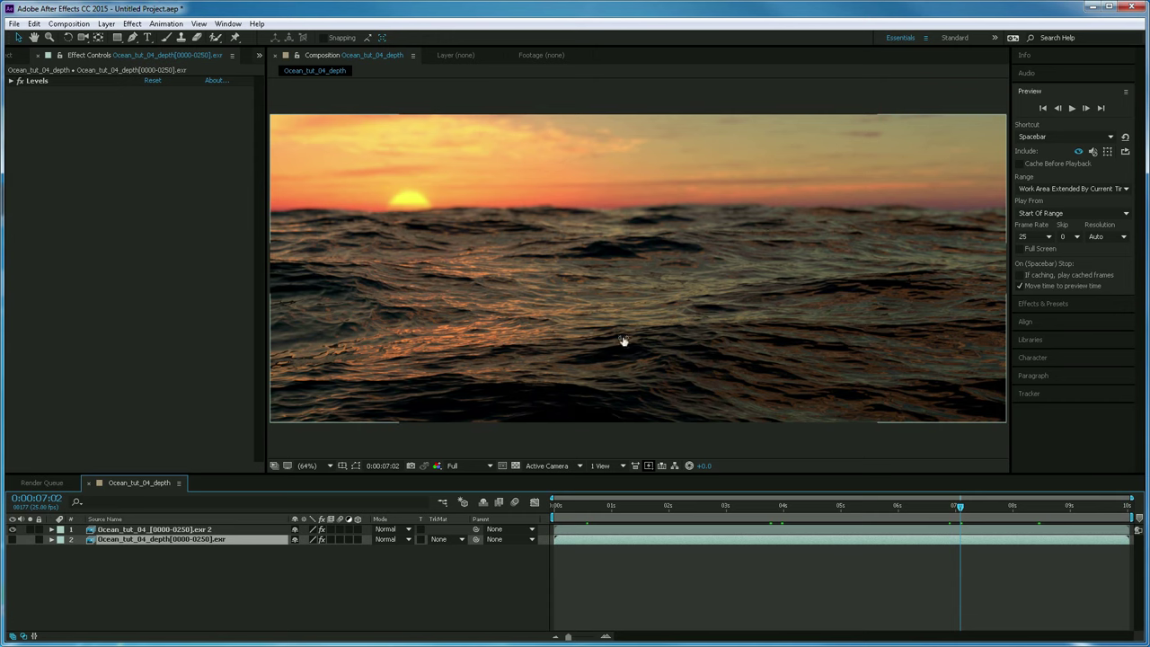
left_click(136, 529)
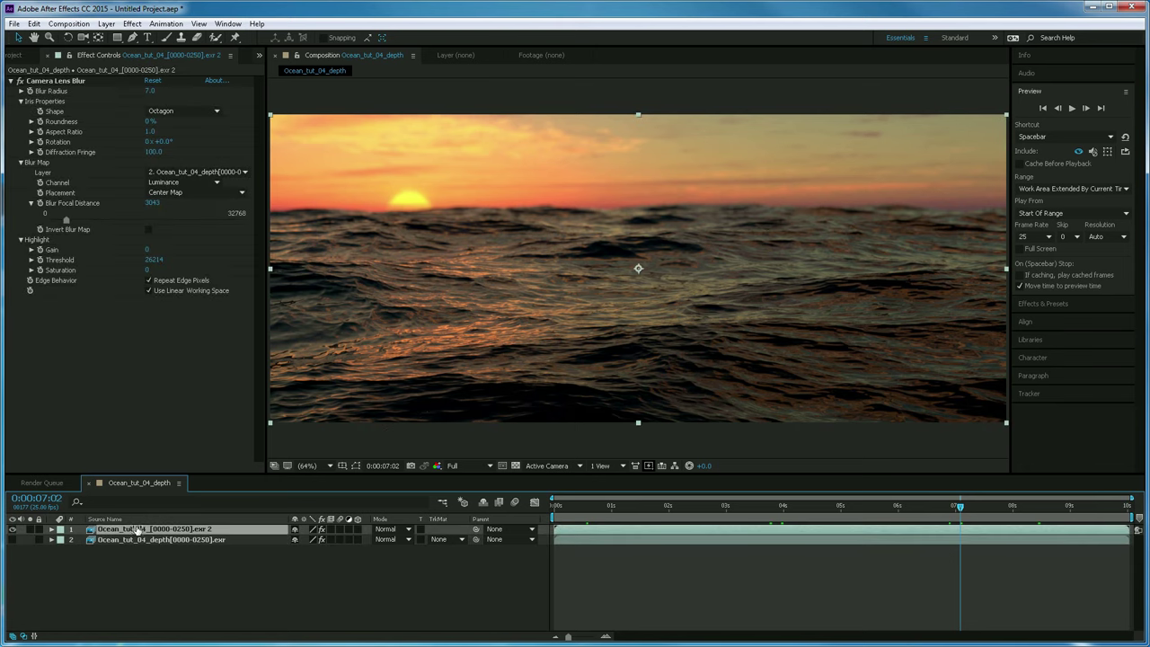
Add a Curves effect from Color Correction to the ocean layer.
left_click(132, 23)
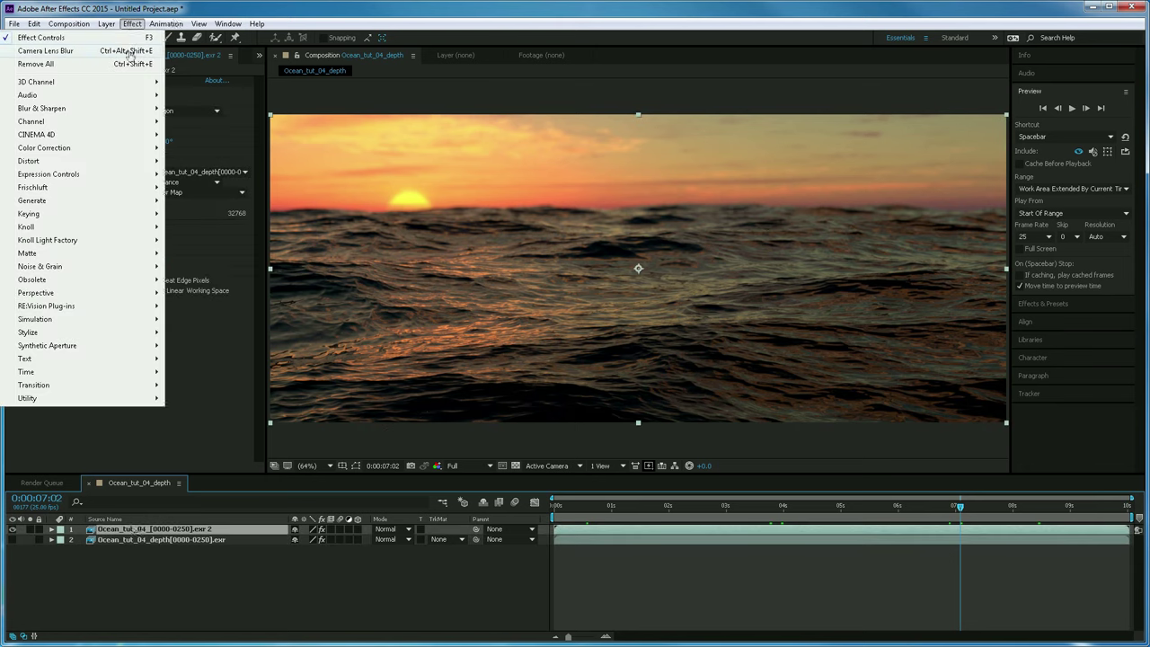
mouse_move(117, 148)
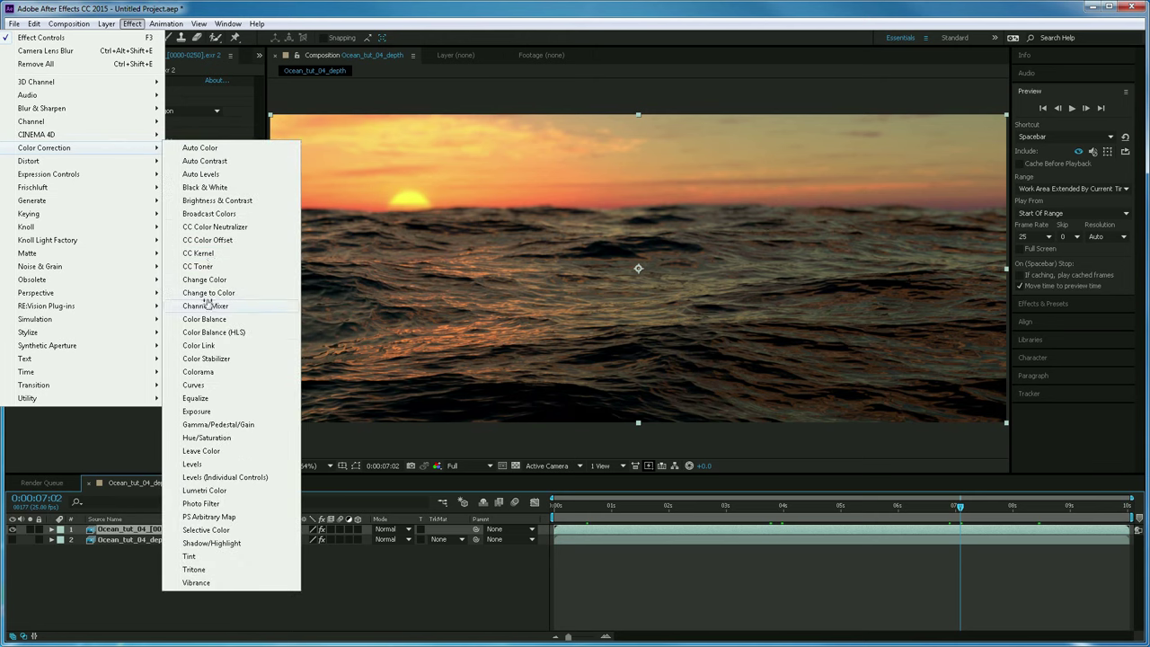
left_click(195, 386)
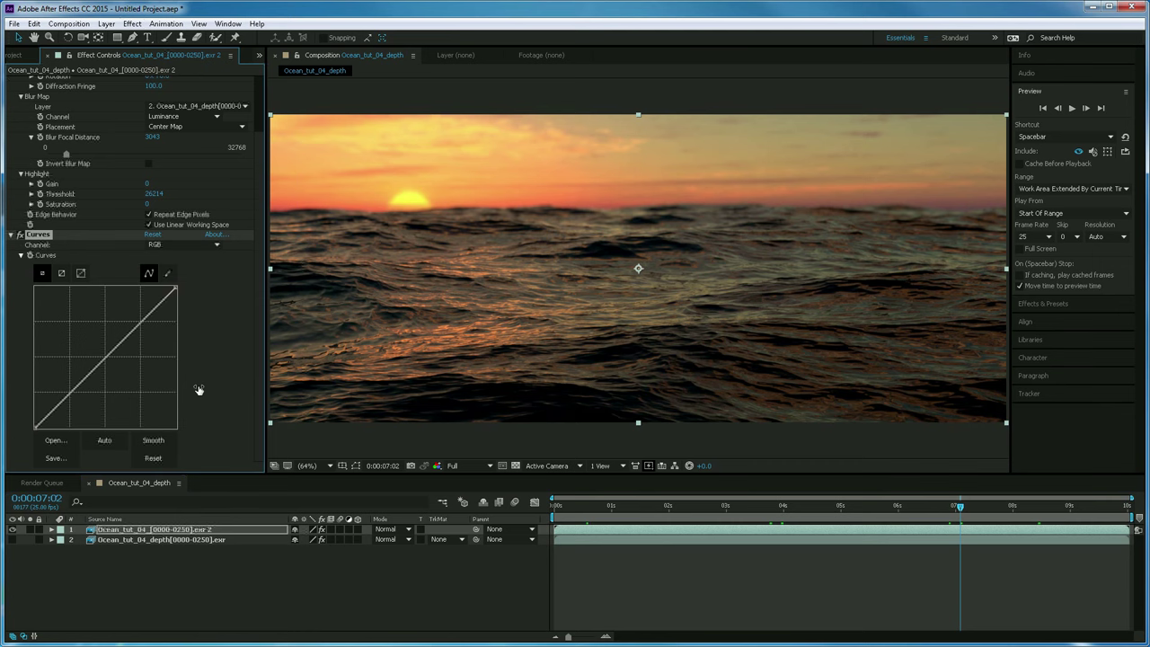
Move Camera Lens Blur below Curves in Effect Controls and expand Curves to show its graph.
scroll(263, 152, "up", 3)
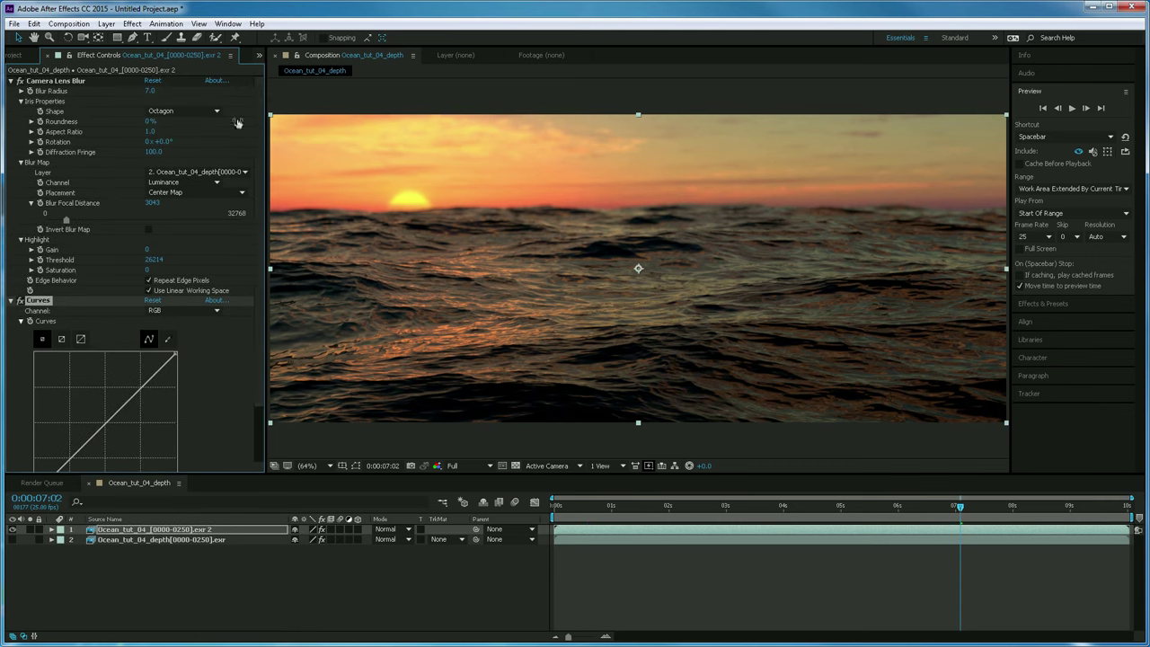
left_click(11, 300)
left_click(11, 81)
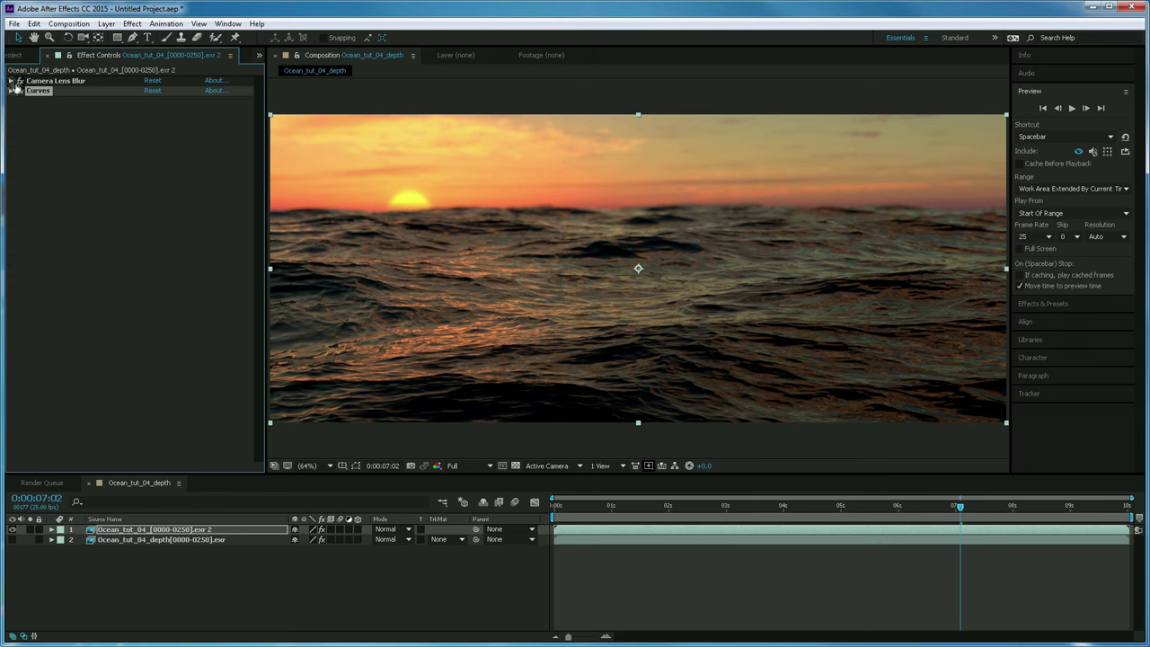
left_click_drag(47, 81, 42, 109)
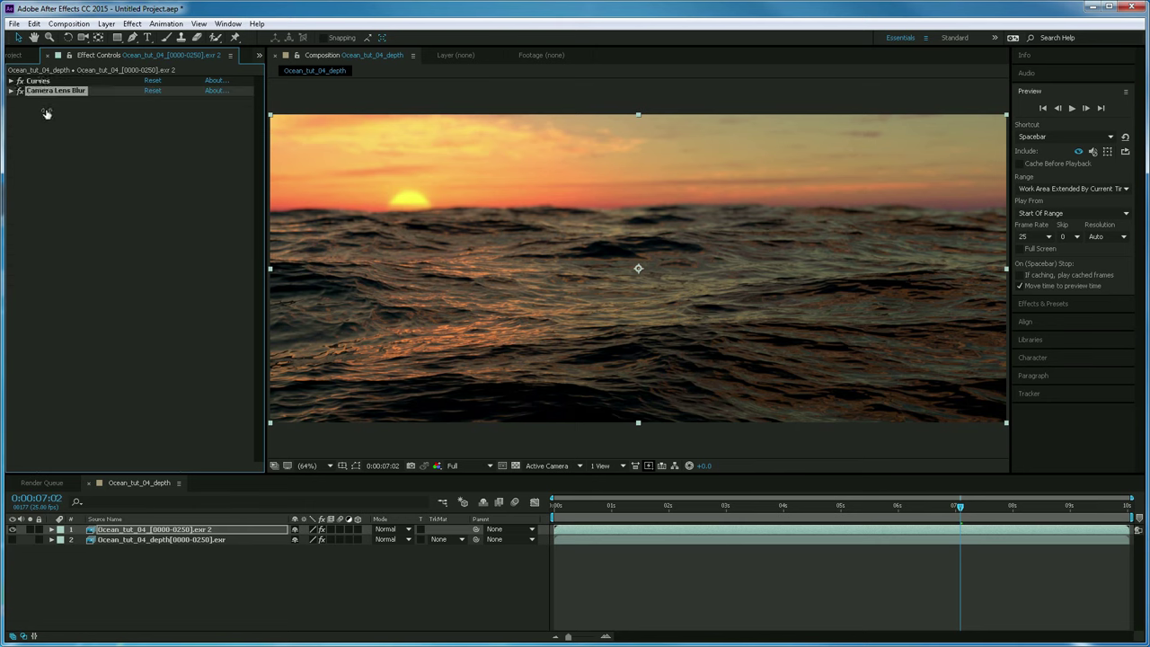
left_click(11, 81)
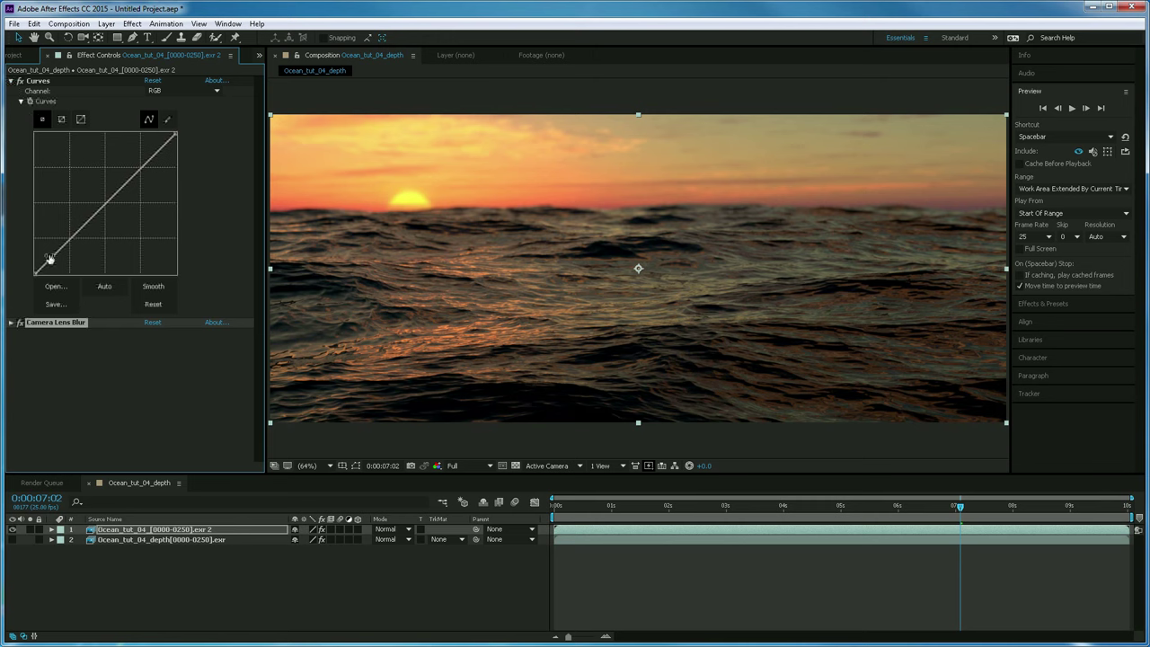
Bend the RGB curve into an S-shape with darker shadows and brighter highlights.
left_click_drag(59, 254, 61, 259)
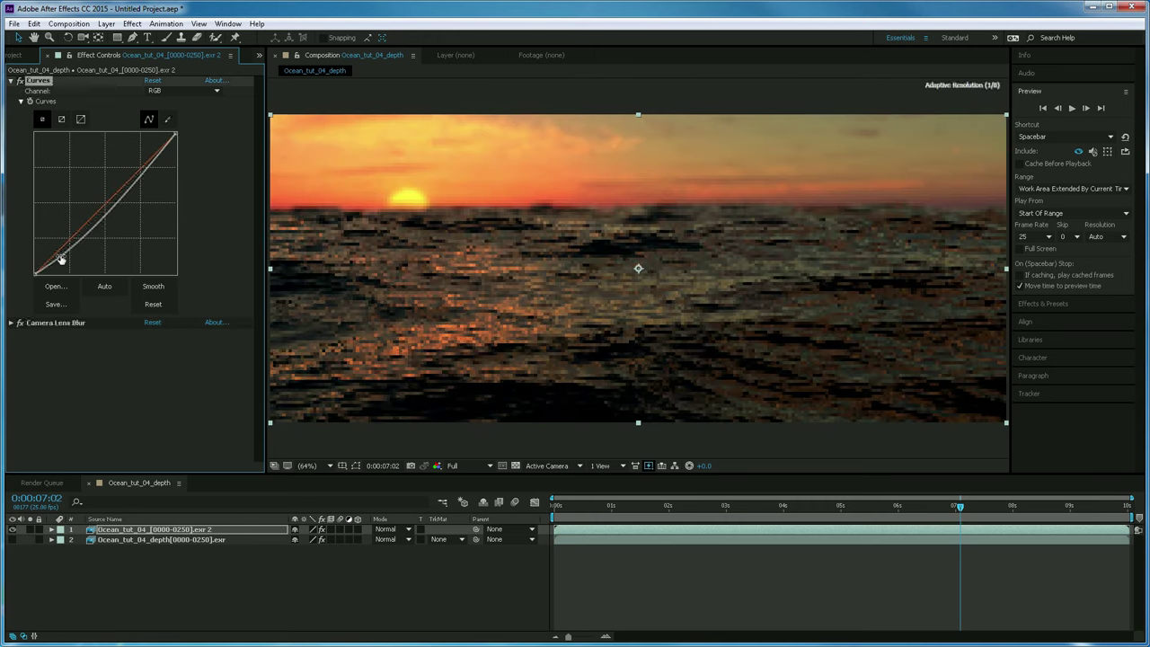
mouse_move(160, 149)
left_mouse_down()
mouse_move(162, 162)
mouse_move(146, 157)
mouse_move(152, 144)
left_mouse_up()
left_click_drag(59, 260, 50, 265)
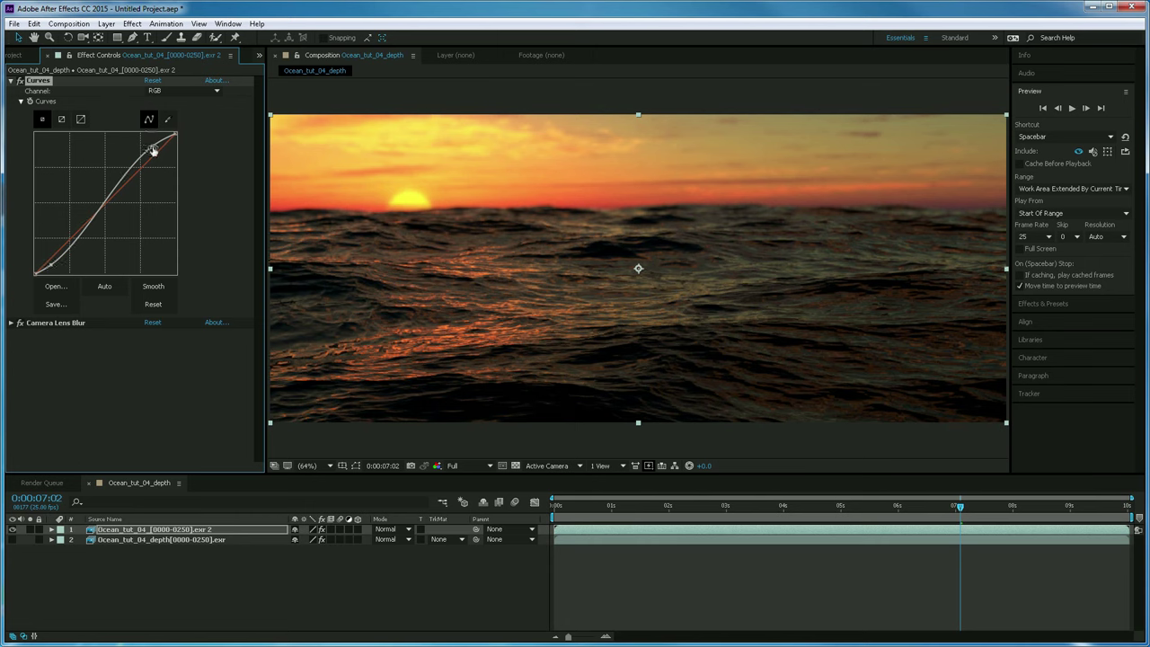
Compare the shot with Curves off and on, then return to an earlier frame and deselect the ocean layer.
left_click(20, 81)
left_click(20, 81)
left_click(19, 82)
left_click(19, 81)
left_click(19, 82)
left_click(19, 82)
left_click_drag(674, 509, 892, 512)
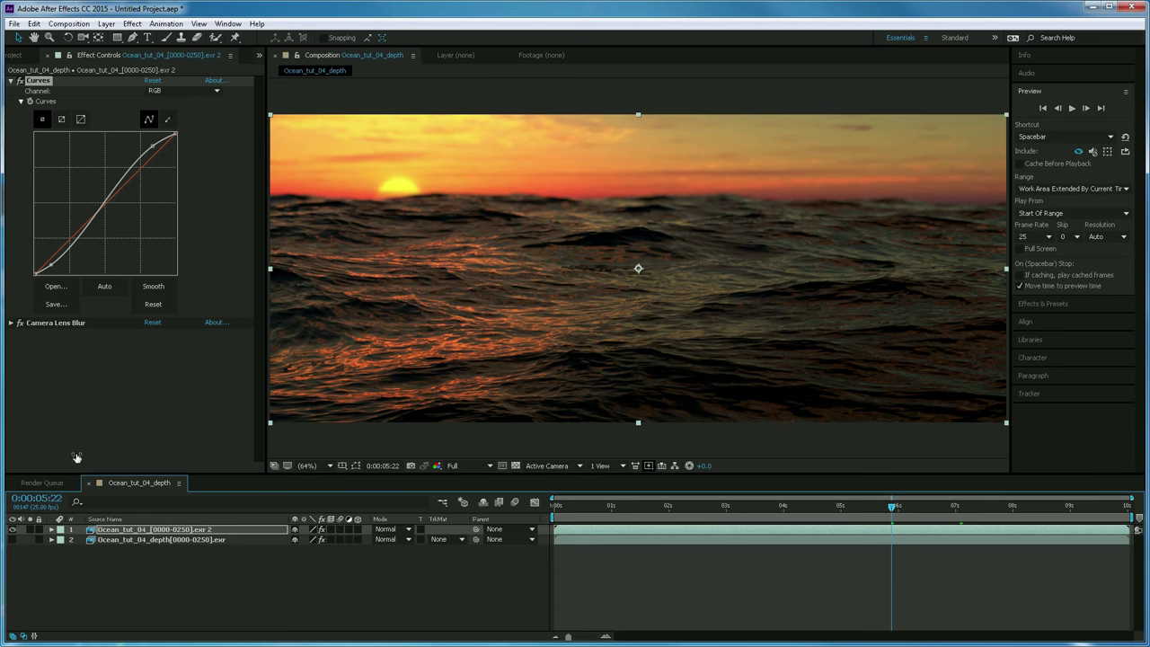
left_click(103, 578)
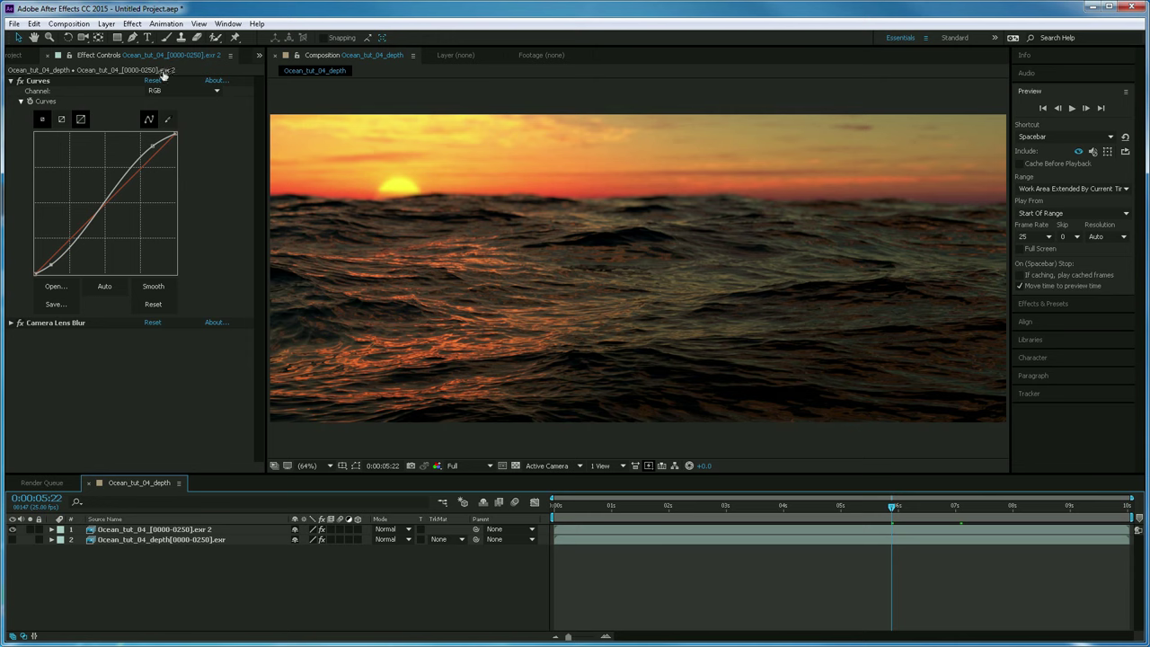
Create a comp-sized black solid named 'vig' on top of the ocean layer.
left_click(107, 25)
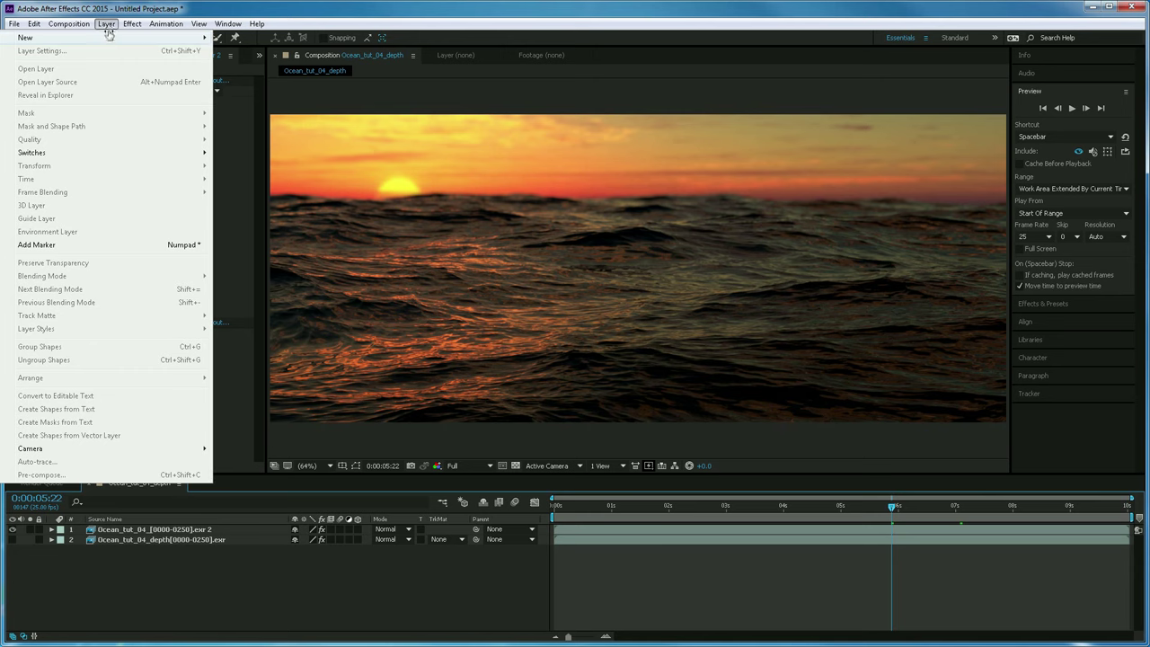
mouse_move(148, 38)
left_click(240, 51)
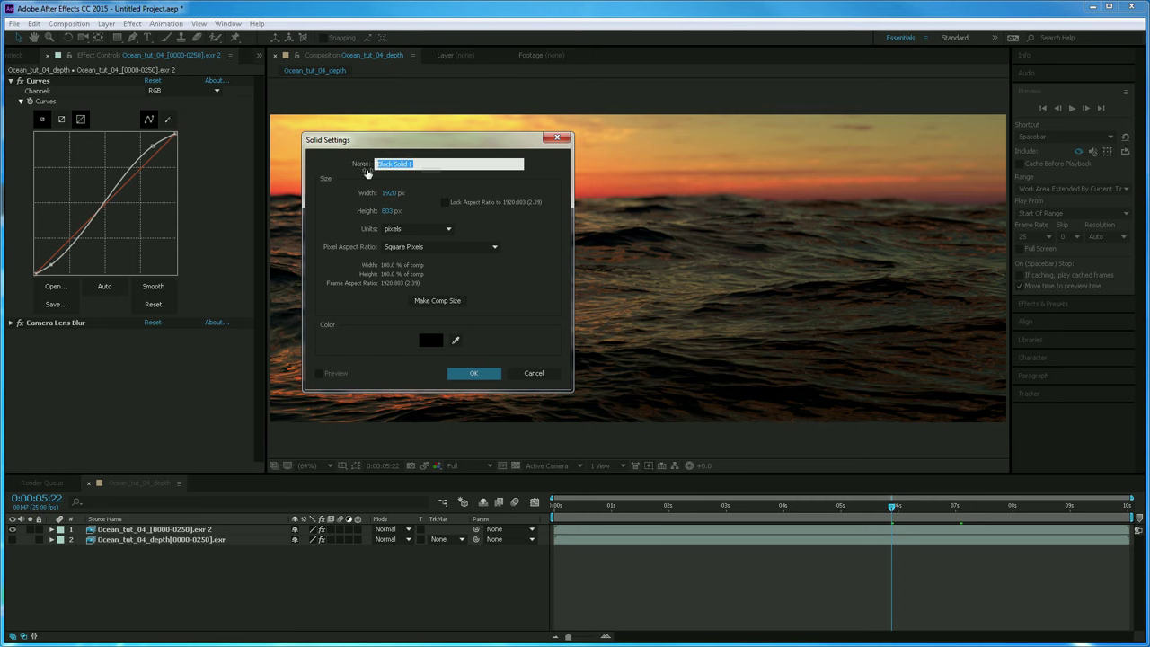
type("vig")
left_click(467, 374)
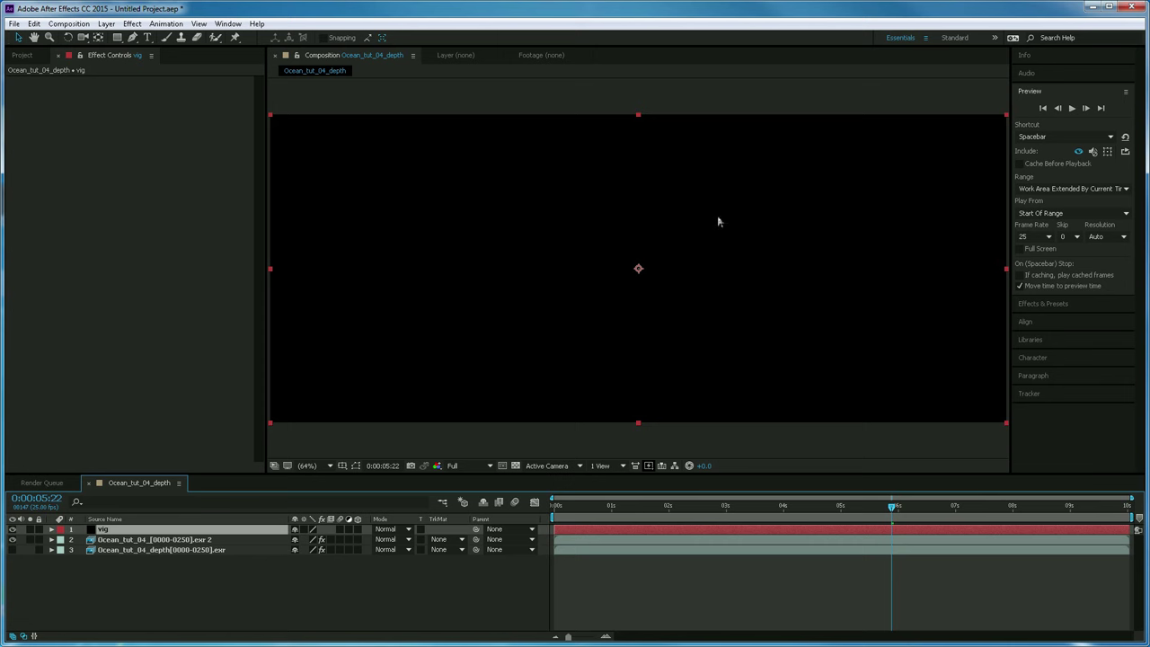
Add a frame-sized ellipse mask to the vig solid with the Ellipse tool.
left_click(118, 38)
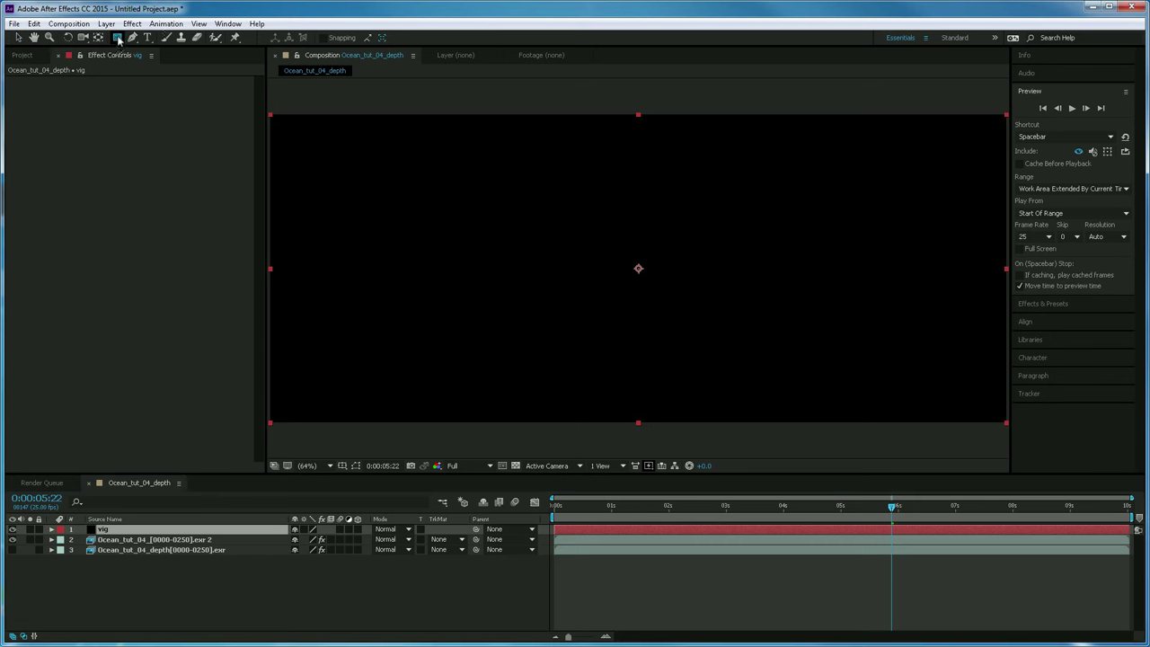
left_click(118, 39)
left_click(158, 64)
double_click(117, 37)
key("v")
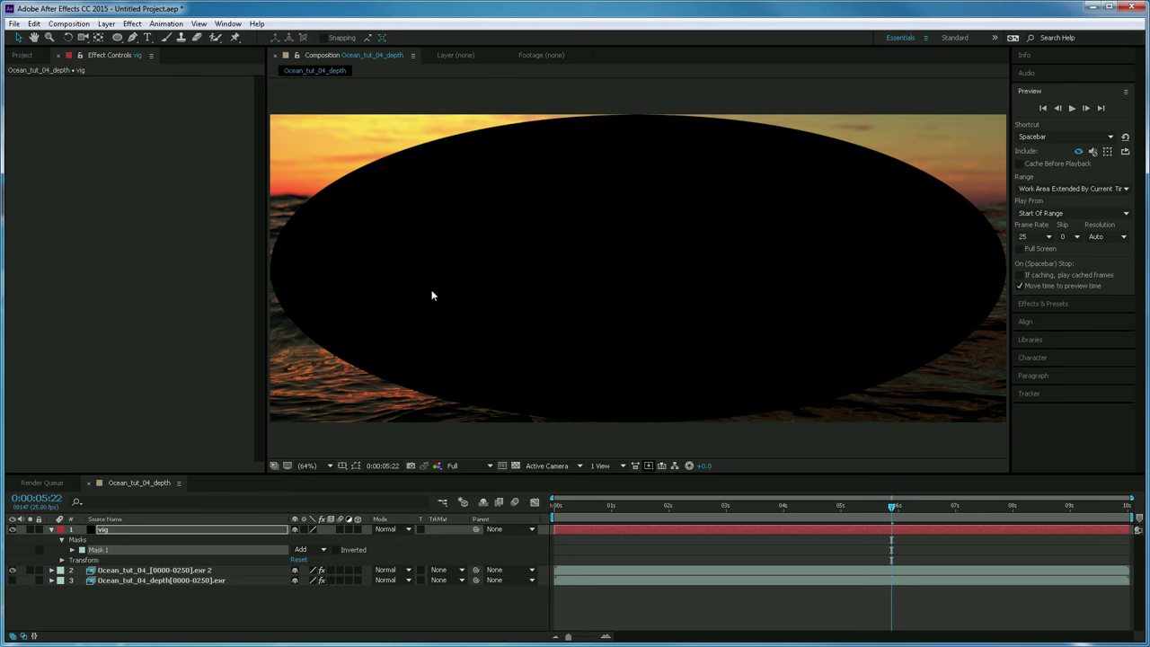
Set Mask 1 to Subtract with a 320-pixel feather, then collapse and select vig.
left_click(73, 549)
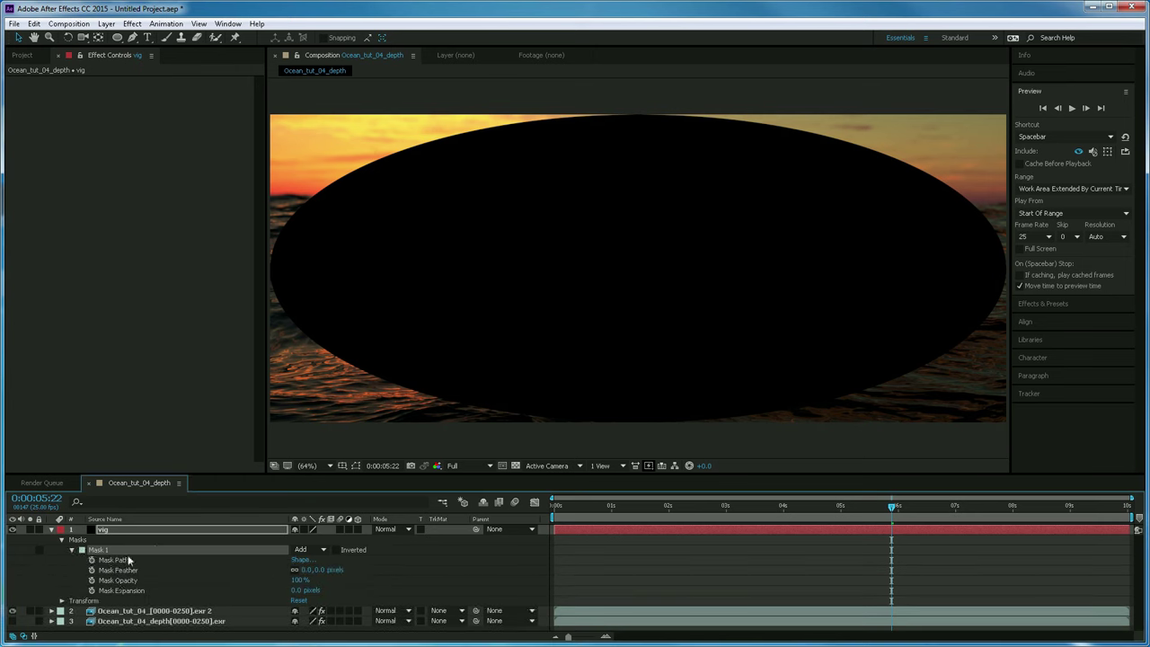
left_click(310, 549)
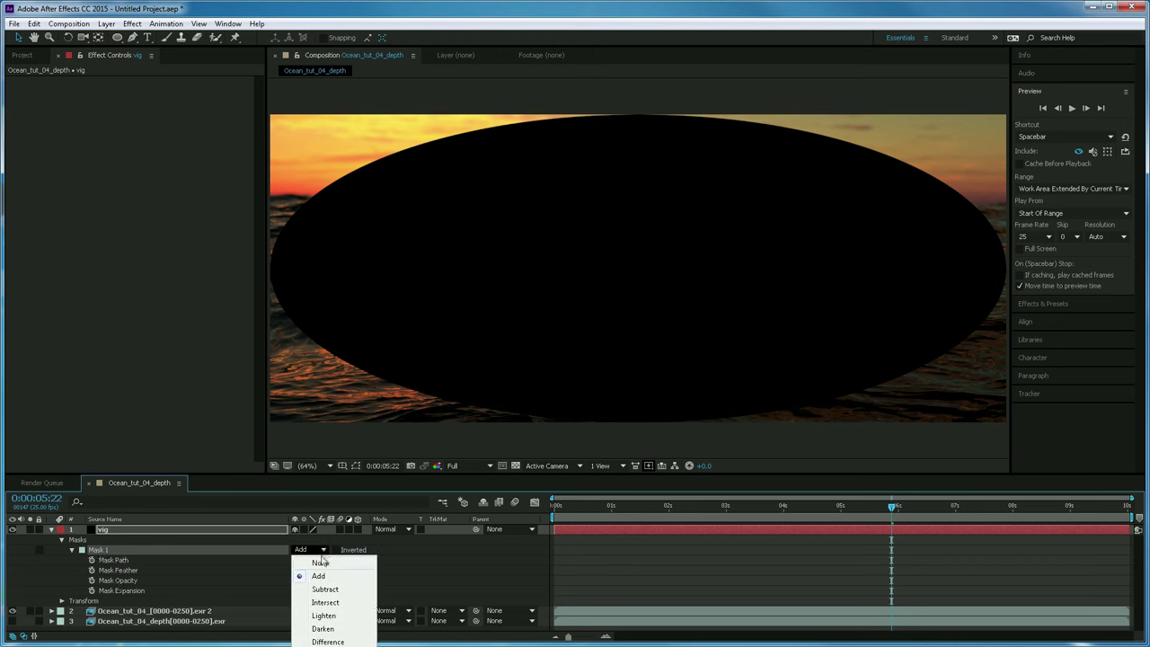
left_click(320, 595)
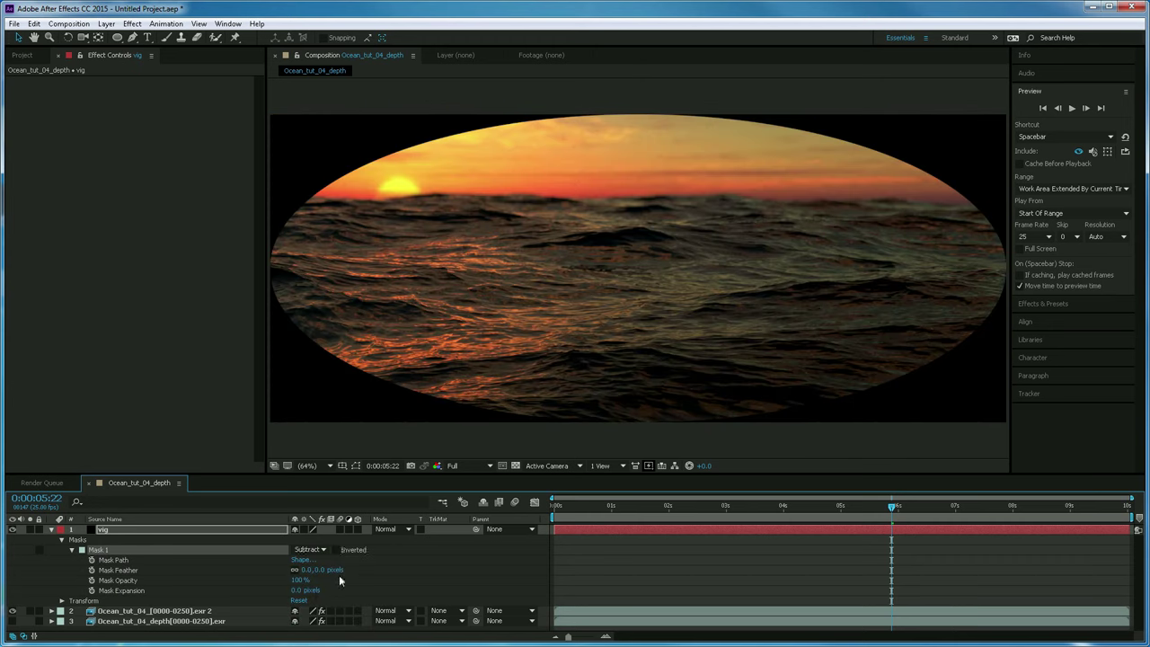
left_click_drag(321, 571, 522, 579)
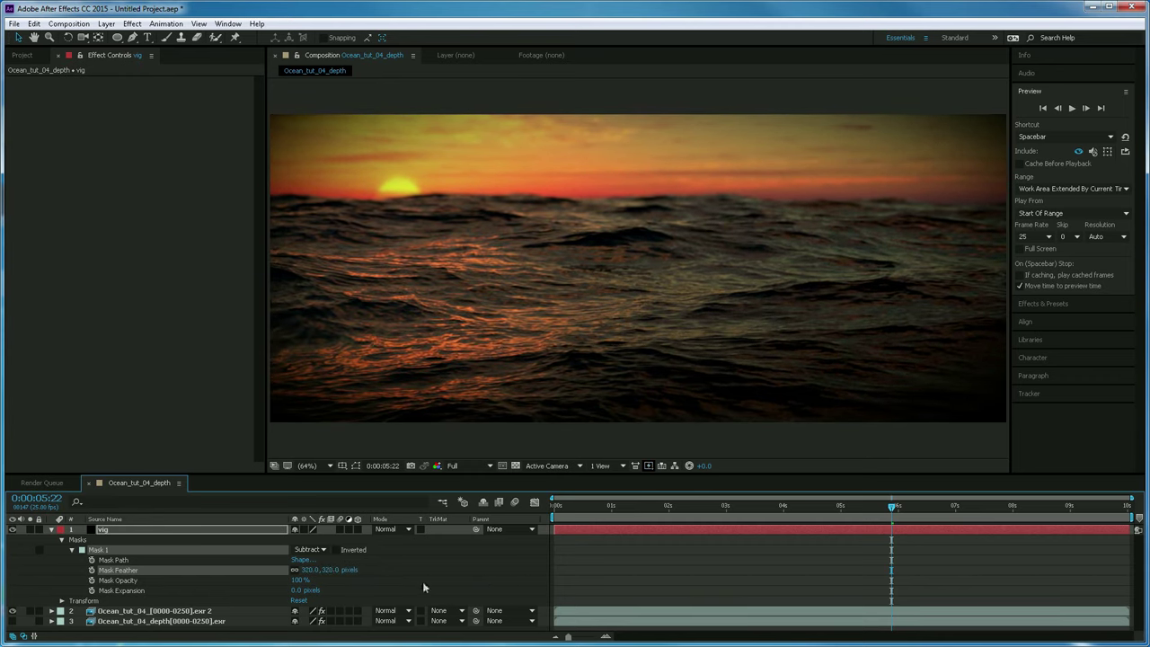
left_click(53, 531)
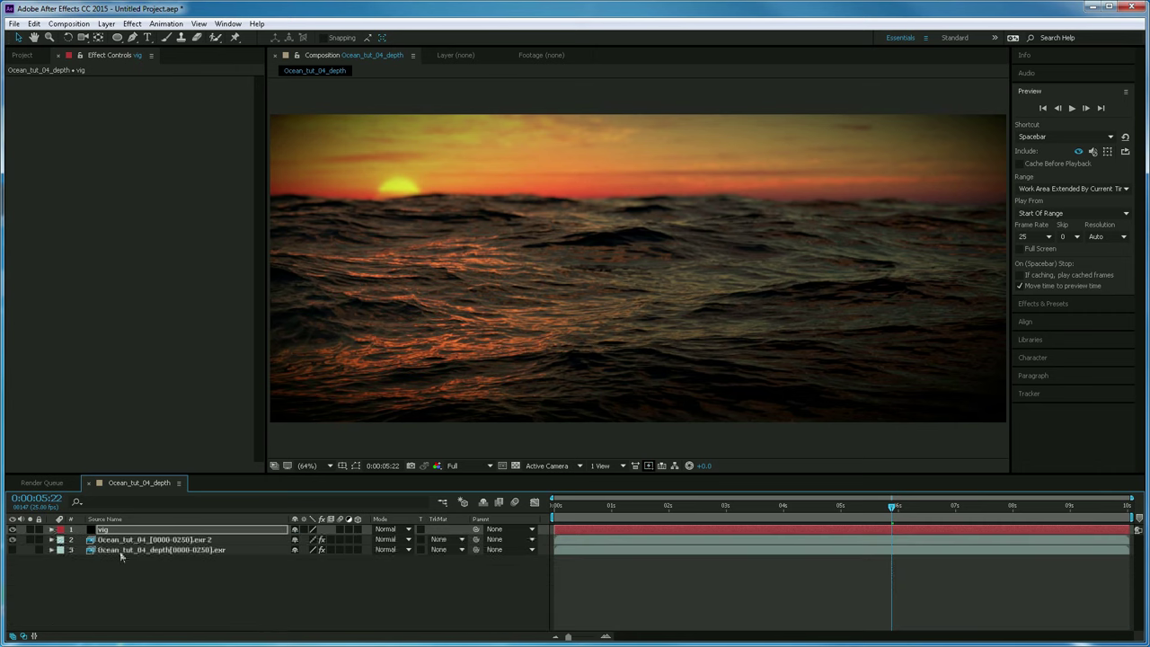
left_click(144, 530)
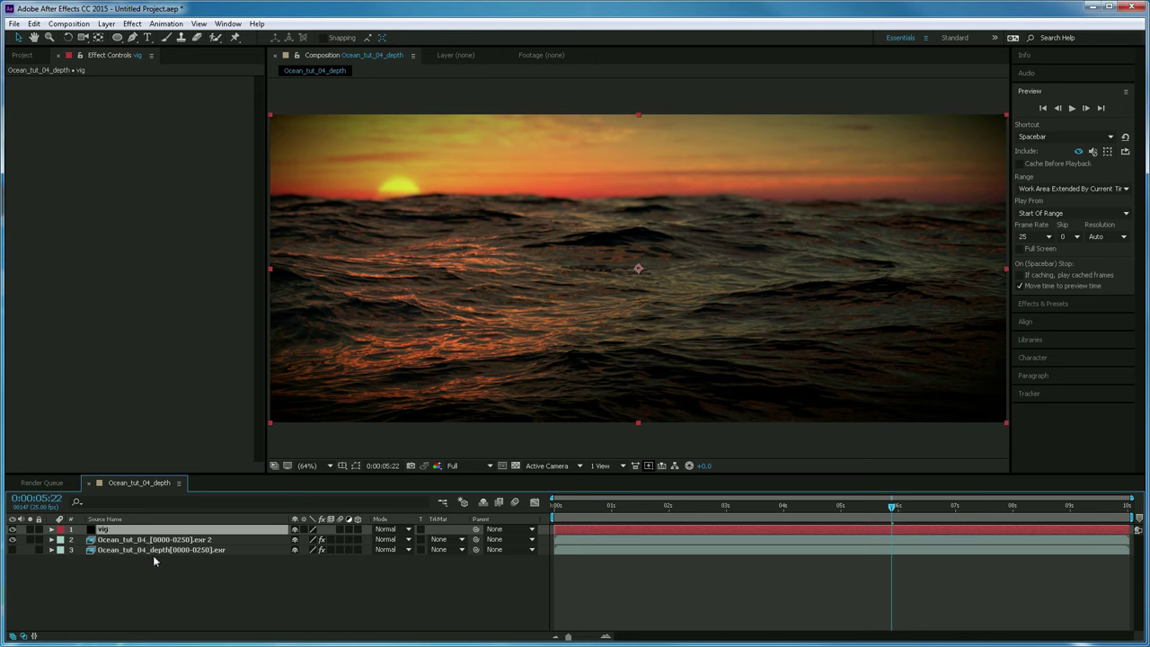
Lower vig's opacity to 85% and preview the vignette across the shot, ending at 0:00:02:13.
key("t")
left_click_drag(299, 539, 296, 551)
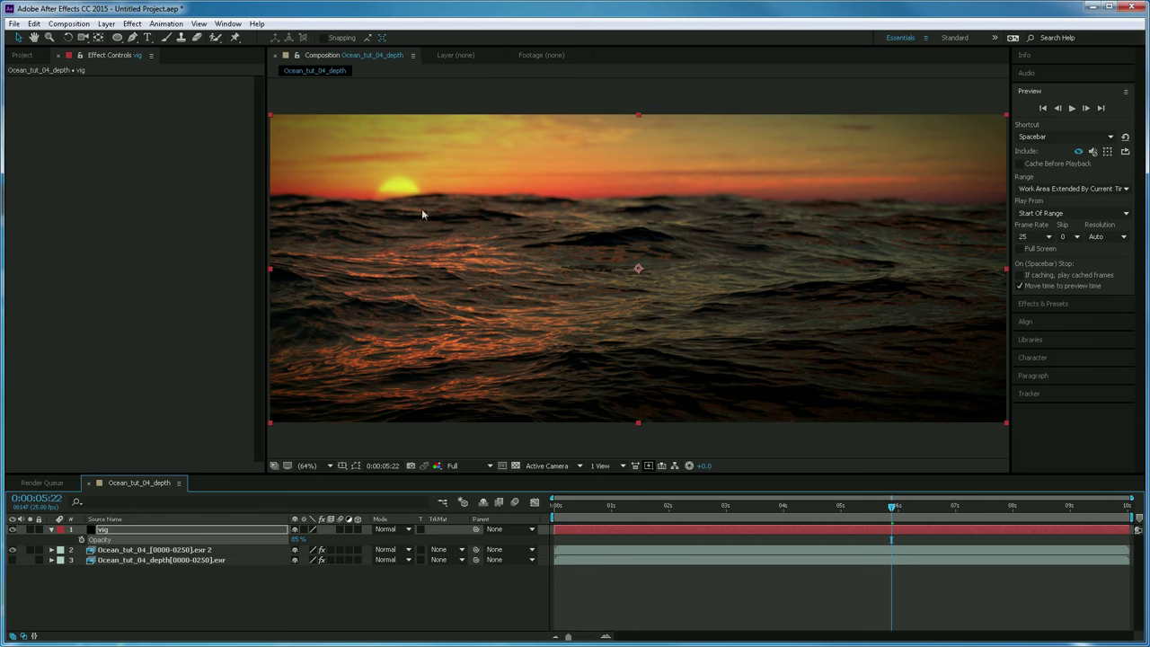
left_click_drag(582, 509, 938, 516)
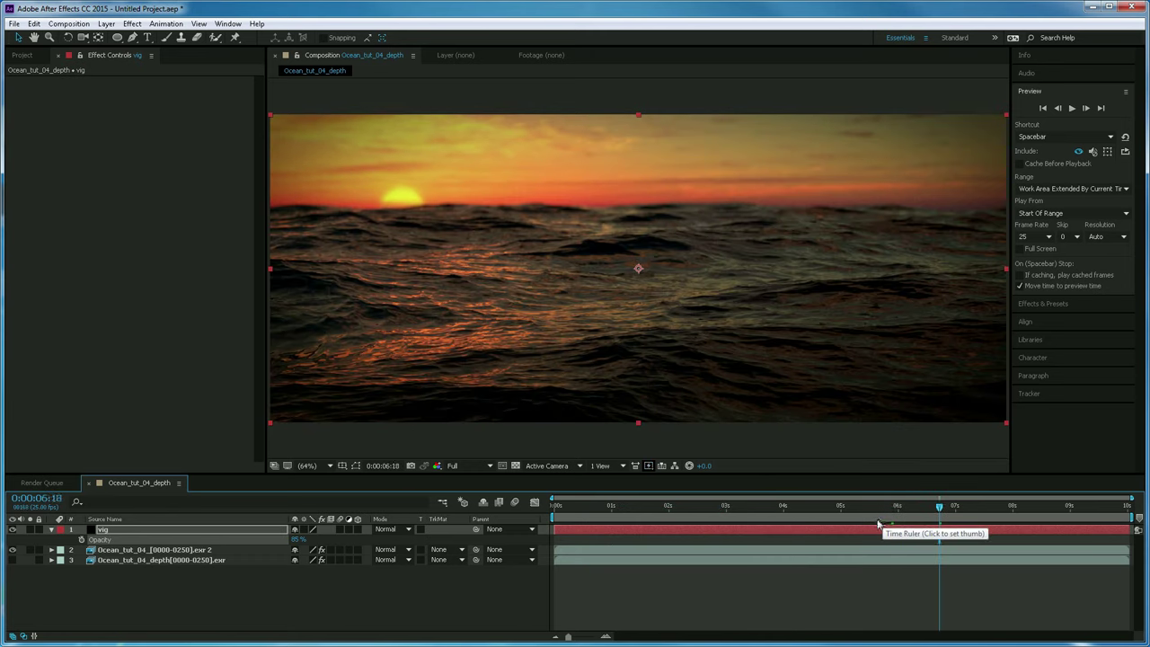
left_click_drag(886, 509, 976, 509)
left_click(698, 509)
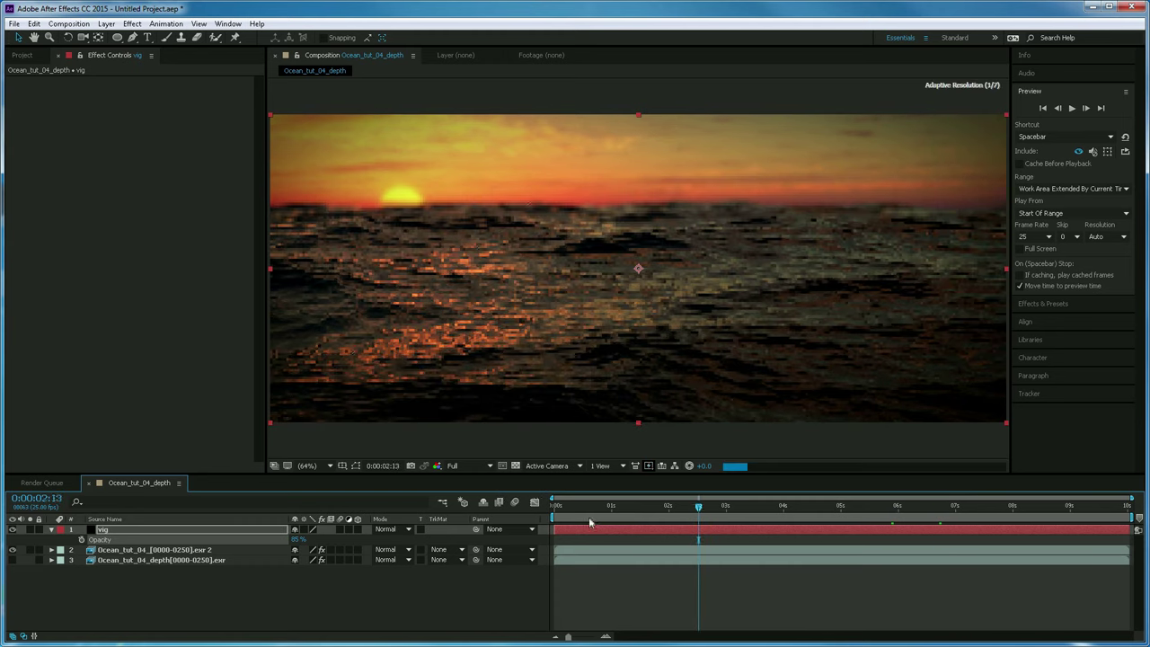